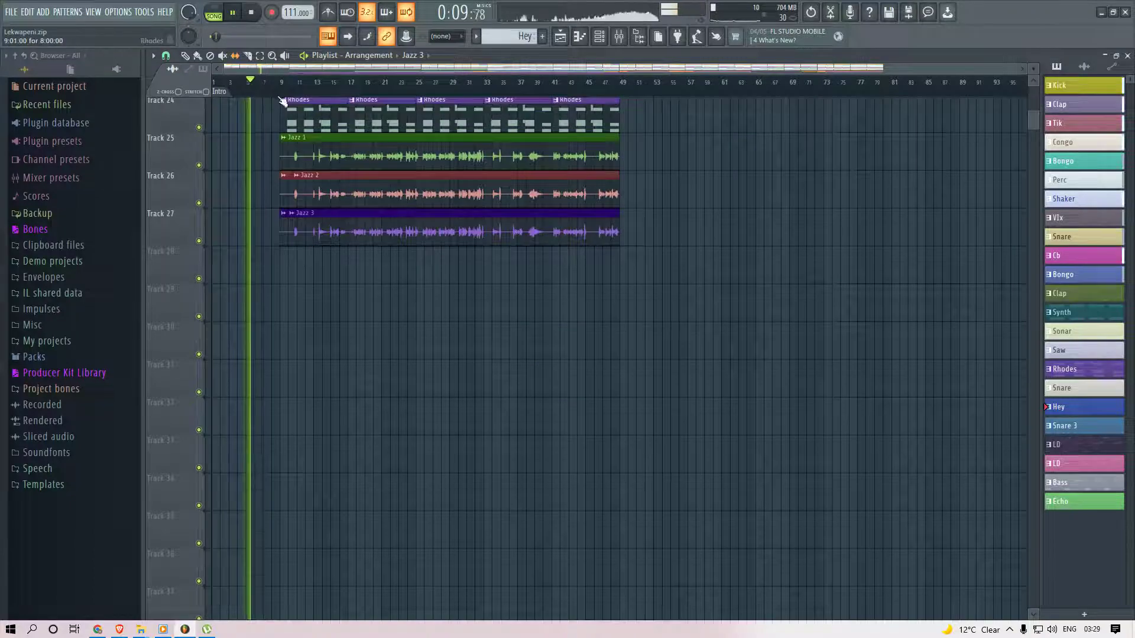
scroll(263, 92, up, 3)
scroll(265, 109, up, 7)
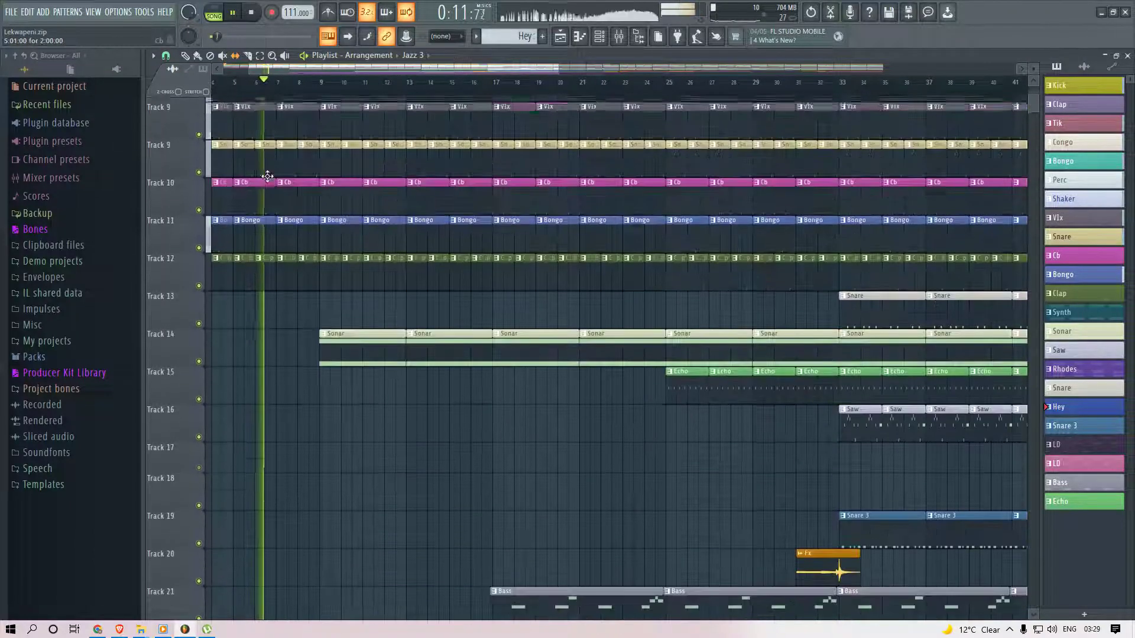
scroll(265, 91, down, 4)
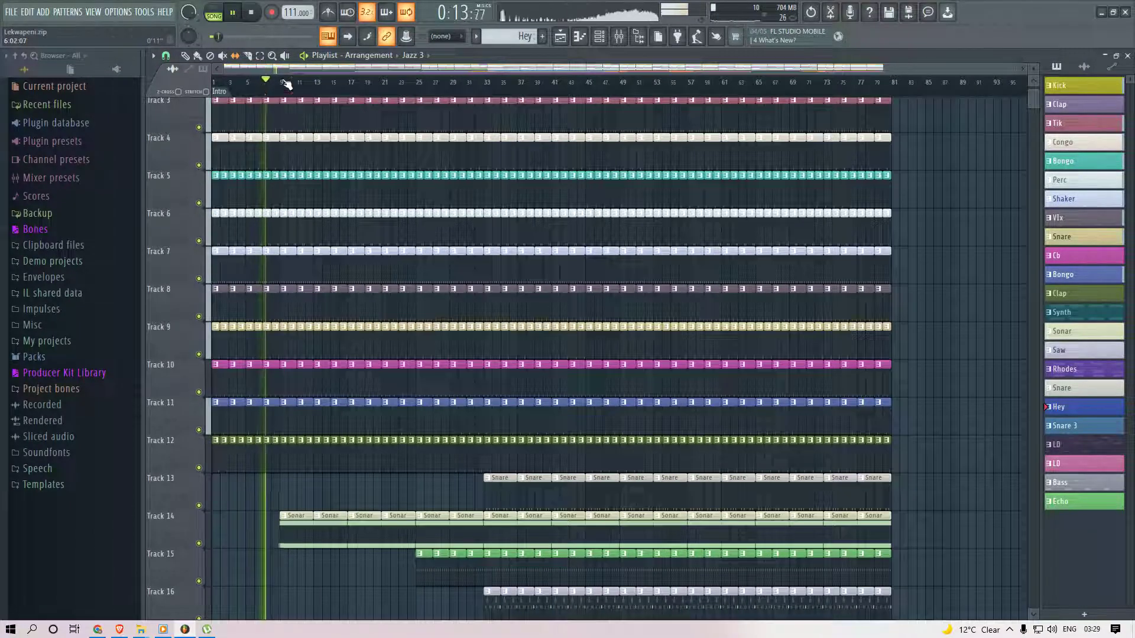
scroll(1036, 100, down, 5)
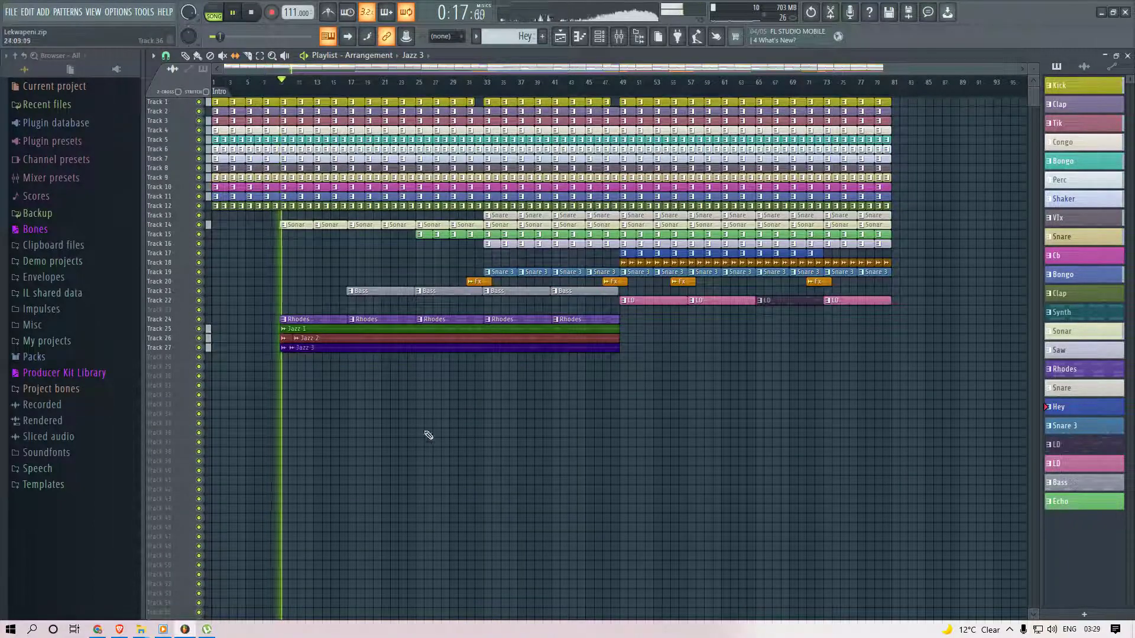
Add the Ice Crash sample from the E-Blues X40 Kit's Riser folder in Dance Kit to Track 31 at bar 14.
click(73, 373)
click(47, 421)
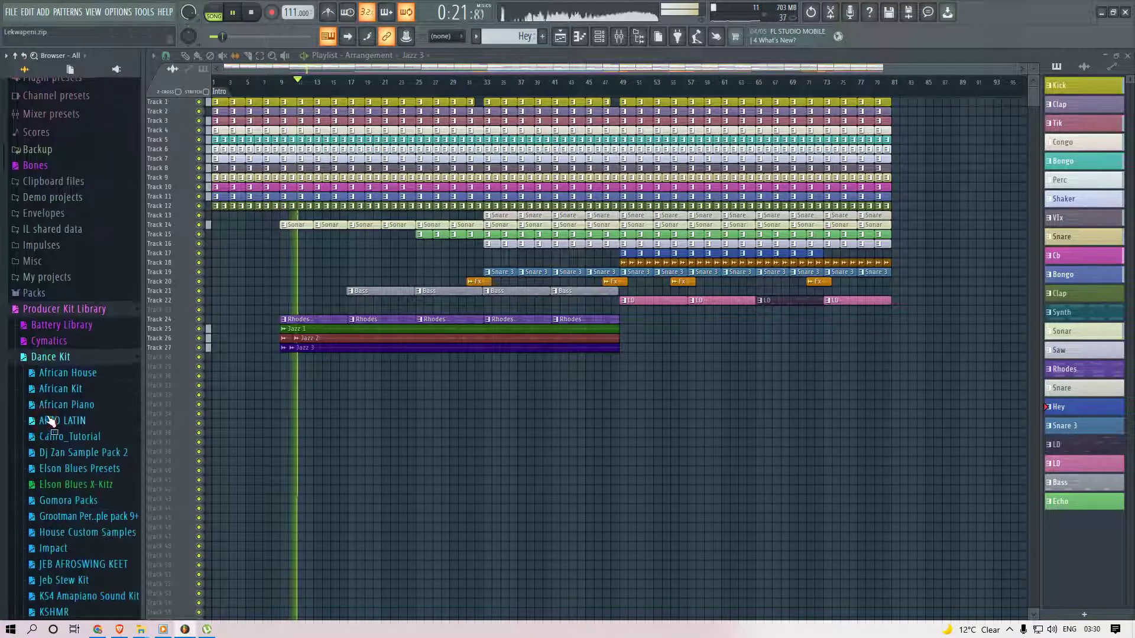
scroll(76, 402, down, 5)
click(104, 308)
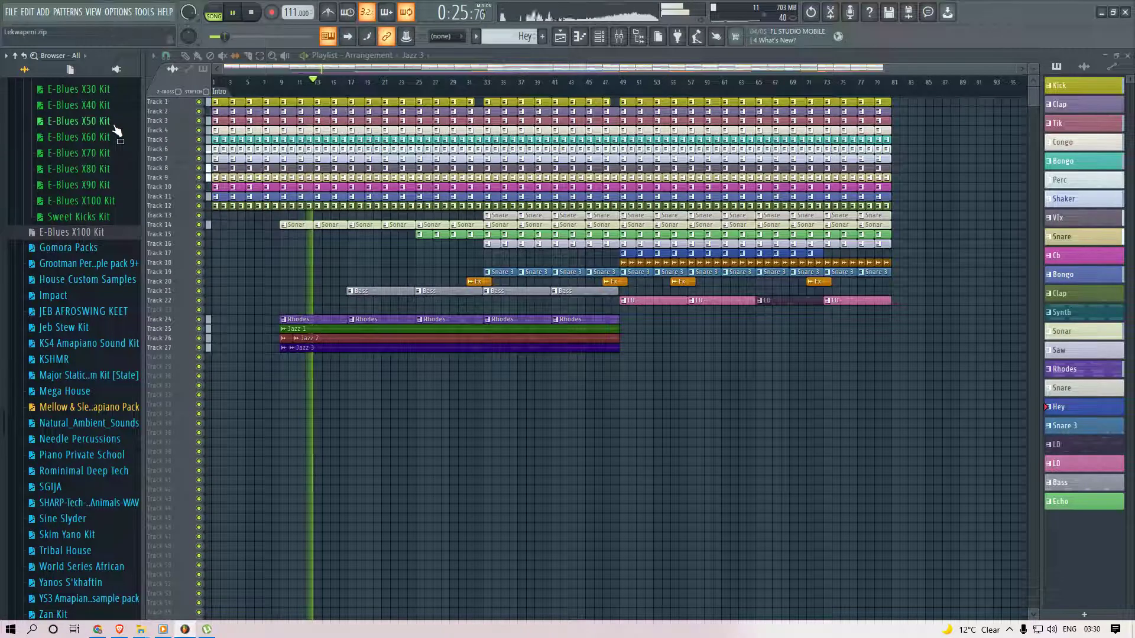
click(111, 107)
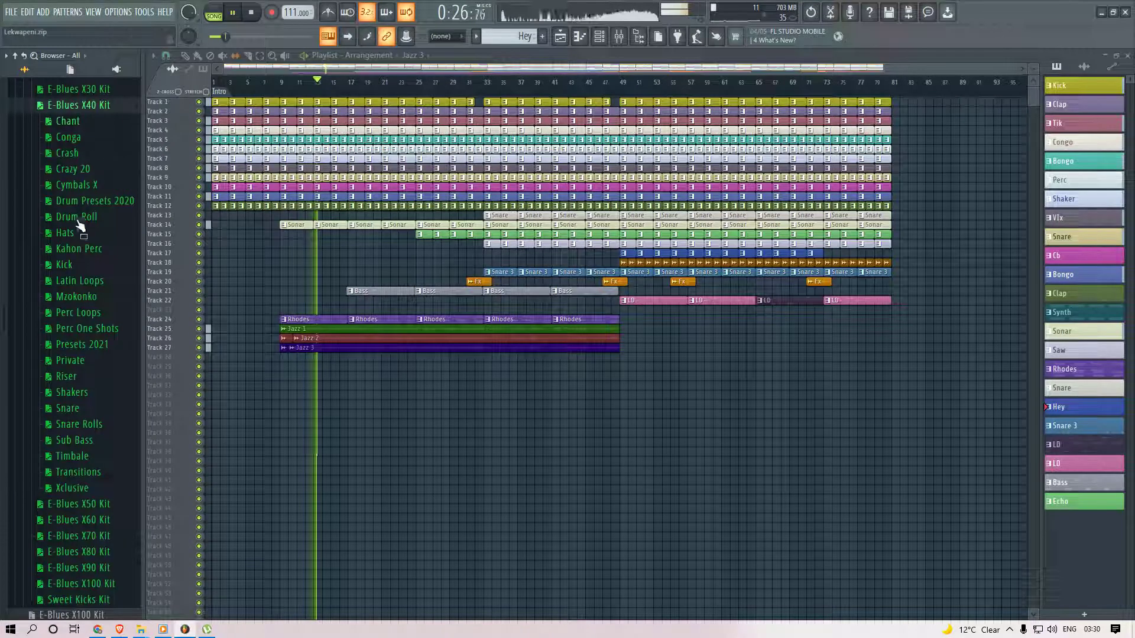
click(70, 376)
drag(296, 413, 326, 387)
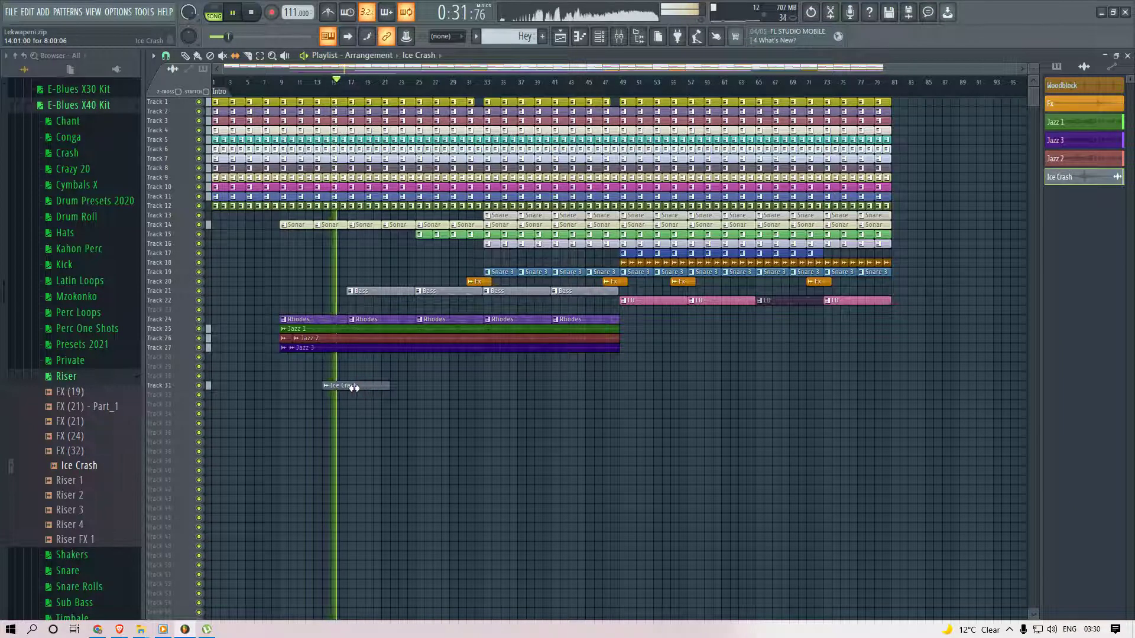
Remove the icon from the Ice Crash audio clip channel and colour it yellow.
scroll(342, 403, up, 4)
scroll(356, 378, up, 3)
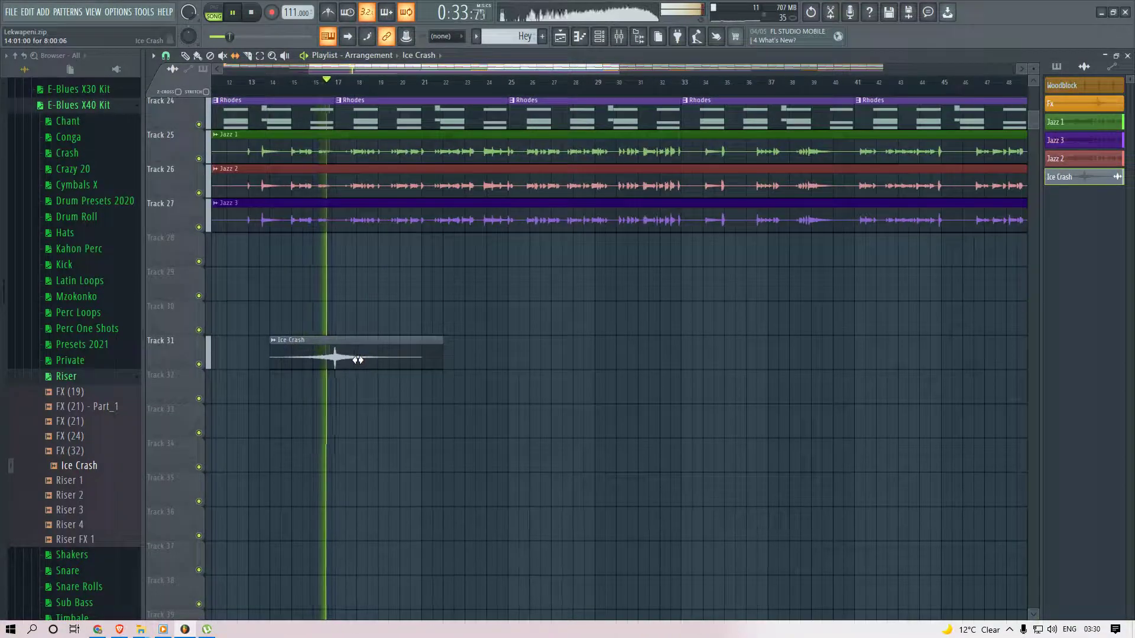
double_click(361, 359)
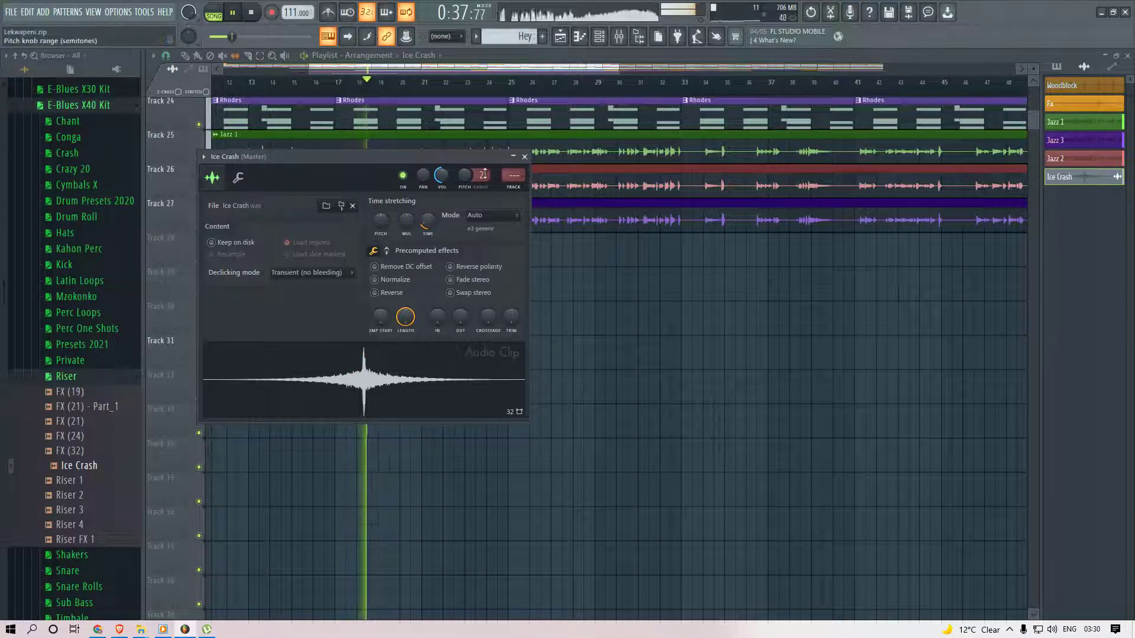
click(516, 188)
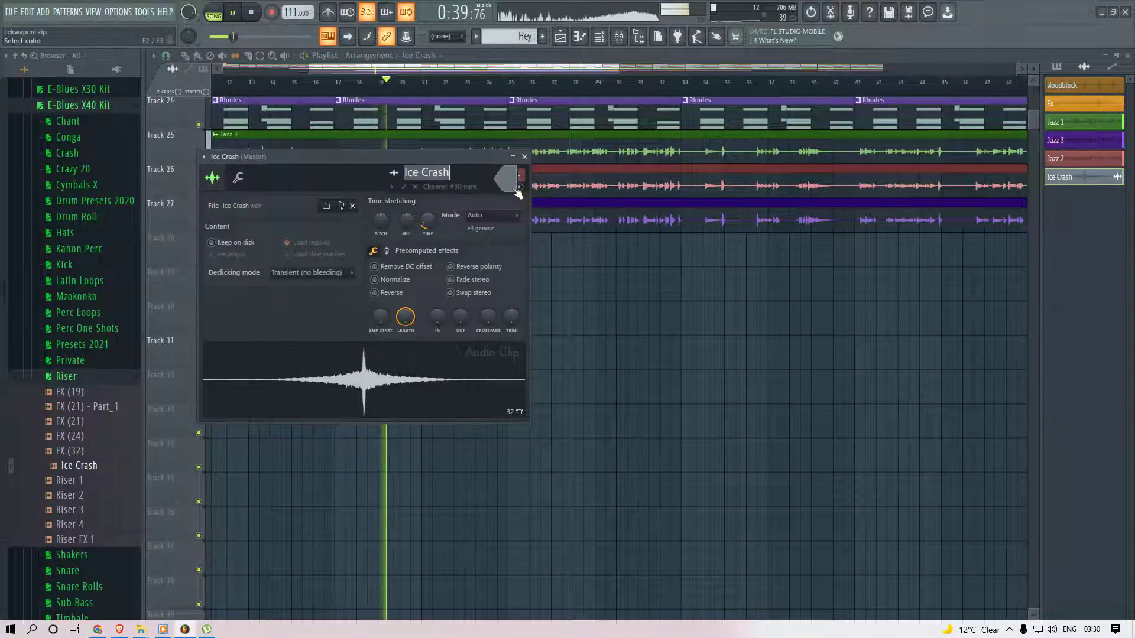
click(400, 172)
click(398, 205)
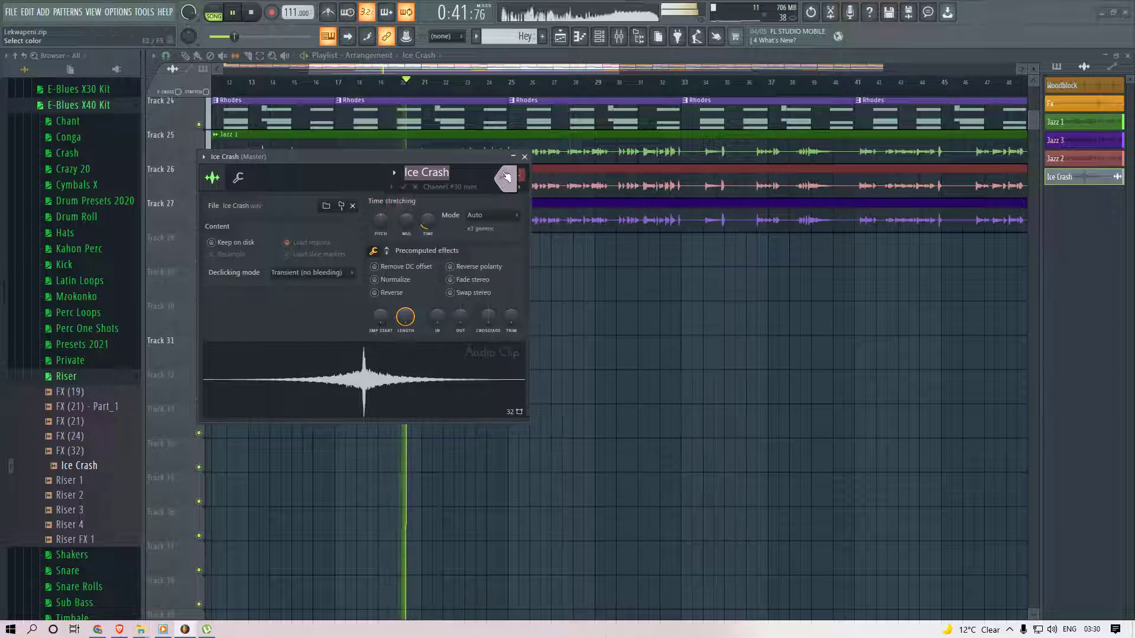
click(506, 178)
click(564, 250)
click(702, 466)
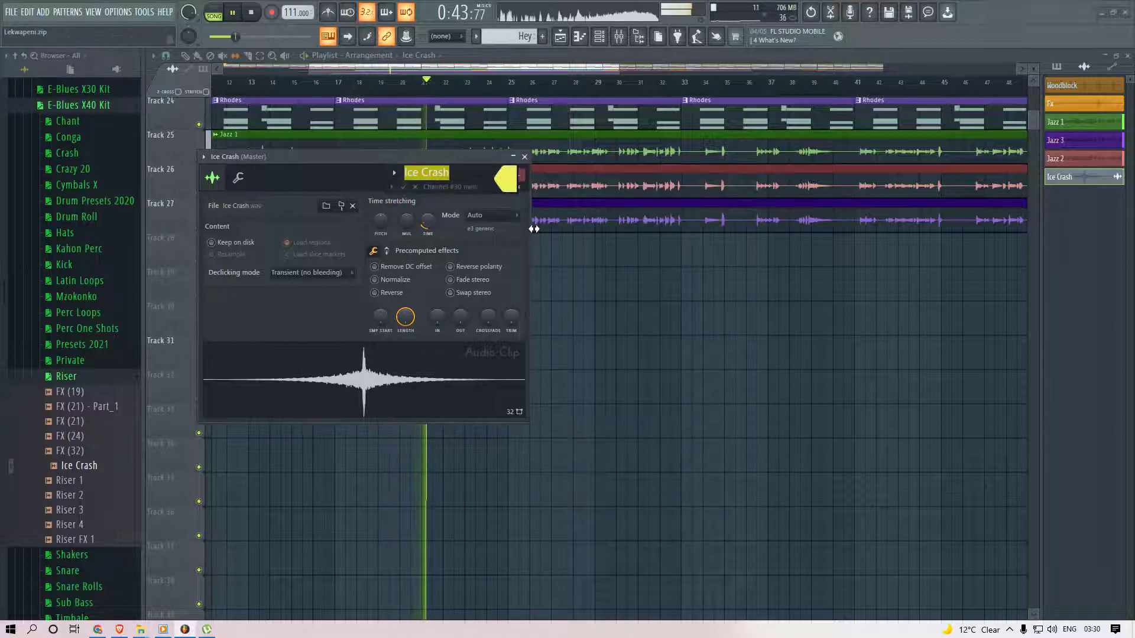
key(Return)
Route the Ice Crash clip to mixer track 28 and colour mixer tracks 1 to 28 dark olive green (#646414).
click(514, 187)
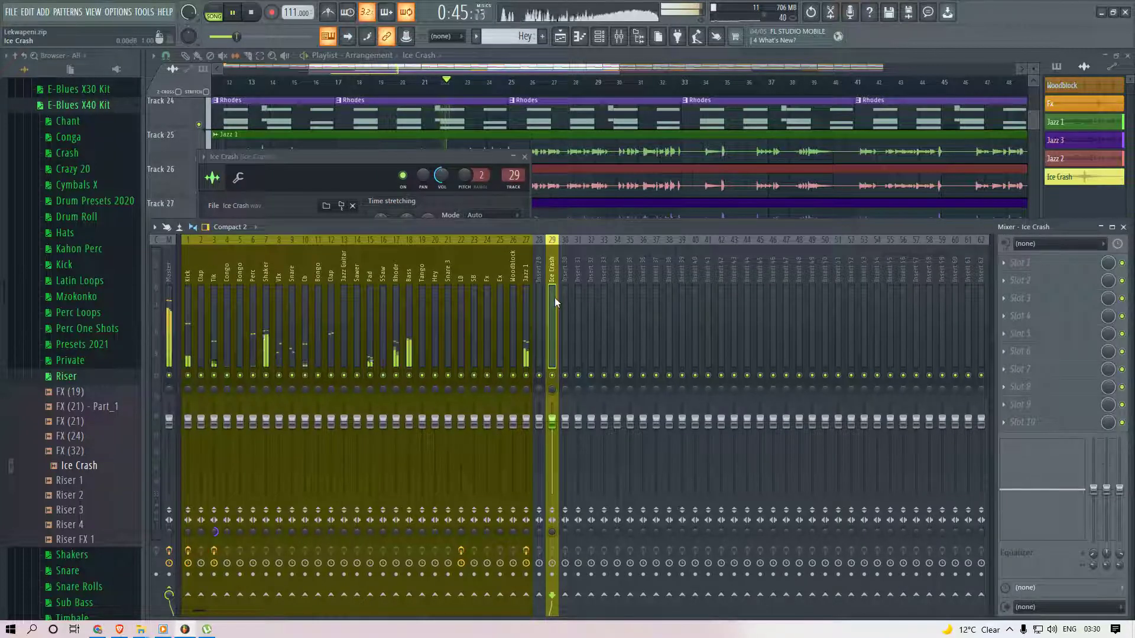
key(alt+Left)
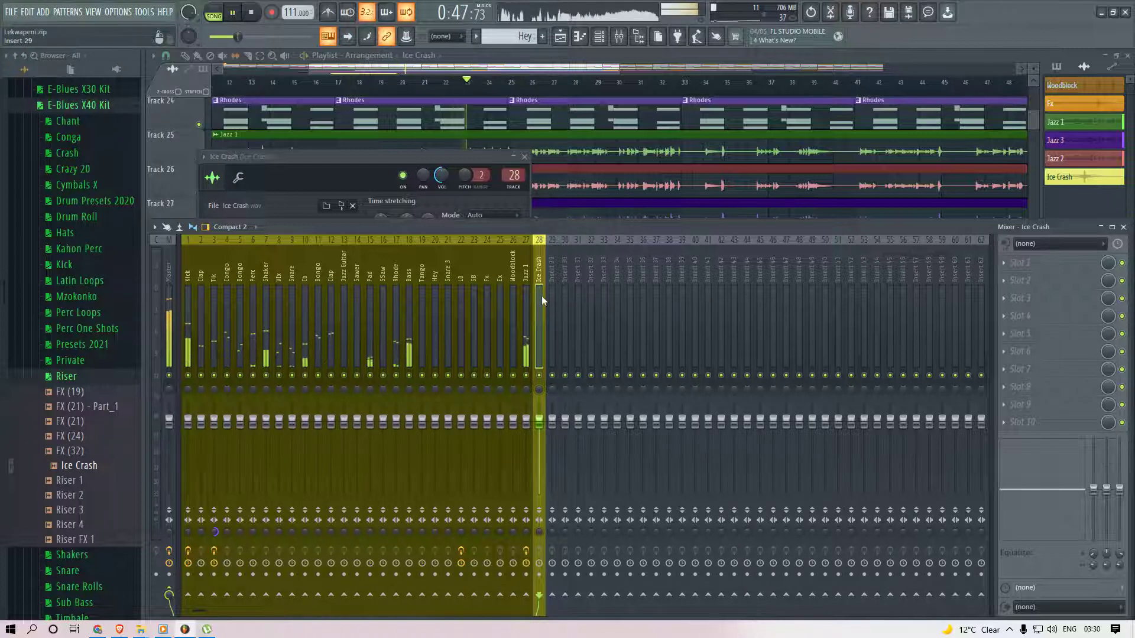
shift+click(187, 313)
right_click(192, 312)
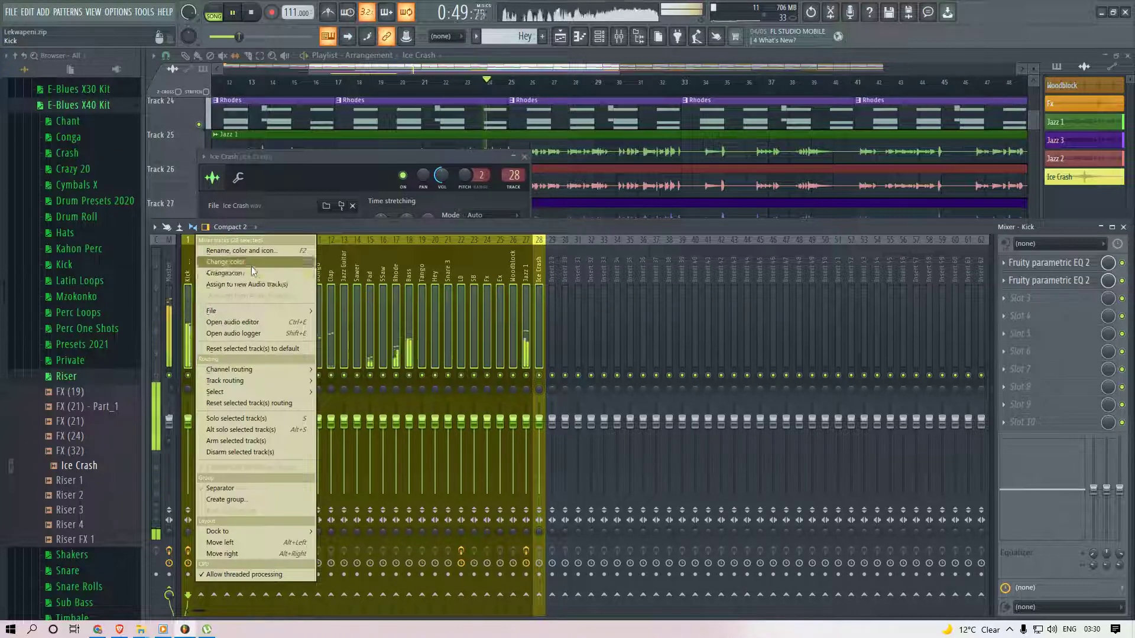
click(234, 262)
click(411, 375)
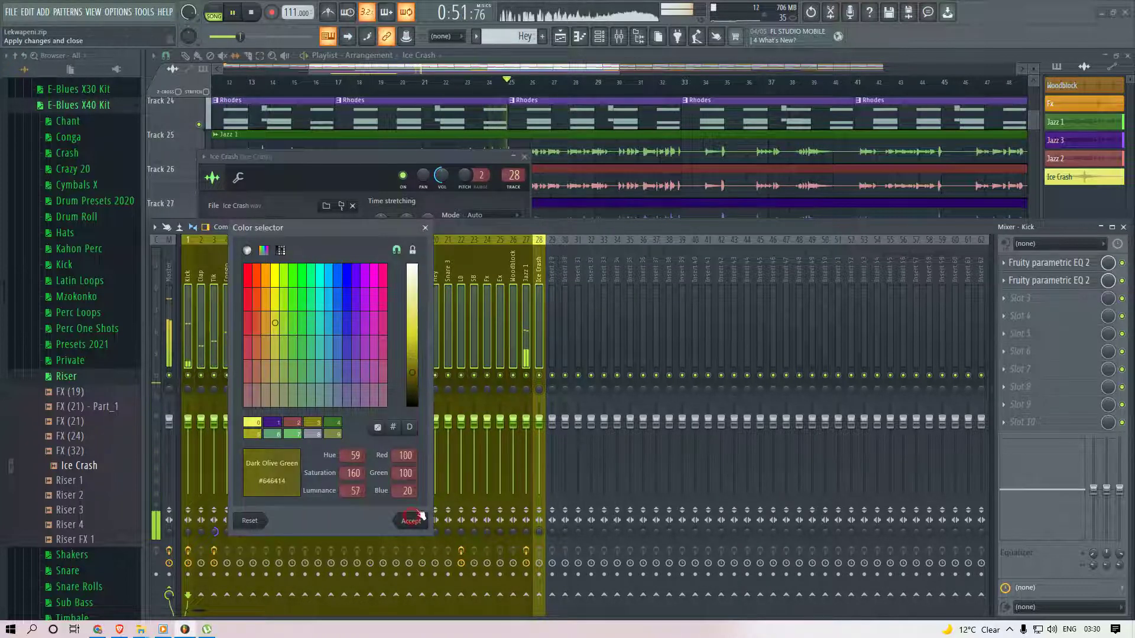
click(411, 520)
click(169, 331)
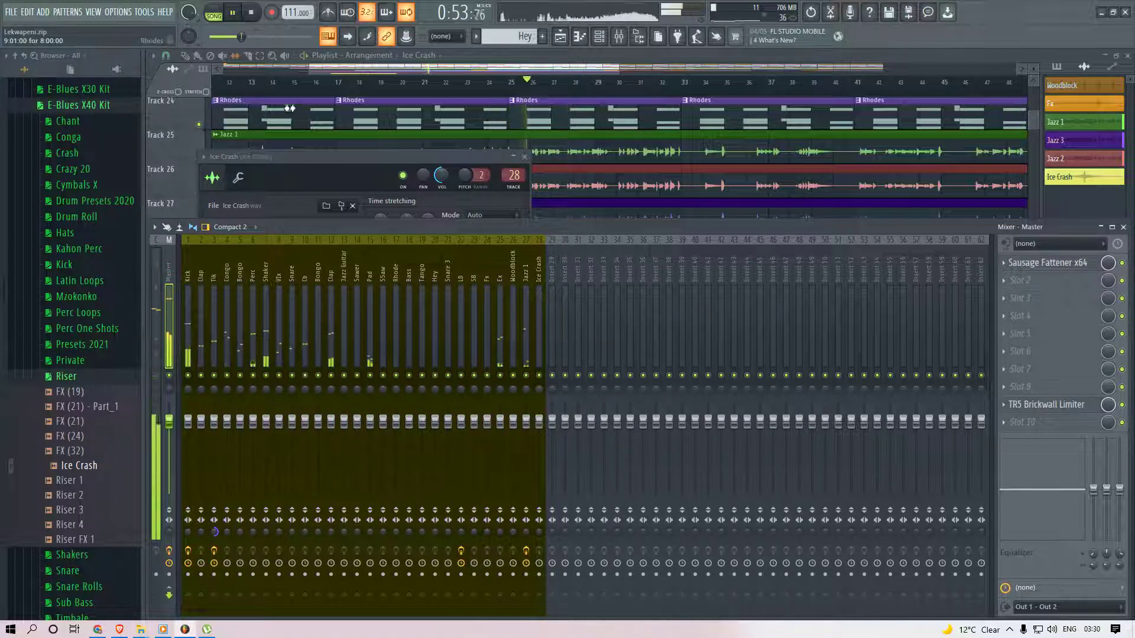
drag(307, 71, 56, 132)
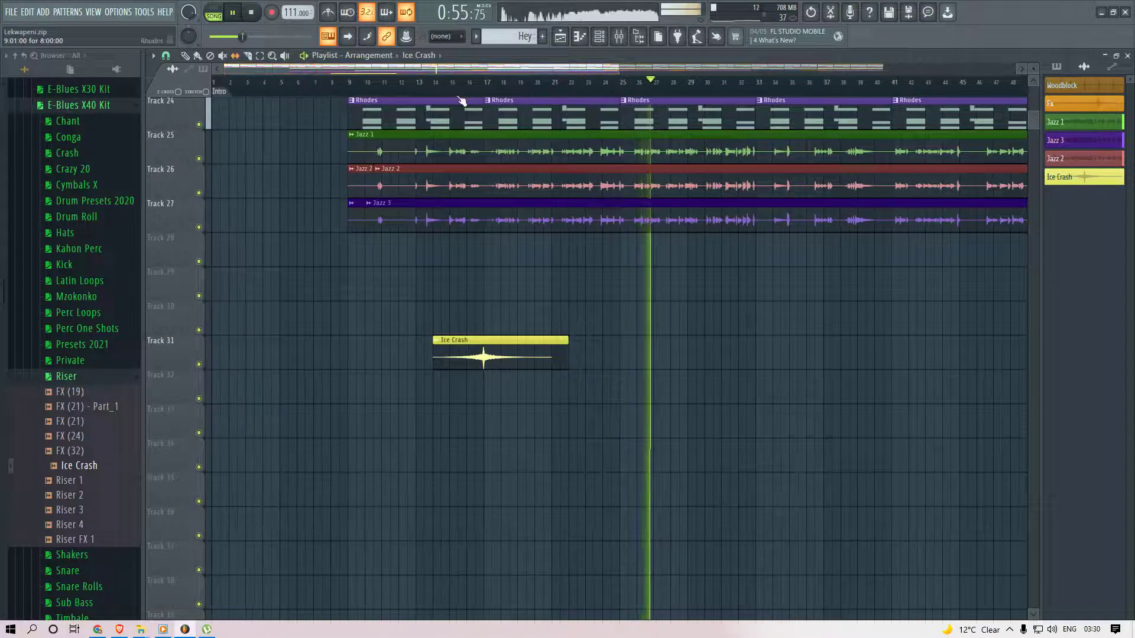
scroll(464, 89, down, 2)
scroll(464, 88, down, 1)
scroll(591, 342, up, 4)
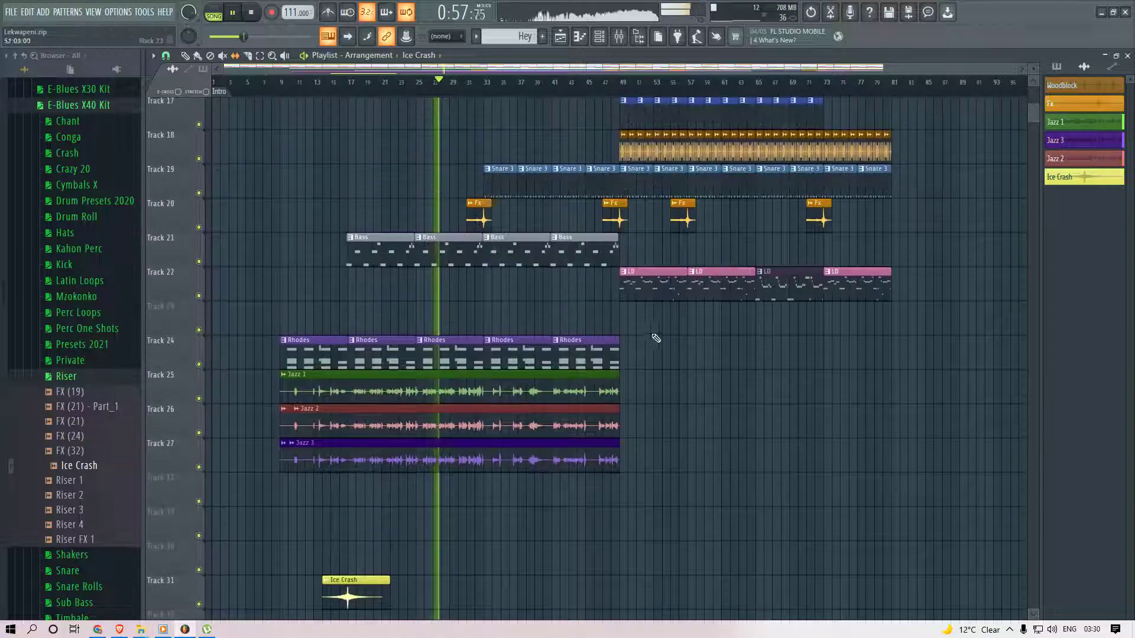
mouse_move(1026, 115)
mouse_down()
mouse_move(1030, 95)
mouse_move(1026, 106)
mouse_up()
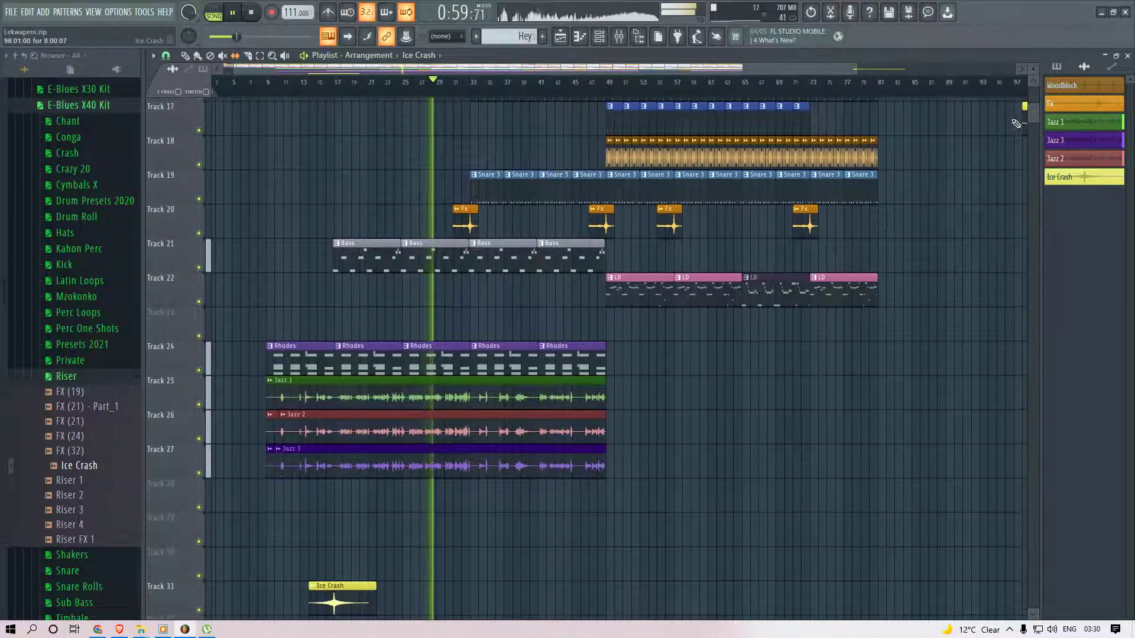
scroll(981, 92, down, 2)
right_click(901, 119)
scroll(565, 263, down, 1)
scroll(565, 264, down, 3)
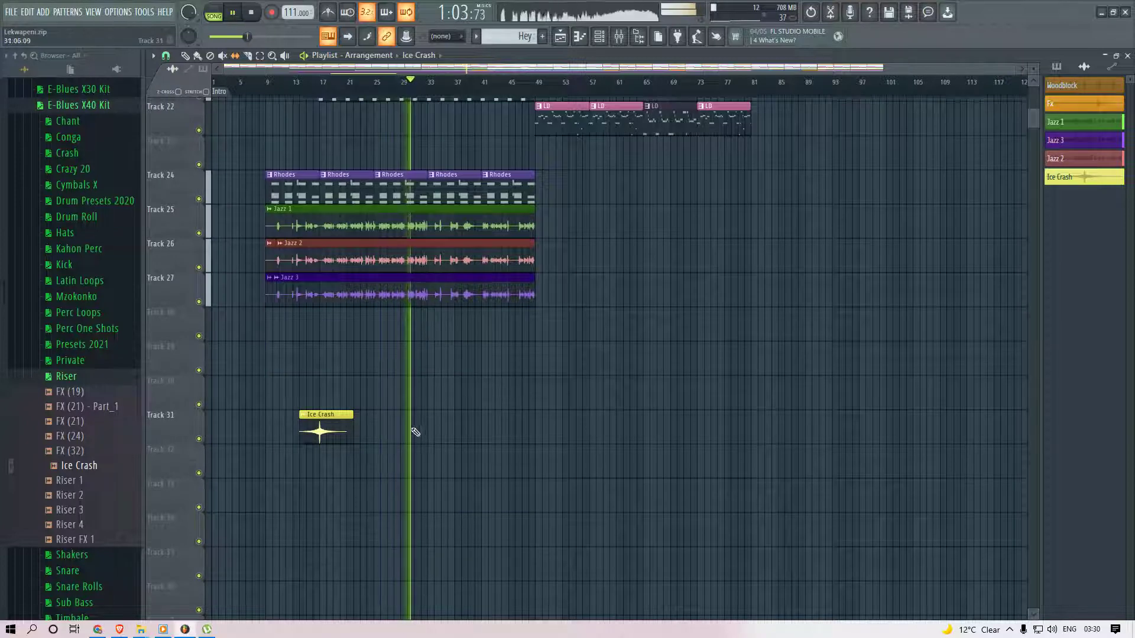
scroll(416, 432, up, 5)
click(711, 431)
drag(798, 426, 771, 425)
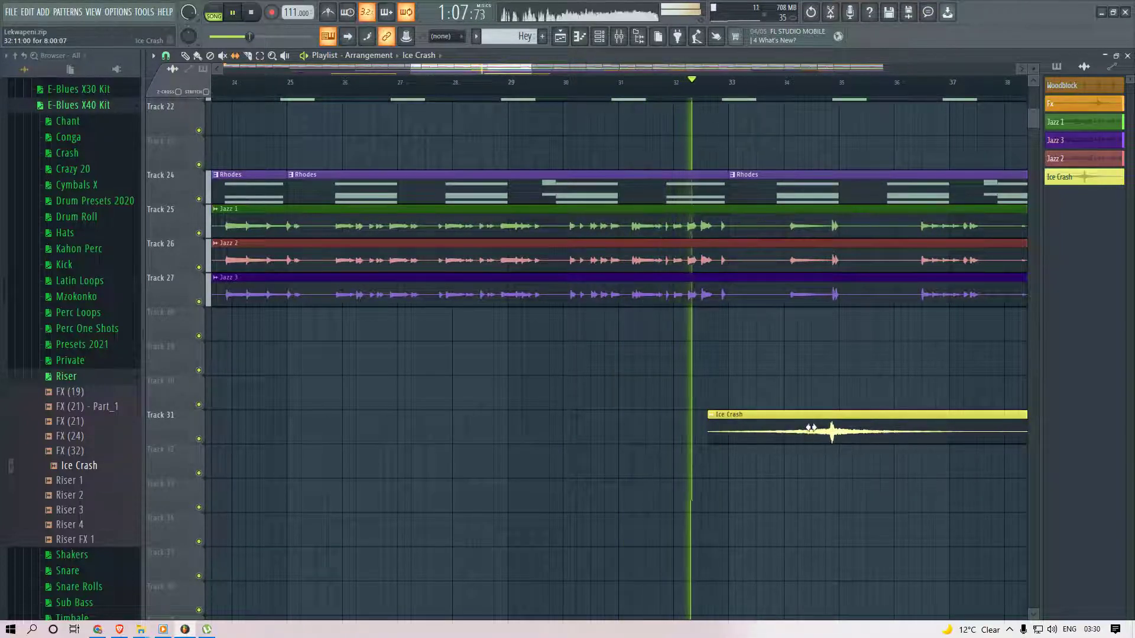
scroll(729, 483, down, 8)
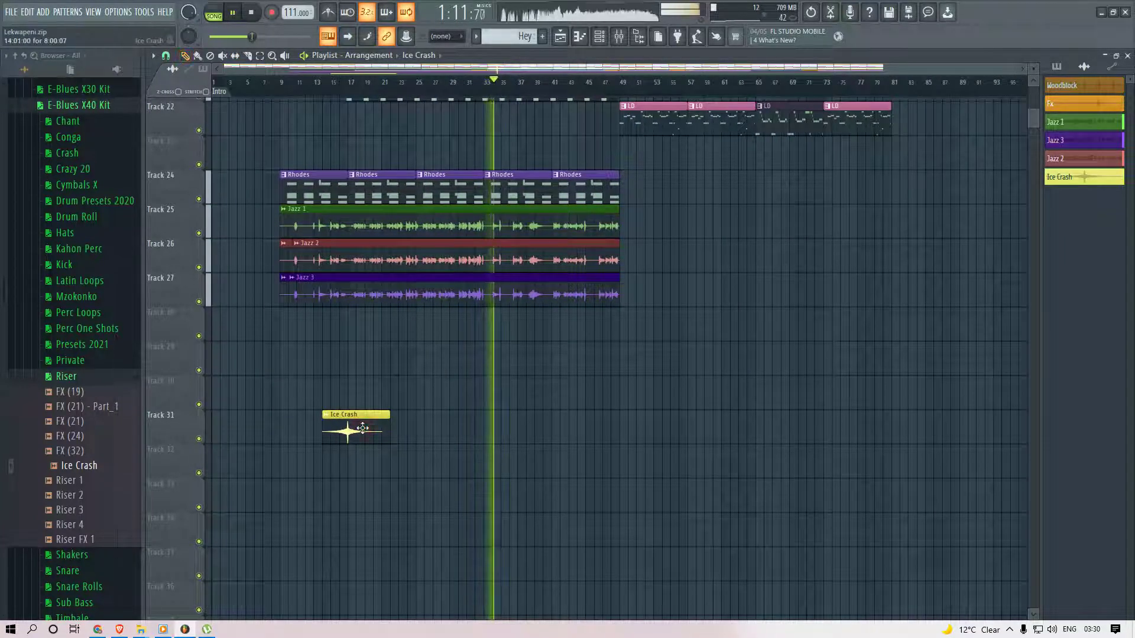
Slice the Ice Crash clip on Track 31 at bar 21 and delete the silent tail.
scroll(362, 428, up, 6)
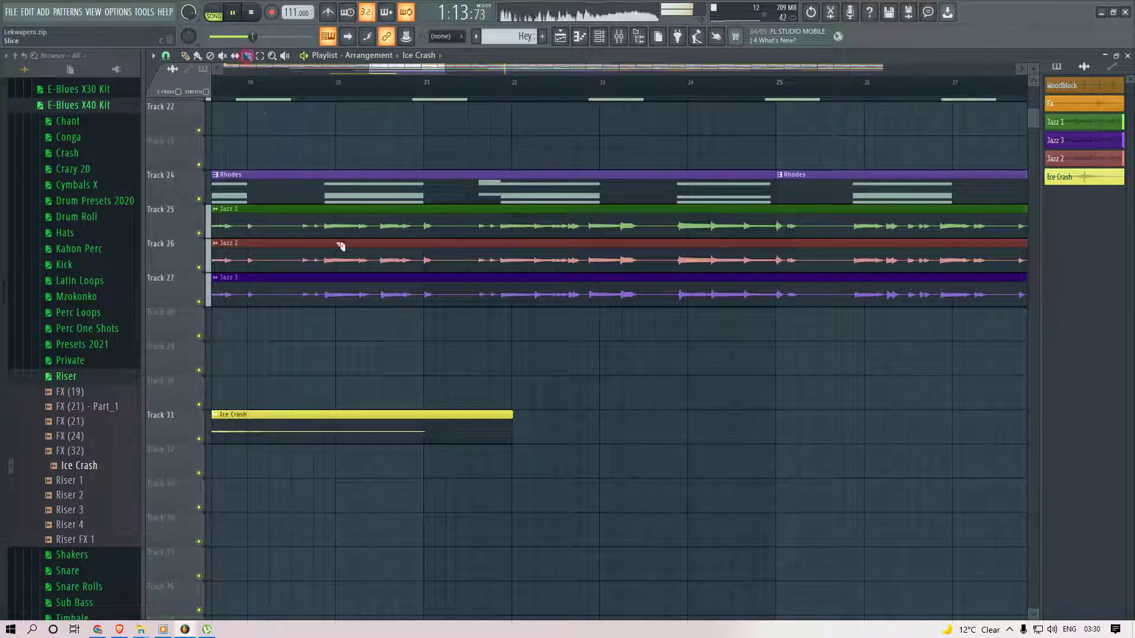
scroll(391, 400, up, 2)
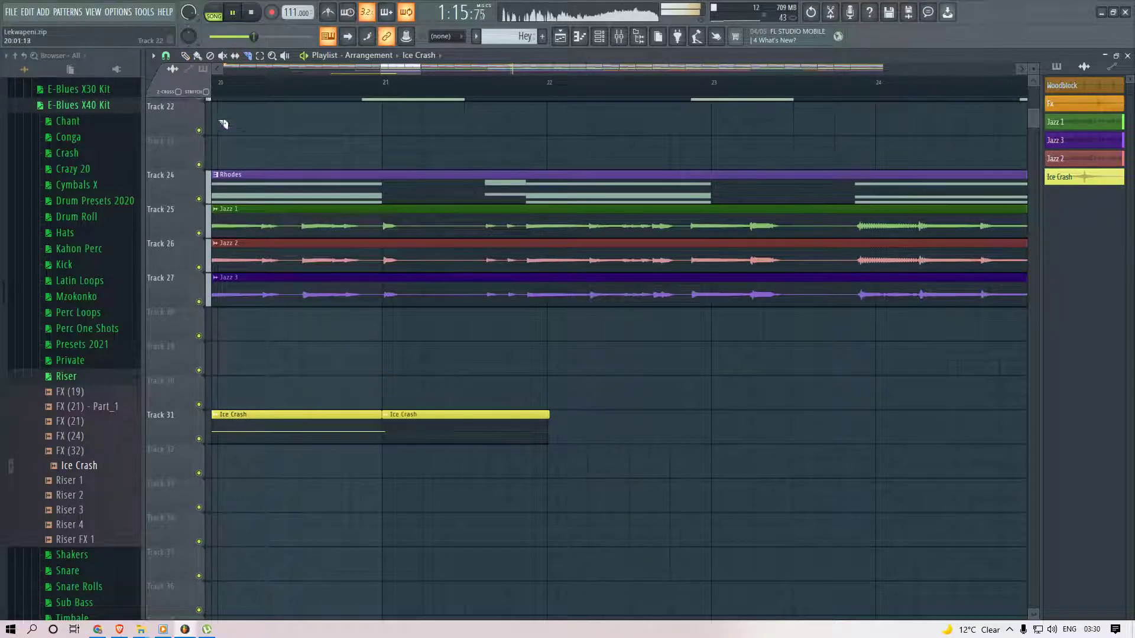
right_click(415, 416)
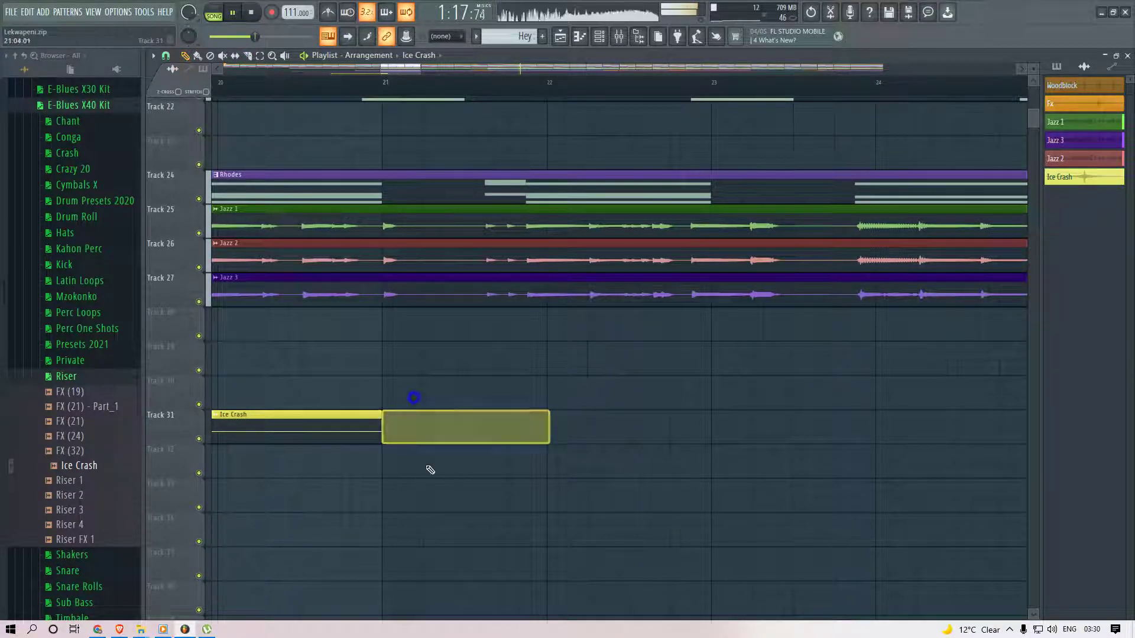
Place a copy of the trimmed Ice Crash clip on Track 23 starting at bar 46, with its peak at bar 49.
scroll(426, 452, down, 6)
click(321, 437)
scroll(322, 436, up, 7)
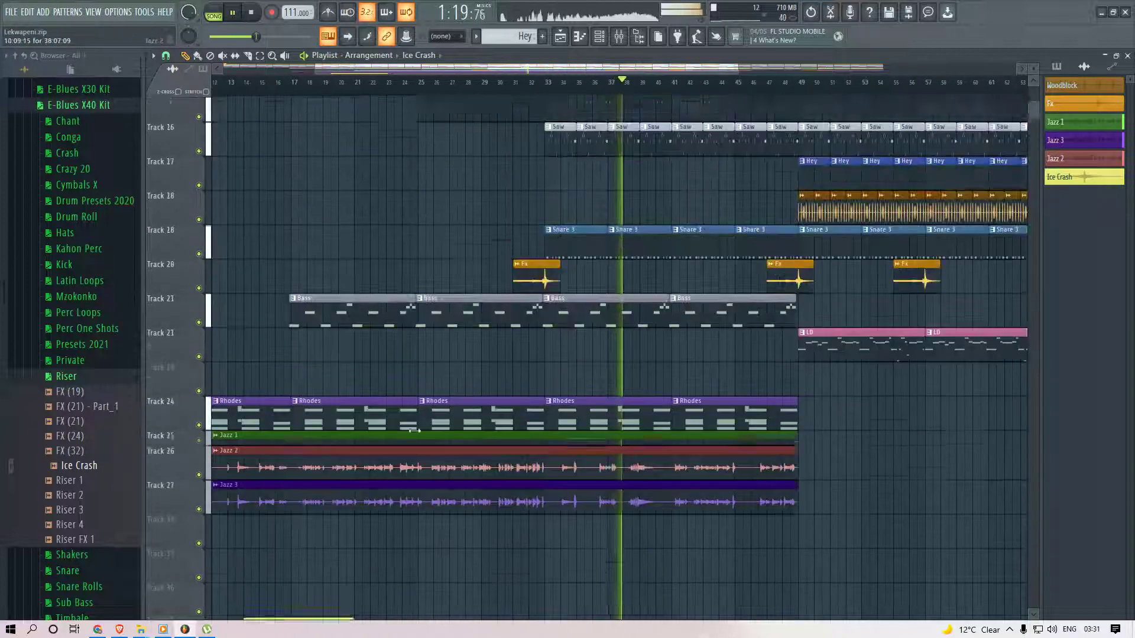
click(731, 385)
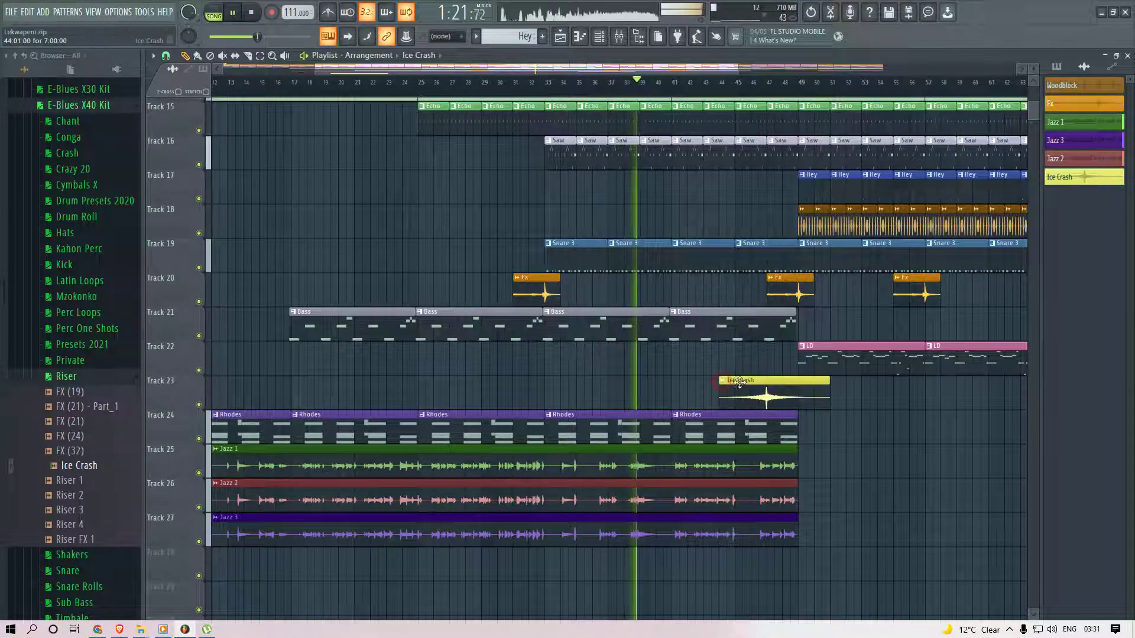
scroll(785, 394, up, 2)
drag(783, 394, 844, 388)
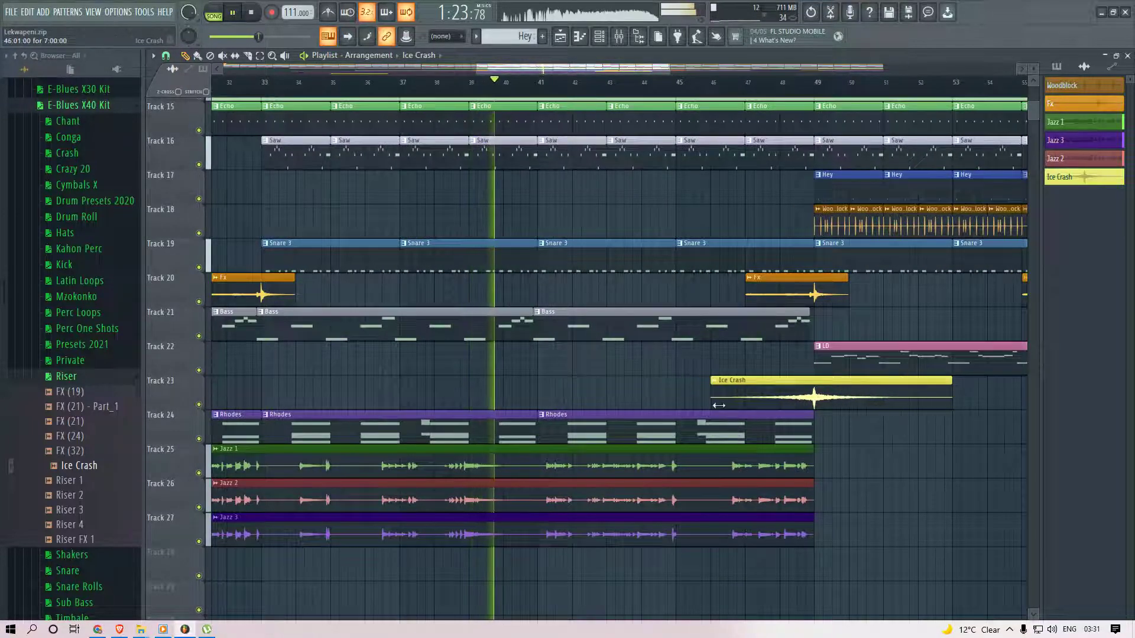
Add the Crash 3 sample from the E-Blues X40 Kit's Crash folder to Track 21 at bar 49.
scroll(792, 397, down, 3)
scroll(785, 392, up, 3)
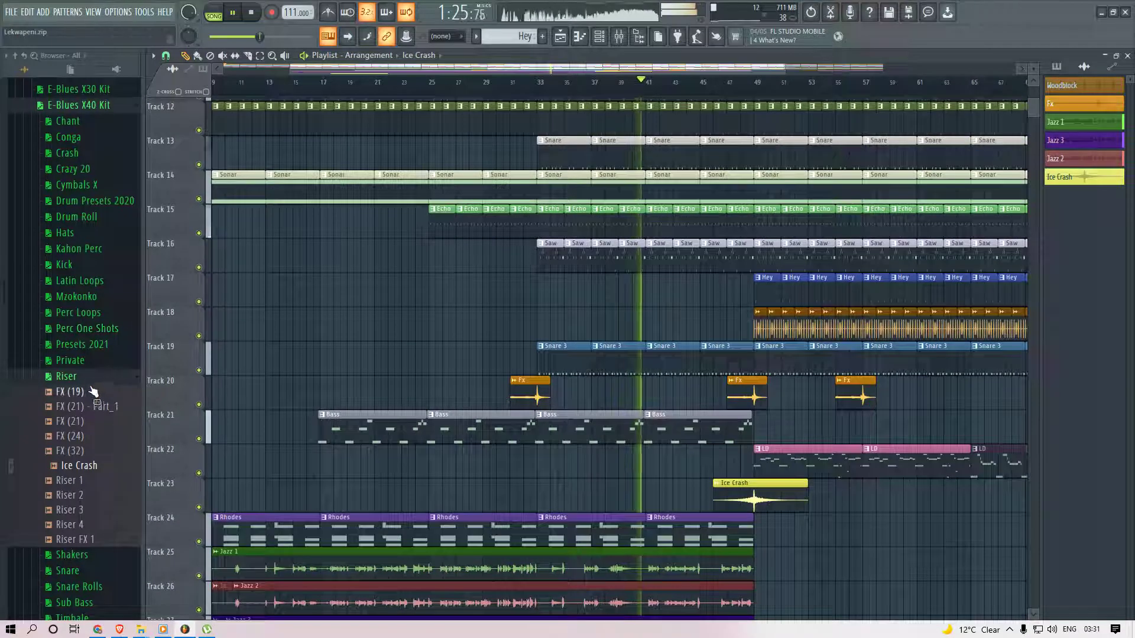
click(66, 376)
click(66, 153)
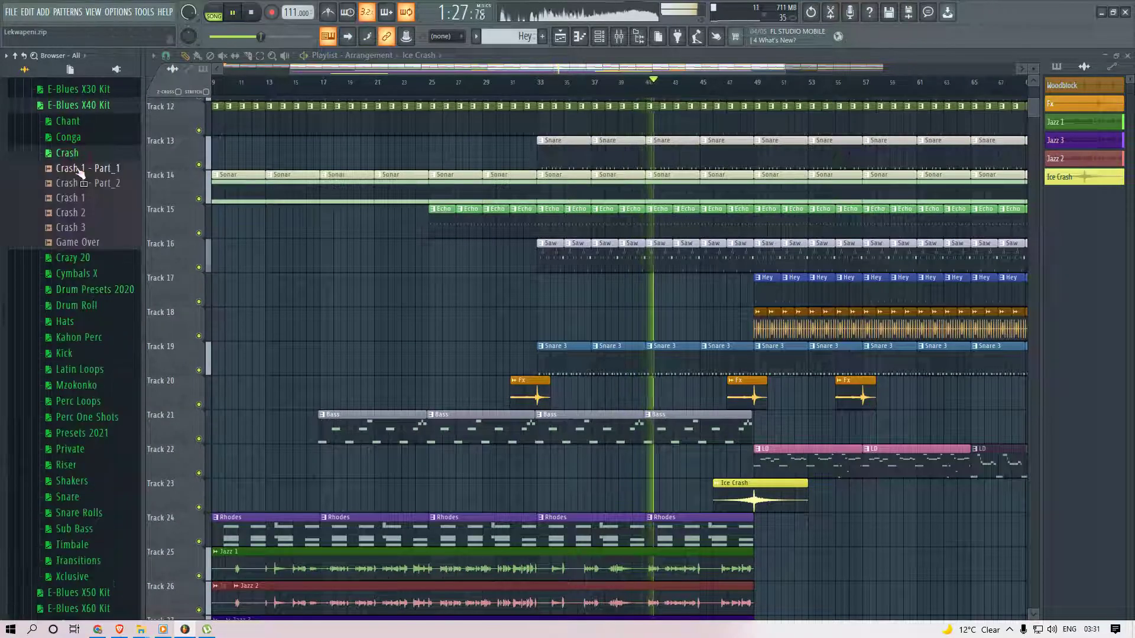
drag(74, 227, 759, 429)
Remove the icon from the Crash 3 audio clip channel and route it to mixer track 30.
scroll(764, 430, up, 3)
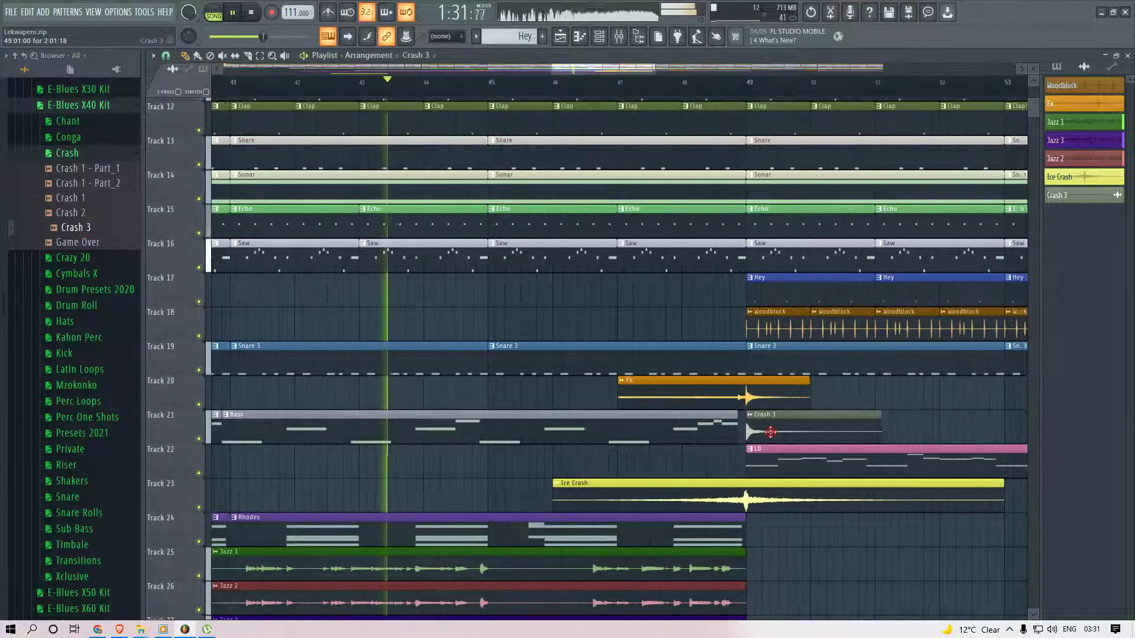
double_click(771, 435)
key(F2)
click(652, 417)
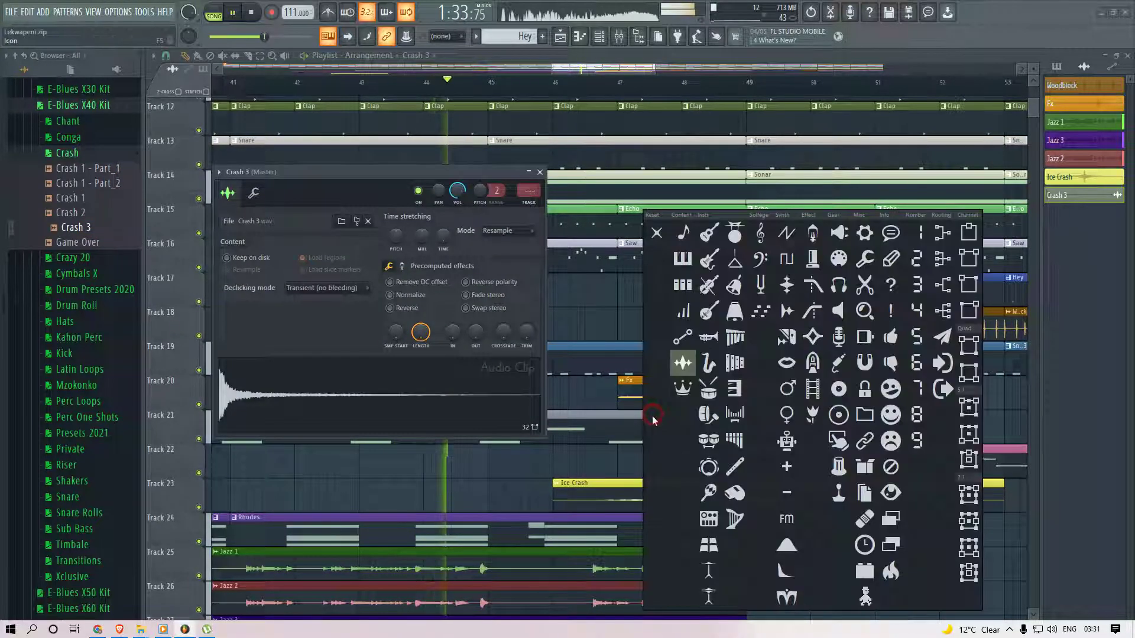
click(654, 236)
key(Return)
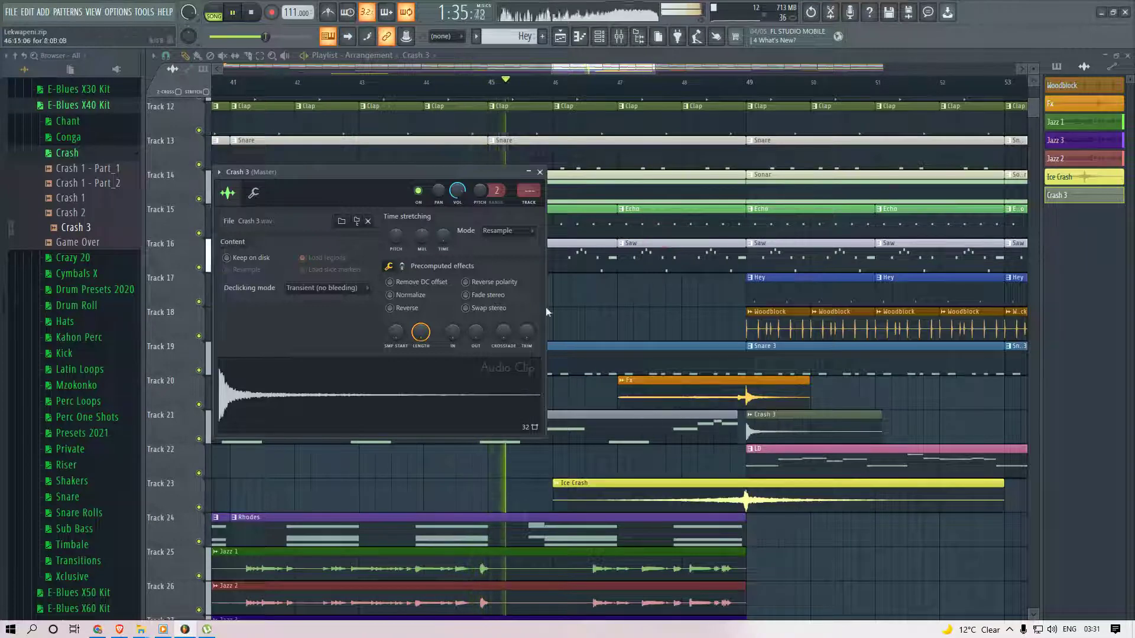
click(530, 205)
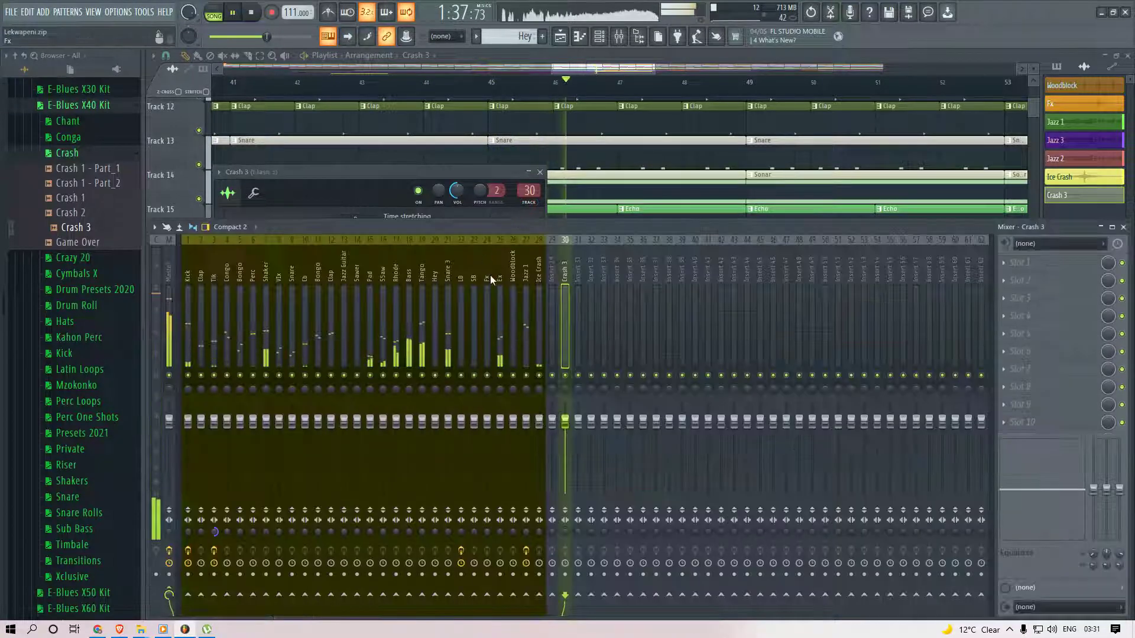
Move the Crash 3 mixer track to insert 29, directly after Ice Crash.
key(alt+Left)
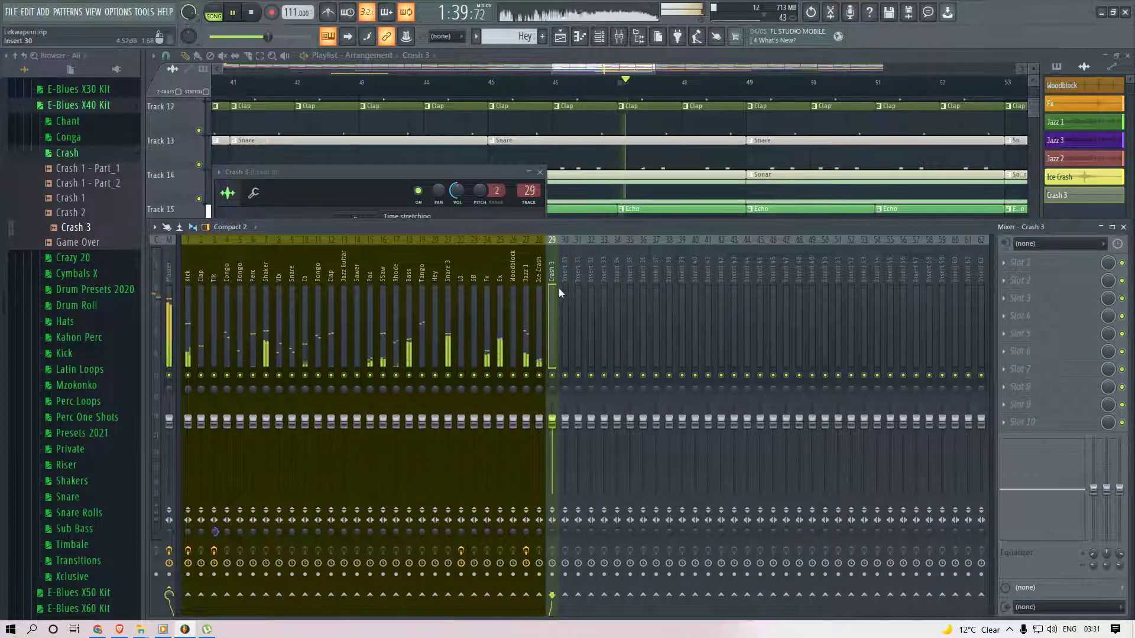
click(457, 188)
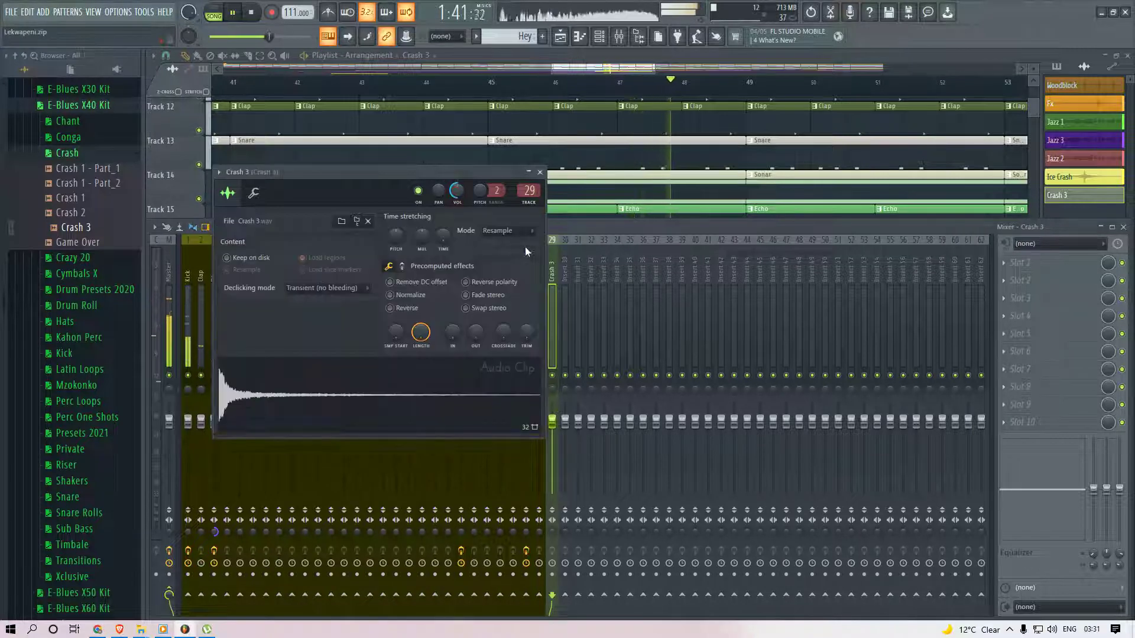
click(555, 276)
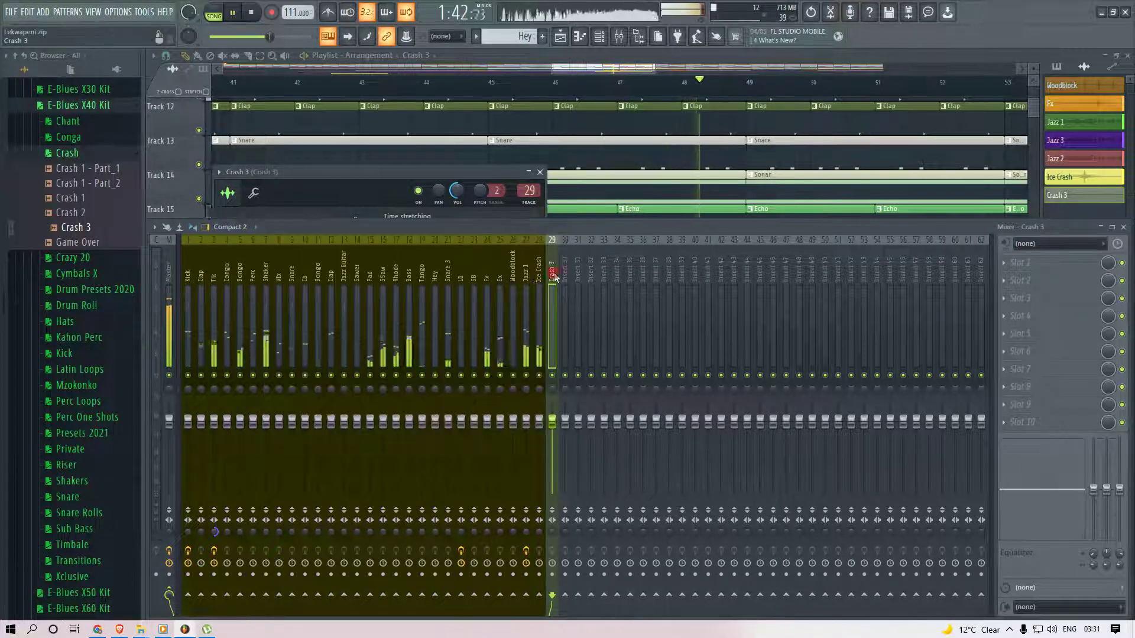
Colour mixer tracks 1 to 29 dark olive green (#646414).
right_click(188, 289)
click(214, 260)
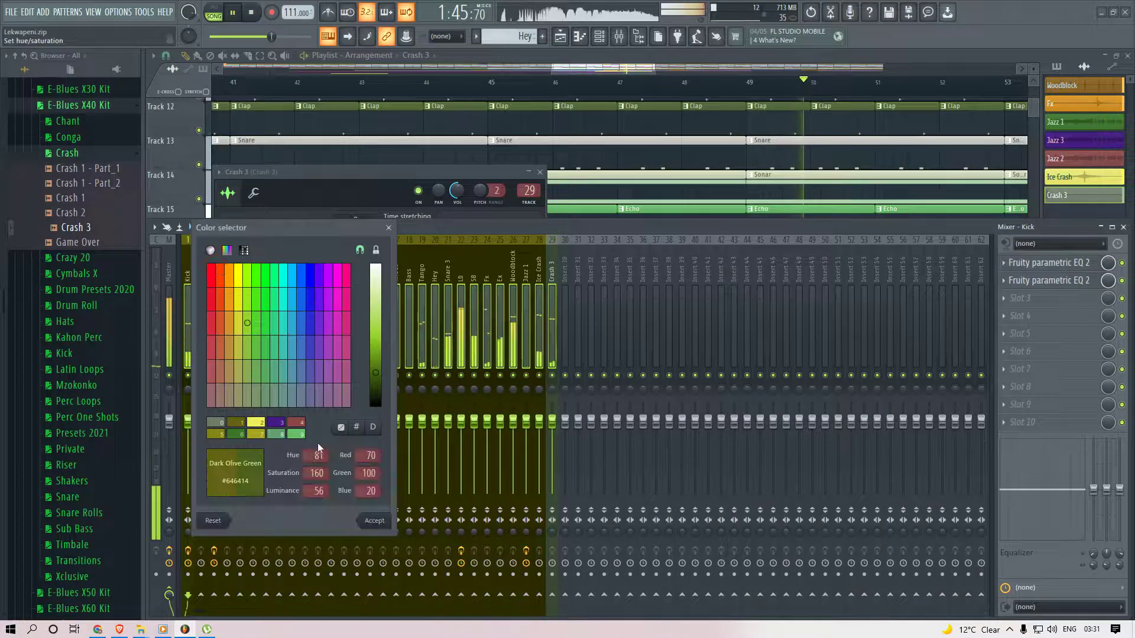
click(374, 520)
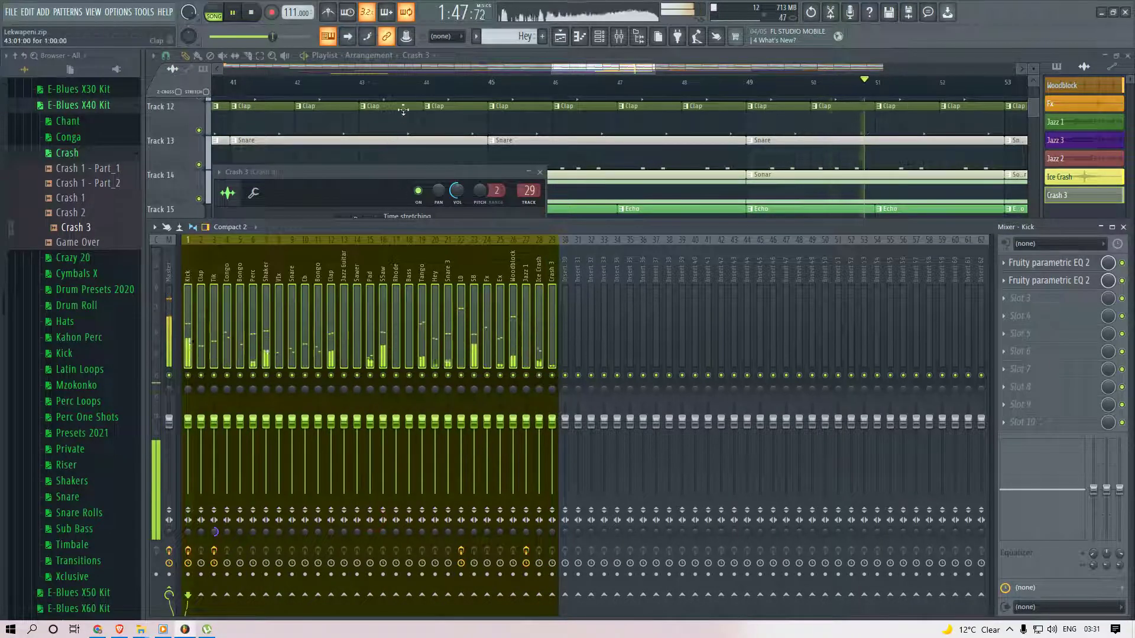
click(571, 71)
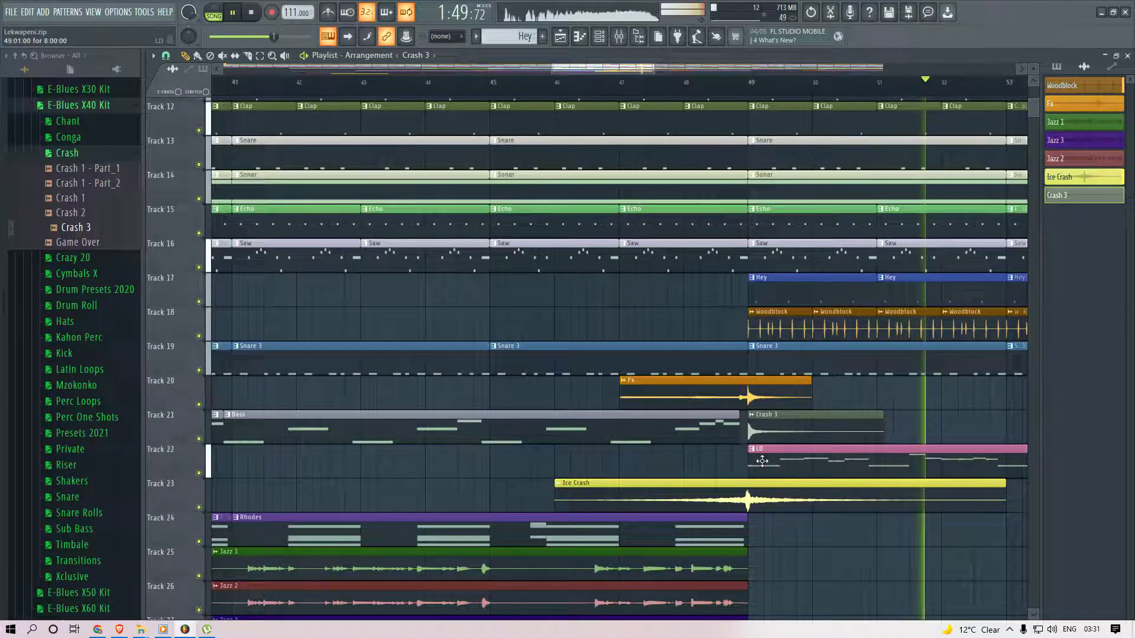
scroll(762, 460, down, 5)
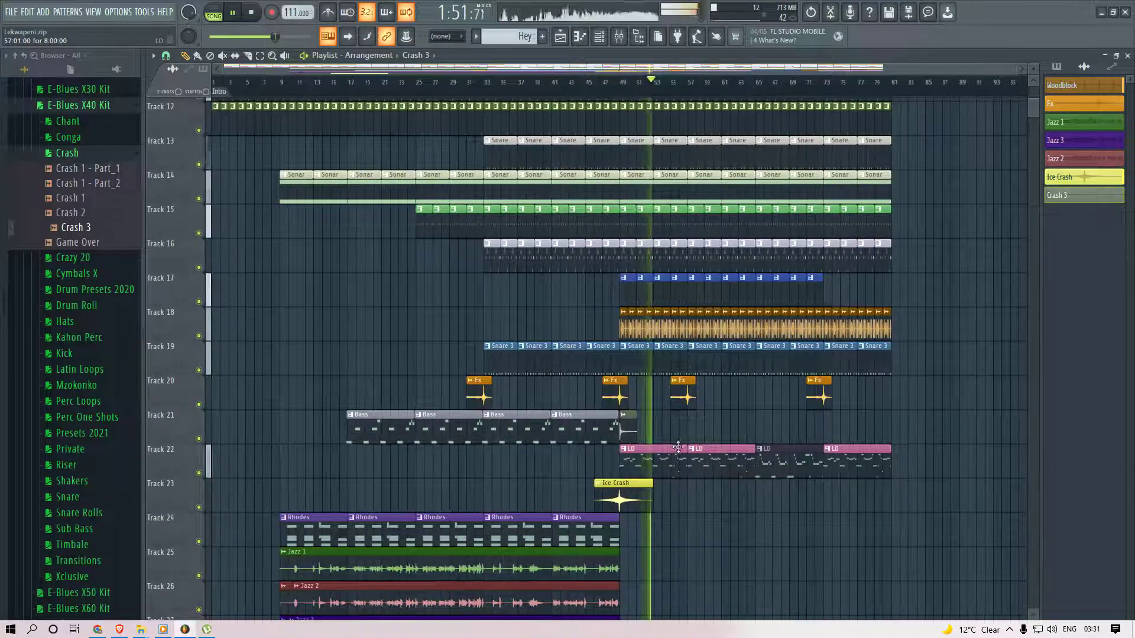
scroll(654, 428, down, 4)
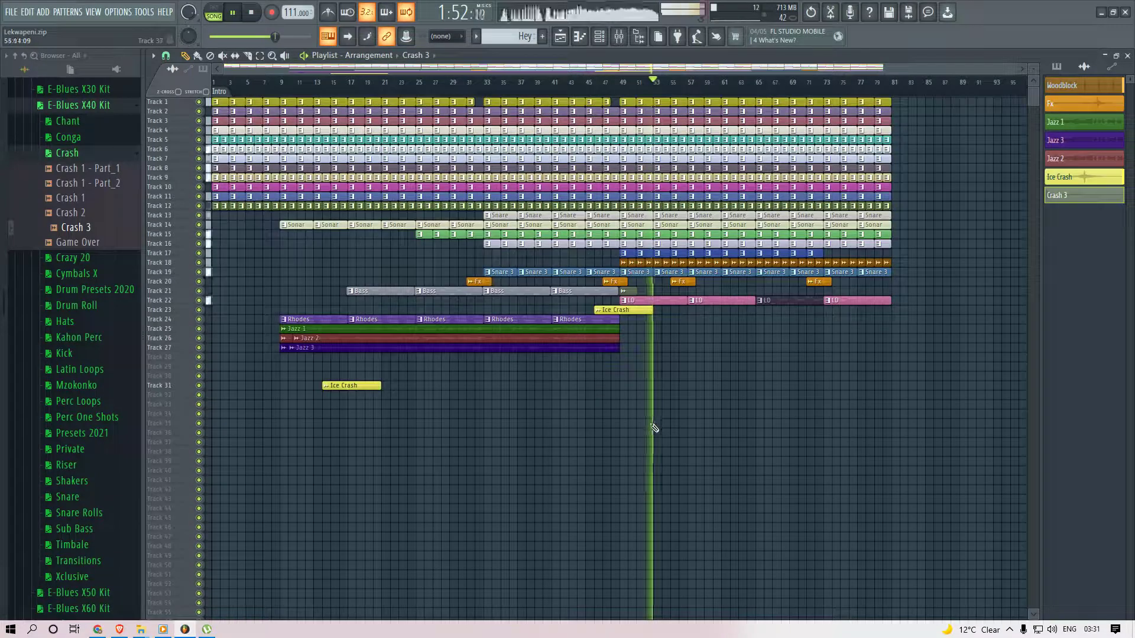
Move the SB and LD mixer tracks to inserts 28 and 29, after Crash 3.
click(618, 38)
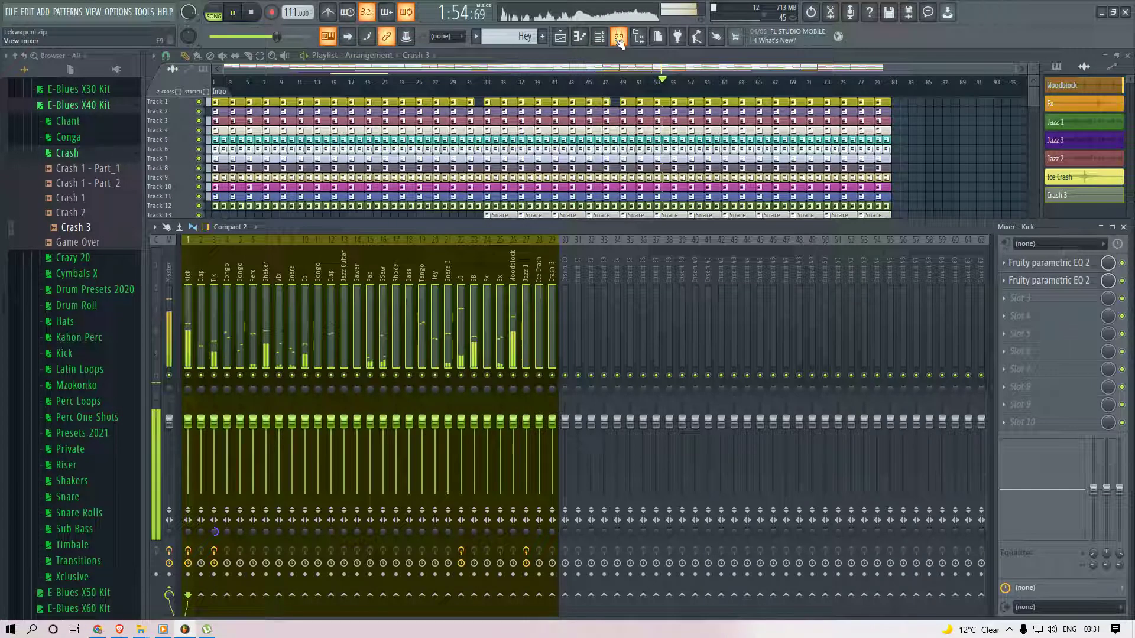
click(169, 285)
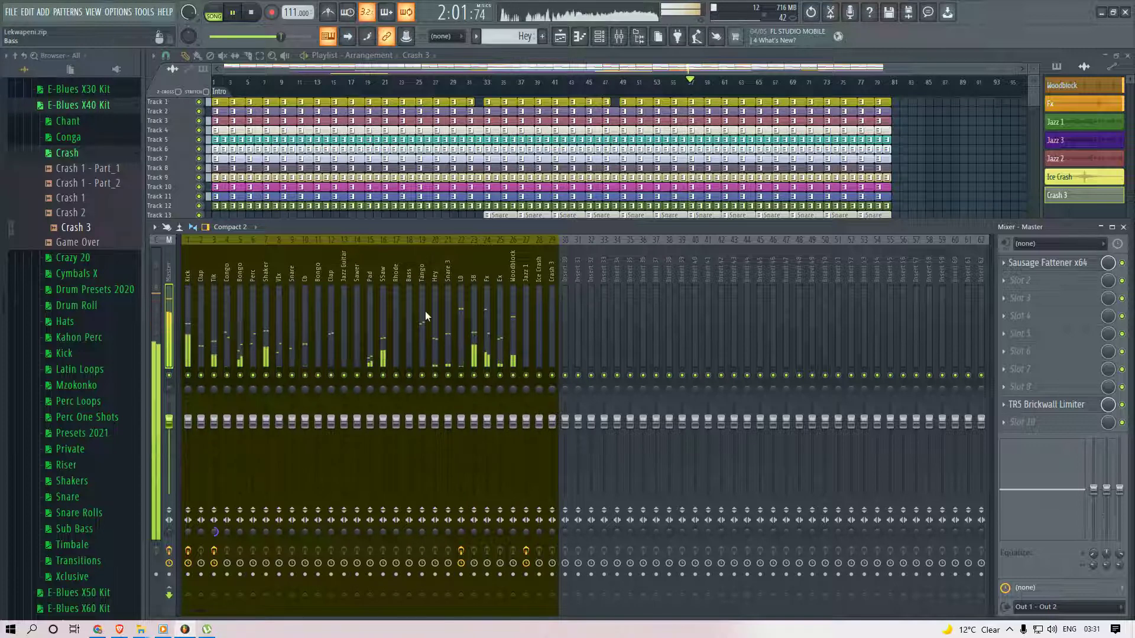
click(463, 311)
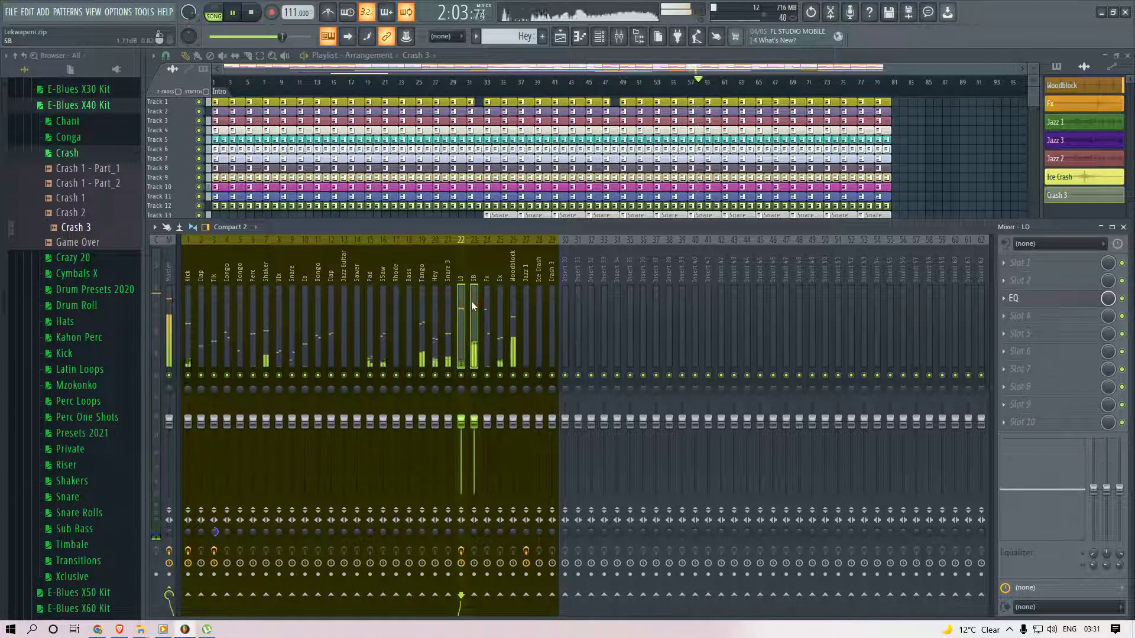
click(467, 307)
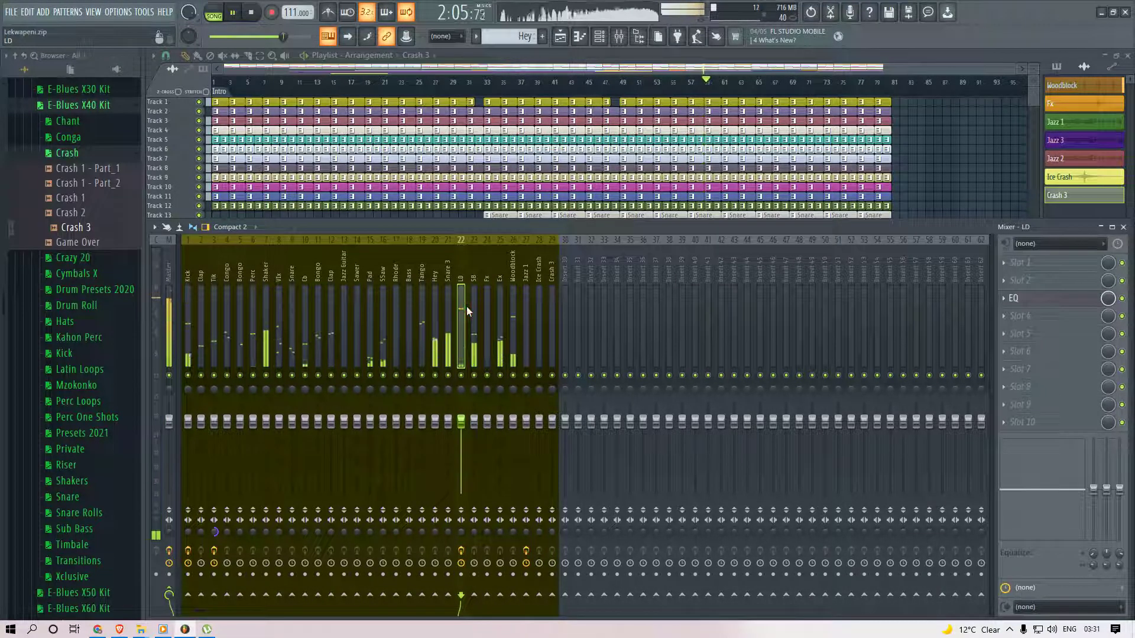
key(alt+Right)
drag(459, 293, 471, 295)
key(alt+Right)
key(alt+Right)
key(alt+Right)
key(alt+Right)
key(alt+Right)
key(alt+Right)
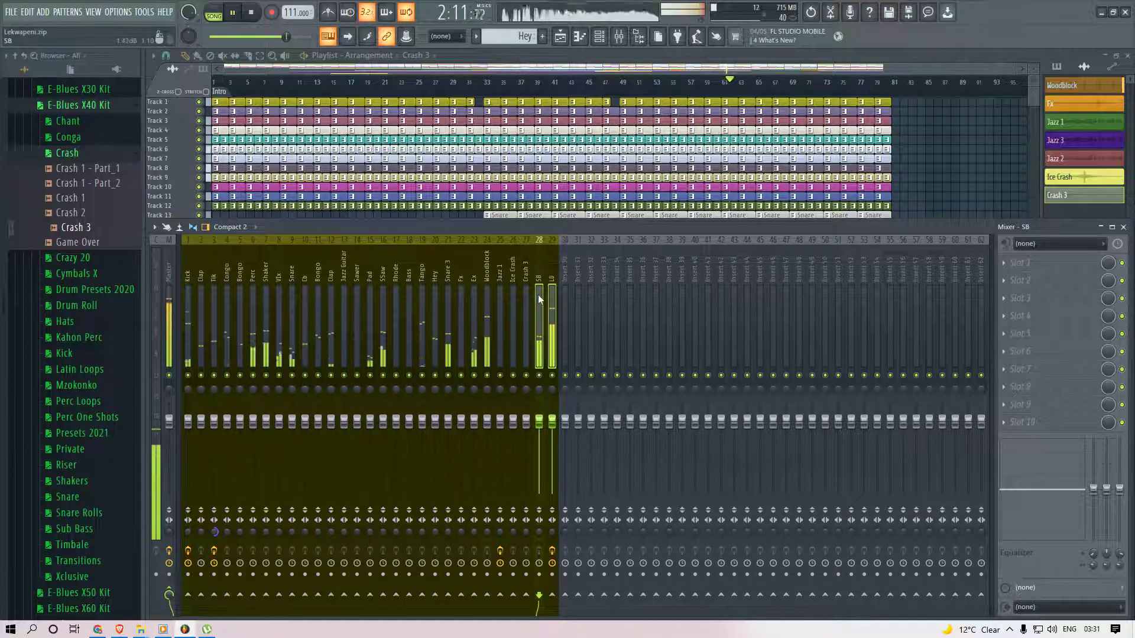
Lower the volume faders of mixer tracks 1 to 27 slightly together, leaving SB and LD out, and select the Master track.
drag(526, 294, 177, 318)
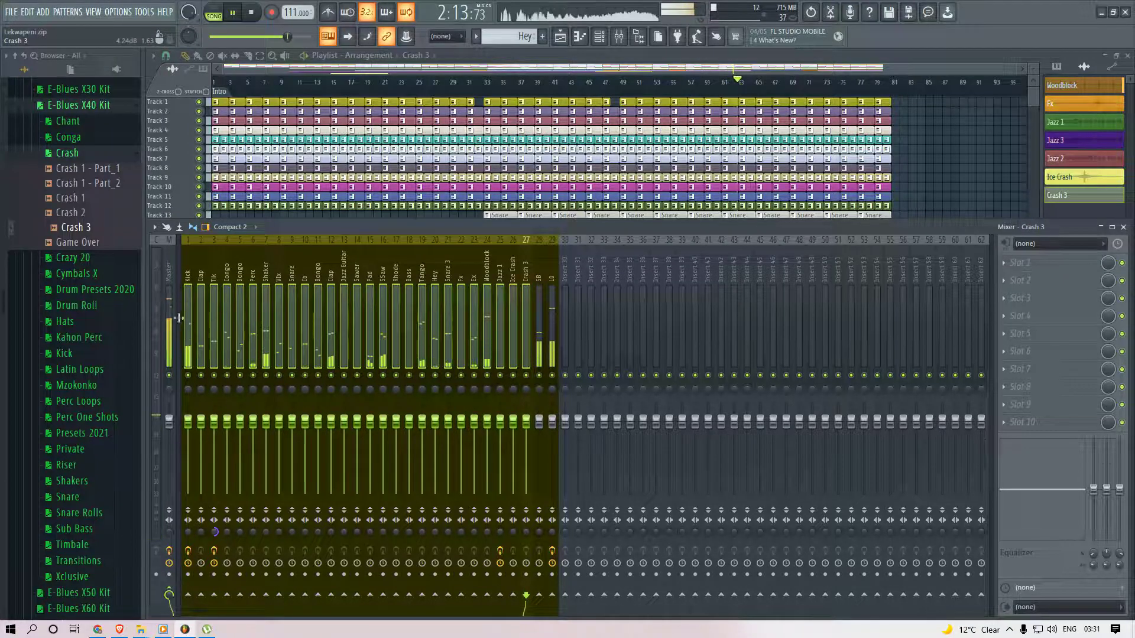
drag(188, 423, 192, 434)
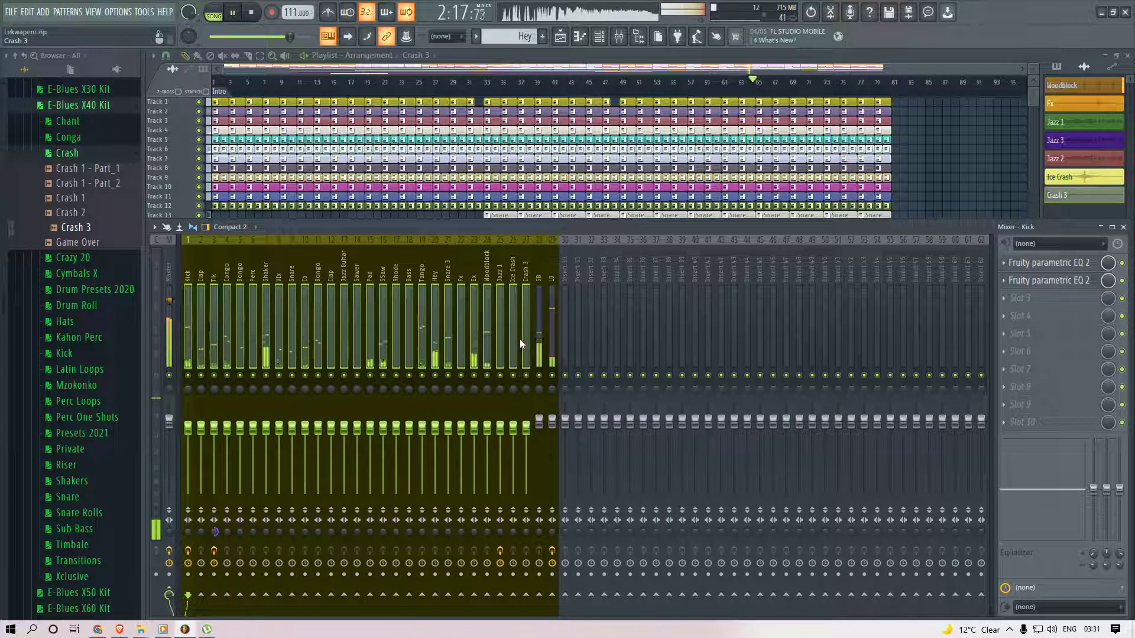
click(168, 300)
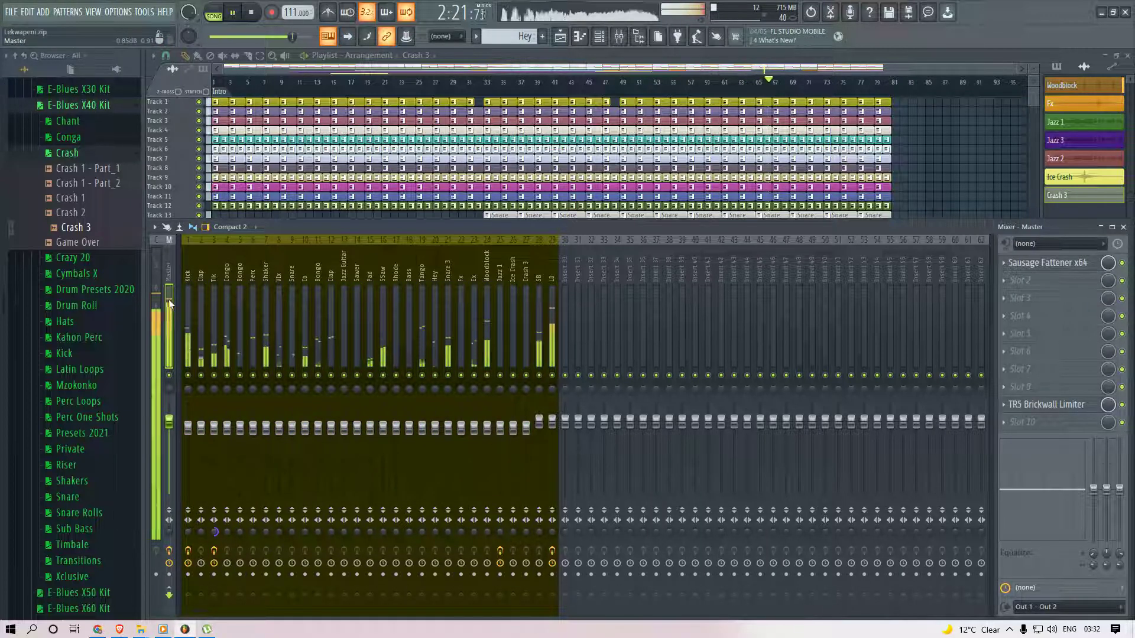
click(1052, 630)
click(1052, 630)
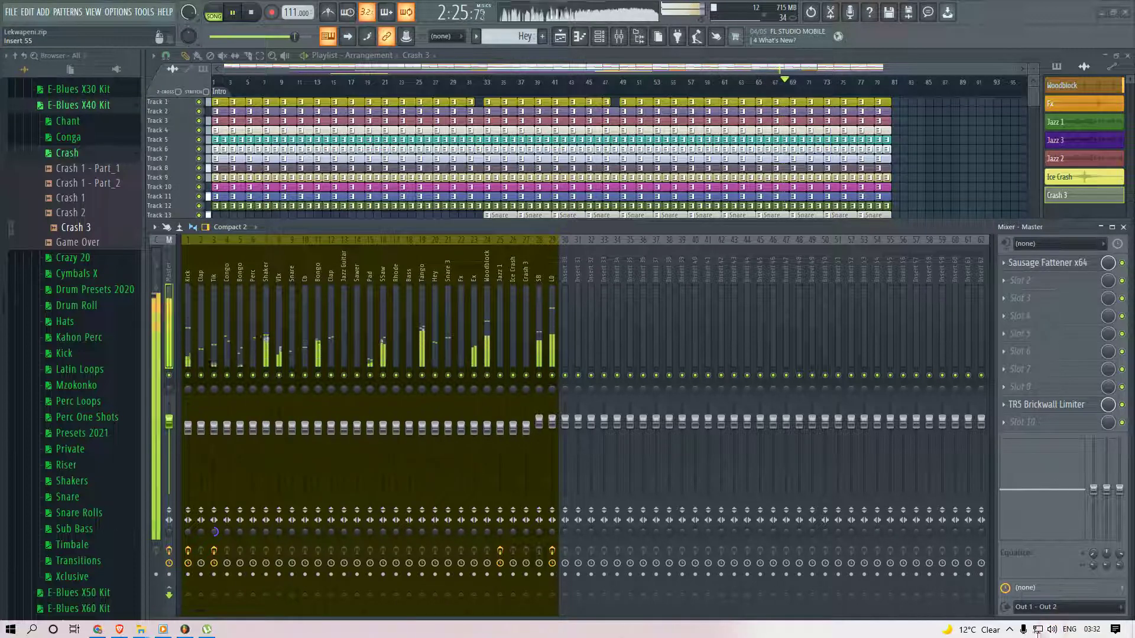
click(1007, 630)
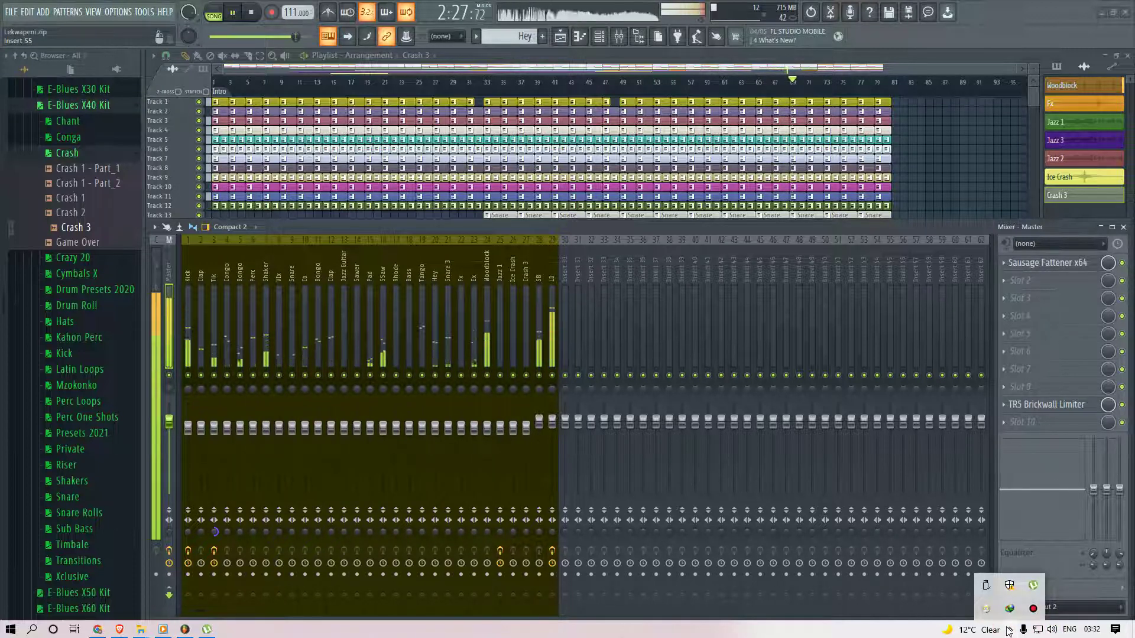
click(1009, 631)
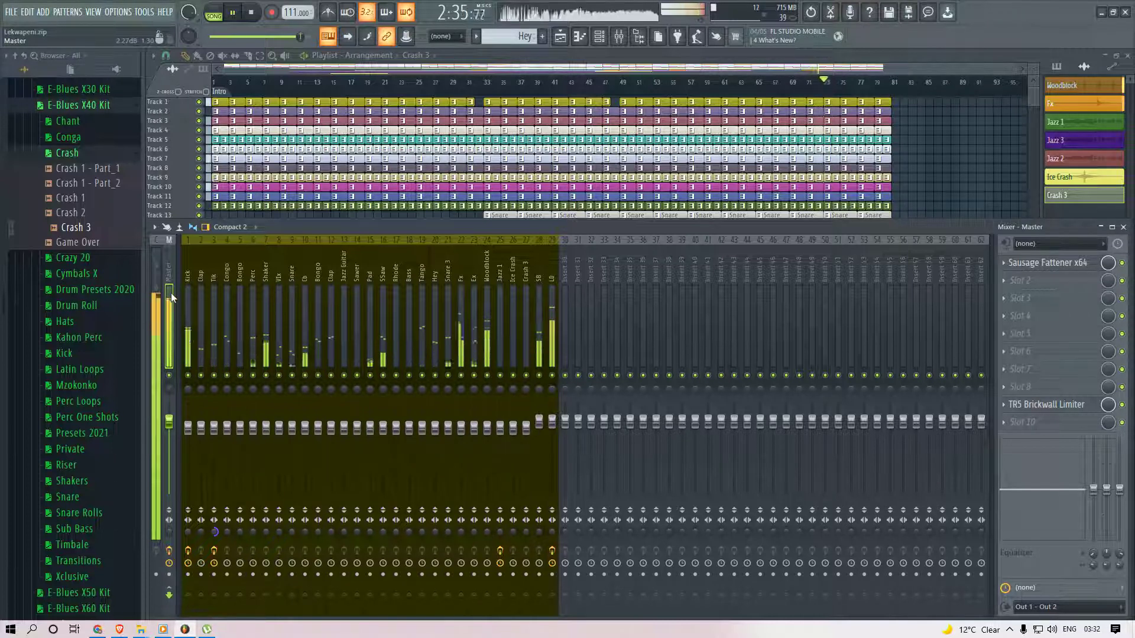
Copy all playlist clips from bars 65 to 81 so that the copied section starts at bar 81.
key(F9)
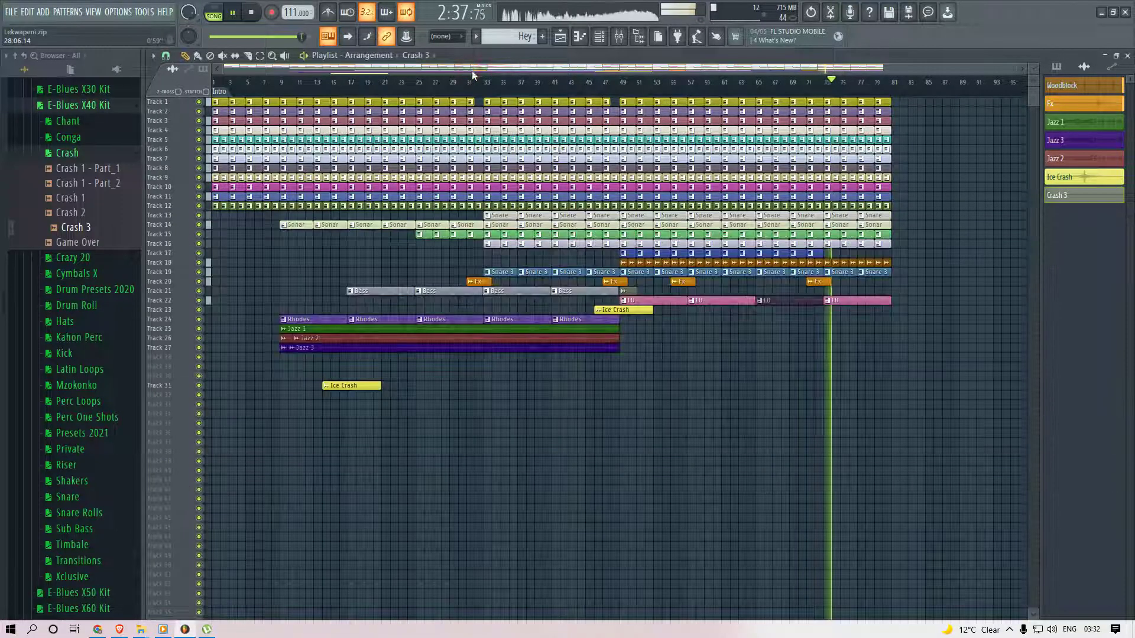
scroll(985, 273, up, 2)
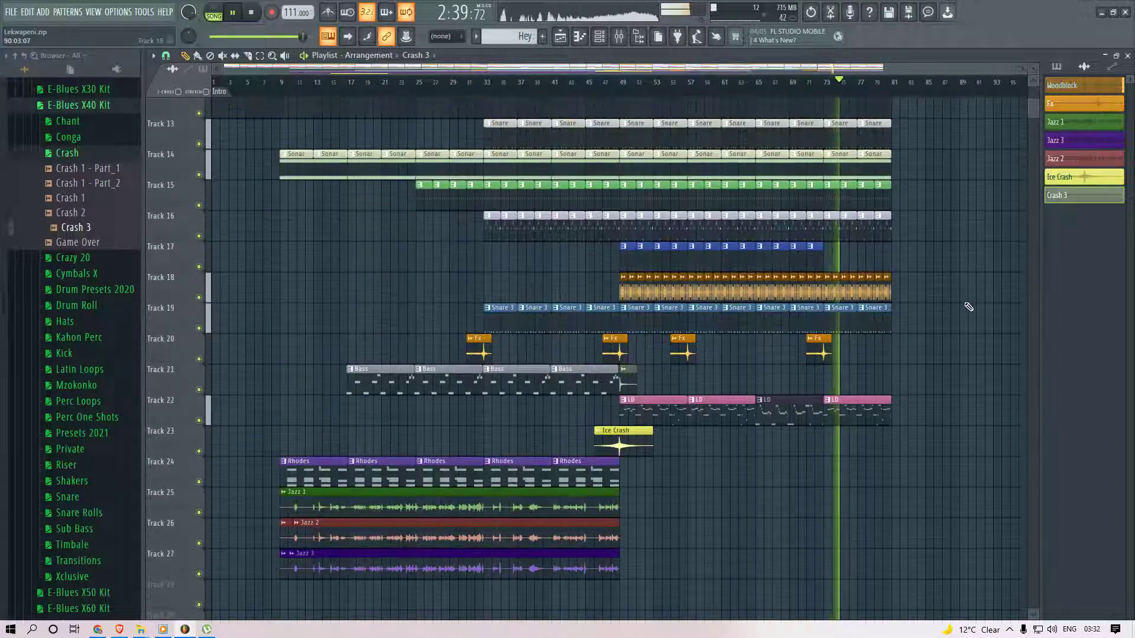
scroll(967, 306, up, 2)
drag(920, 451, 580, 4)
drag(595, 115, 849, 114)
scroll(855, 176, down, 3)
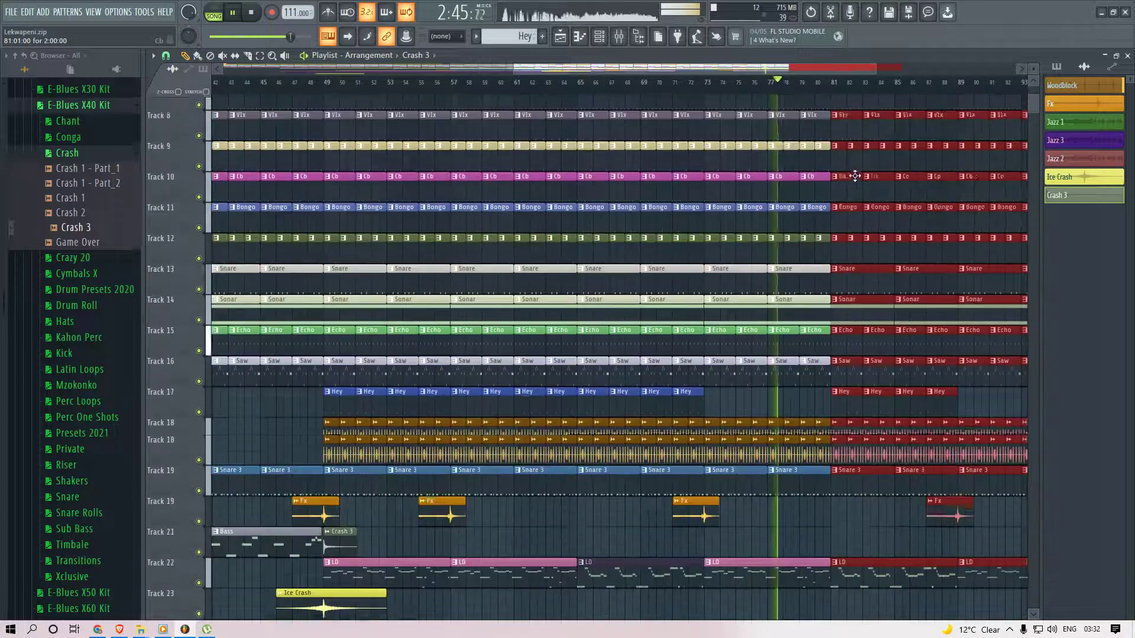
Place a copy of the Ice Crash clip on Track 23 starting at bar 78, with its peak at bar 81.
scroll(854, 176, down, 3)
ctrl+click(780, 506)
scroll(710, 461, down, 3)
scroll(779, 341, up, 3)
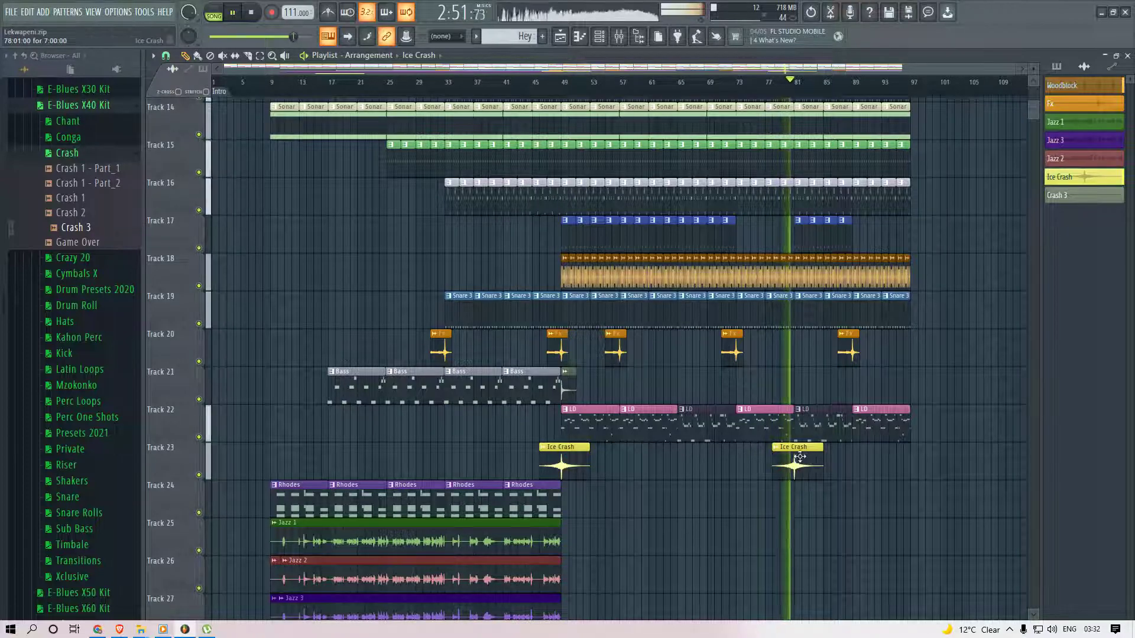
Add two Rhodes clips on Track 24 at bars 81 and 89.
scroll(712, 436, down, 3)
scroll(585, 420, up, 2)
click(545, 389)
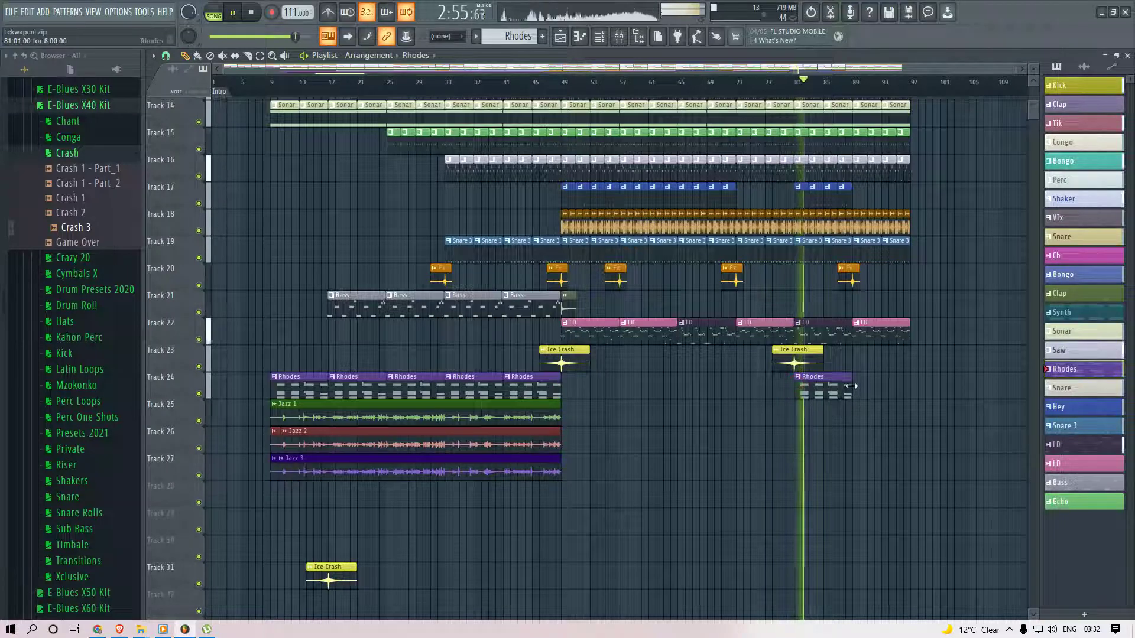
click(855, 379)
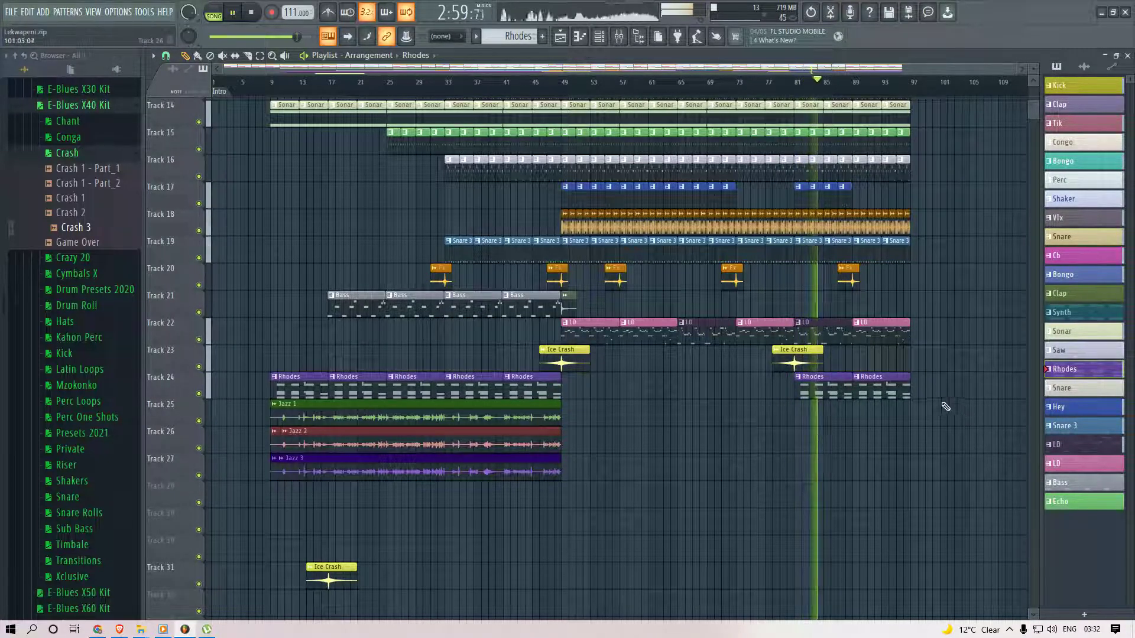
Duplicate the section from bar 81 with its Ice Crash and Rhodes clips, aligning the copied section to bar 97.
scroll(919, 391, down, 3)
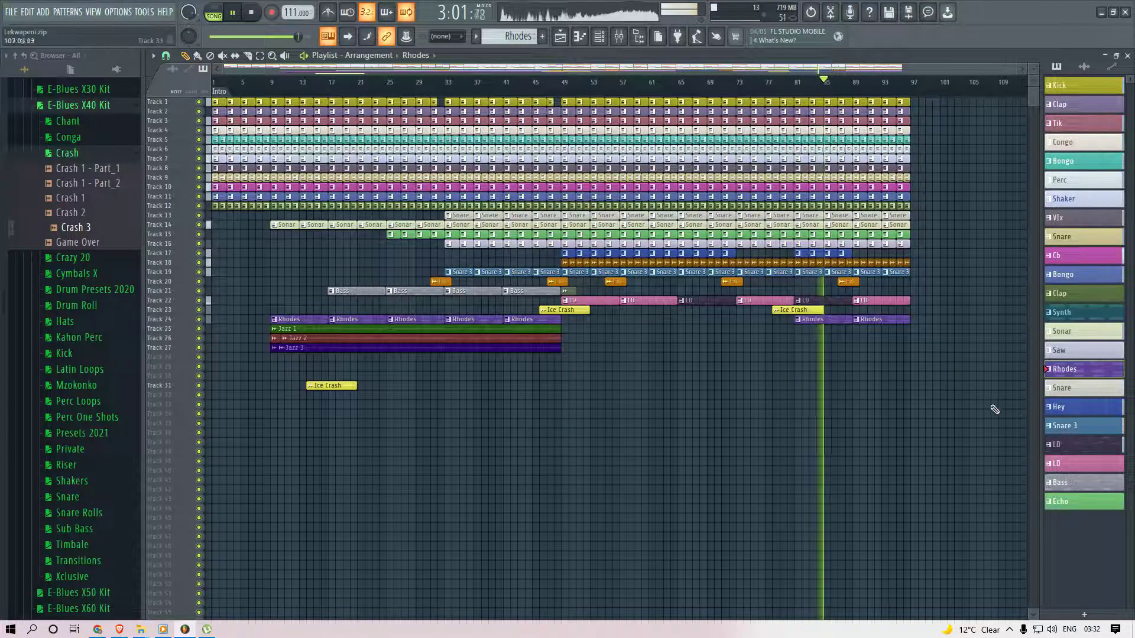
drag(984, 362, 799, 25)
key(ctrl+b)
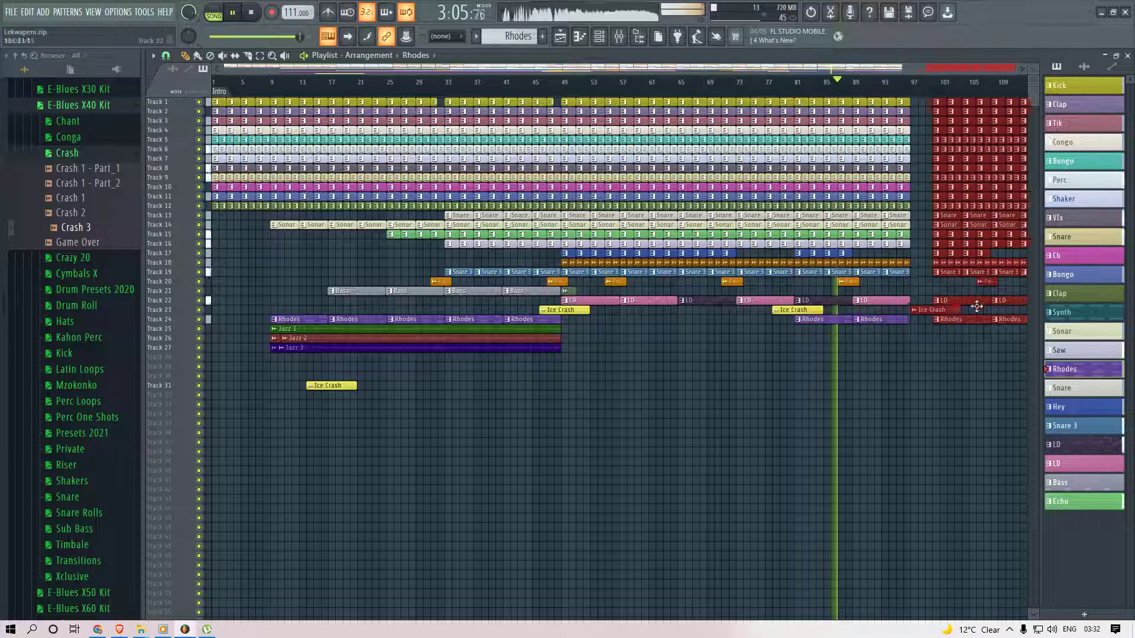
scroll(897, 358, up, 3)
scroll(709, 314, down, 1)
ctrl+click(572, 307)
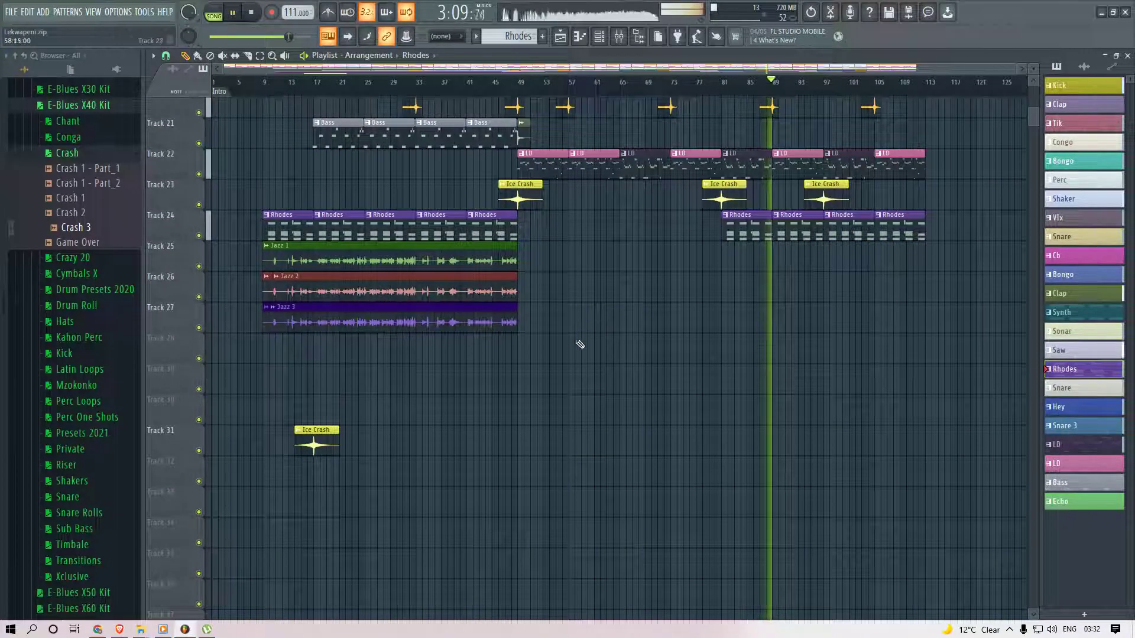
Copy the Jazz 1, Jazz 2 and Jazz 3 clips on Tracks 25 to 27 so they start at bar 97.
drag(589, 332, 381, 331)
drag(331, 257, 865, 254)
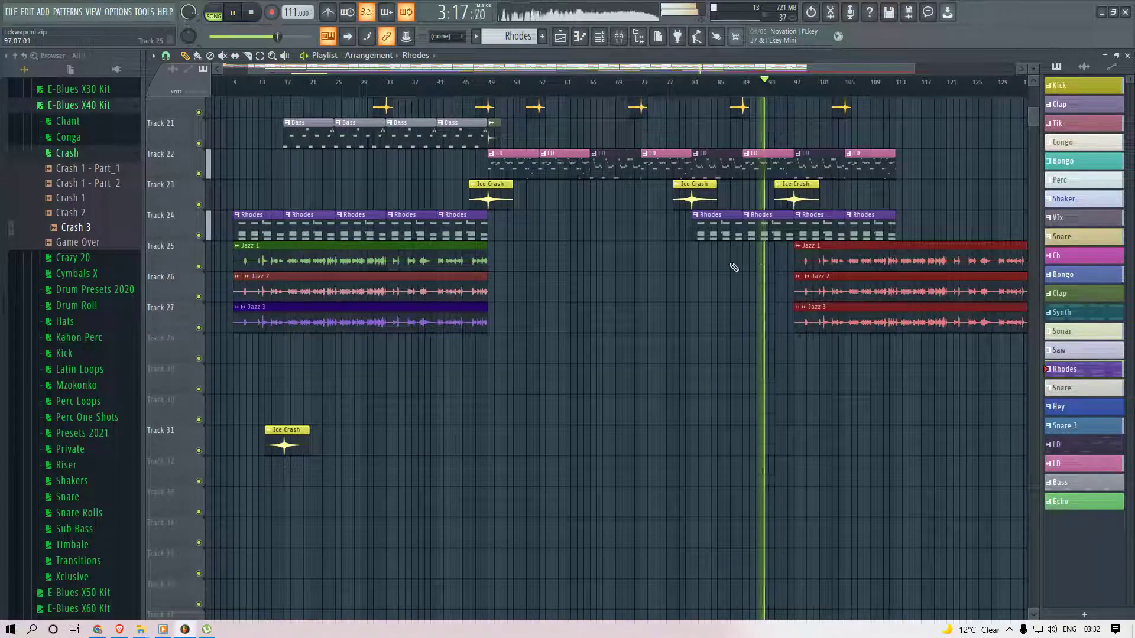
Extend the LD part on Track 22 and the Rhodes part on Track 24 with clips at bars 113 and 121.
scroll(672, 297, down, 1)
scroll(685, 286, down, 3)
scroll(756, 258, up, 4)
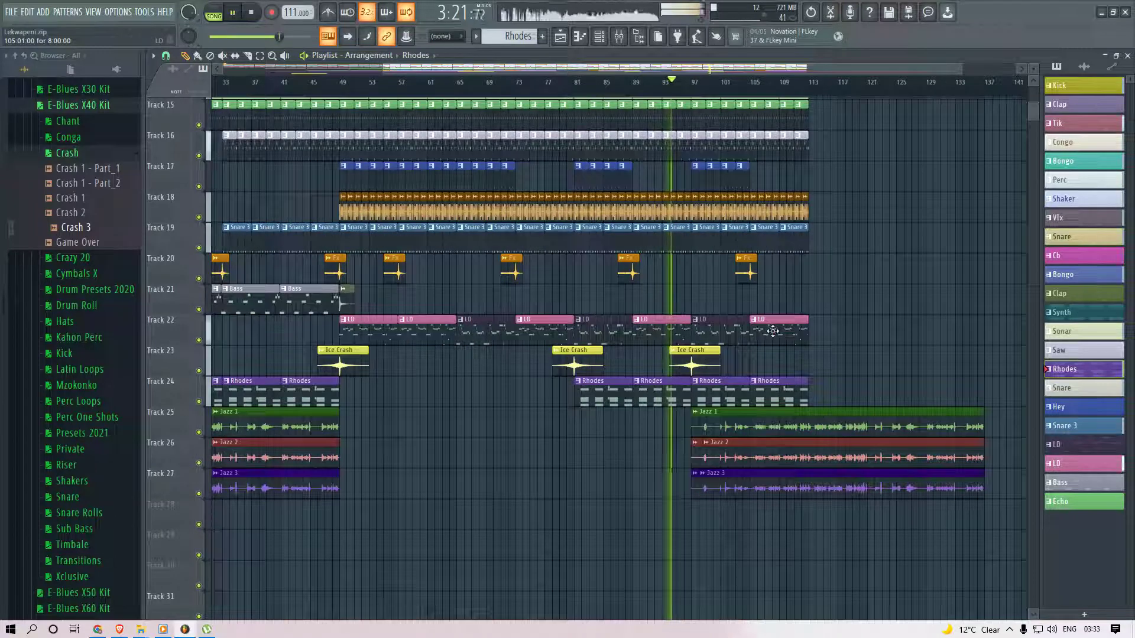
click(773, 331)
click(818, 329)
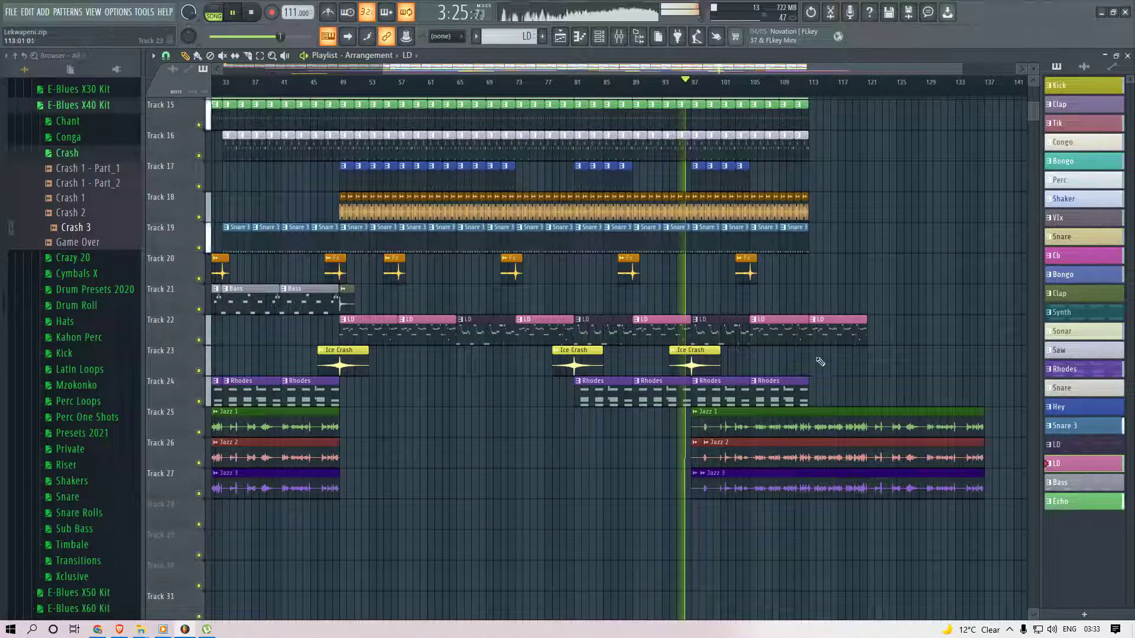
click(811, 384)
scroll(839, 354, down, 4)
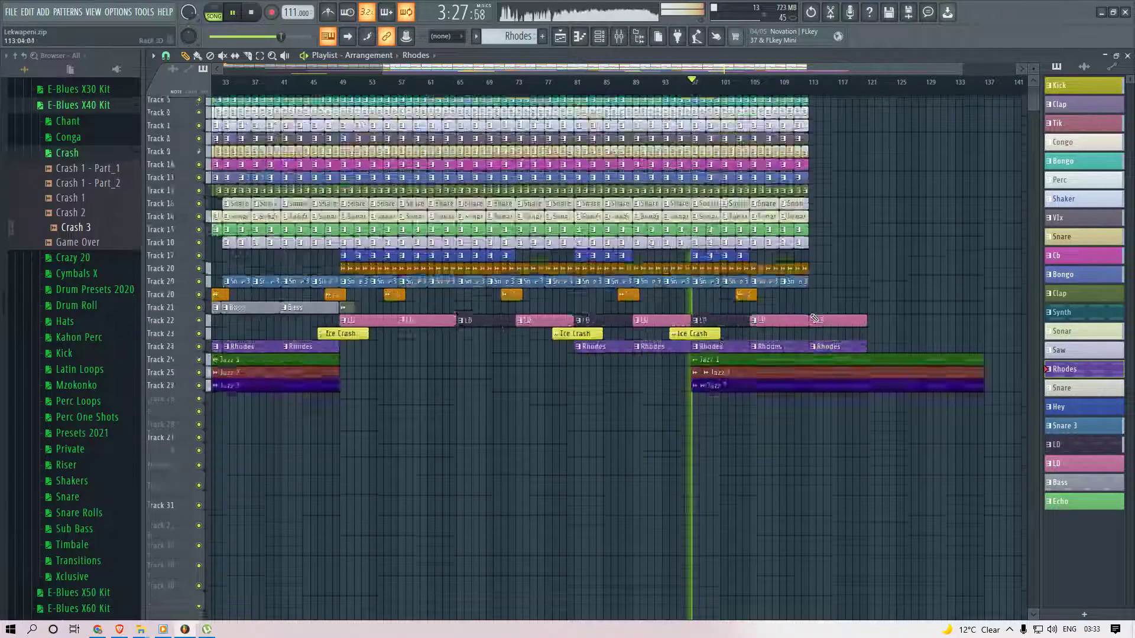
drag(779, 308, 779, 308)
key(ctrl+b)
ctrl+click(810, 410)
Place a copy of the Fx clip on Track 20 at bar 111.
scroll(787, 319, up, 3)
scroll(815, 288, up, 3)
scroll(809, 290, up, 3)
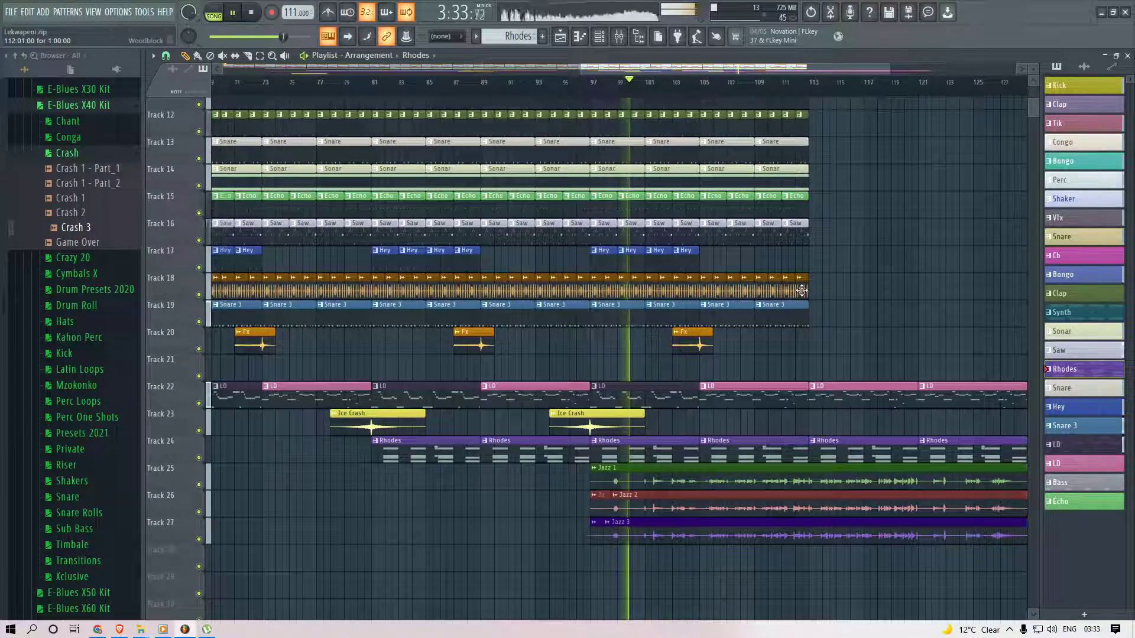
scroll(801, 290, up, 4)
scroll(806, 284, down, 3)
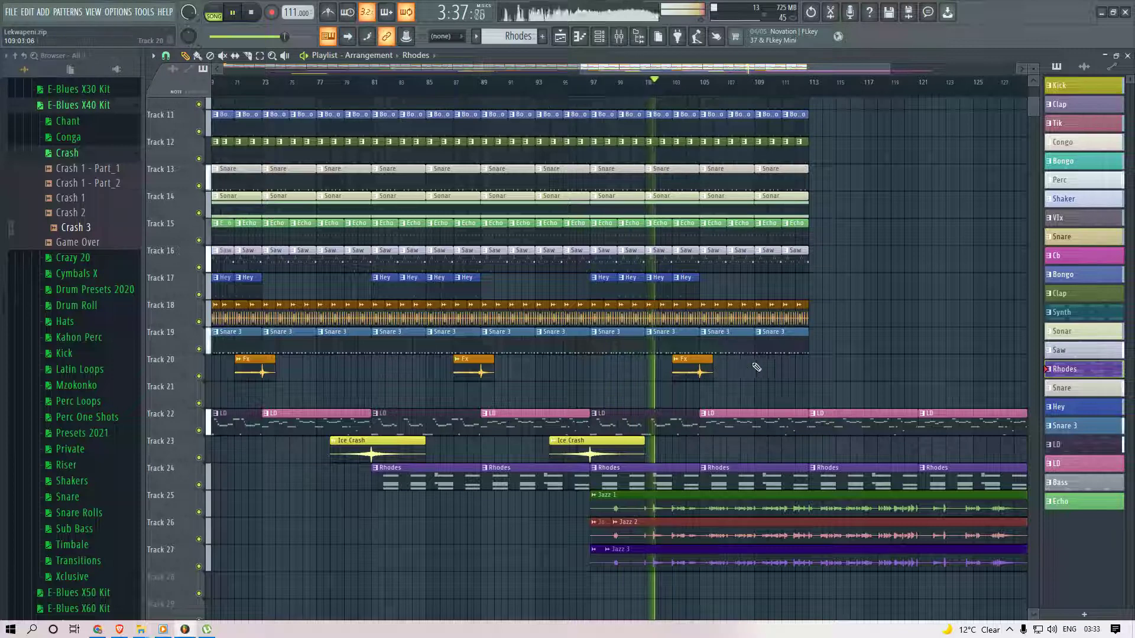
click(702, 369)
click(771, 367)
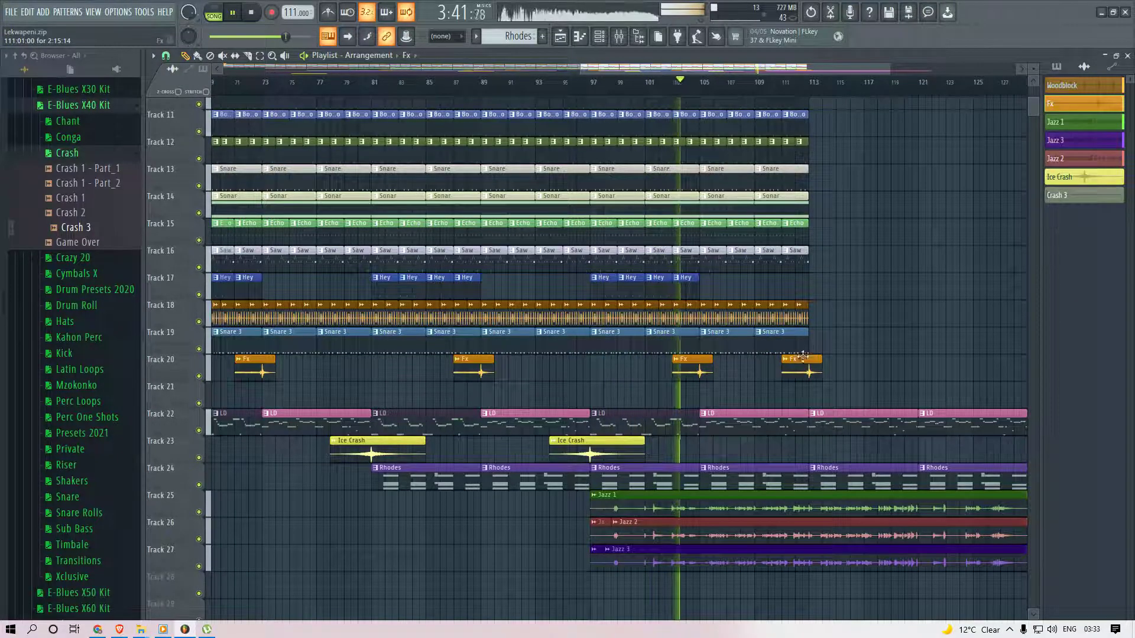
Remove the LD and Rhodes clips at bar 113 and place an Ice Crash clip on Track 23 starting at bar 110.
scroll(819, 337, down, 5)
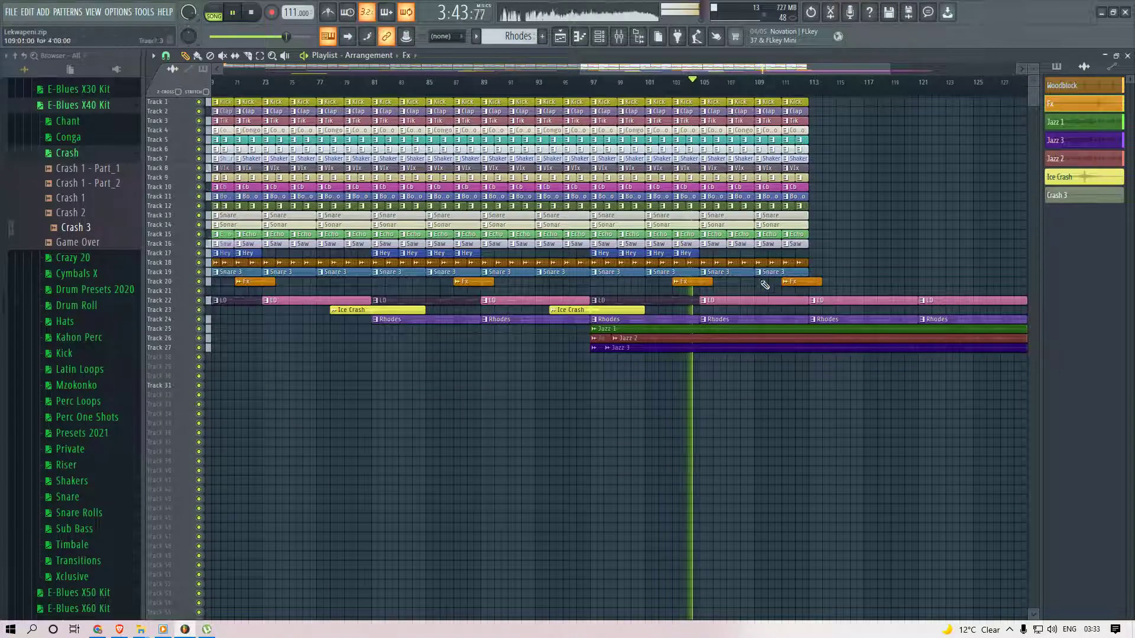
scroll(764, 284, up, 6)
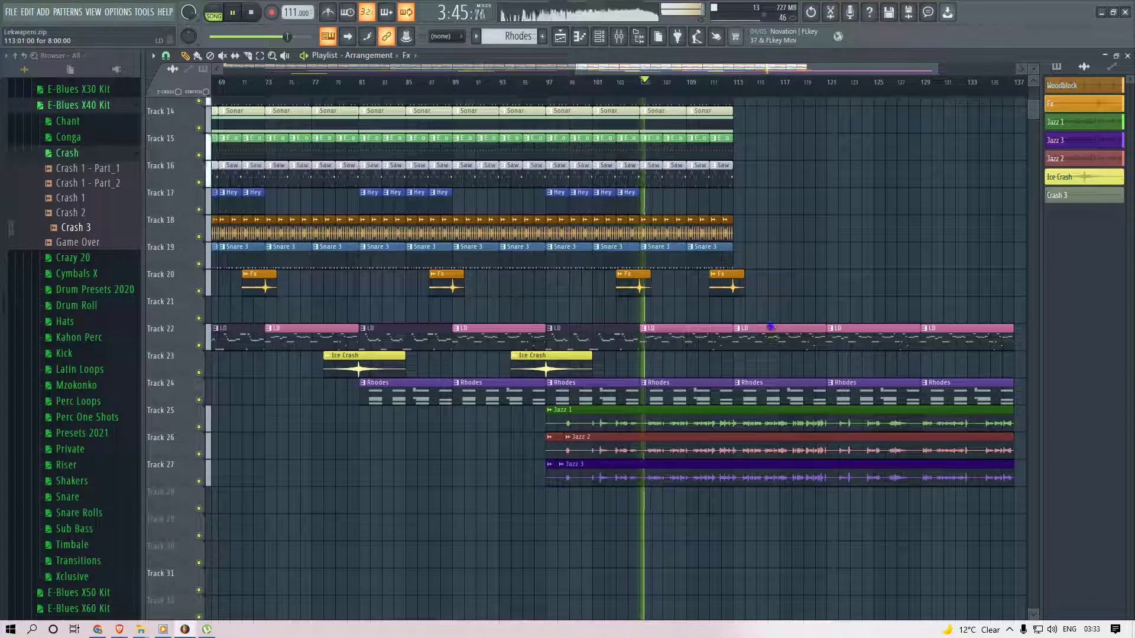
right_click(773, 328)
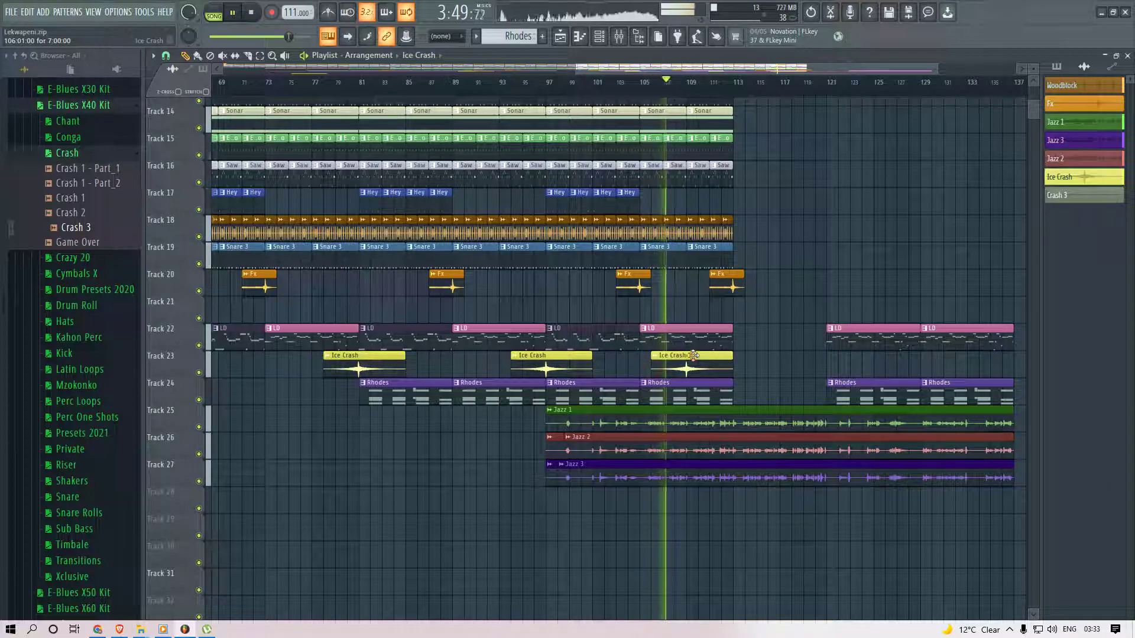
scroll(763, 241, down, 6)
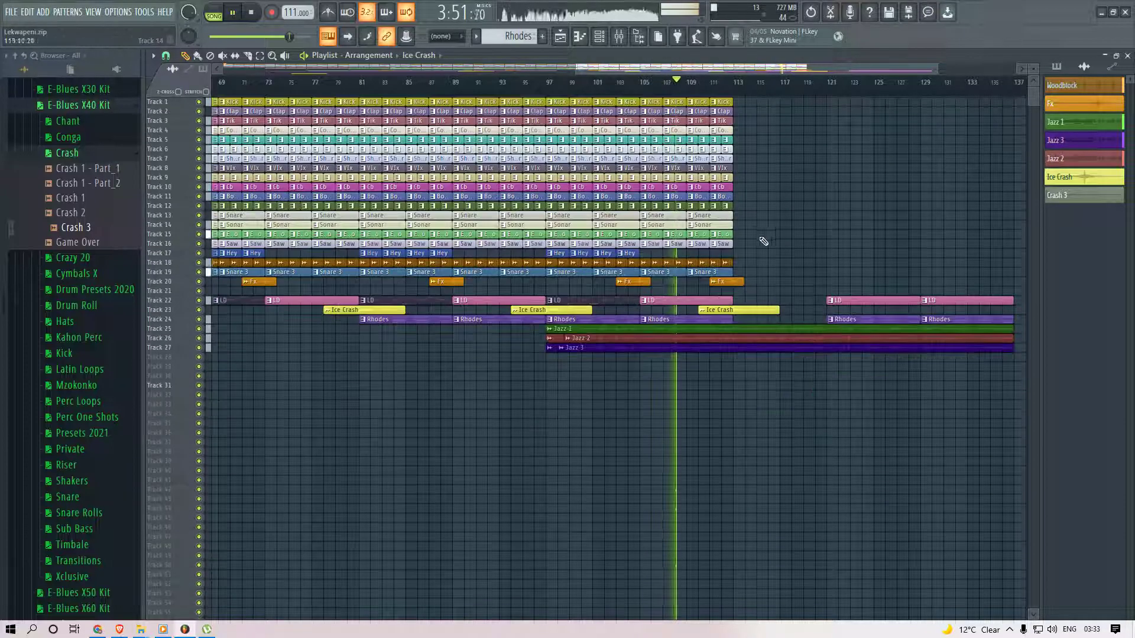
Extend the Sonar part on Track 14 with four duplicated clips from bar 113 to bar 129.
scroll(762, 243, up, 5)
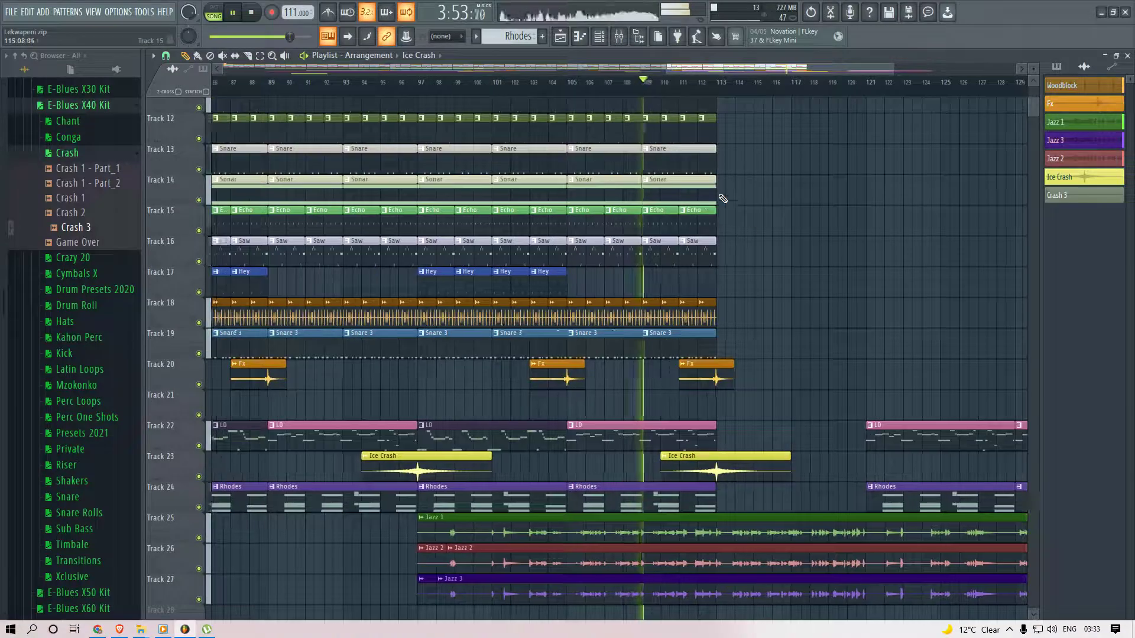
key(ctrl+b)
key(ctrl+b)
key(ctrl+b)
key(ctrl+b)
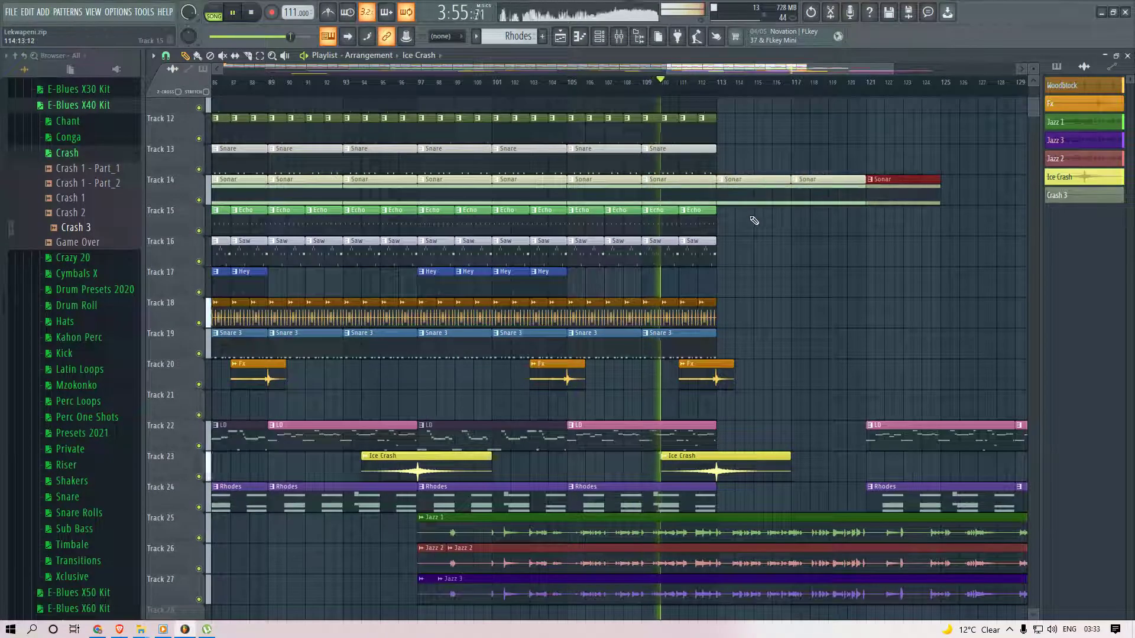
scroll(772, 258, down, 4)
ctrl+click(778, 261)
scroll(833, 313, up, 3)
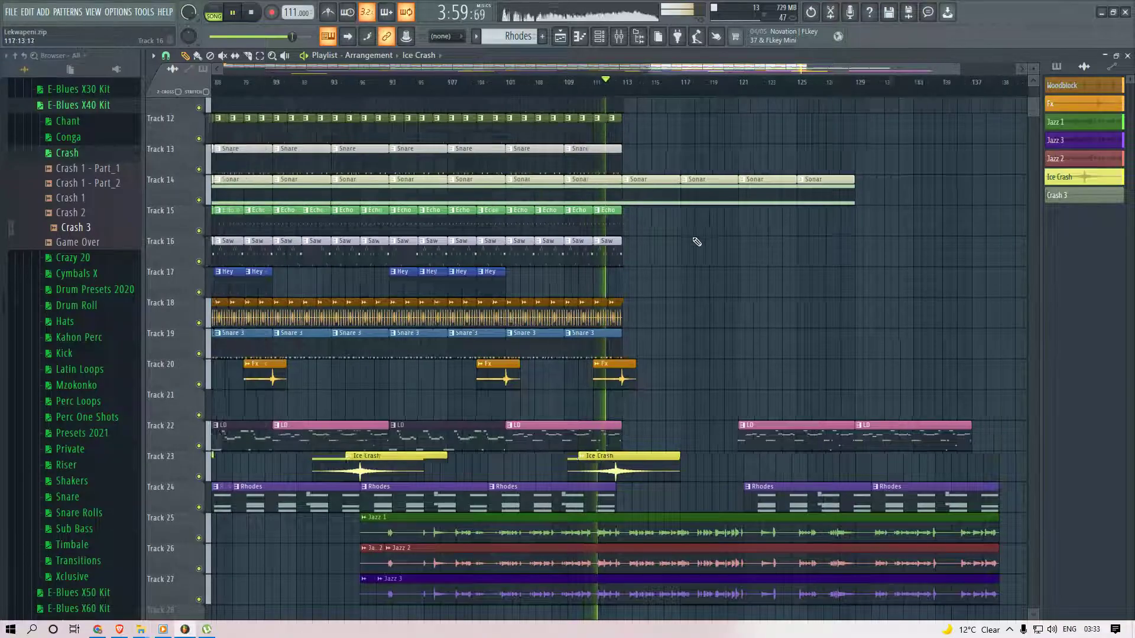
Delete the LD clip on Track 22 and the Rhodes clip on Track 24 at bar 121.
scroll(696, 245, down, 2)
scroll(778, 236, down, 4)
scroll(750, 253, up, 3)
scroll(750, 252, up, 3)
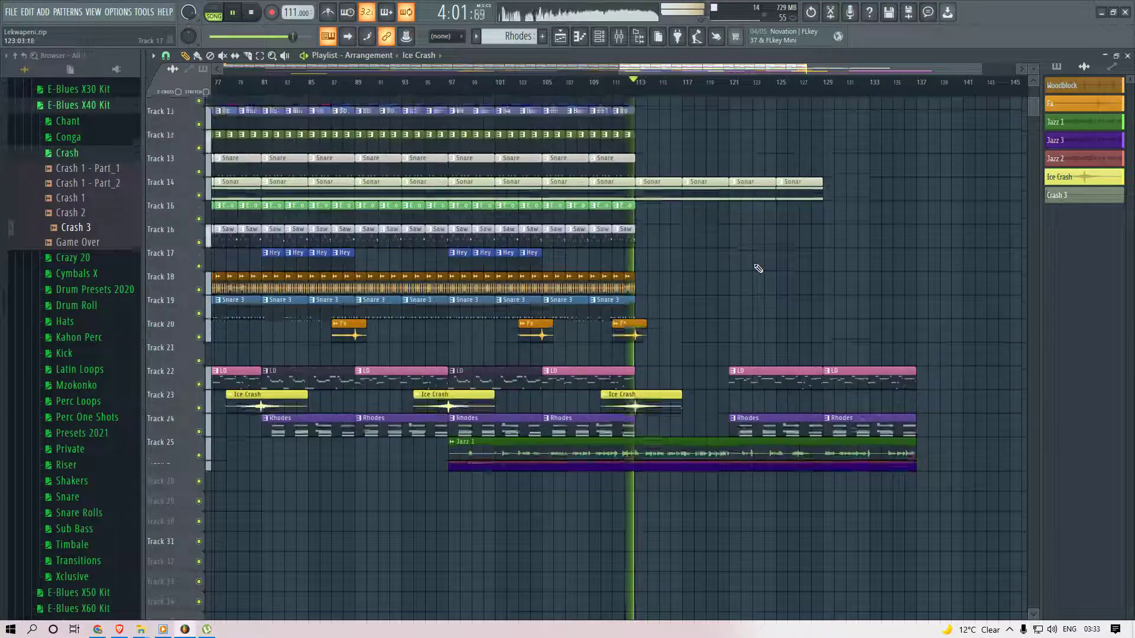
scroll(750, 264, down, 3)
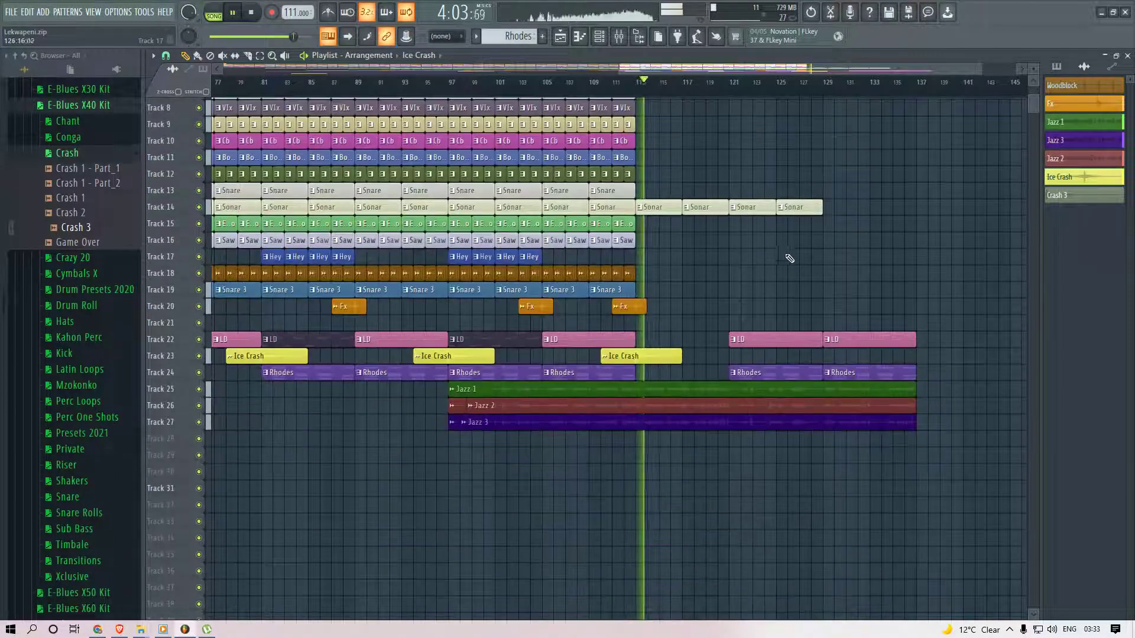
scroll(798, 262, up, 3)
scroll(782, 264, up, 2)
scroll(717, 271, up, 2)
scroll(719, 272, down, 2)
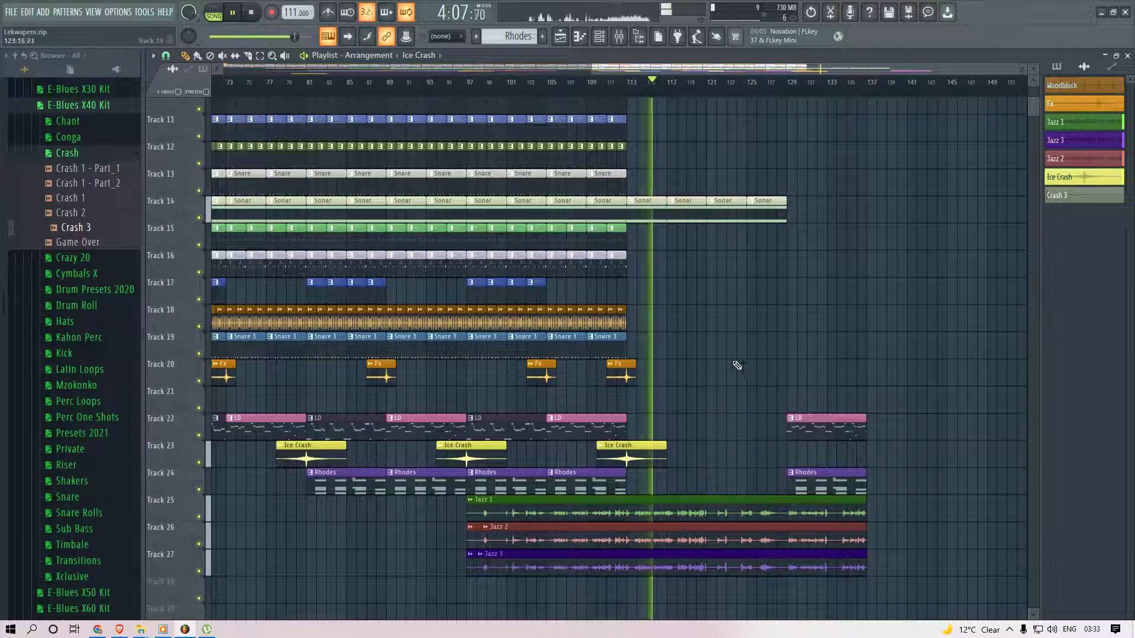
Copy the Bass clip to Track 18 at bar 121 and the Ice Crash clip to Track 20 at bar 118.
scroll(540, 407, down, 3)
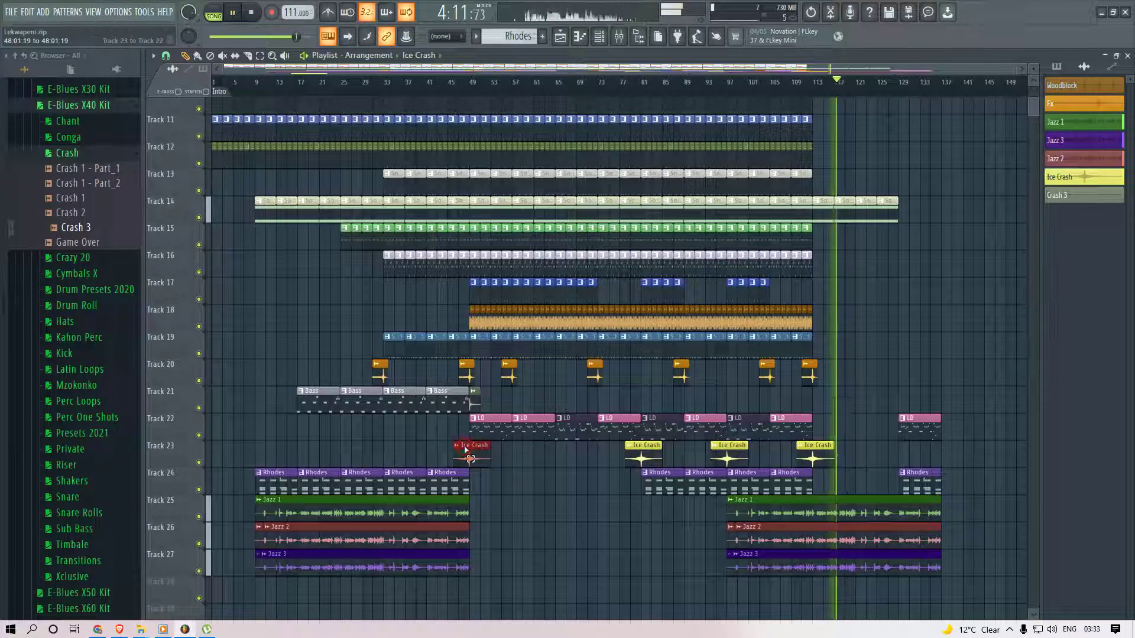
drag(1009, 359, 907, 323)
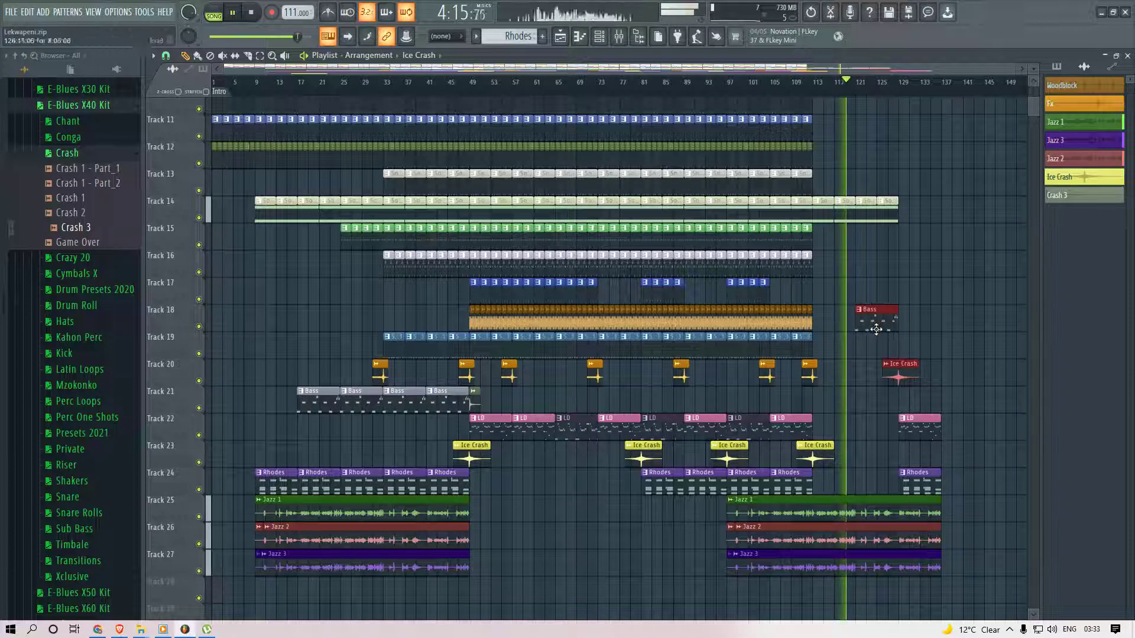
scroll(876, 329, up, 3)
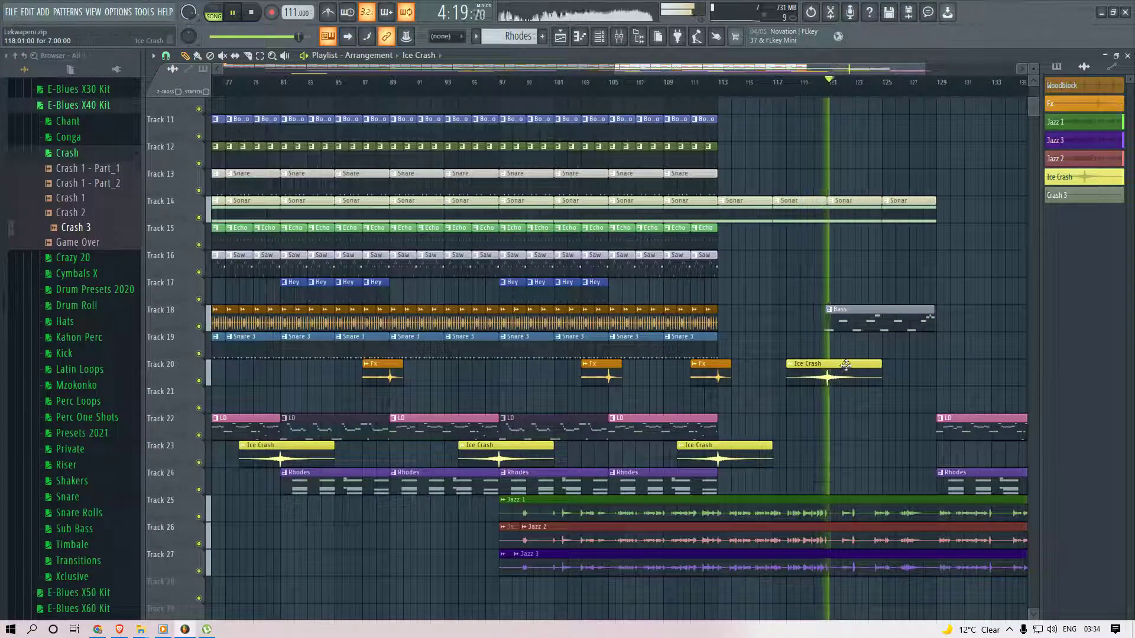
Place a copy of the Fx clip on Track 20 at bar 127, leading into bar 129.
scroll(813, 360, down, 3)
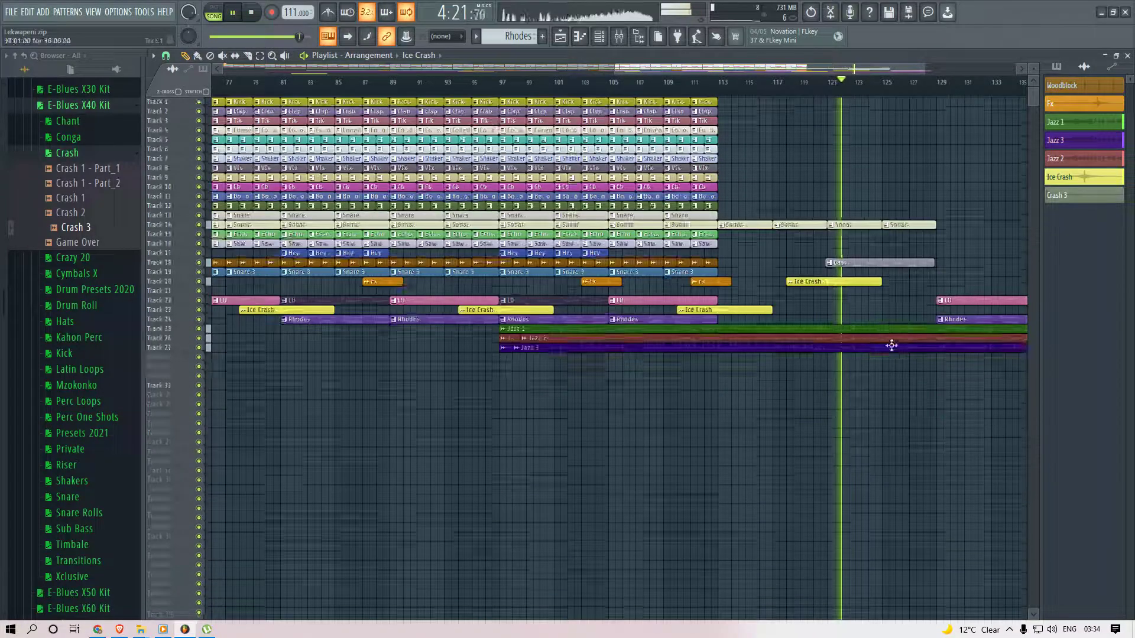
scroll(859, 287, up, 2)
scroll(887, 291, down, 1)
scroll(851, 290, up, 2)
scroll(728, 284, down, 3)
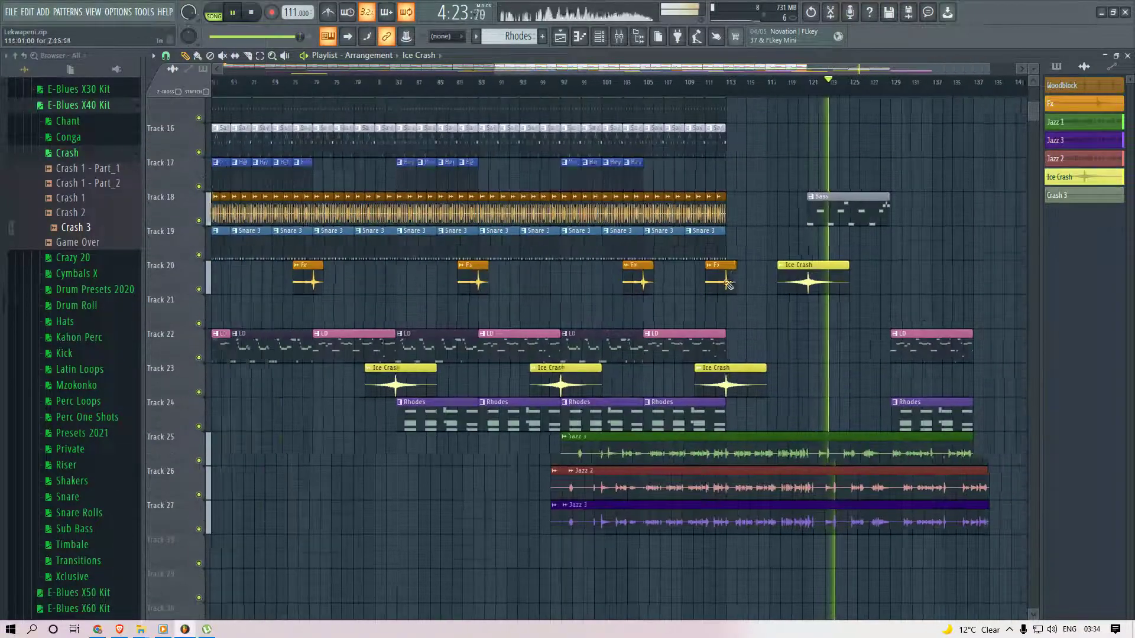
scroll(978, 280, down, 3)
scroll(977, 279, up, 2)
scroll(979, 283, up, 3)
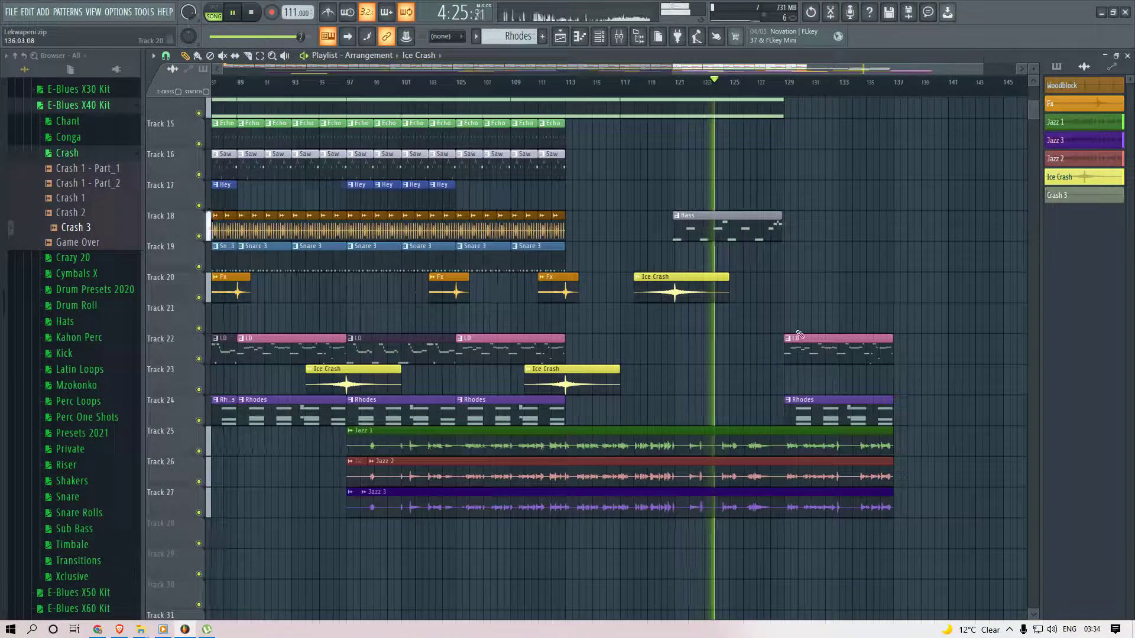
click(567, 288)
drag(764, 290, 781, 290)
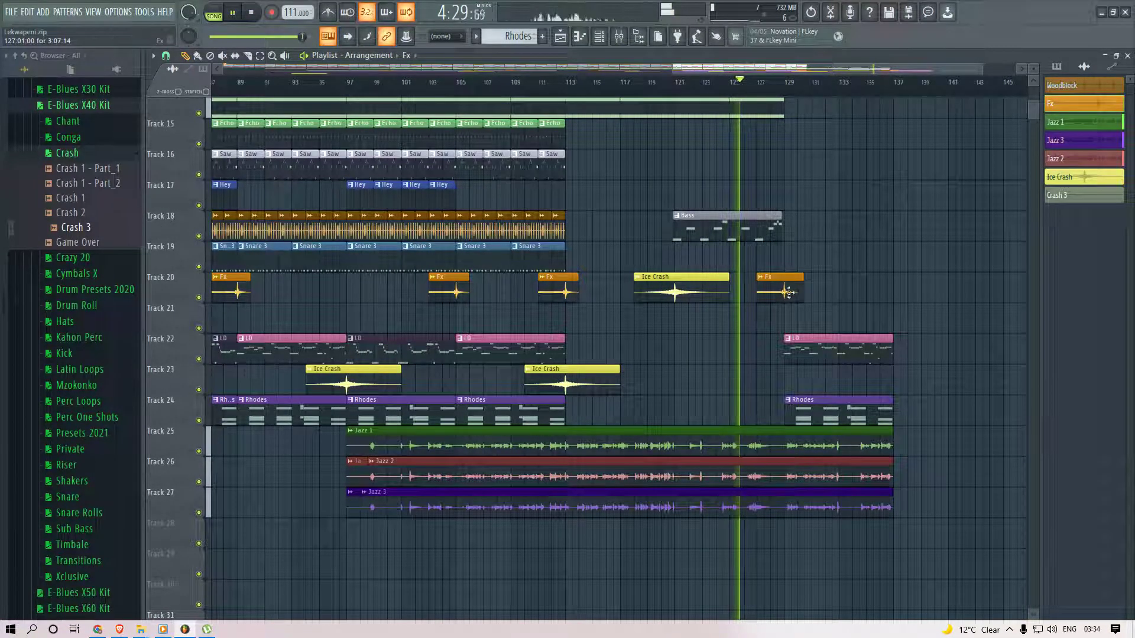
Copy an eight-bar block of clips on Tracks 1 to 16 so it starts at bar 129.
scroll(813, 278, down, 3)
scroll(812, 254, up, 2)
scroll(786, 249, up, 4)
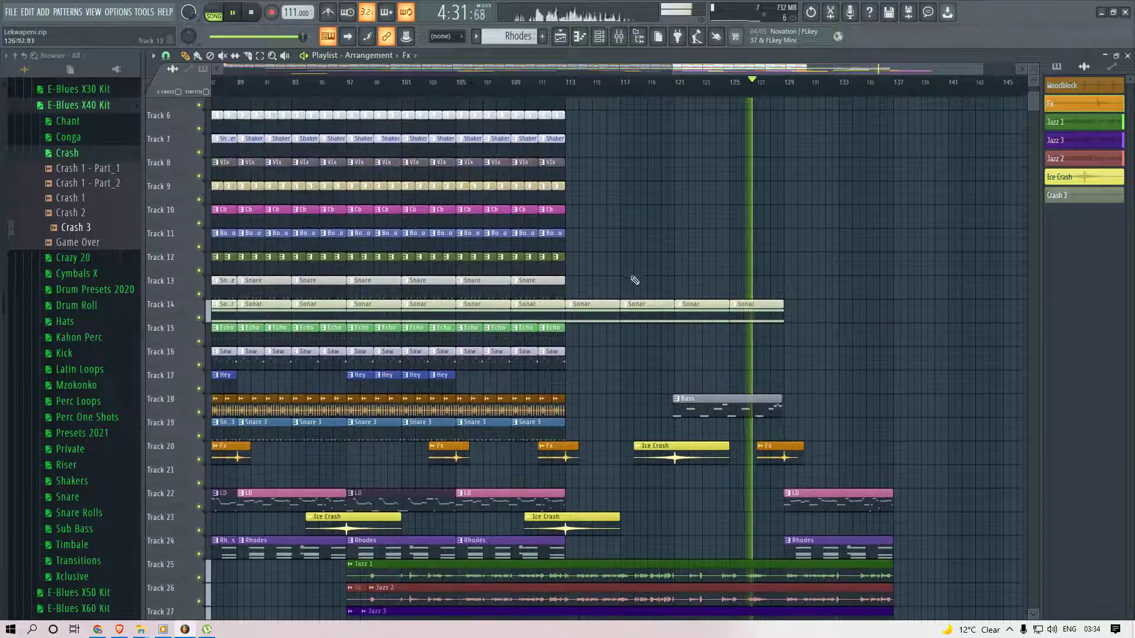
drag(564, 360, 797, 77)
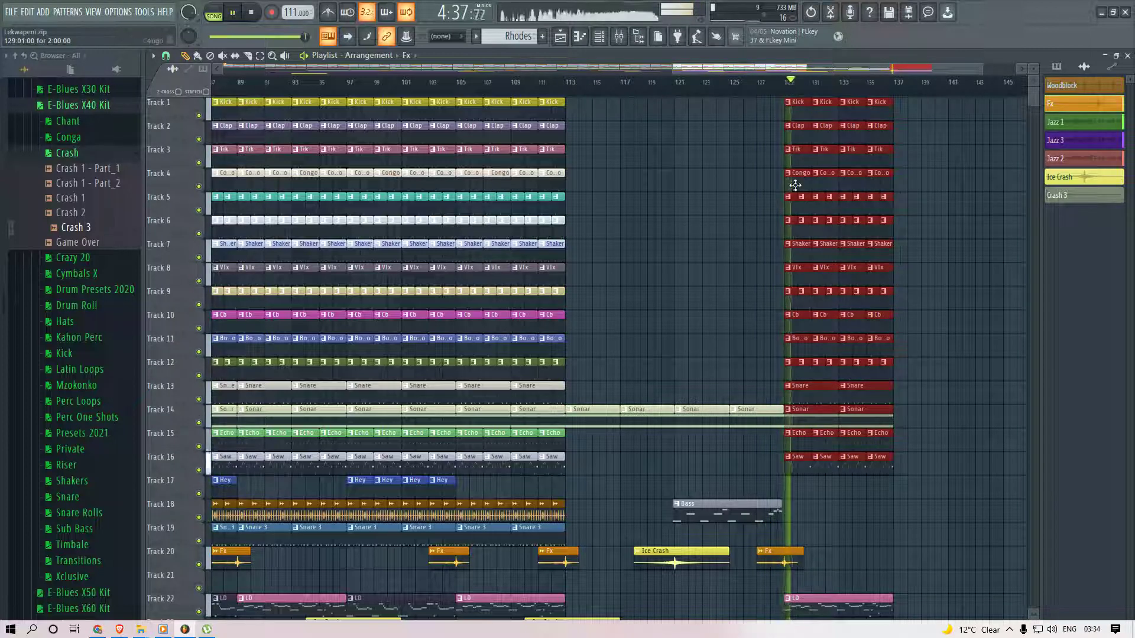
Delete the first two copied Saw clips on Track 16, at bars 129 and 131.
scroll(793, 188, down, 3)
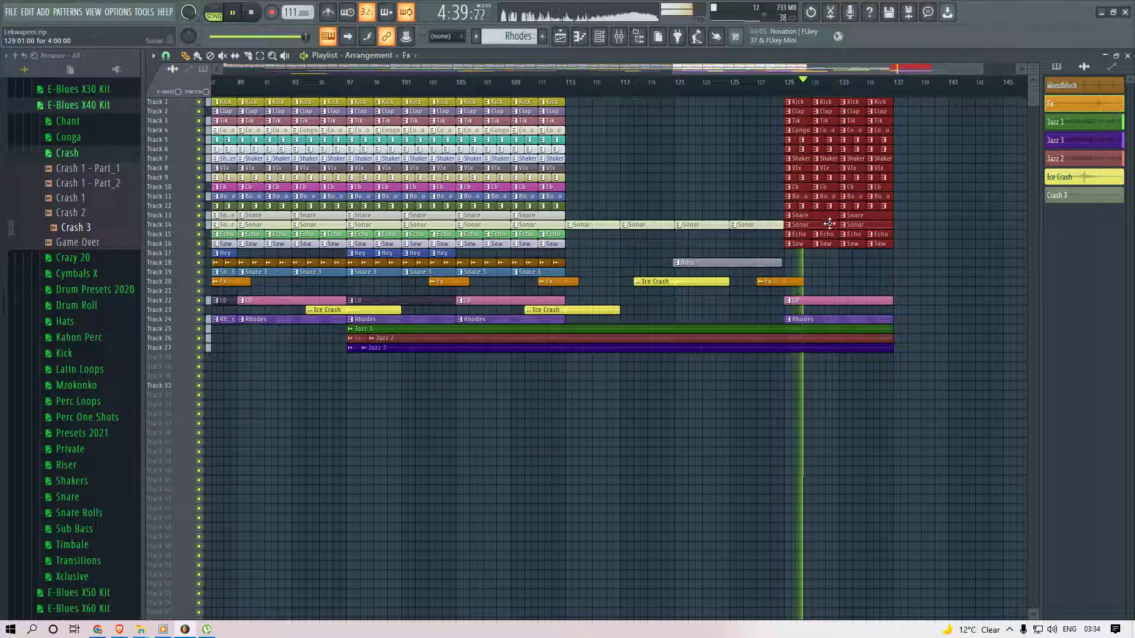
scroll(886, 234, up, 3)
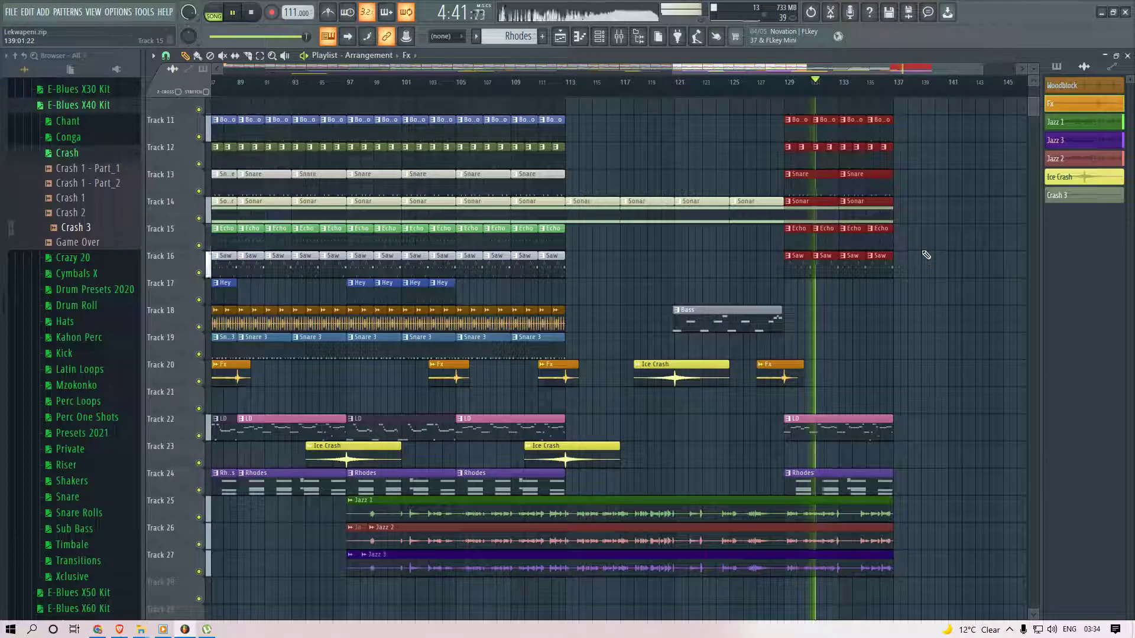
right_click(810, 270)
right_click(823, 261)
scroll(845, 280, down, 3)
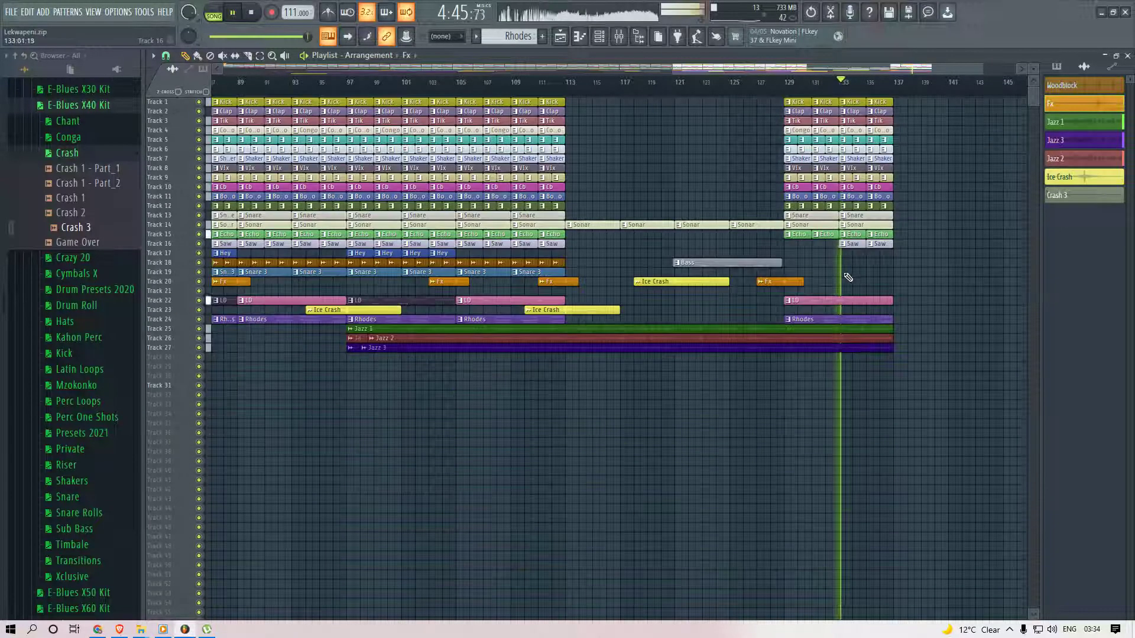
Try removing the remaining Saw clips at bars 133 and 135 from Track 16.
scroll(863, 254, up, 3)
right_click(881, 240)
right_click(851, 241)
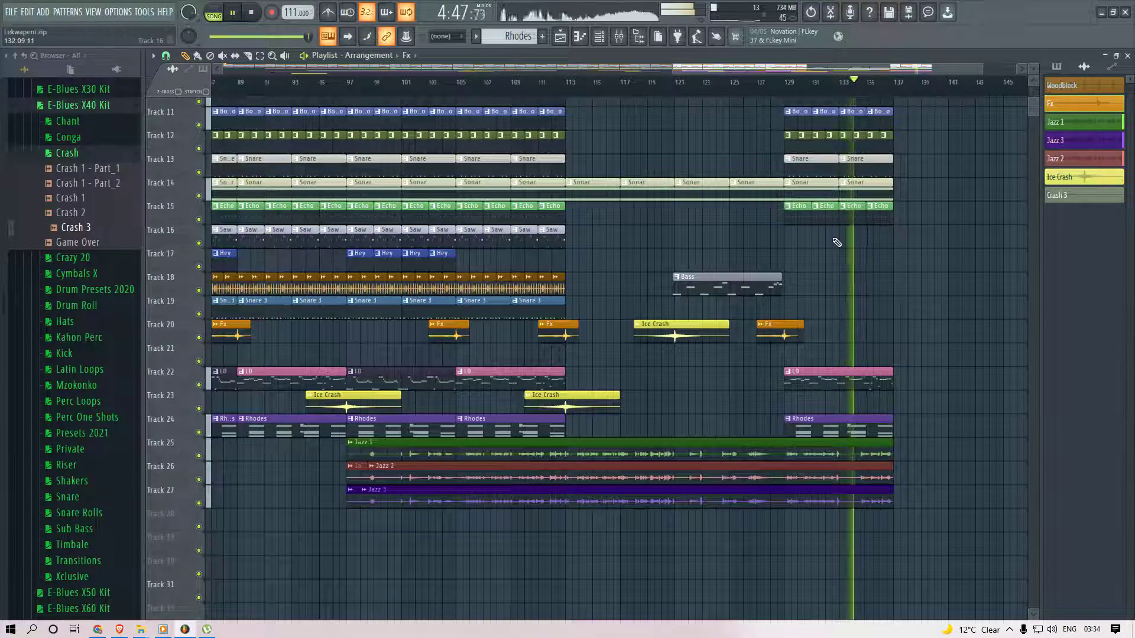
key(ctrl+z)
Play the arrangement from bar 129 to check the copied section.
scroll(917, 249, up, 2)
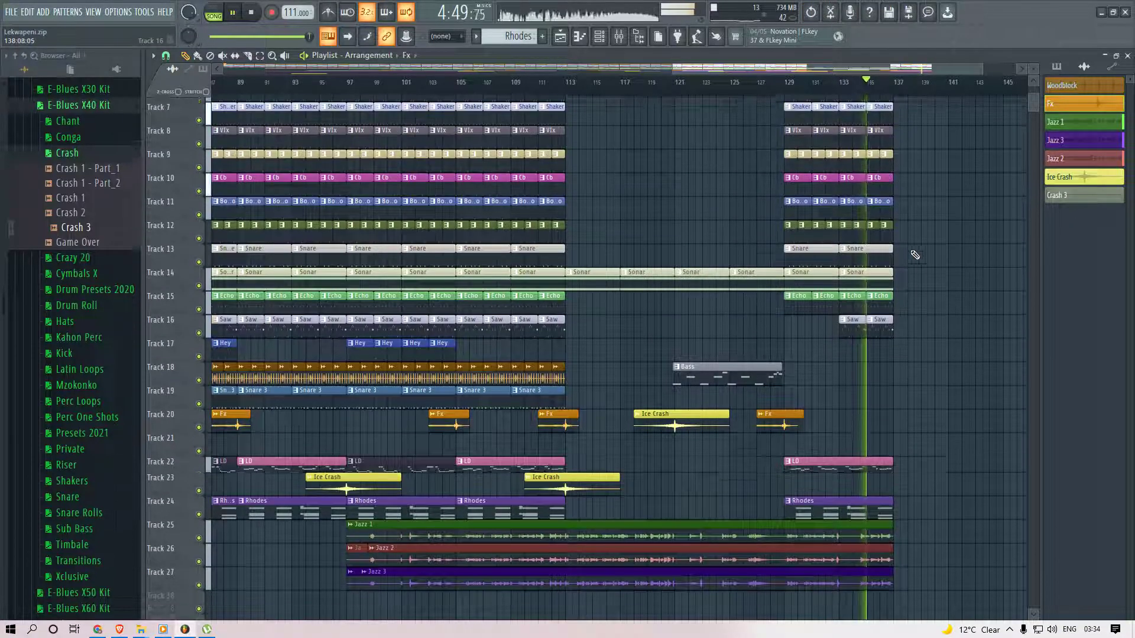
scroll(914, 550, down, 3)
drag(980, 399, 772, 101)
click(789, 83)
scroll(918, 222, up, 3)
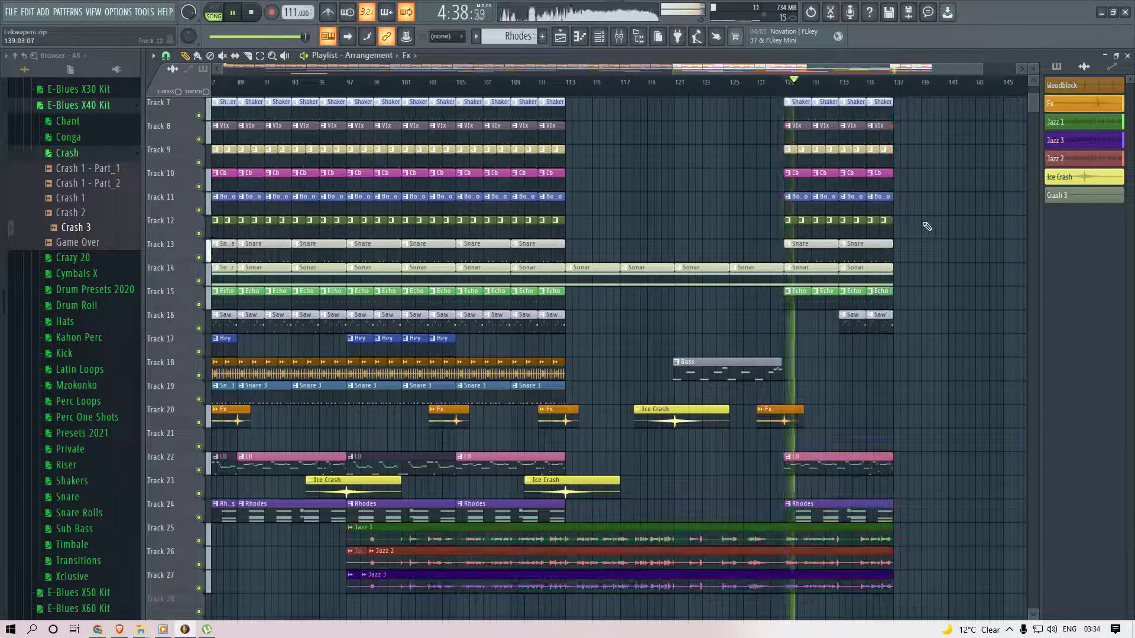
scroll(932, 224, down, 4)
scroll(913, 249, down, 3)
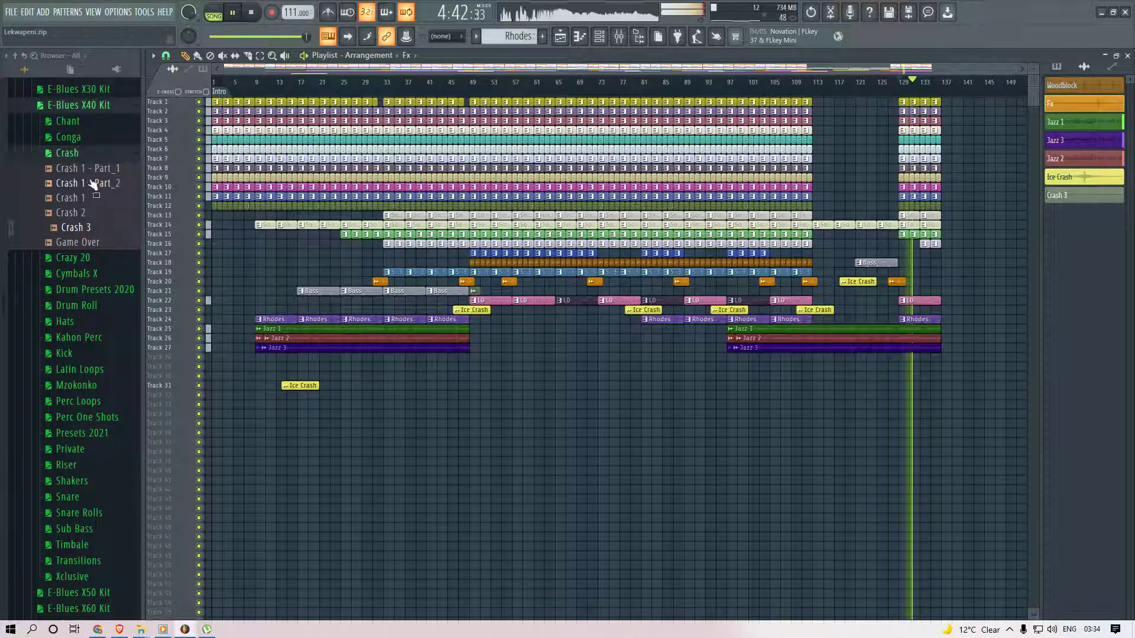
Collapse the open sample kit folders in the browser and move playback to about bar 68.
click(70, 155)
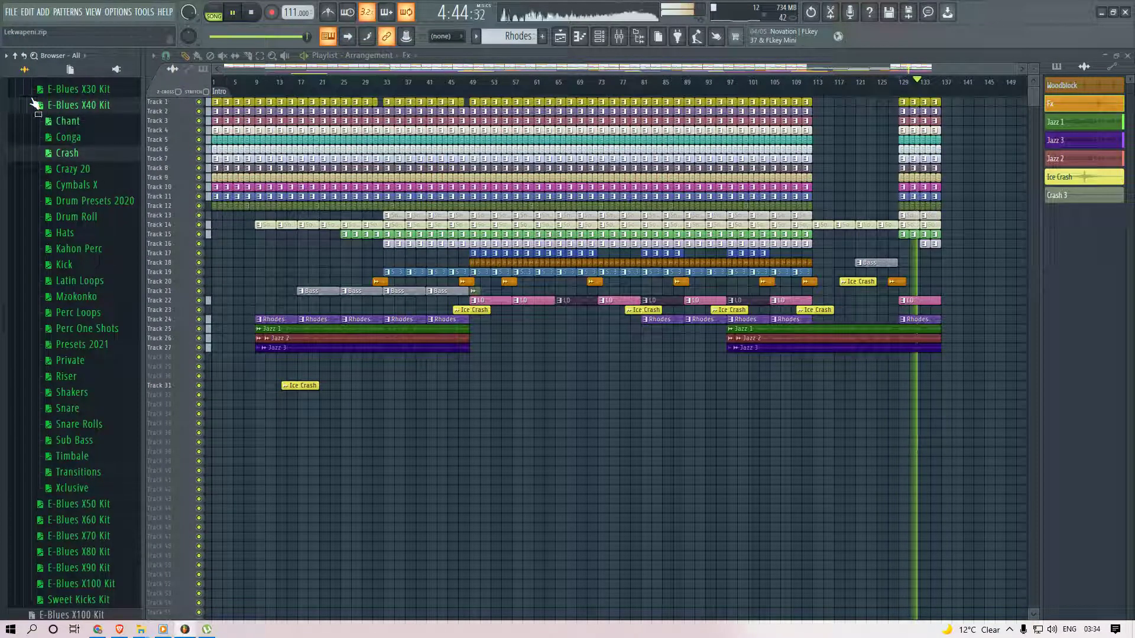
click(573, 83)
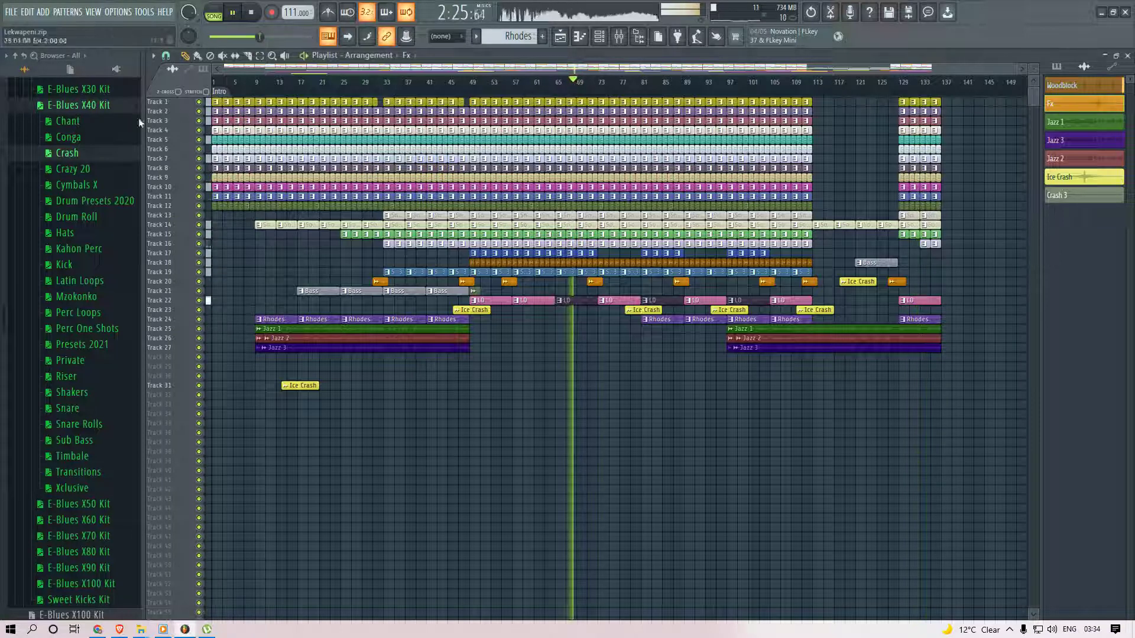
click(16, 56)
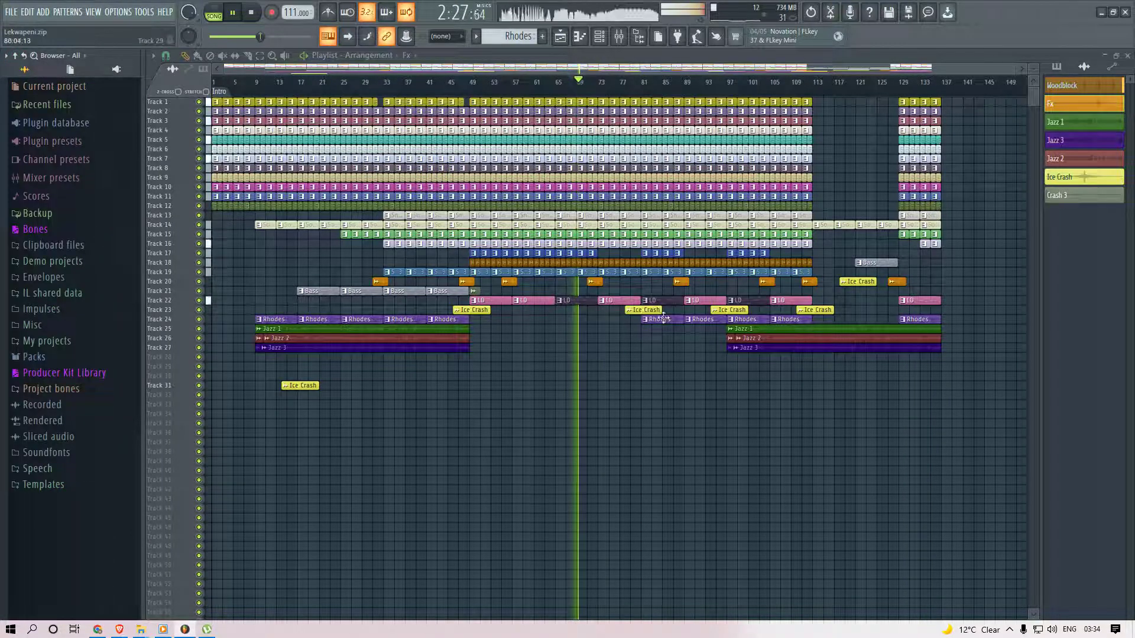
Play the arrangement from about bar 110 and pick up the Hey pattern from Track 17.
scroll(812, 225, up, 3)
click(797, 83)
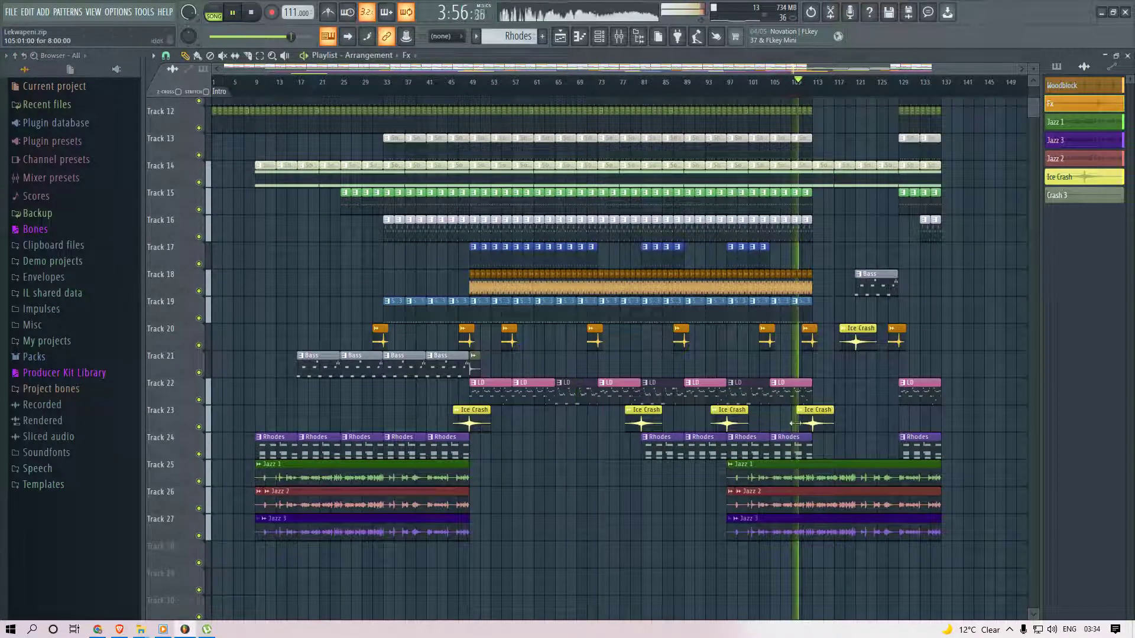
scroll(800, 360, up, 3)
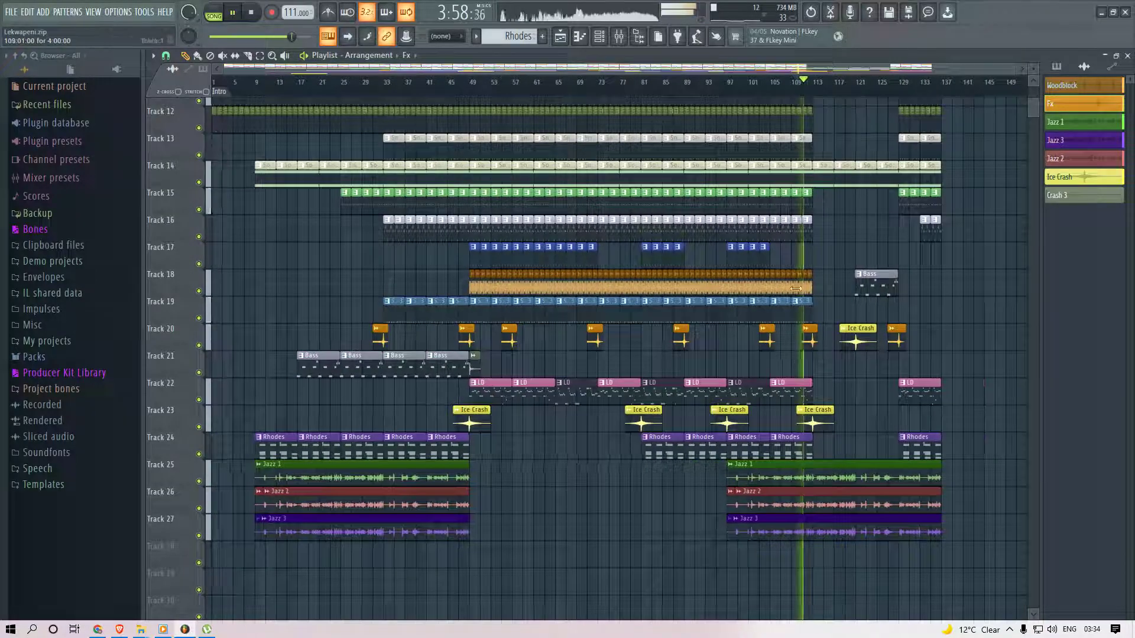
click(741, 254)
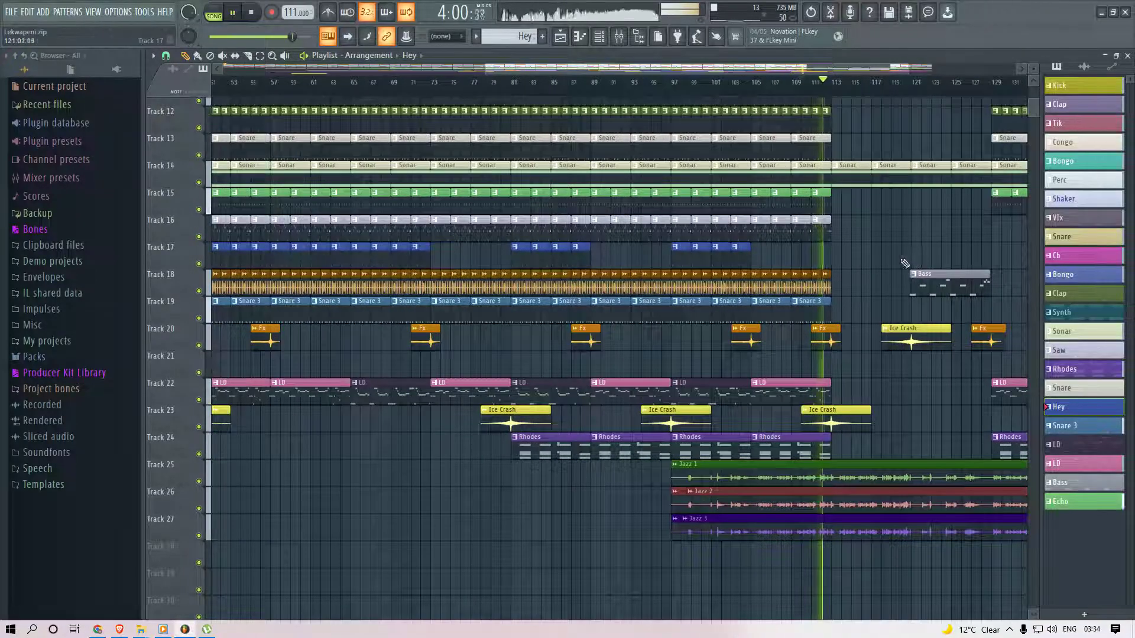
Copy the Bass clip to bar 113 on Track 18 and discard the extra Ice Crash copy.
scroll(875, 277, up, 2)
scroll(868, 322, up, 1)
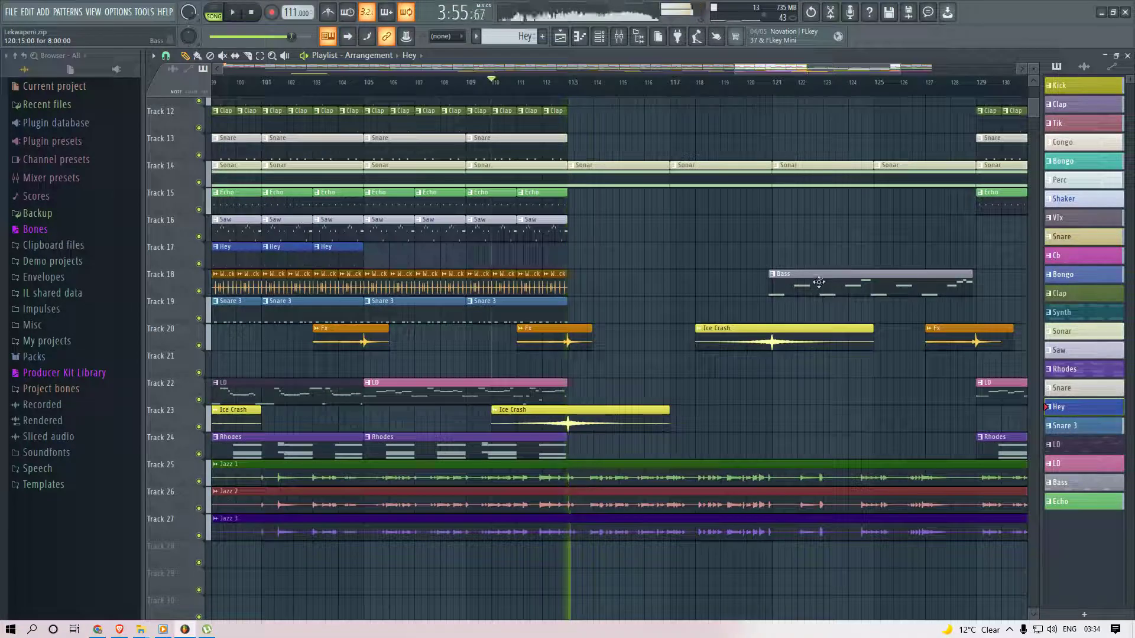
drag(850, 355, 632, 252)
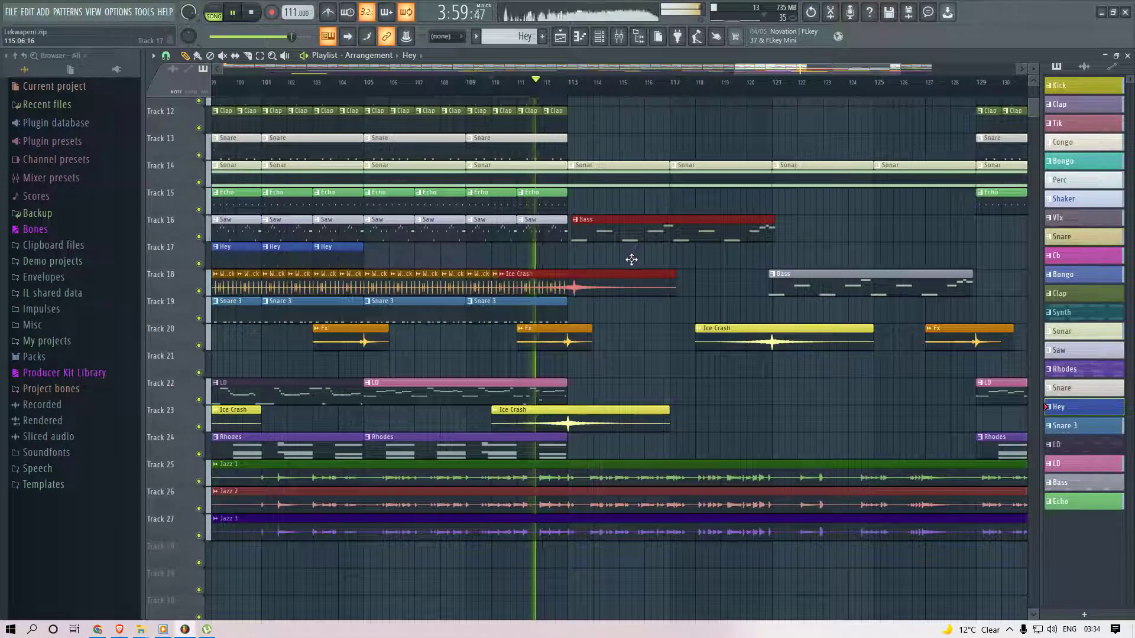
right_click(618, 296)
ctrl+click(614, 297)
ctrl+click(608, 235)
key(shift+Down)
key(shift+Down)
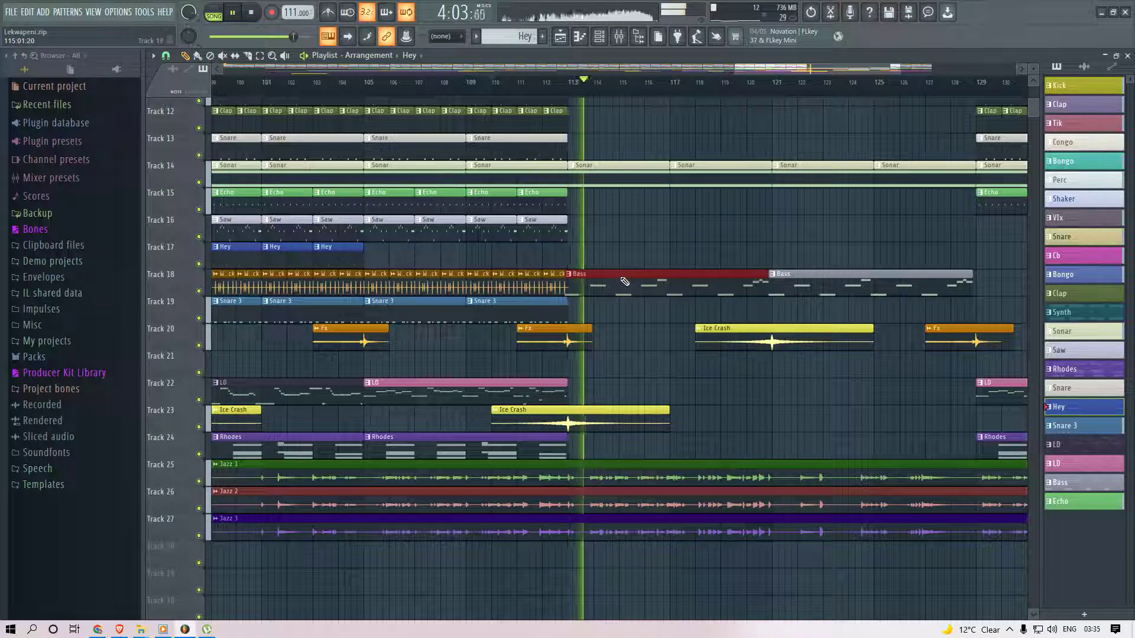
Move the Ice Crash clip near bar 14 from Track 31 up to Track 23.
ctrl+click(668, 257)
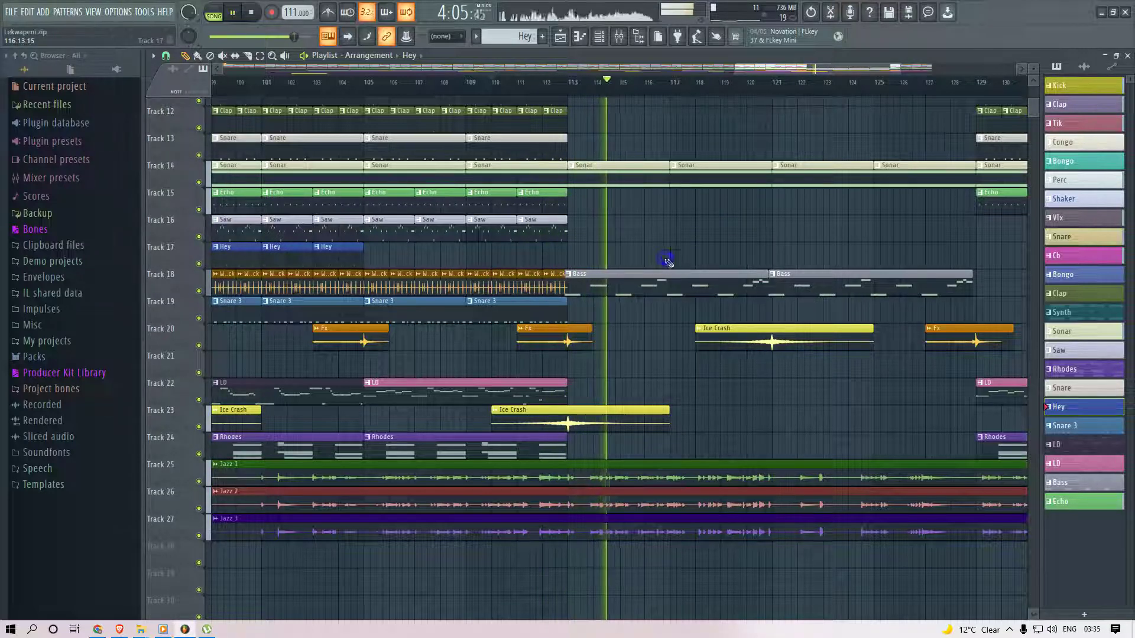
scroll(607, 87, down, 5)
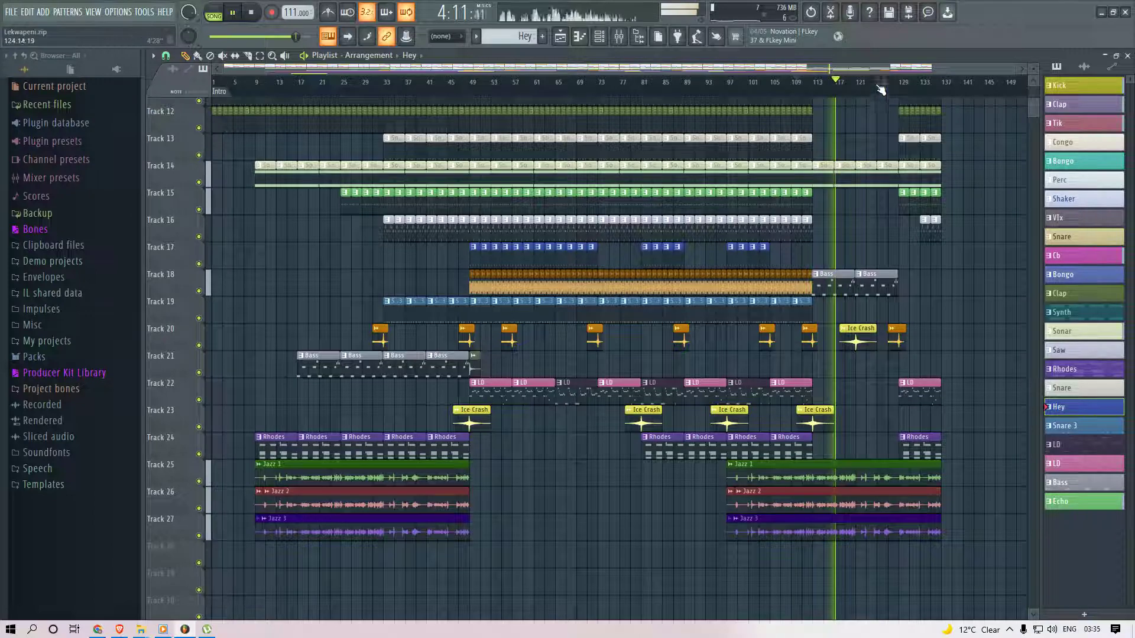
mouse_move(1035, 108)
mouse_down()
mouse_move(1032, 77)
mouse_move(1033, 97)
mouse_up()
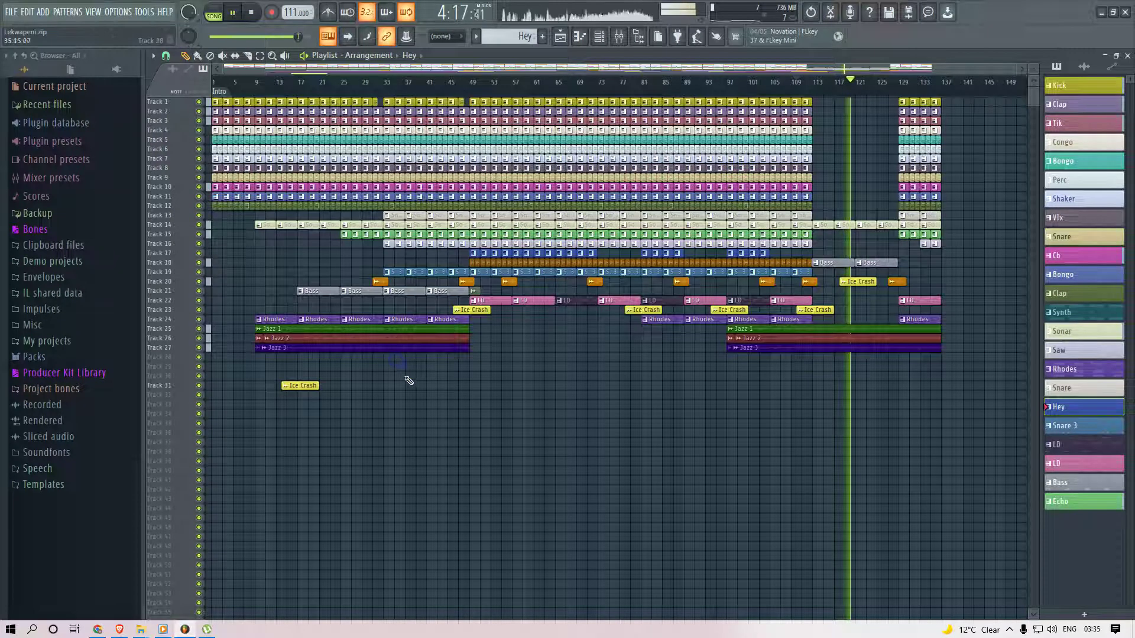
drag(301, 369, 321, 425)
key(shift+Up)
key(shift+Up)
key(shift+Up)
key(shift+Up)
key(shift+Up)
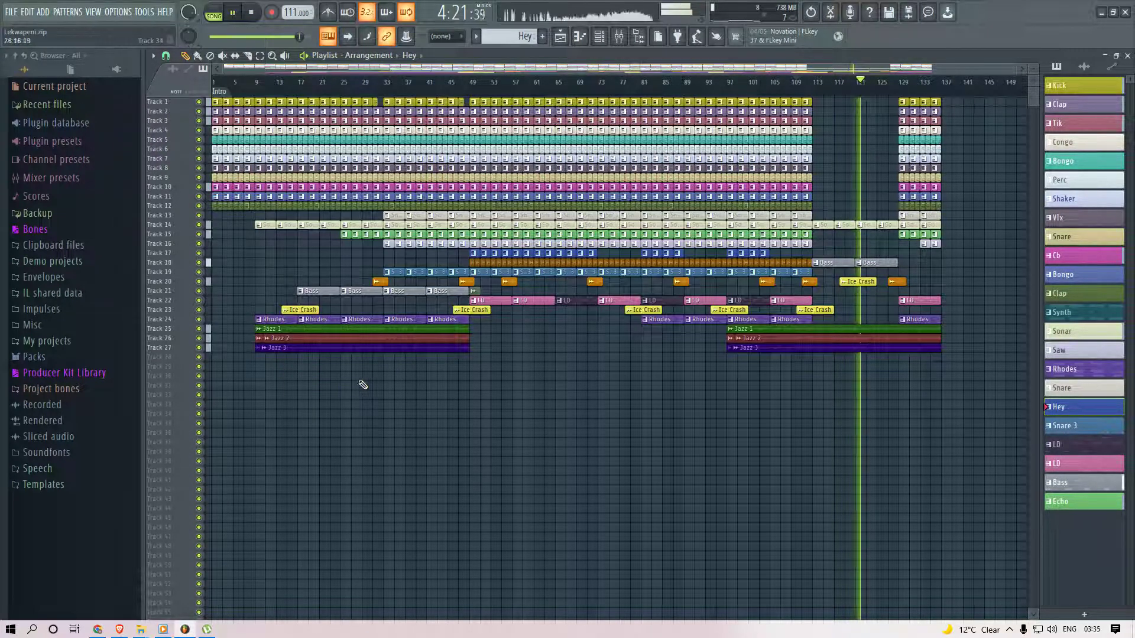
Open the mixer, examine the effects on the Kick and Master tracks, and close the mixer.
drag(1039, 69, 997, 114)
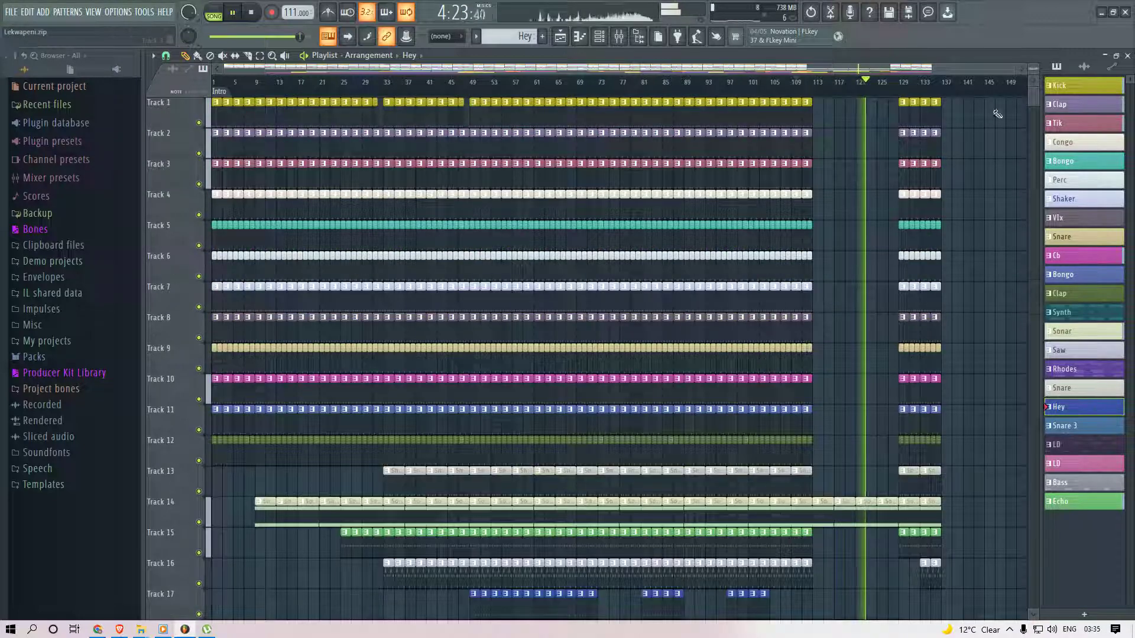
drag(1034, 68, 1033, 37)
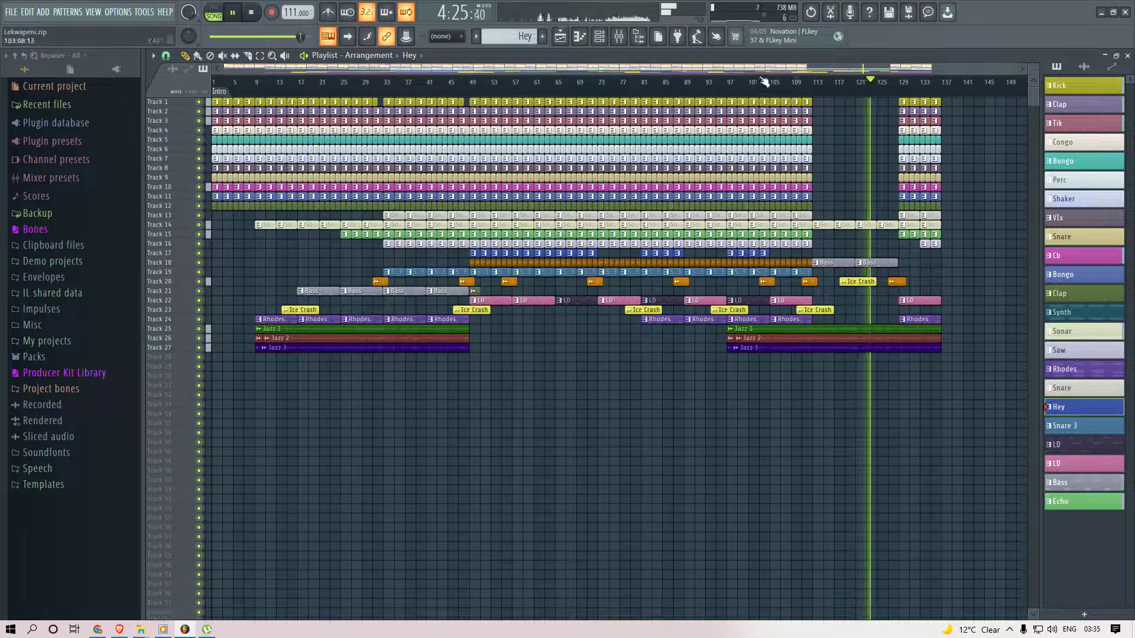
click(618, 37)
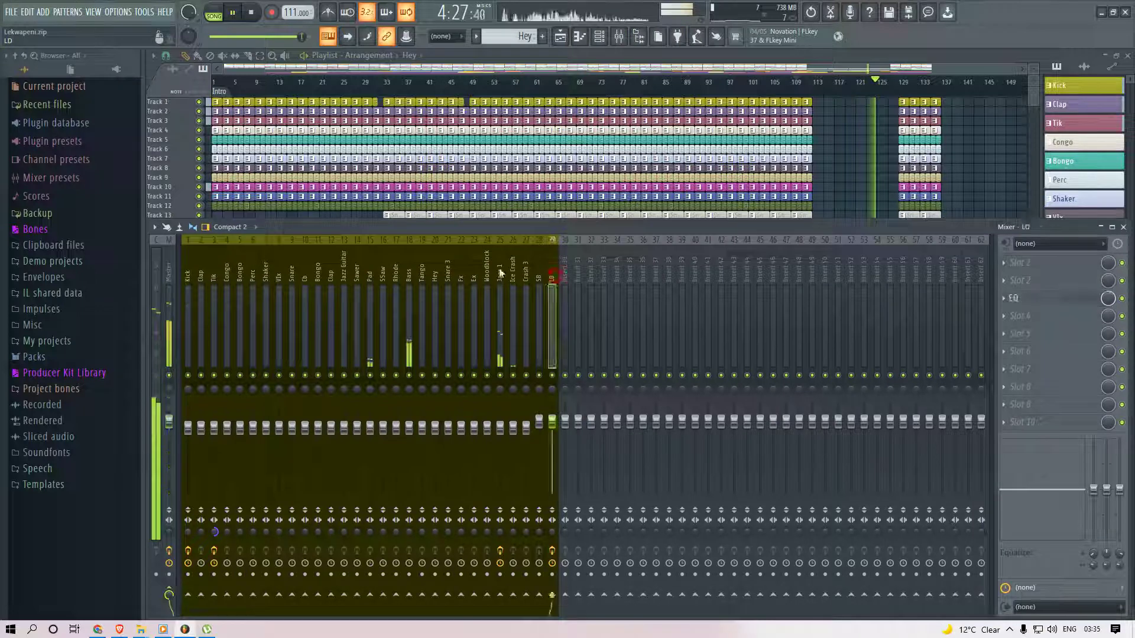
click(188, 244)
click(166, 253)
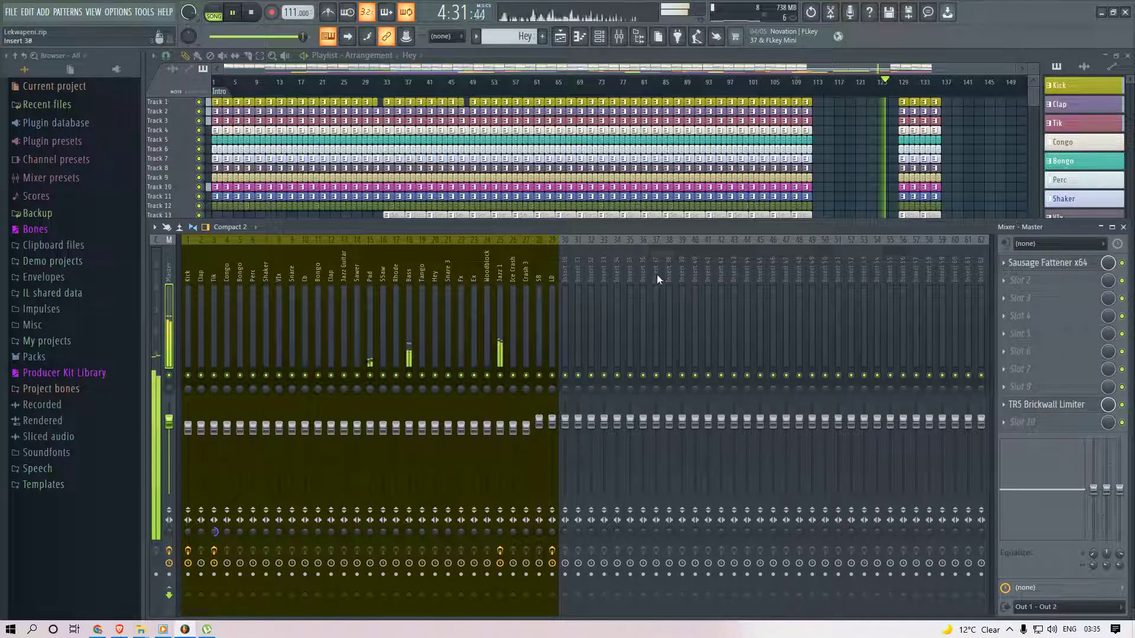
key(F9)
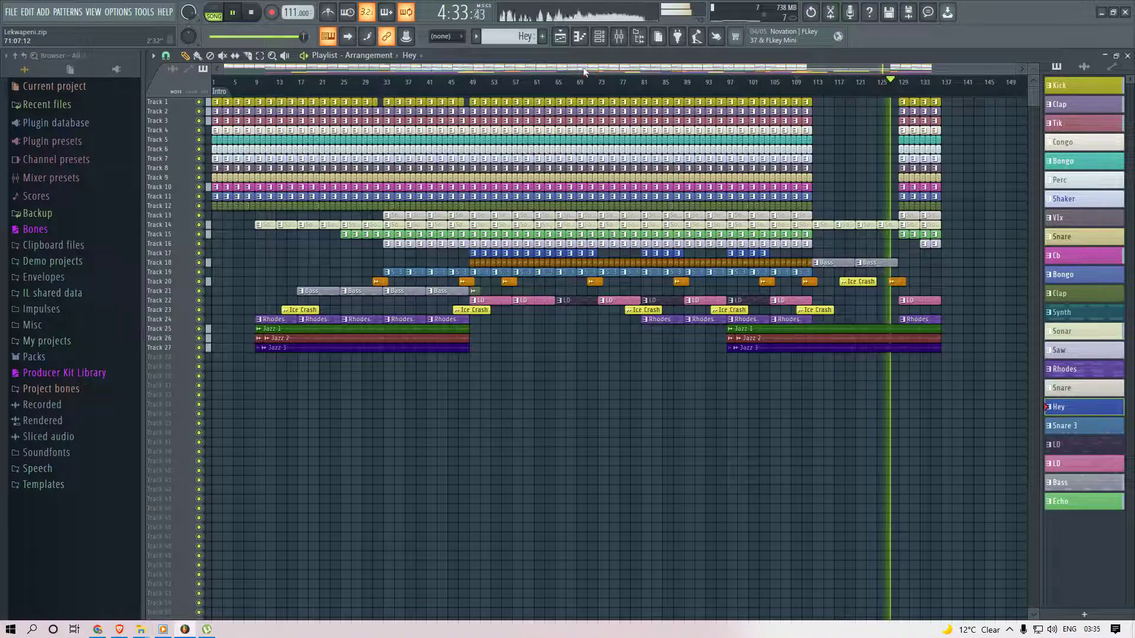
Look over the full arrangement, return to the start of the song and play it from the intro.
scroll(436, 231, up, 3)
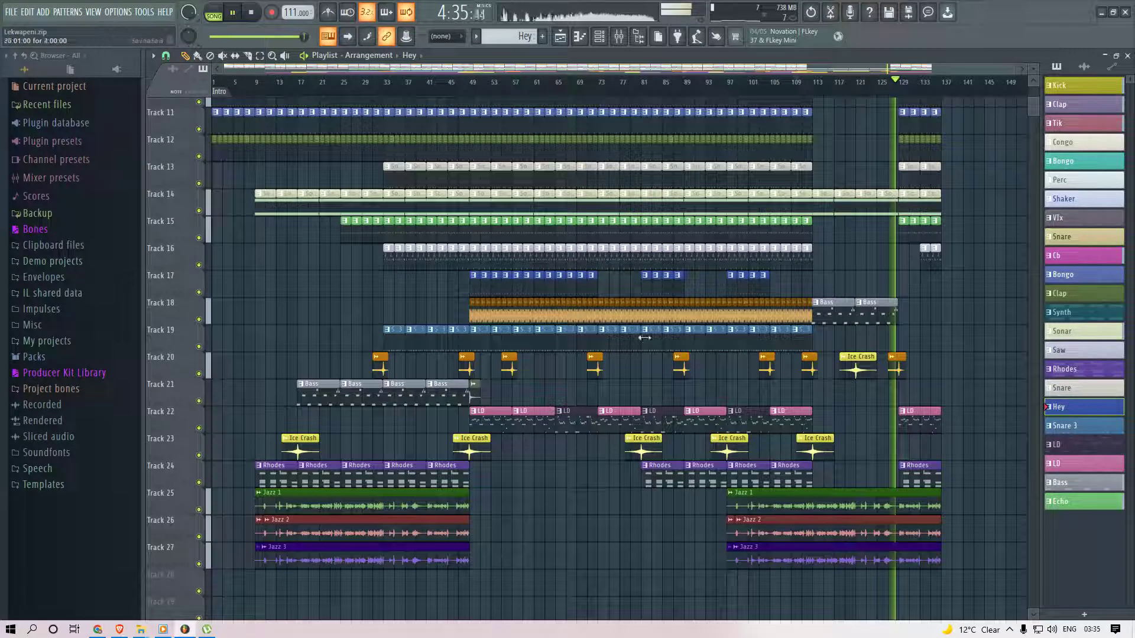
scroll(662, 357, down, 1)
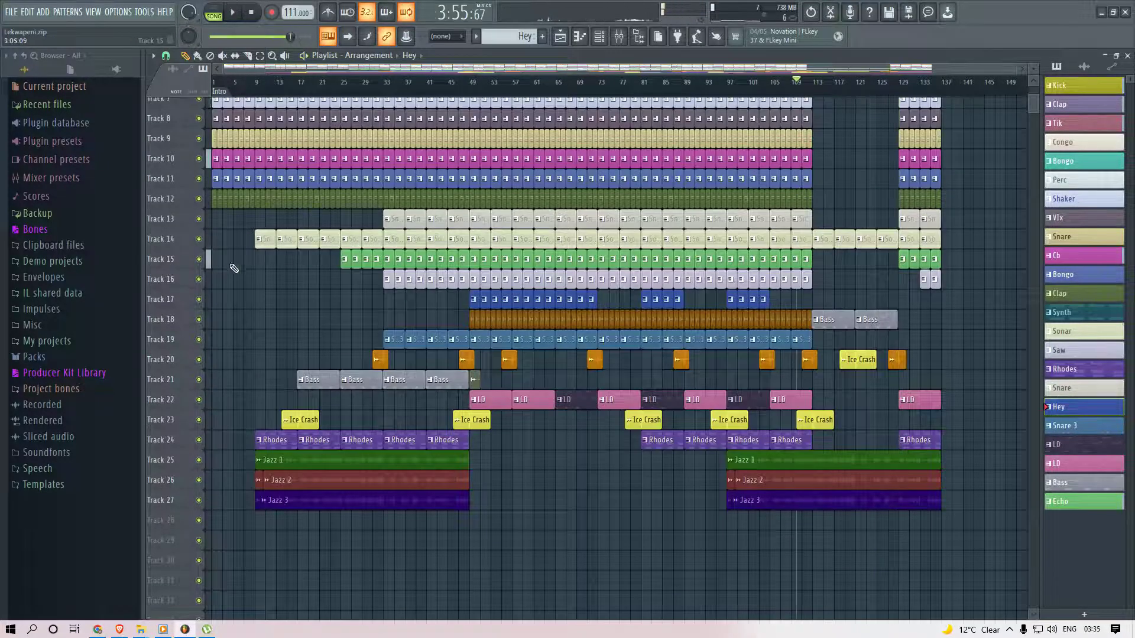
scroll(227, 259, up, 5)
scroll(182, 248, up, 3)
scroll(184, 243, up, 5)
drag(246, 73, 209, 73)
scroll(380, 304, up, 3)
scroll(380, 304, down, 2)
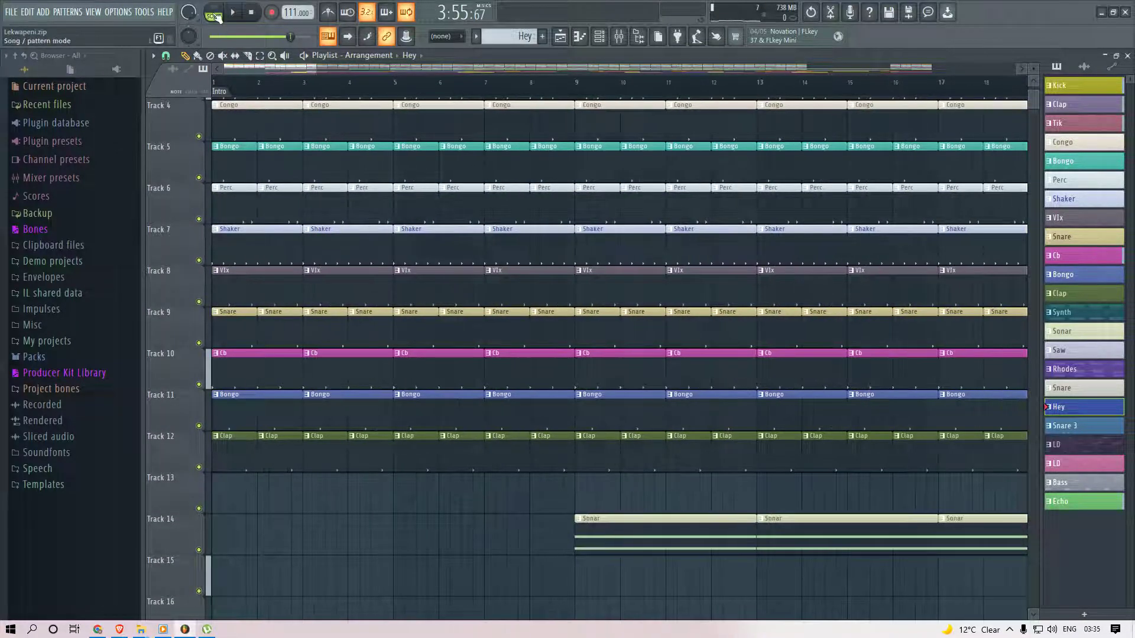
scroll(274, 148, down, 2)
click(251, 13)
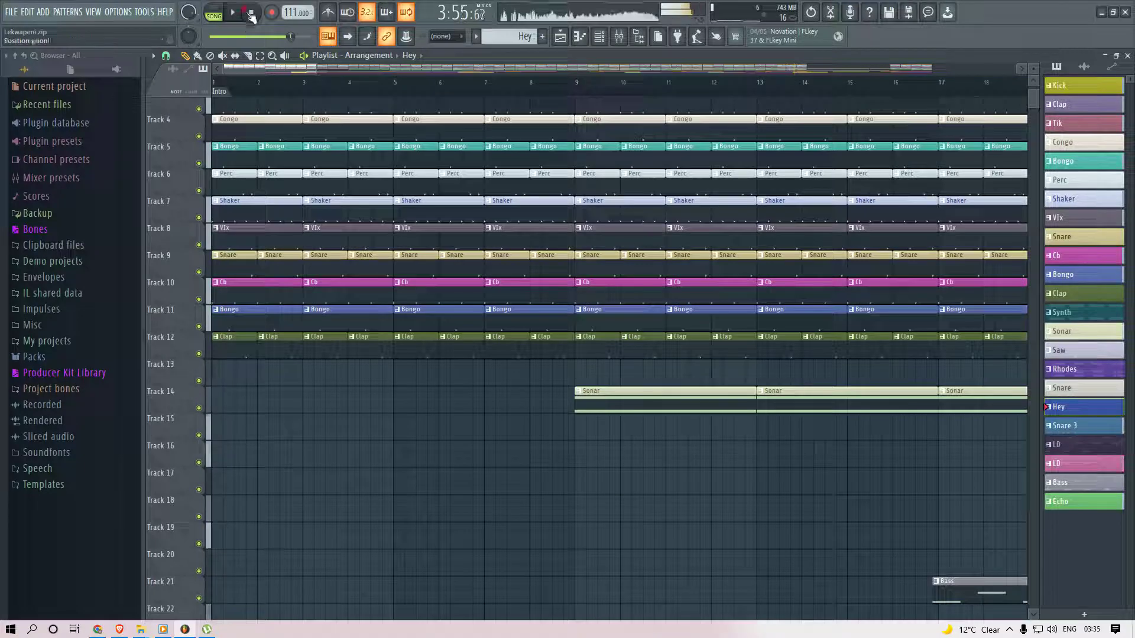
key(space)
scroll(305, 320, down, 3)
scroll(260, 310, up, 3)
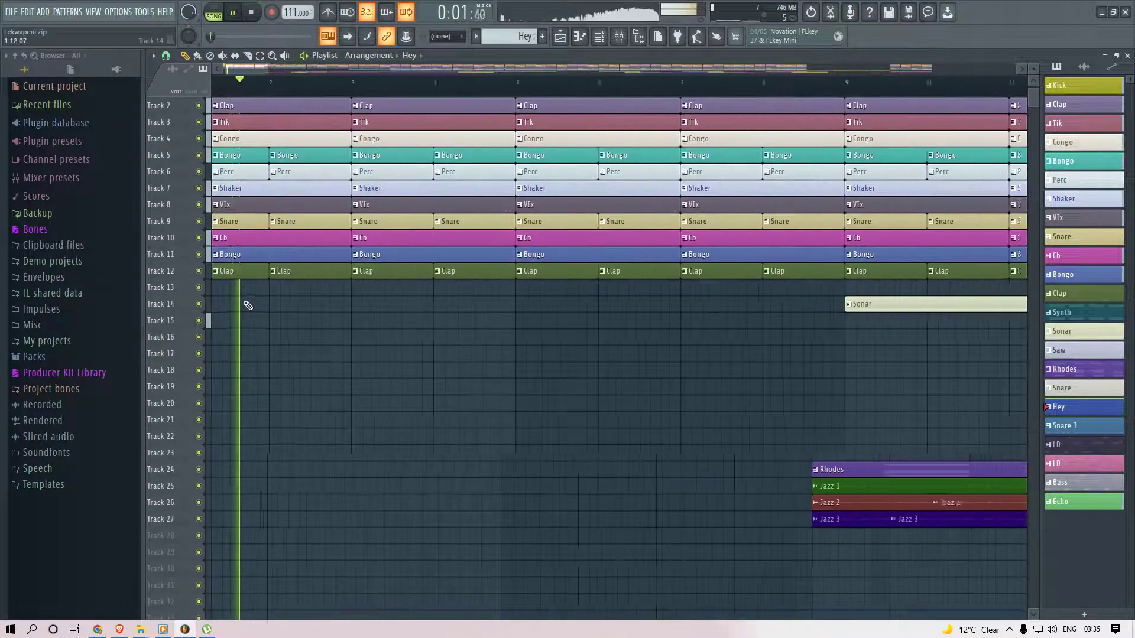
scroll(280, 276, up, 2)
scroll(280, 276, down, 3)
scroll(266, 266, up, 3)
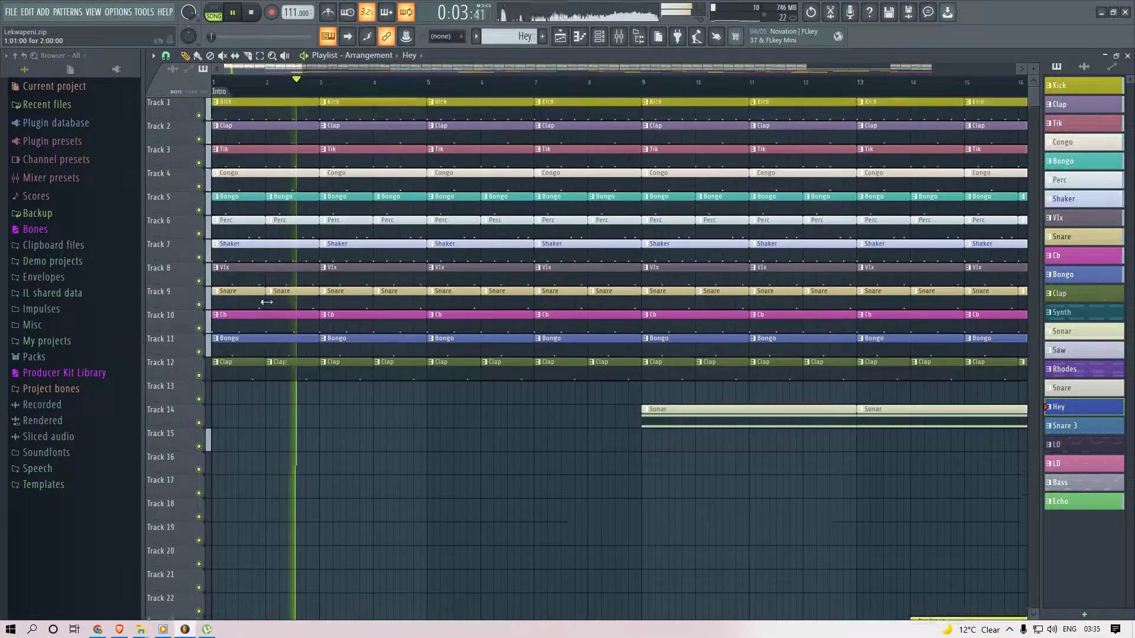
Select bars 1 to 8 as the playback loop and play it with Track 1 (Kick) soloed.
drag(633, 380, 220, 119)
click(441, 437)
key(space)
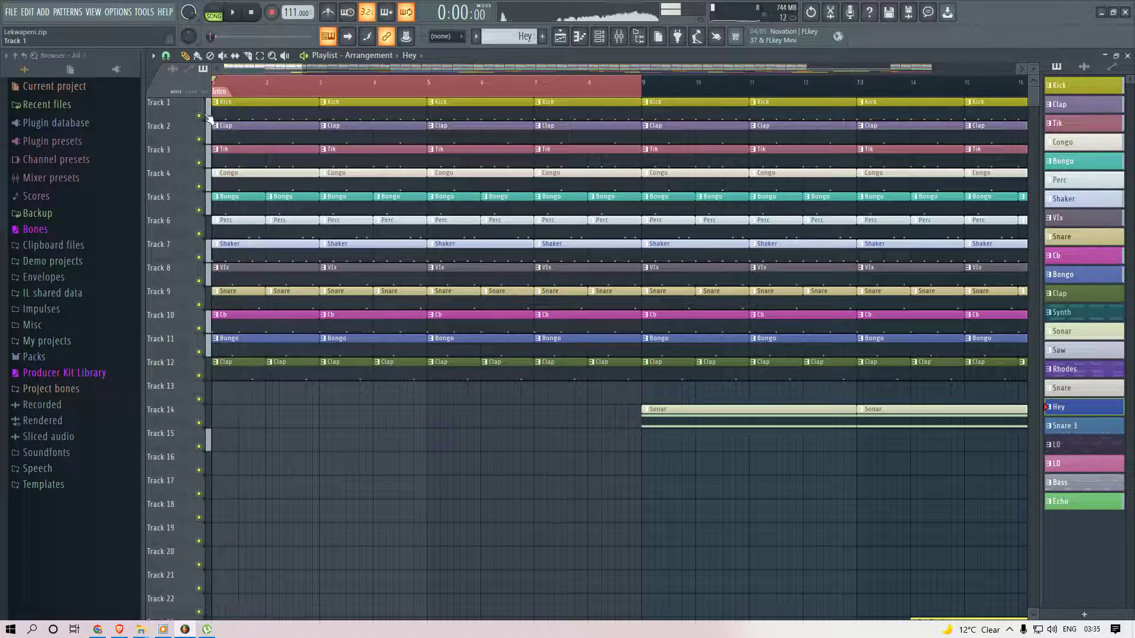
right_click(196, 116)
key(space)
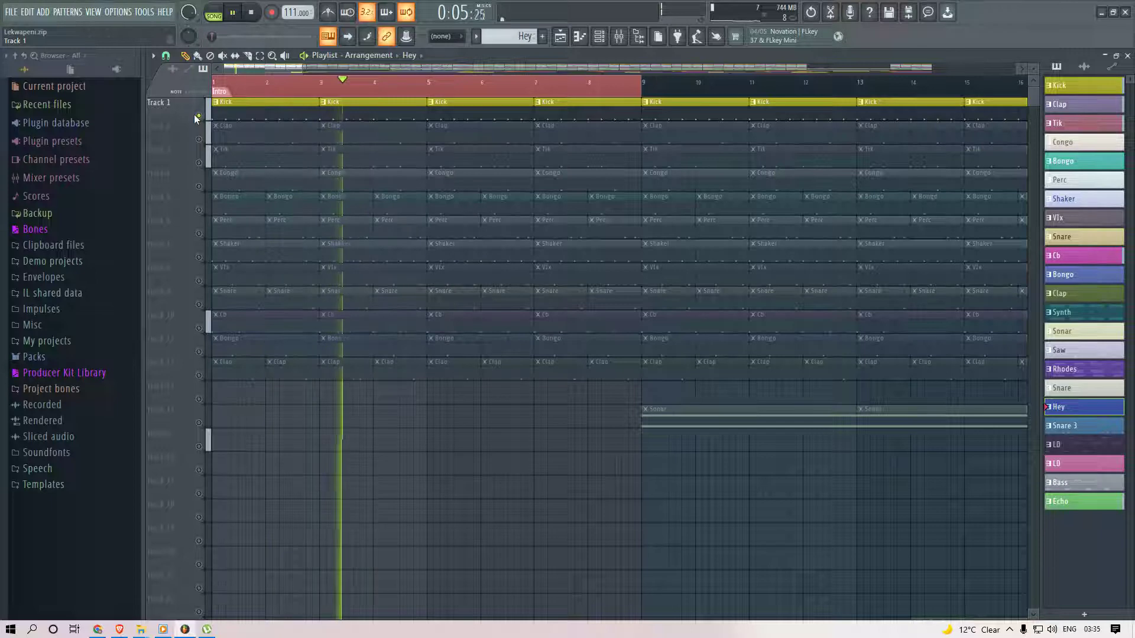
Select the Kick pattern and view its steps and channel settings in the channel rack.
click(443, 109)
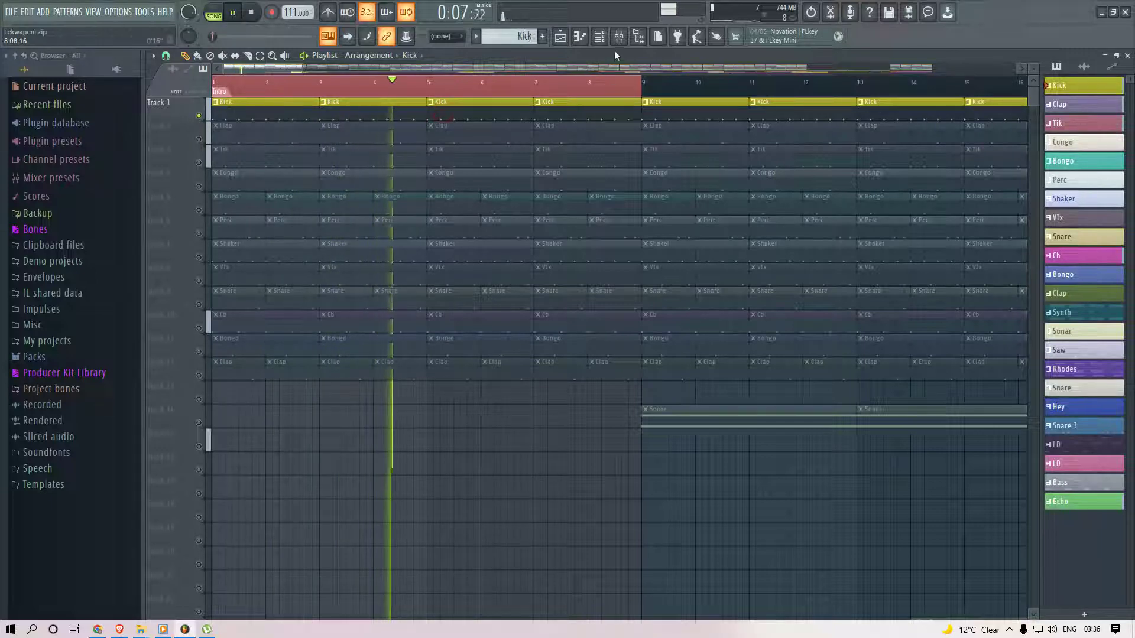
click(599, 37)
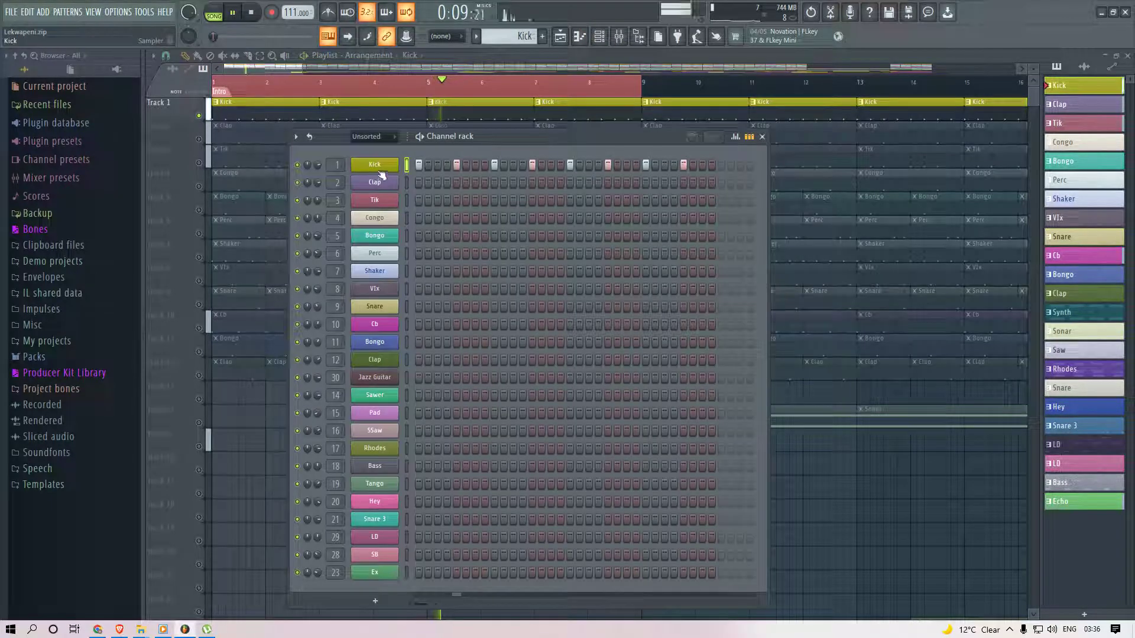
click(378, 165)
click(378, 166)
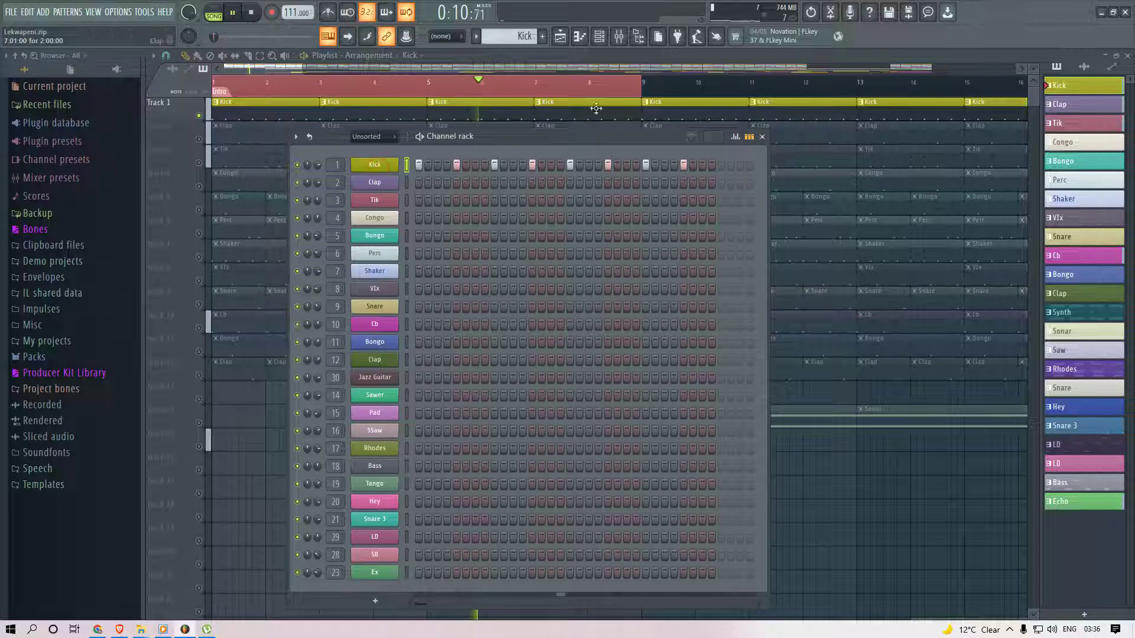
Examine both Fruity Parametric EQ 2 effects on the Kick mixer track, close the mixer and stop playback.
click(619, 37)
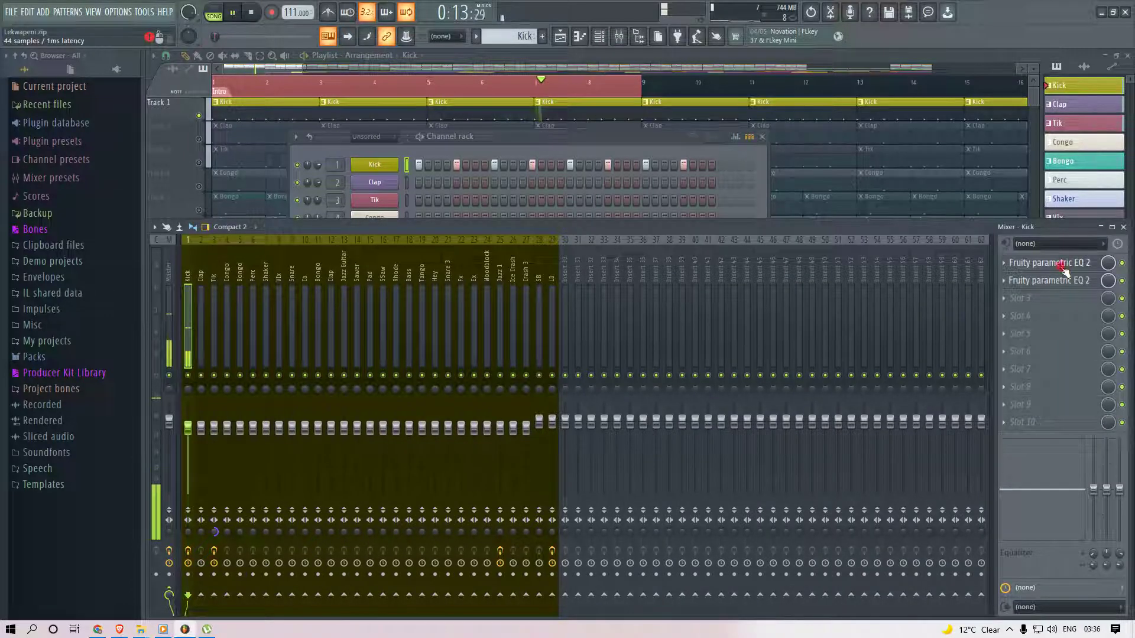
click(1064, 271)
click(1063, 271)
click(1057, 285)
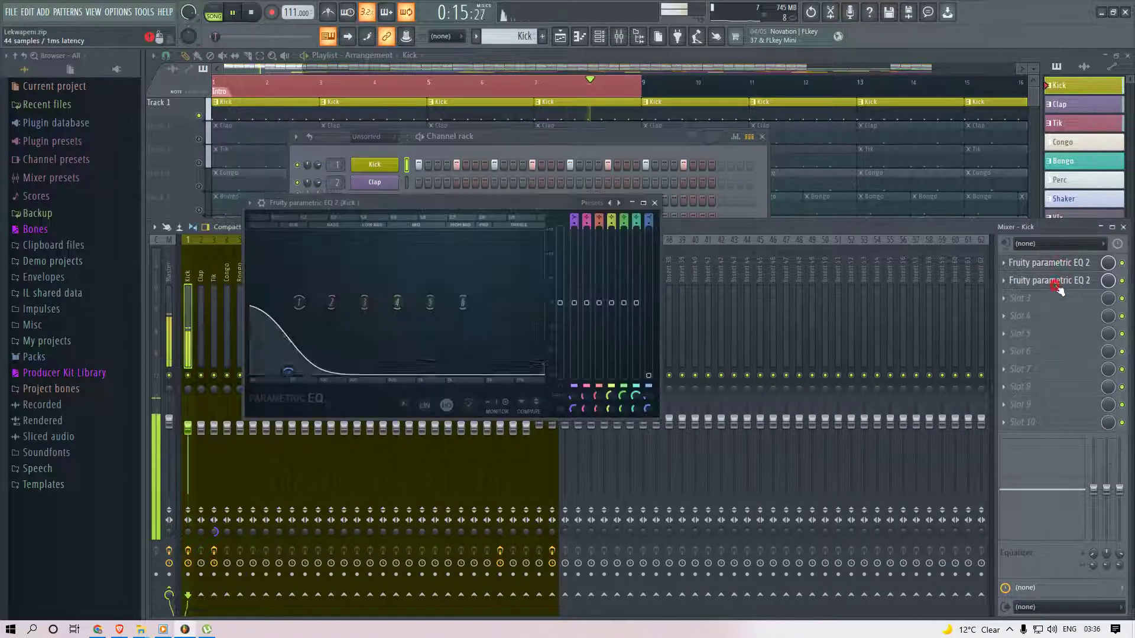
click(1058, 287)
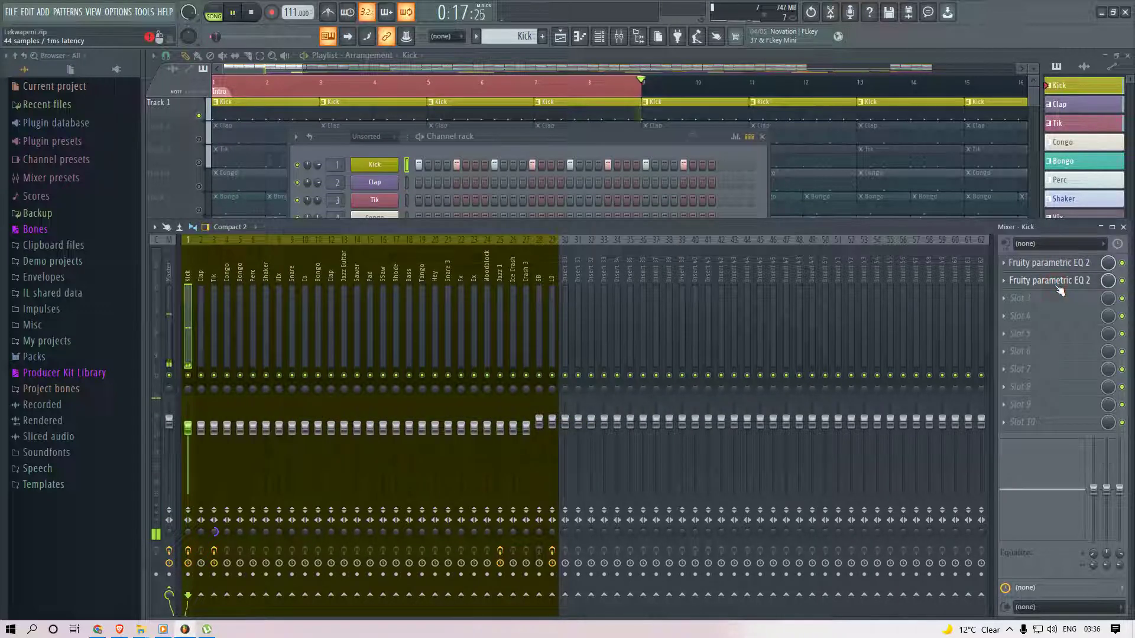
click(245, 70)
key(space)
Play the loop with Track 2 (Clap) and Track 3 (Tik) soloed in turn and check their channels.
right_click(200, 139)
key(space)
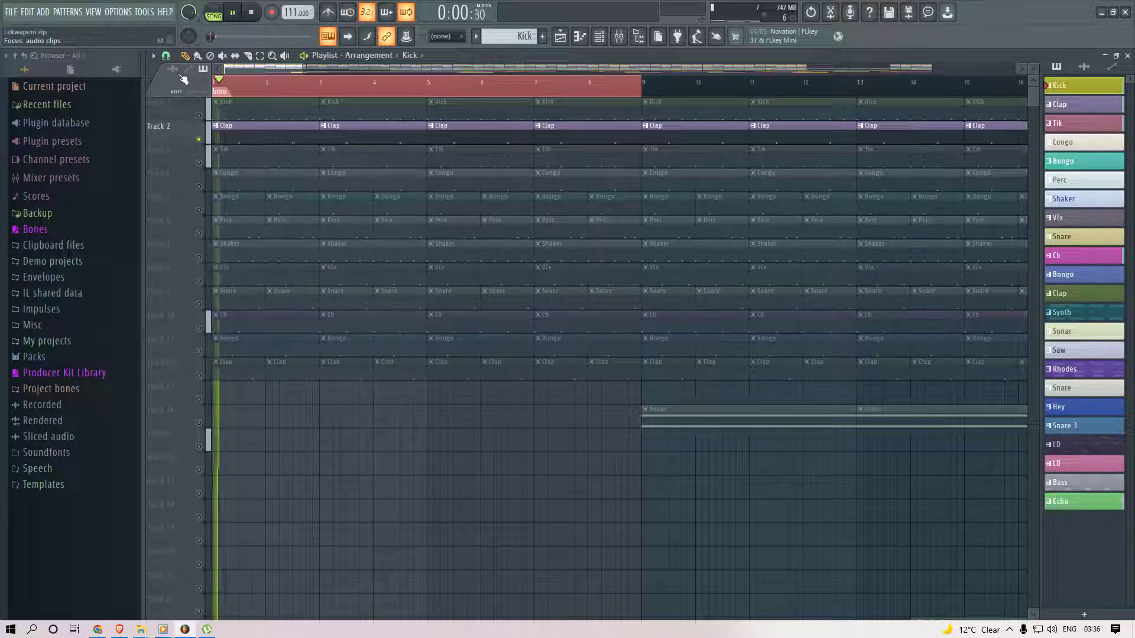
click(599, 37)
click(371, 182)
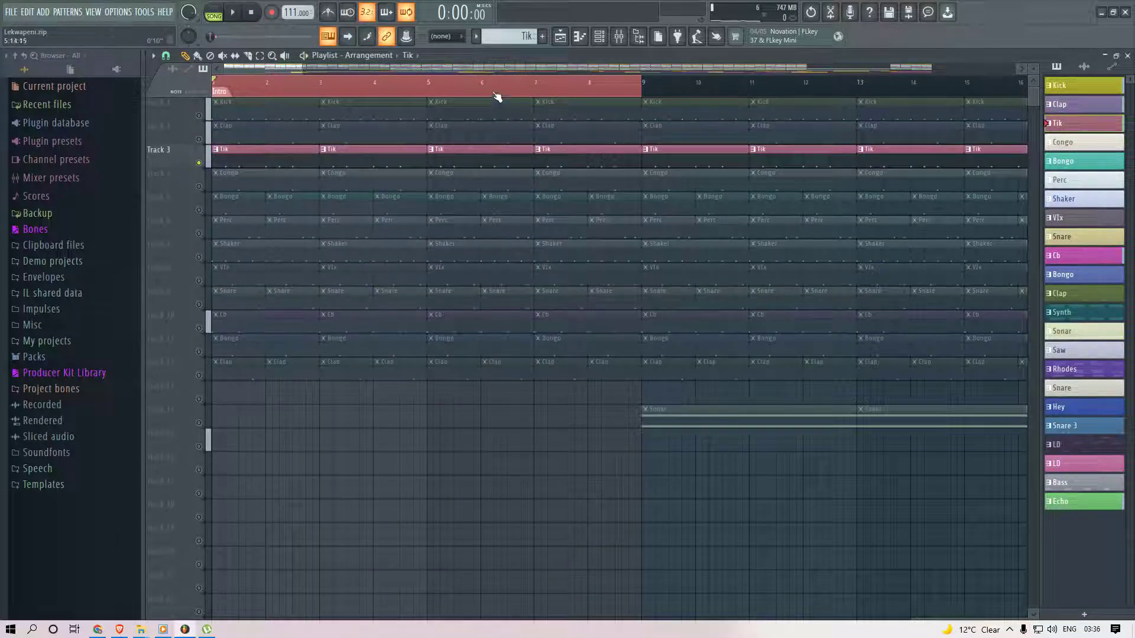
key(space)
click(598, 41)
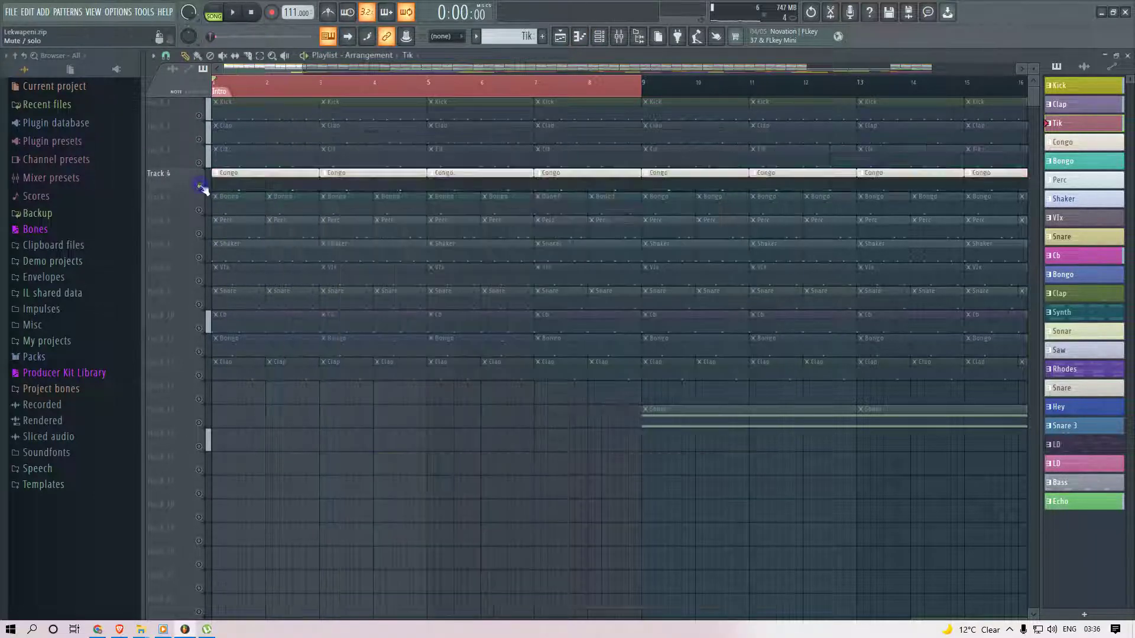
Play the loop with Track 4 (Congo) soloed, view the Congo sampler settings and stop playback.
right_click(199, 185)
key(space)
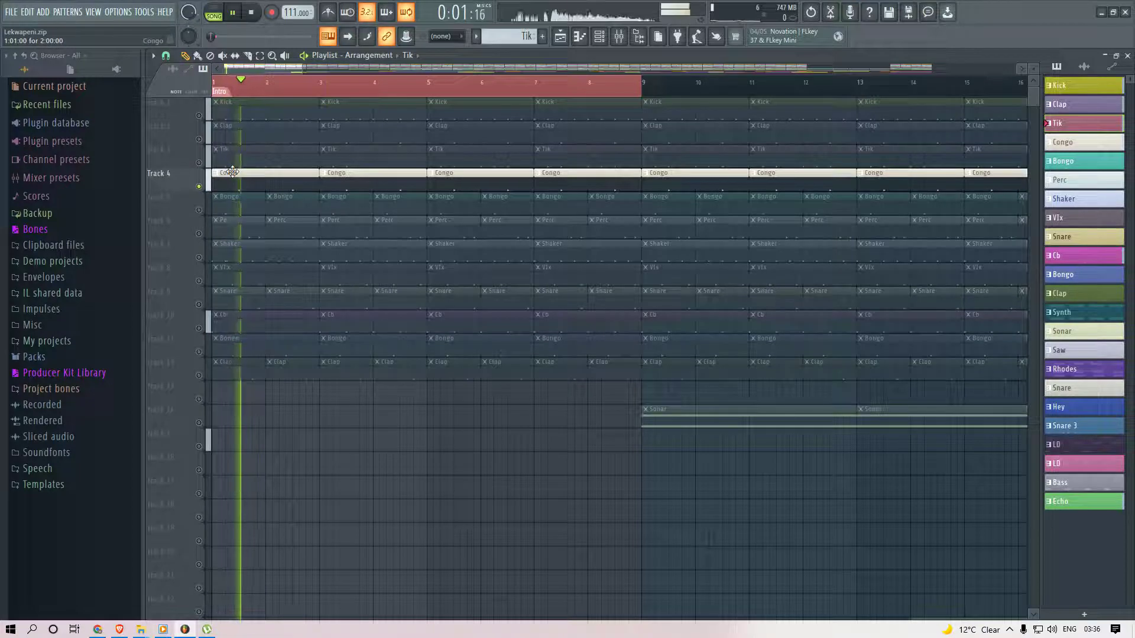
click(254, 174)
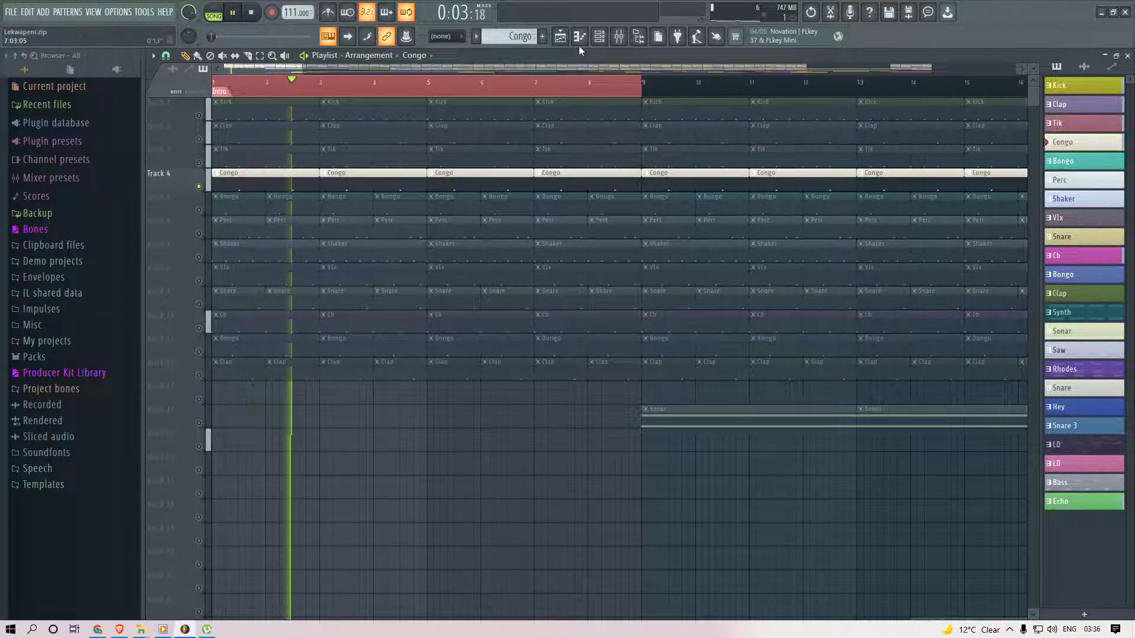
click(598, 36)
click(383, 219)
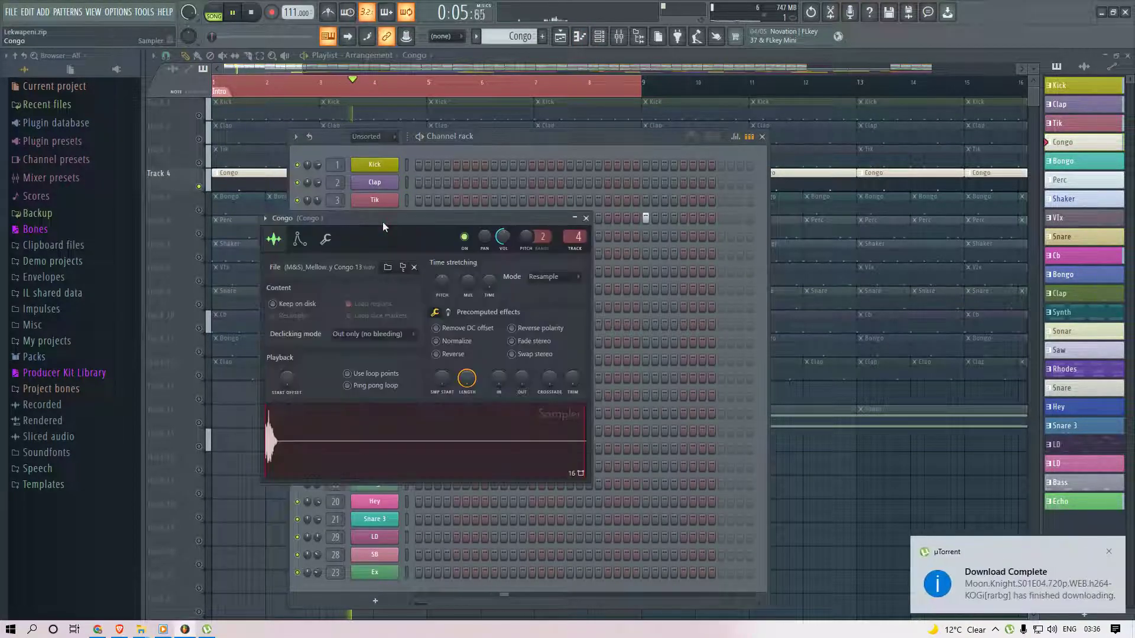
click(1110, 552)
click(255, 68)
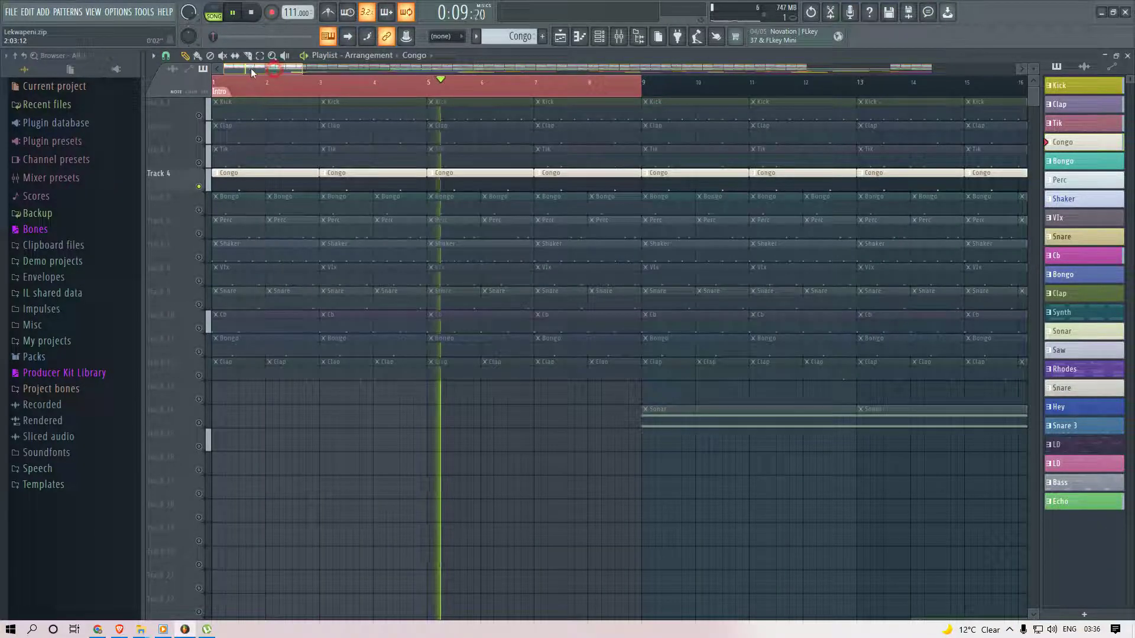
key(space)
Play the loop with only Track 5 (Bongo) soloed.
right_click(199, 210)
key(space)
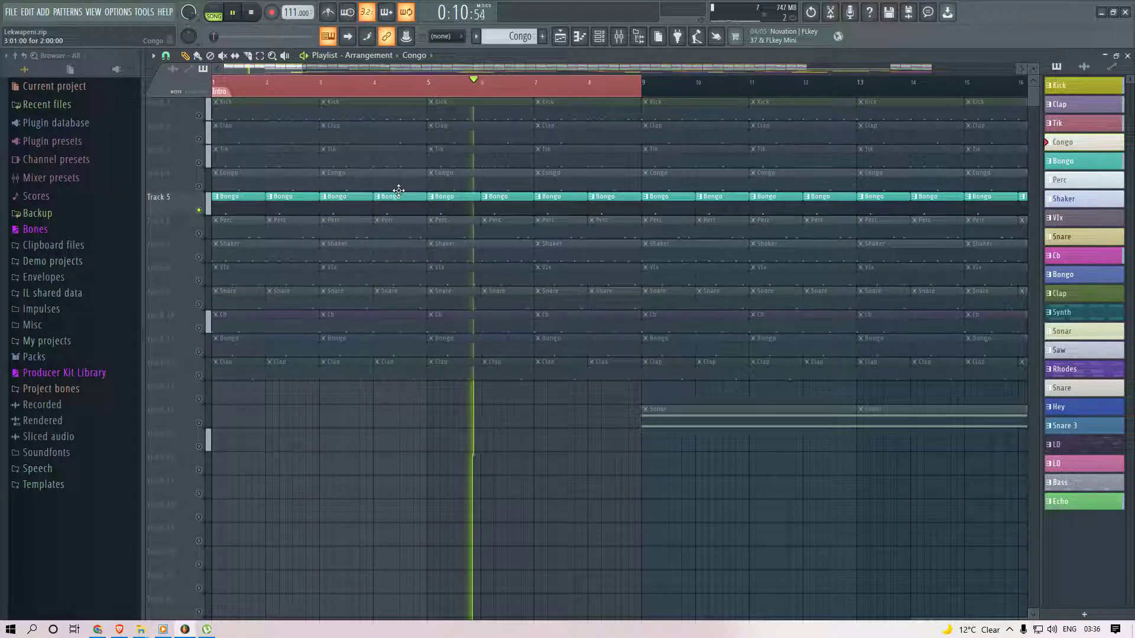
key(space)
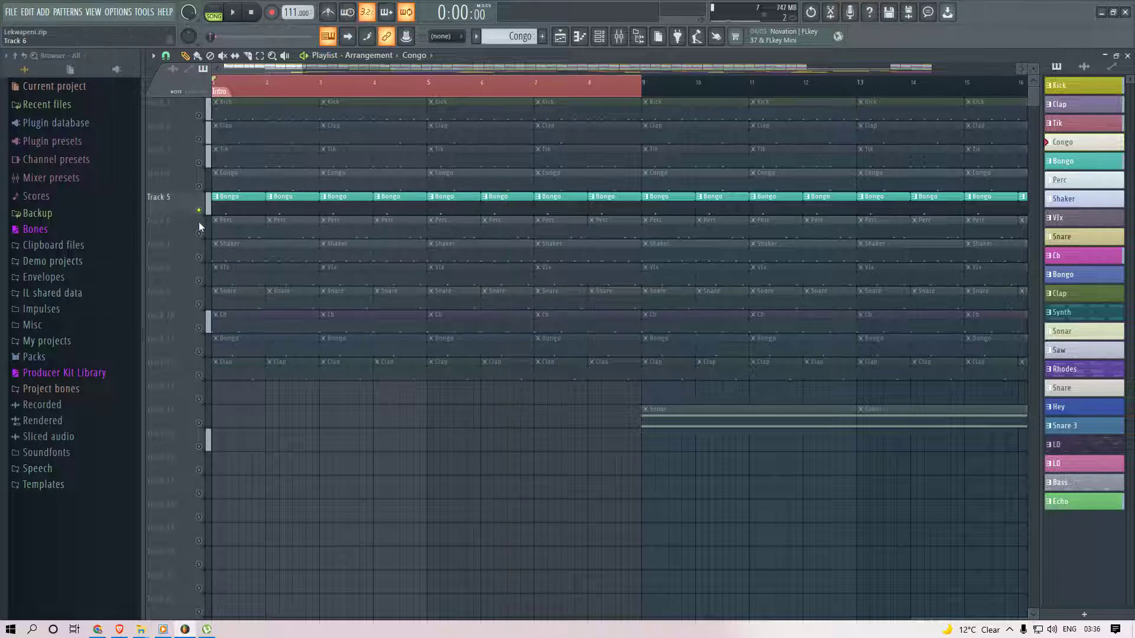
right_click(199, 211)
Play the loop with Track 6 (Perc) soloed and inspect the Perc sampler settings and mixer track.
right_click(201, 236)
key(space)
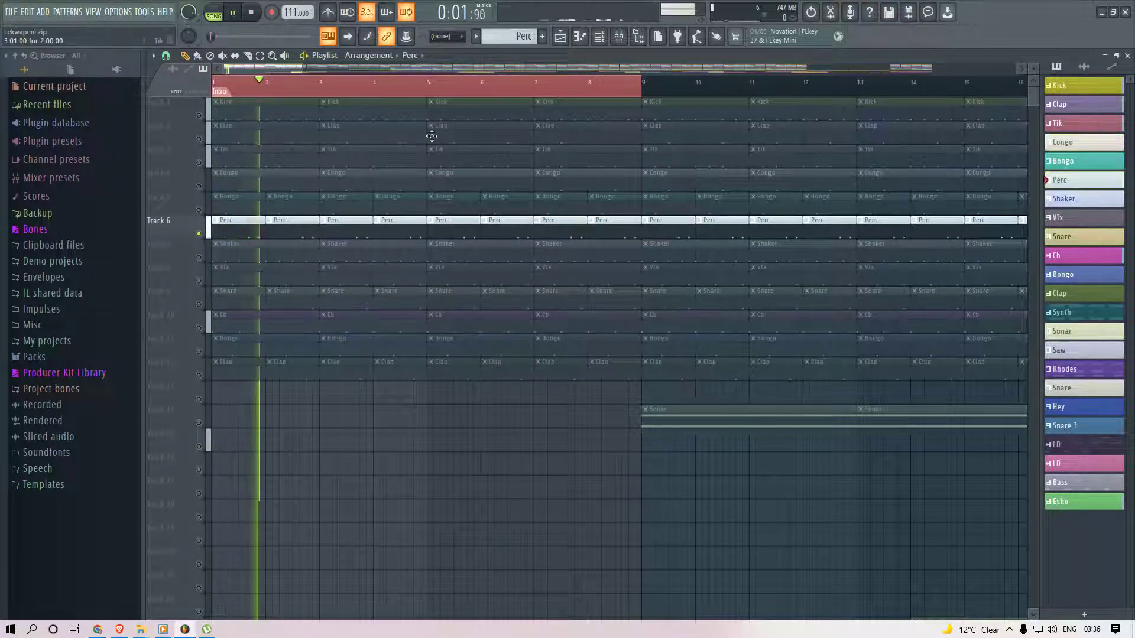
click(599, 36)
click(381, 256)
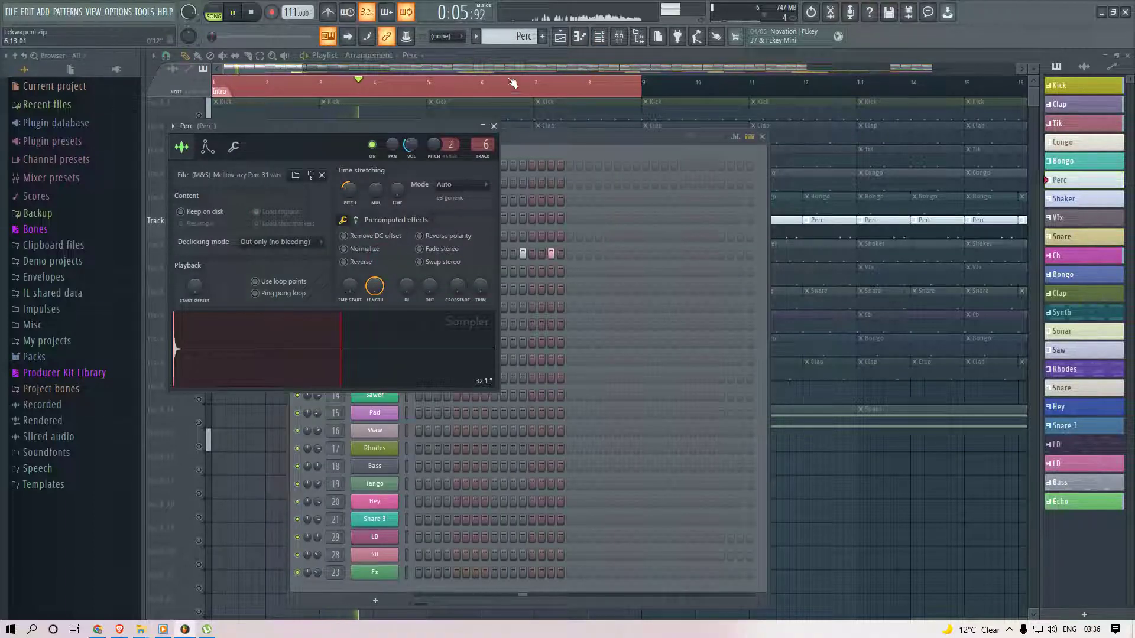
click(620, 36)
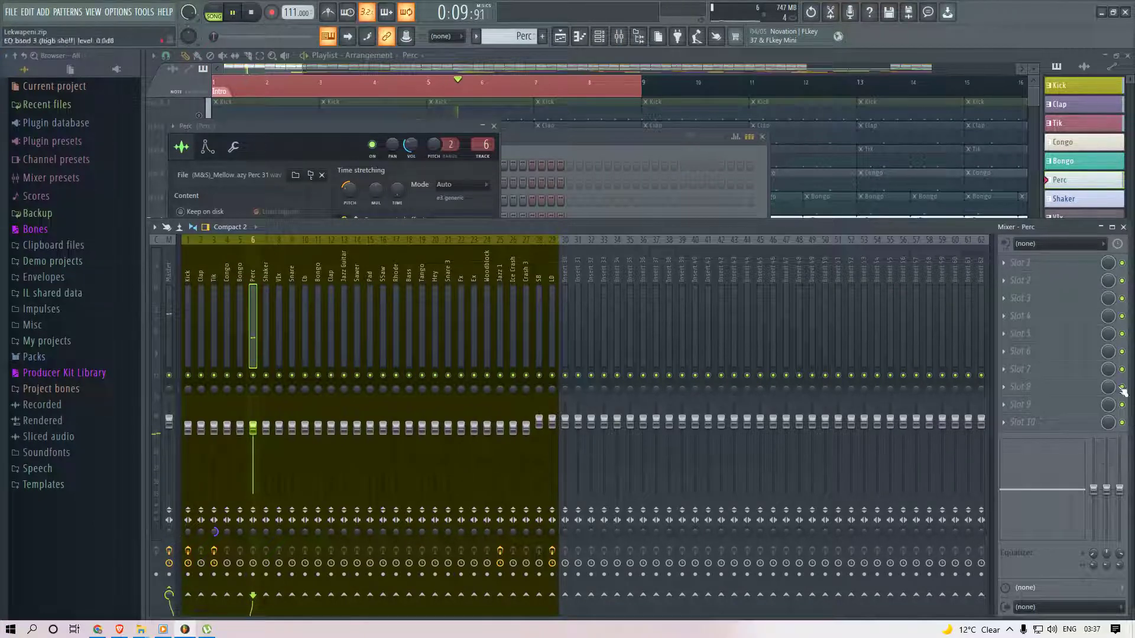
Add Fruity Reeverb 2 to slot 5 of the Perc mixer track, set its decay to 1.7 sec and stop playback.
click(1028, 333)
mouse_move(963, 365)
click(891, 408)
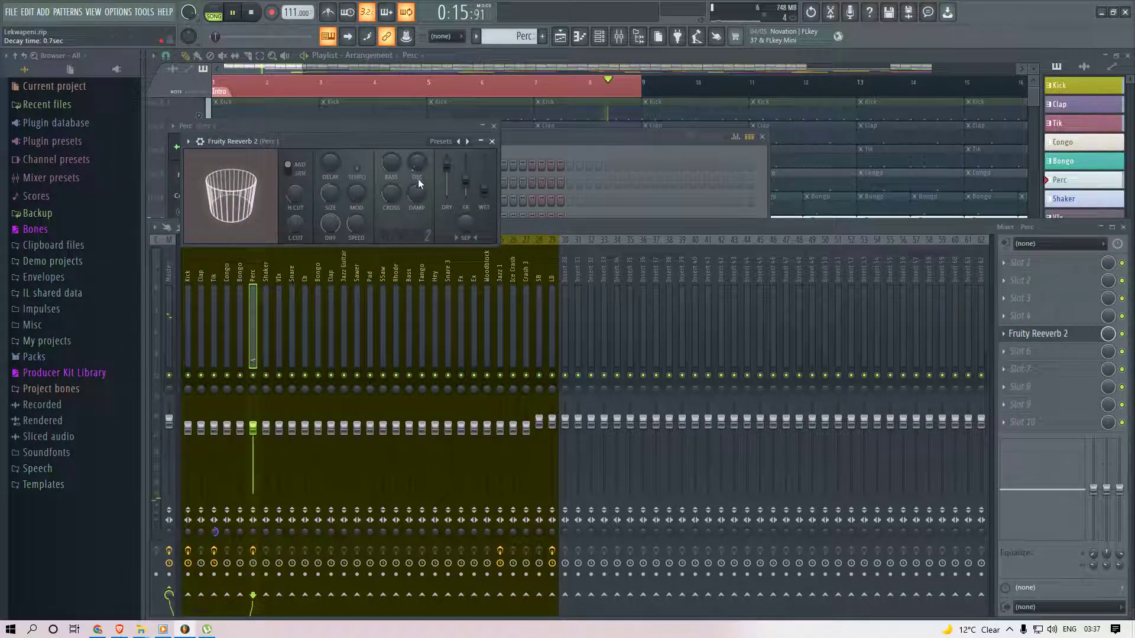
drag(408, 165, 408, 145)
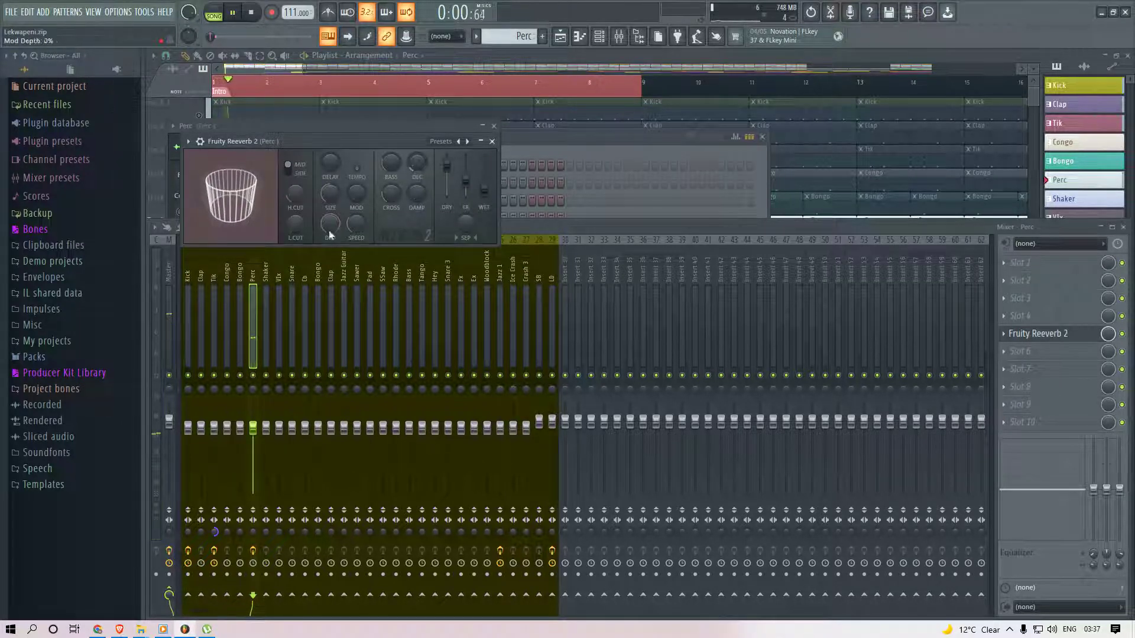
drag(291, 223, 291, 228)
drag(407, 158, 406, 162)
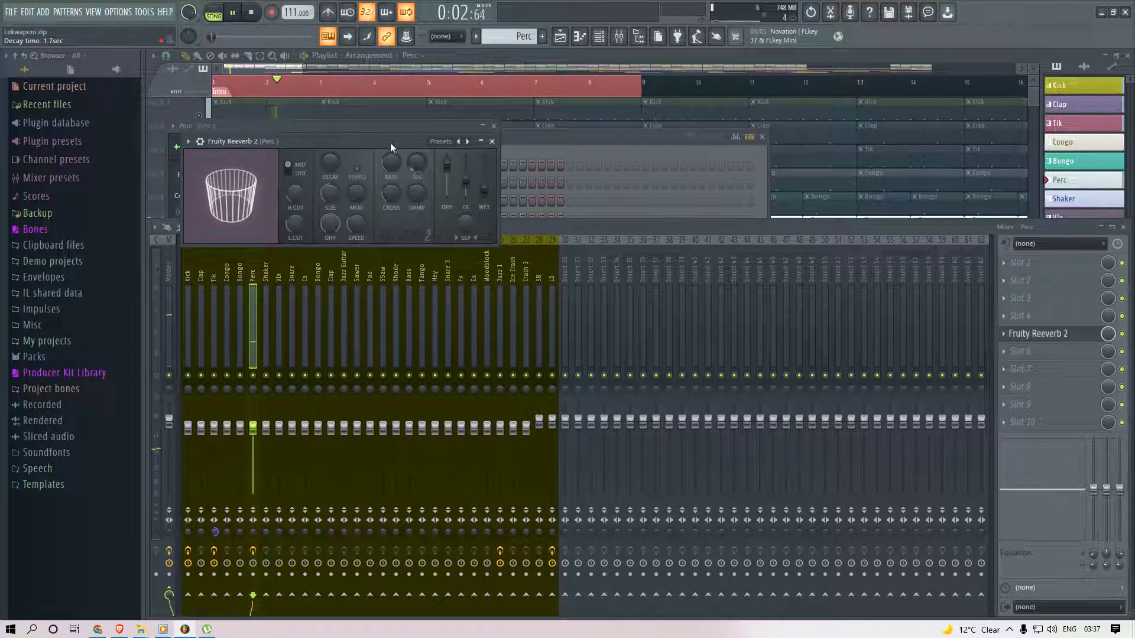
click(291, 79)
key(space)
Play the loop with only Track 7 (Shaker) soloed and view its channel and mixer track.
right_click(200, 258)
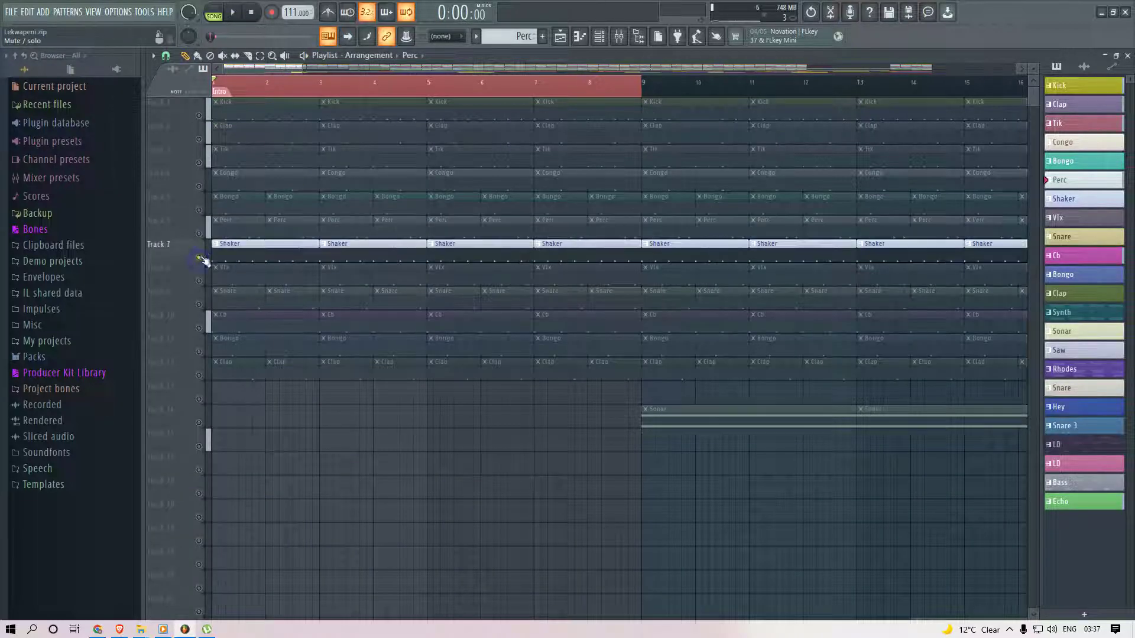
key(space)
click(598, 36)
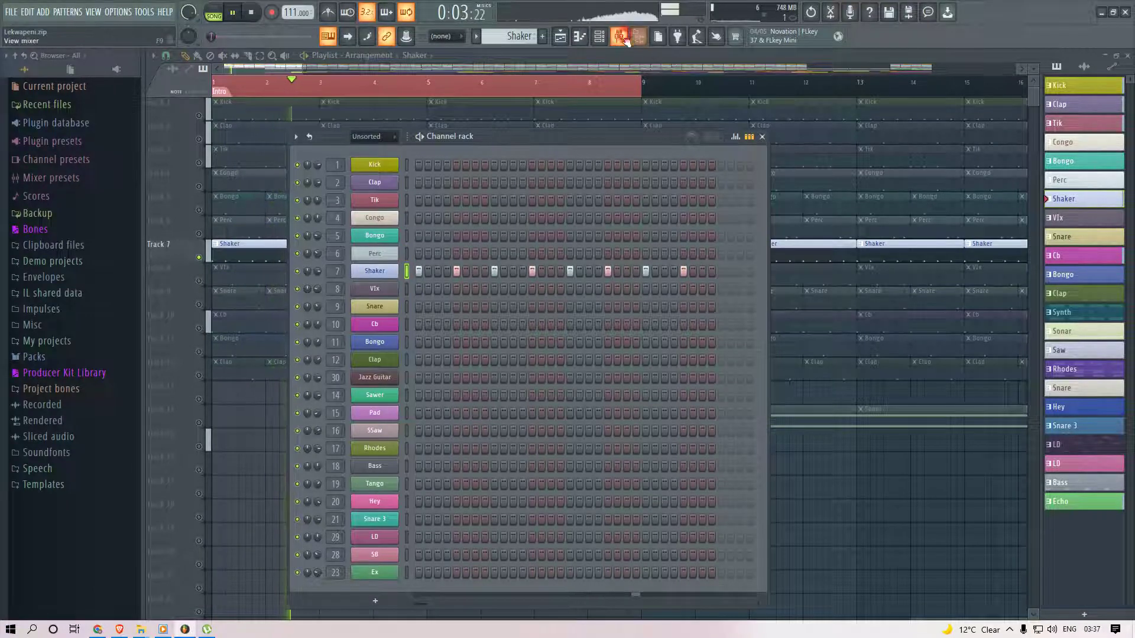
key(F9)
click(269, 282)
Add Fruity Parametric EQ 2 to slot 3 of the Shaker mixer track, with band 1 as a steep high pass at about 165 Hz.
click(1016, 298)
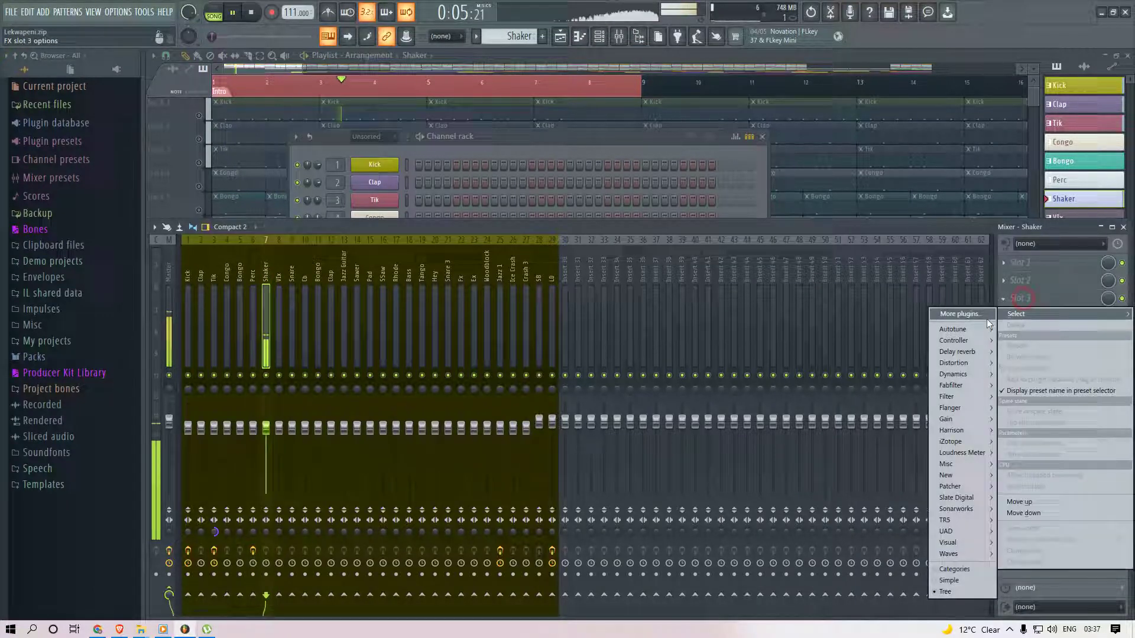
mouse_move(951, 396)
click(886, 452)
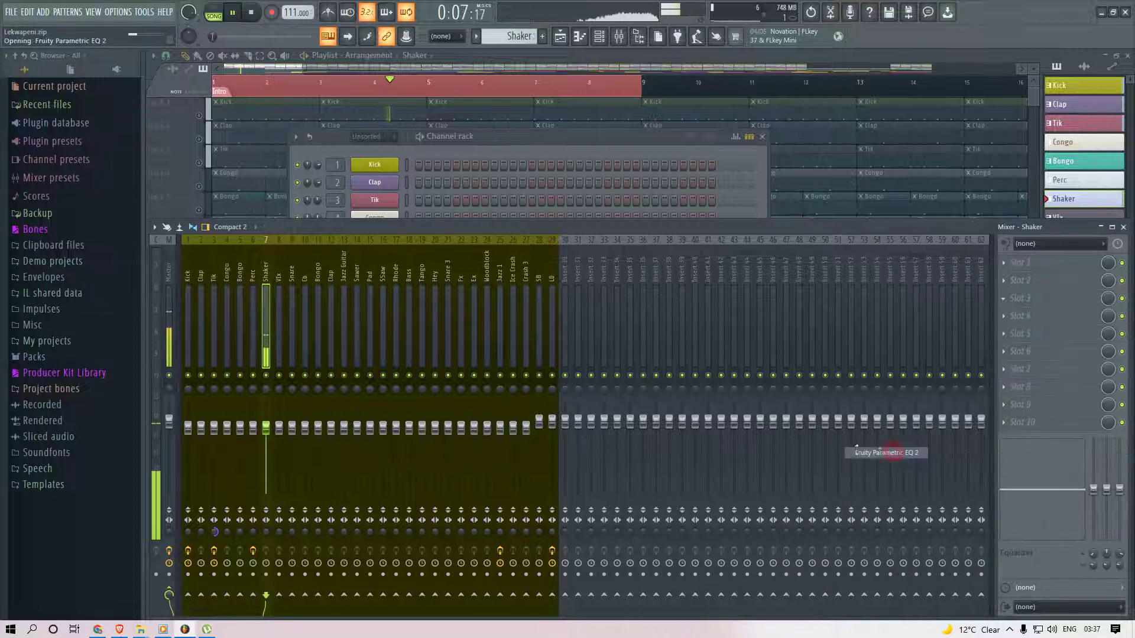
scroll(513, 157, down, 2)
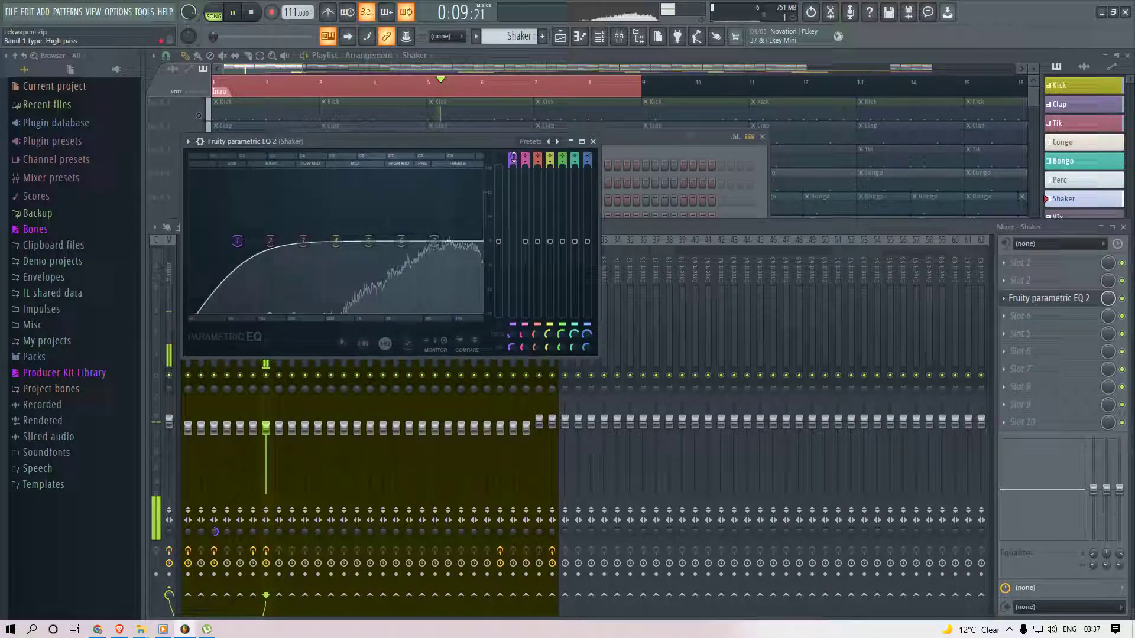
scroll(513, 163, up, 3)
scroll(508, 336, up, 8)
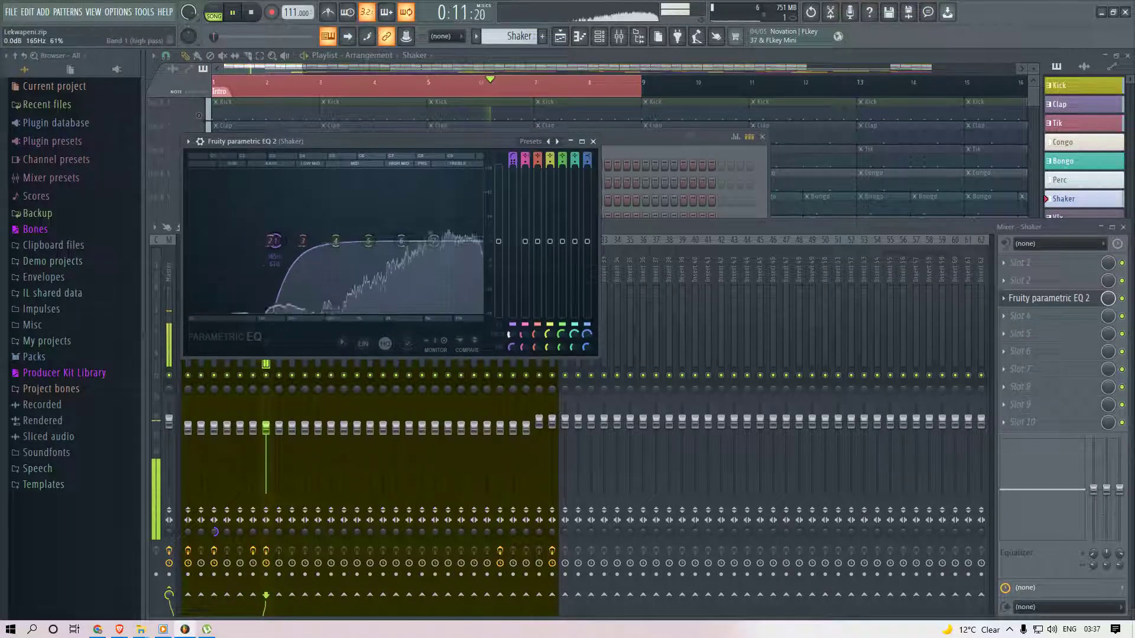
Add Fruity Reeverb 2 to slot 2 of the Shaker mixer track, adjust its high damping and stop playback.
click(1036, 284)
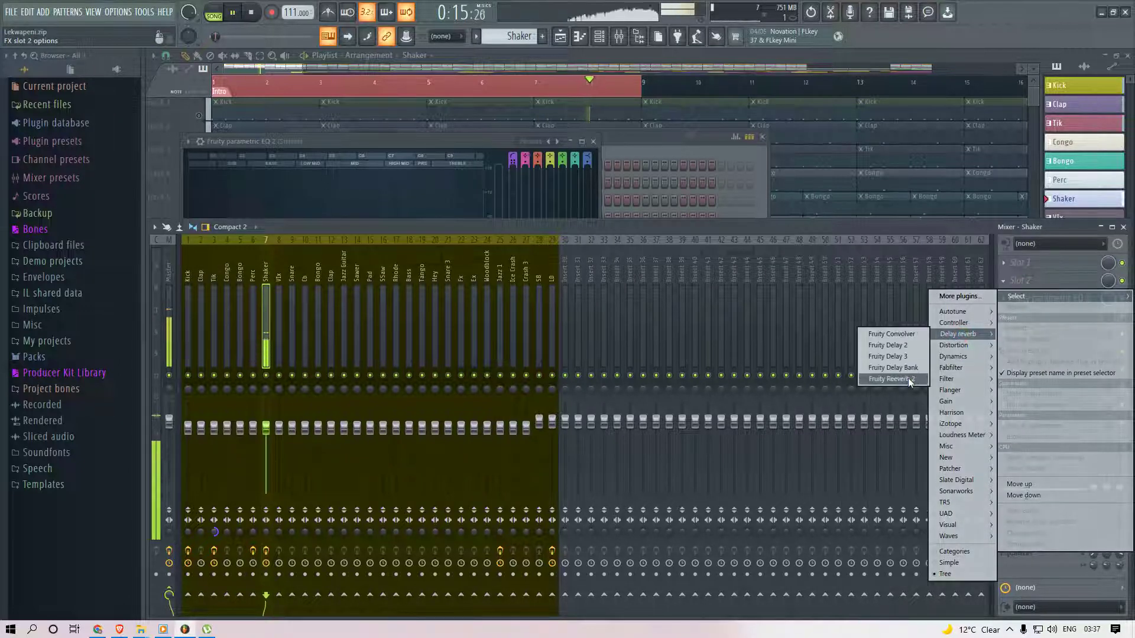
click(889, 379)
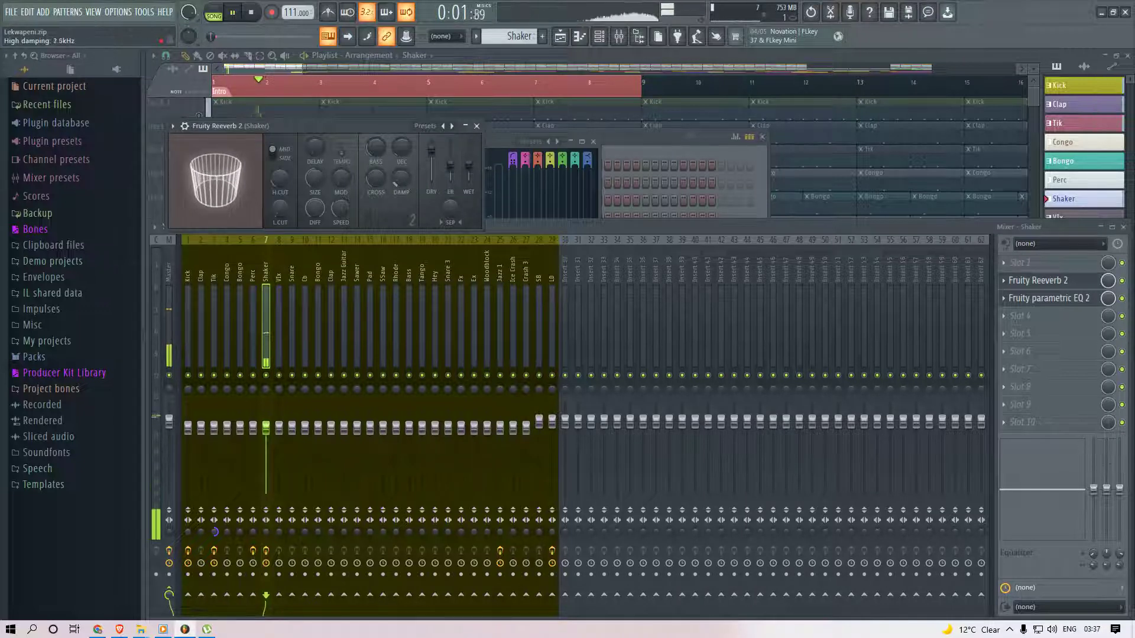
drag(405, 179, 422, 152)
click(476, 126)
key(space)
key(space)
click(289, 70)
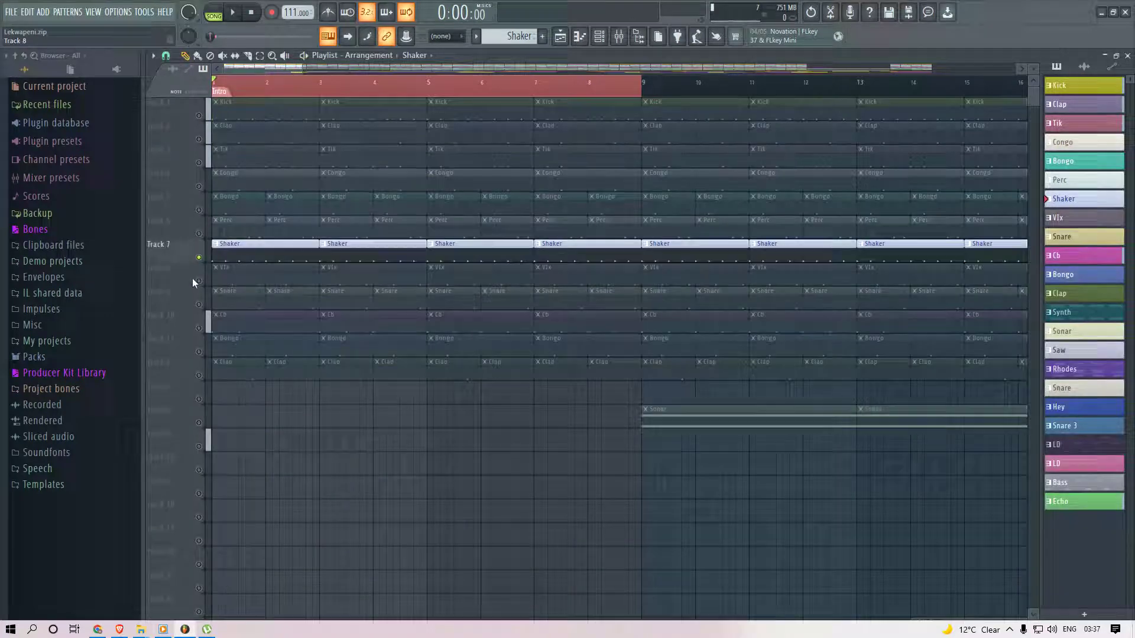
Play the loop with Track 8 (Vlx) soloed and inspect the Vlx sampler settings and mixer track.
click(202, 283)
key(space)
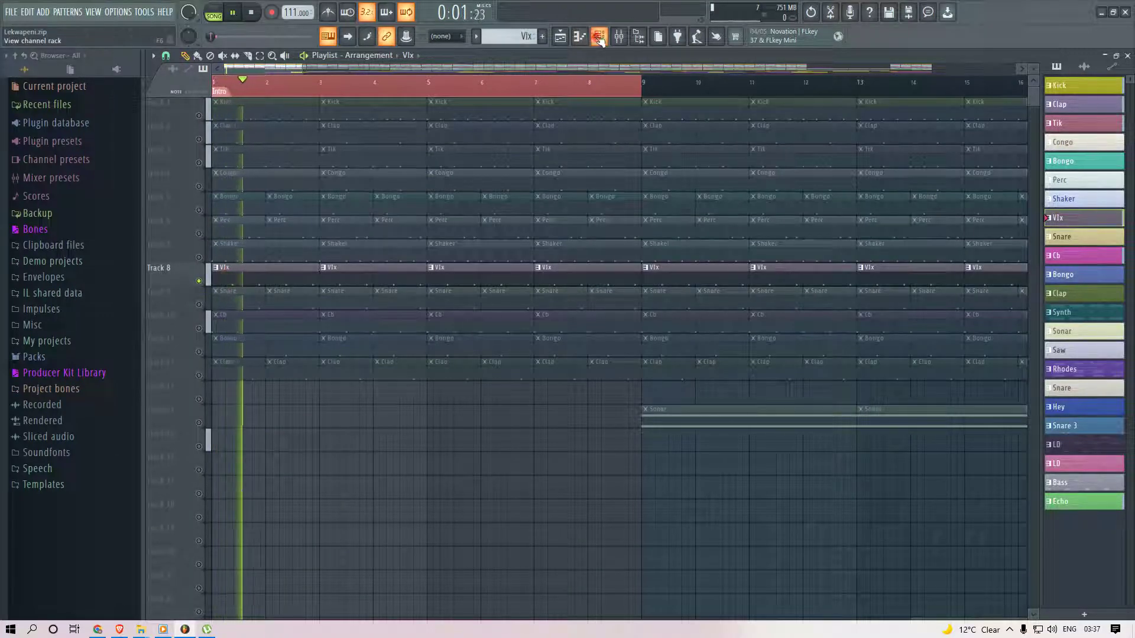
click(599, 36)
key(space)
click(375, 288)
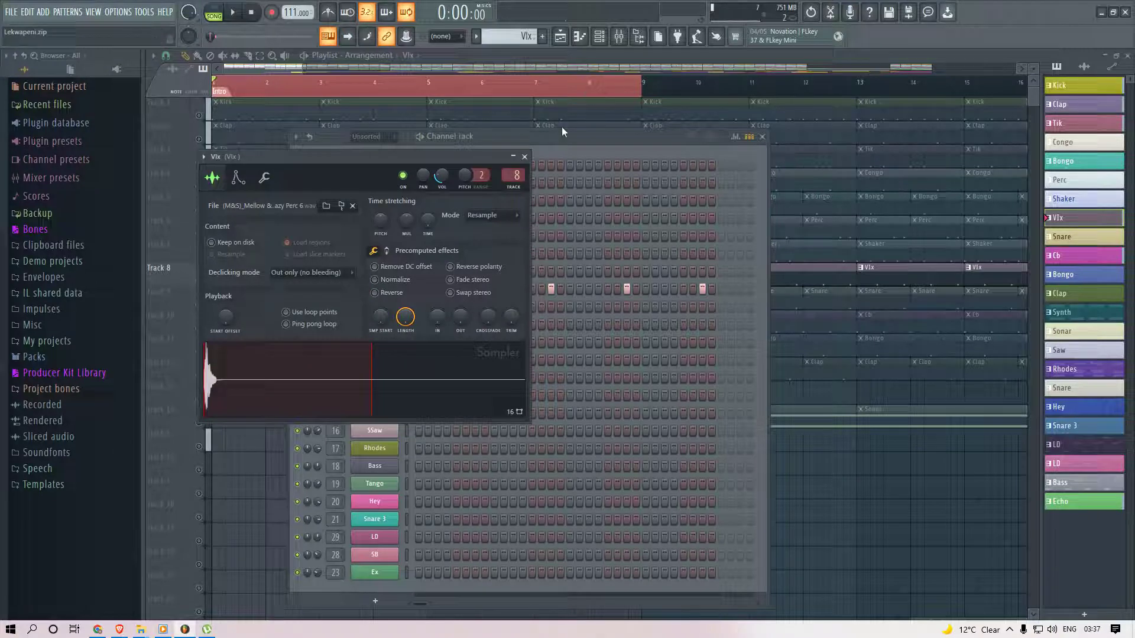
click(617, 40)
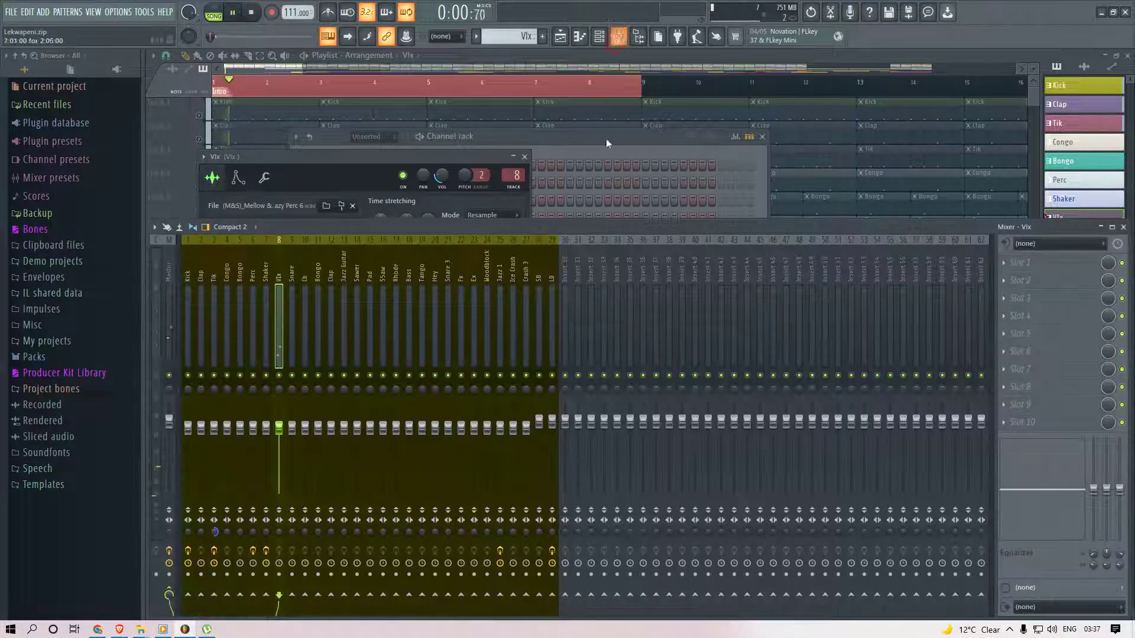
Add Fruity Reeverb 2 to slot 3 of the Vlx mixer track, set its decay to 1 sec and stop playback.
click(1004, 298)
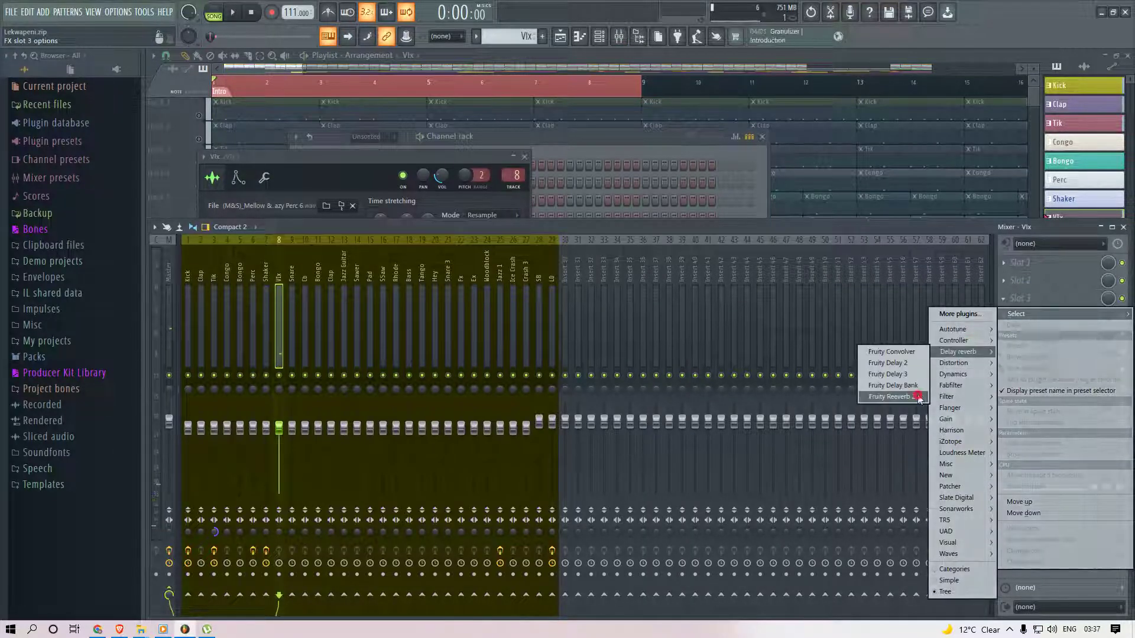
click(918, 398)
key(space)
key(space)
drag(447, 194, 448, 204)
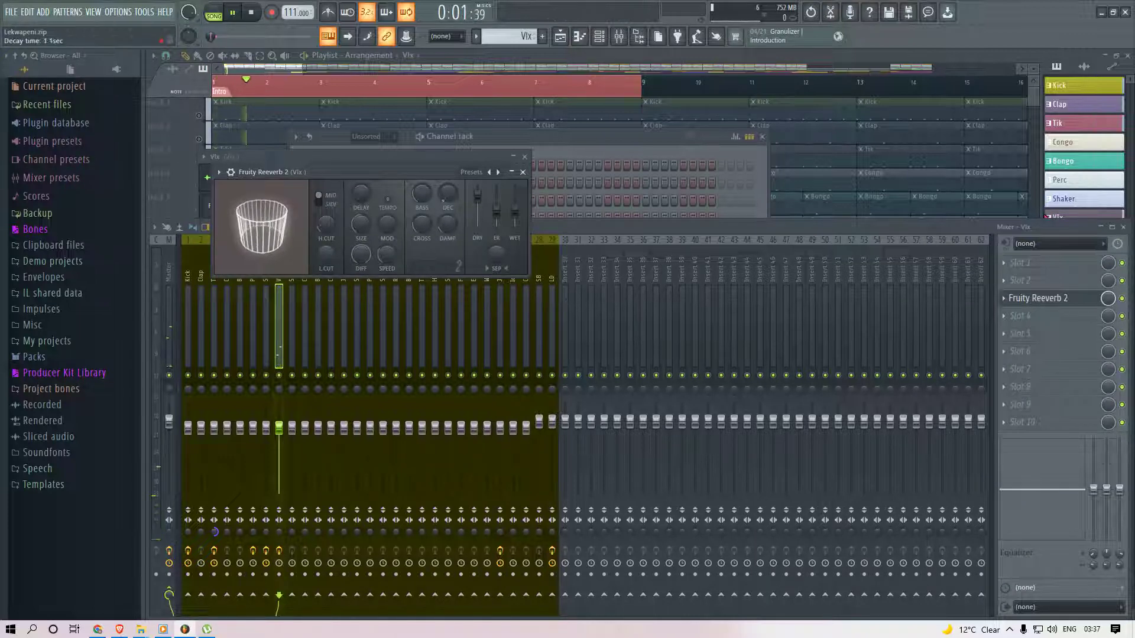
click(318, 120)
key(space)
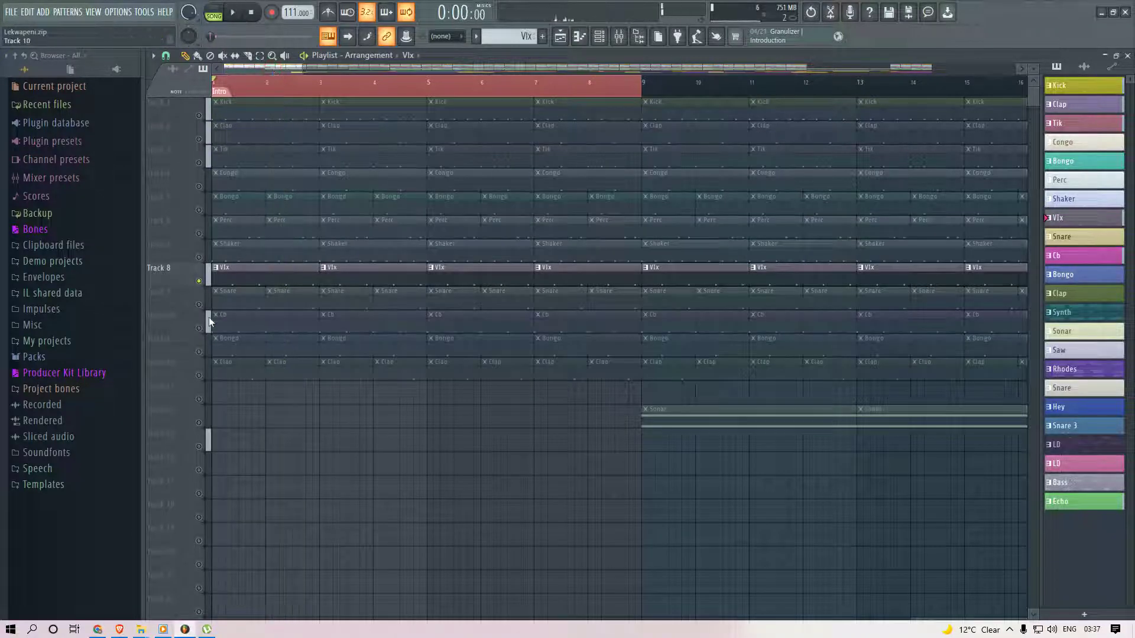
Play the loop with Track 9 (Snare) soloed, view the Snare sampler settings and stop playback.
right_click(200, 304)
key(space)
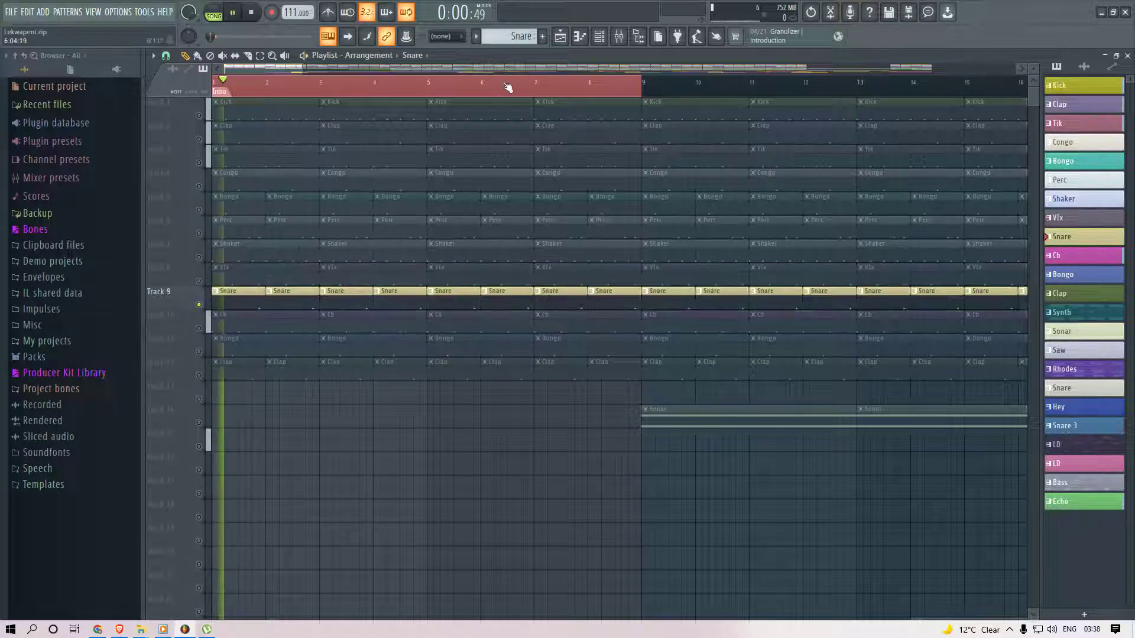
click(599, 36)
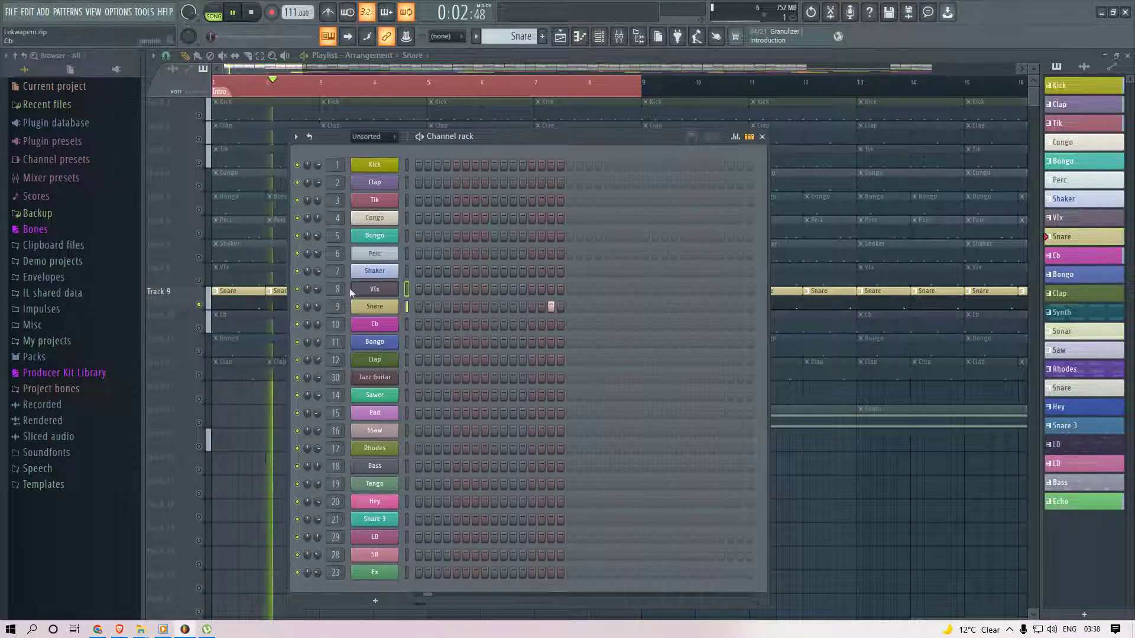
click(378, 306)
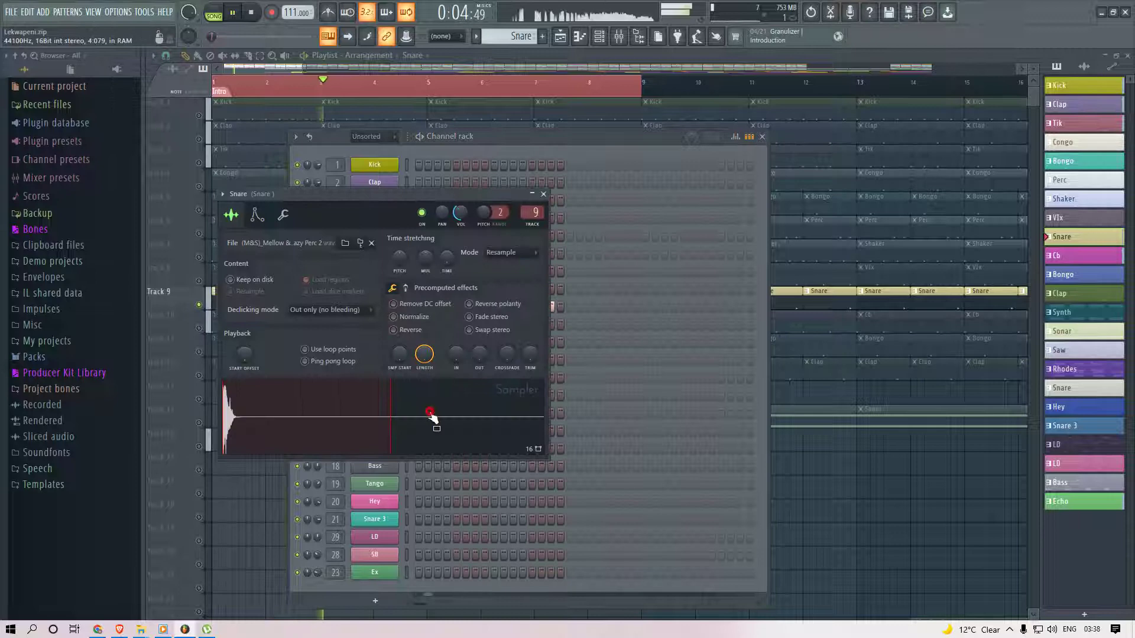
click(275, 72)
key(space)
Play the loop with Track 10 (Cb) soloed, view the Cb sampler settings and stop playback.
right_click(199, 328)
click(259, 323)
key(space)
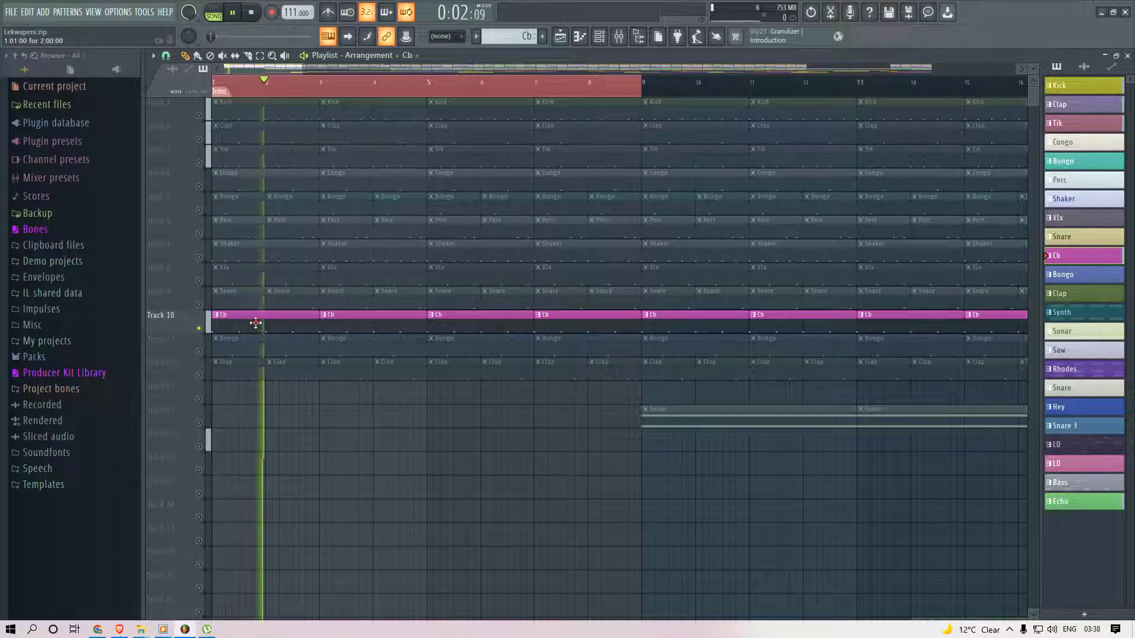
click(599, 37)
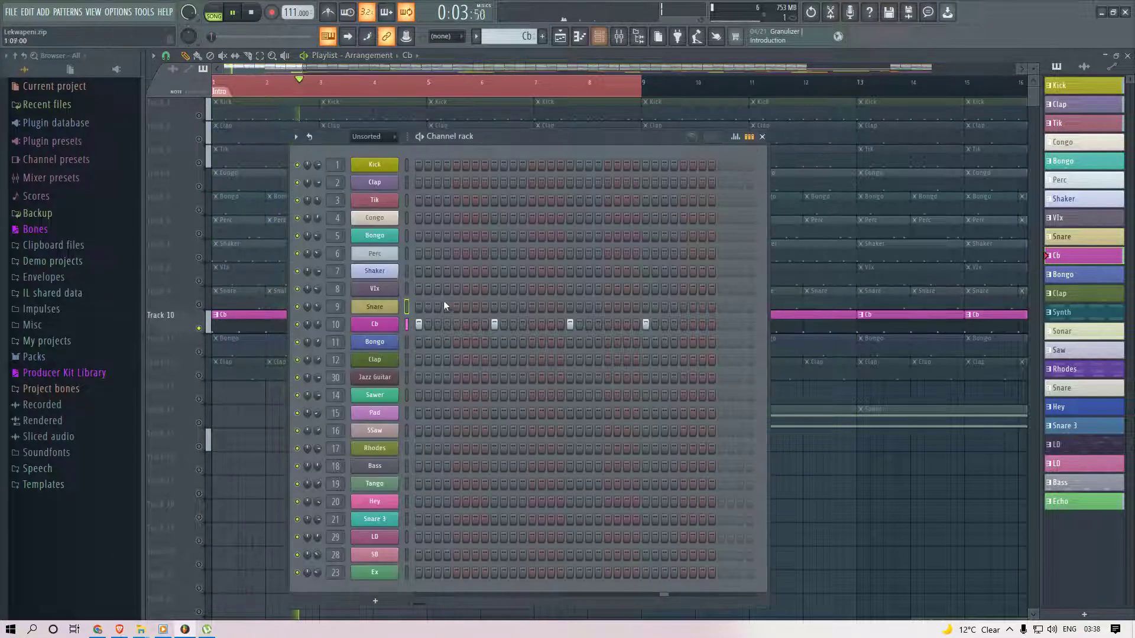
click(388, 330)
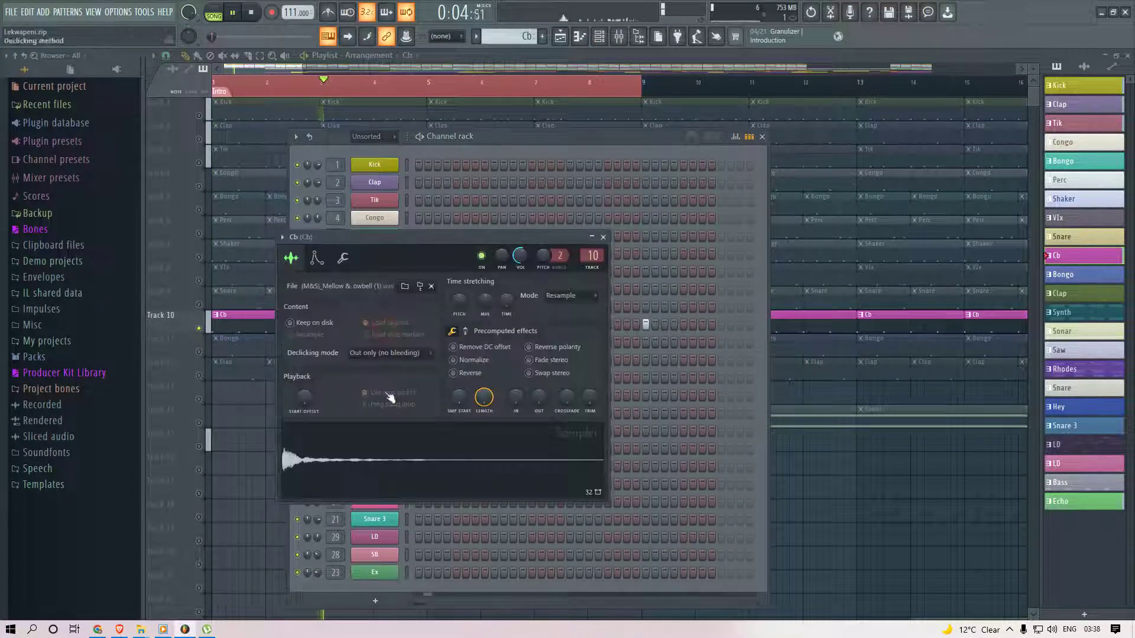
right_click(247, 423)
key(space)
Play the loop with Track 11 (Bongo) soloed and inspect the sampler settings and mixer track of Bongo channel 11.
right_click(198, 353)
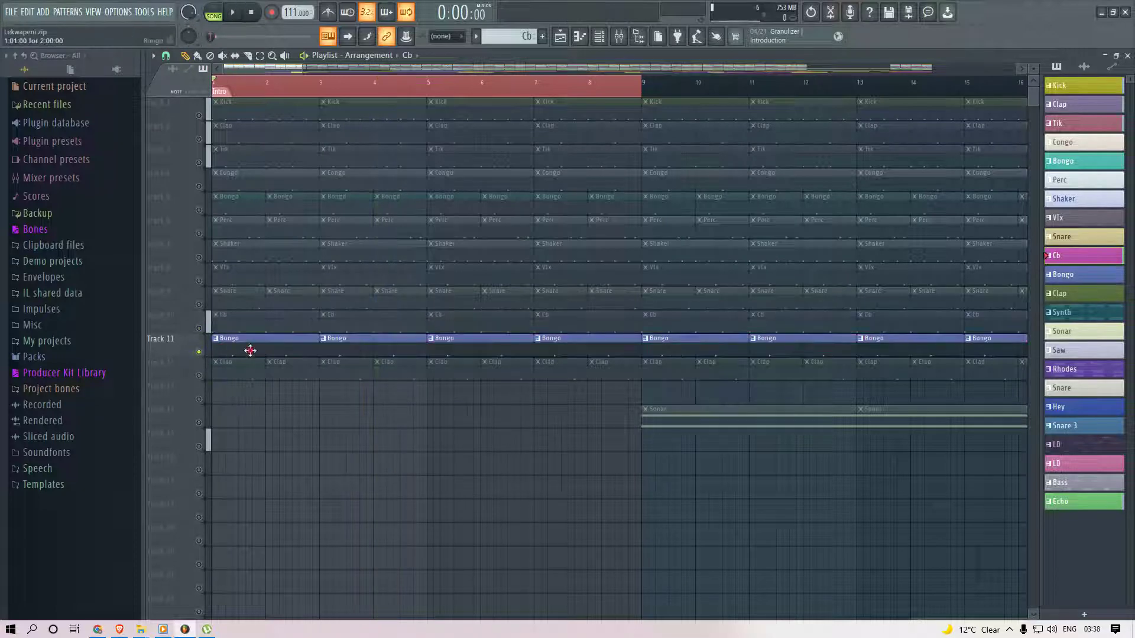
key(F6)
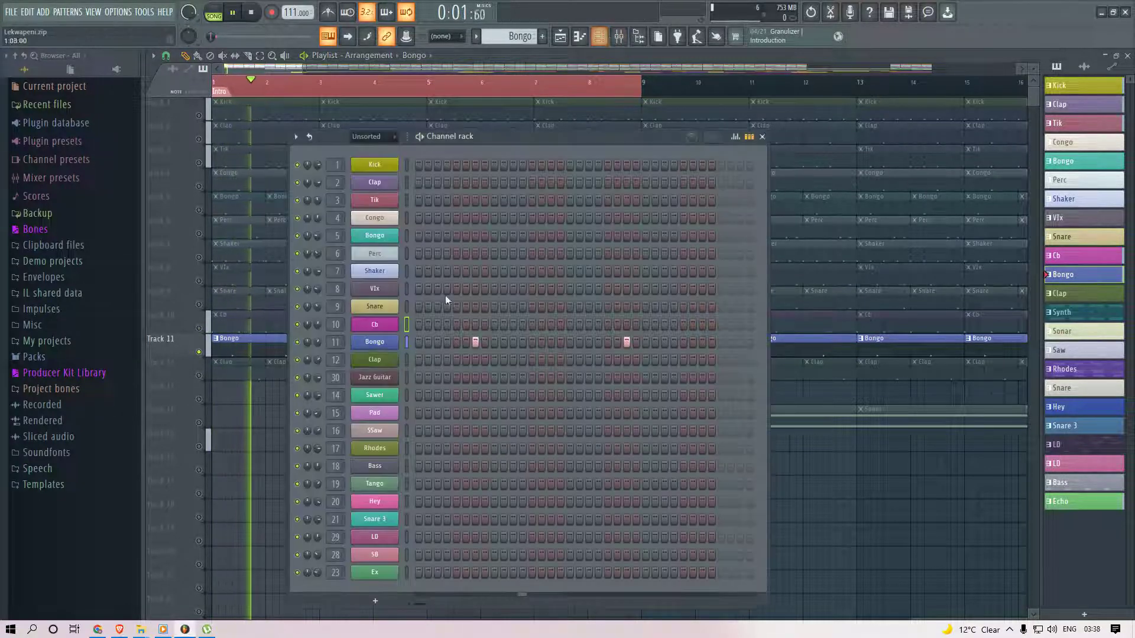
click(390, 341)
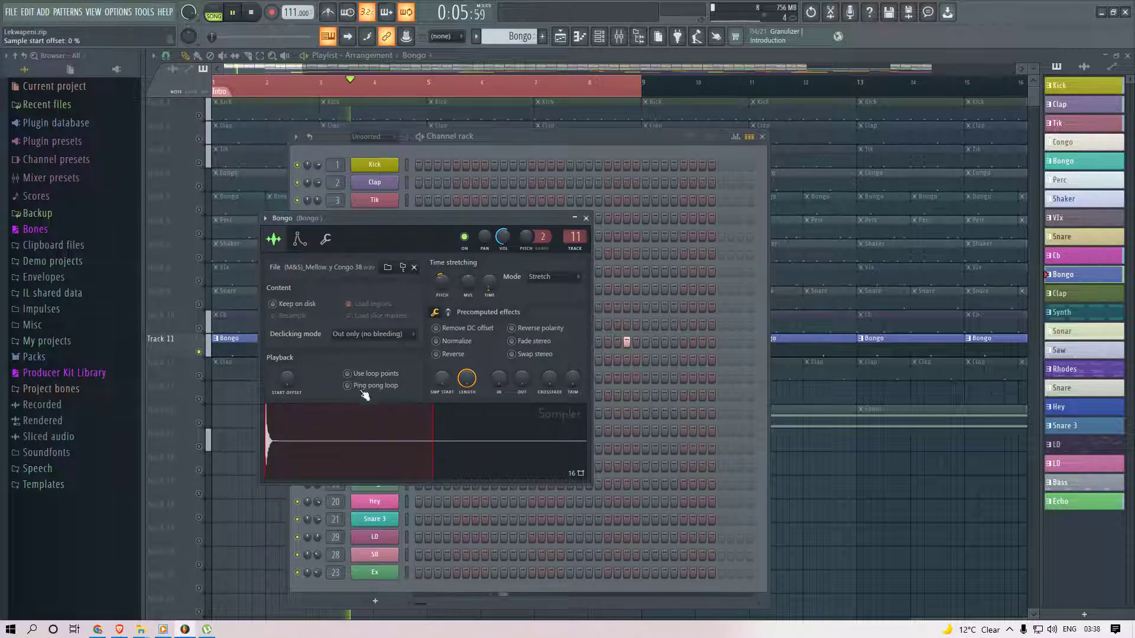
click(618, 36)
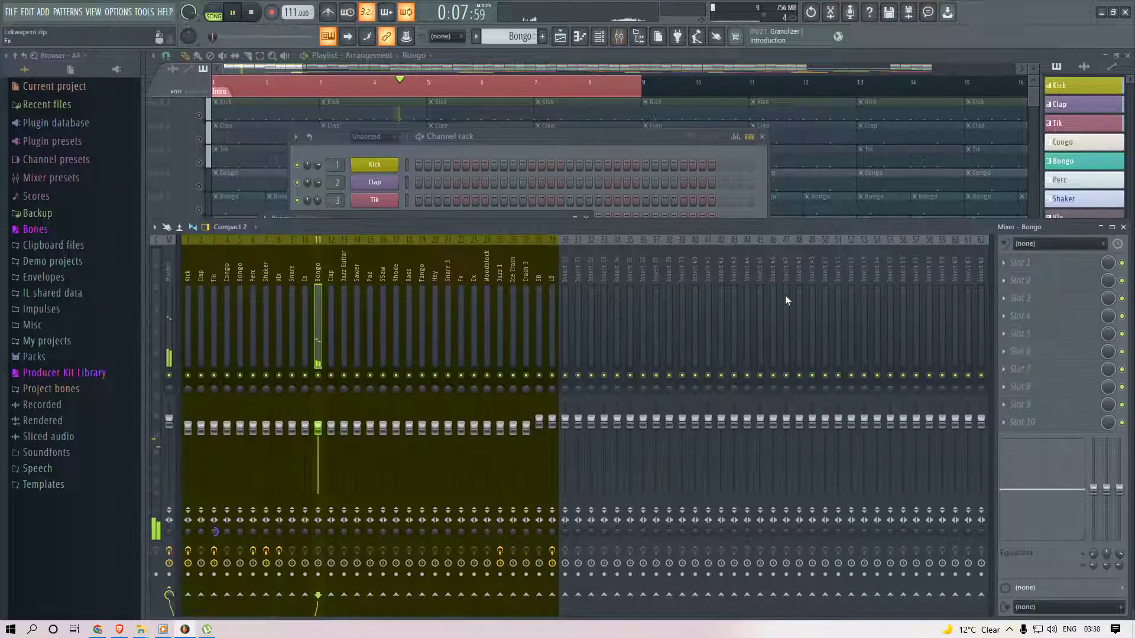
Add Fruity Reeverb 2 to slot 2 of Bongo mixer track 11, set its decay to 2.4 sec and stop playback.
click(1064, 283)
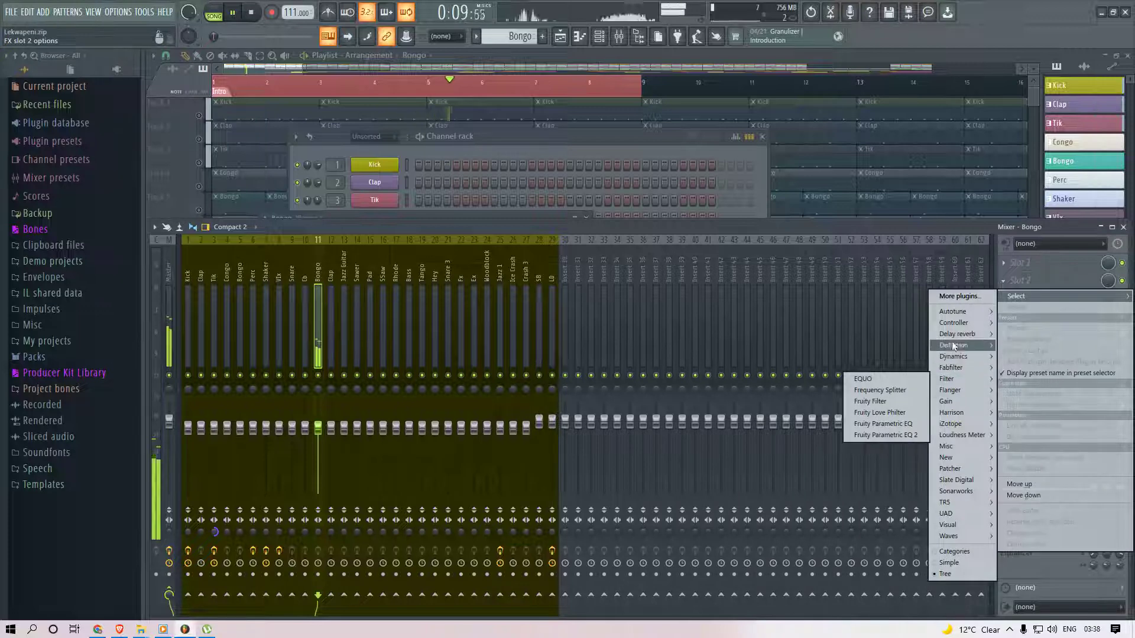
mouse_move(957, 334)
click(920, 379)
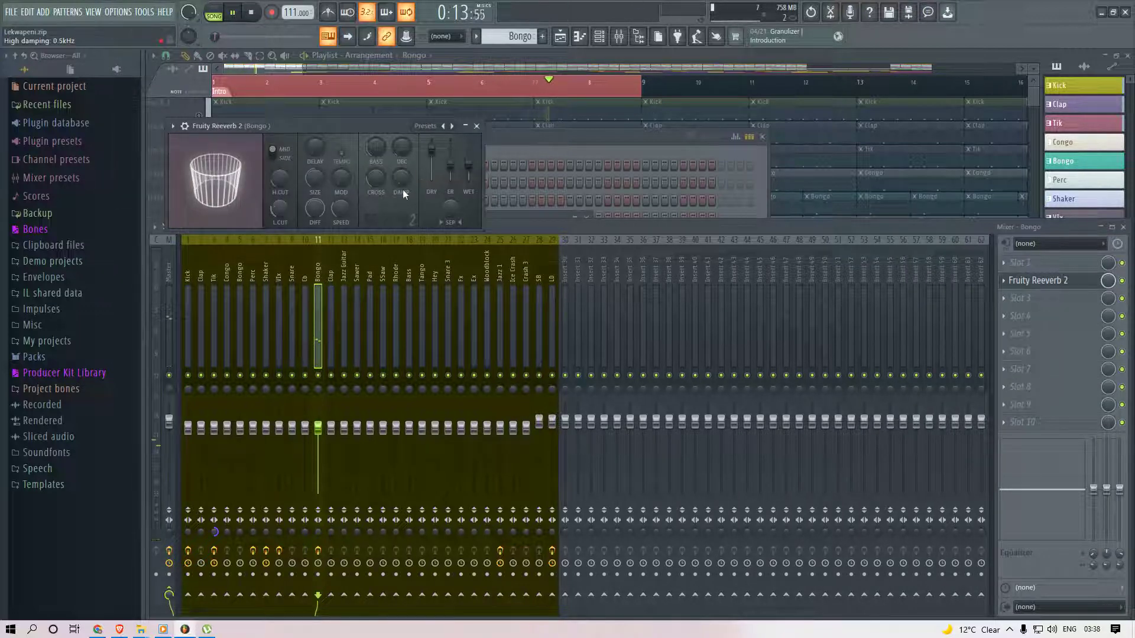
drag(402, 148, 401, 139)
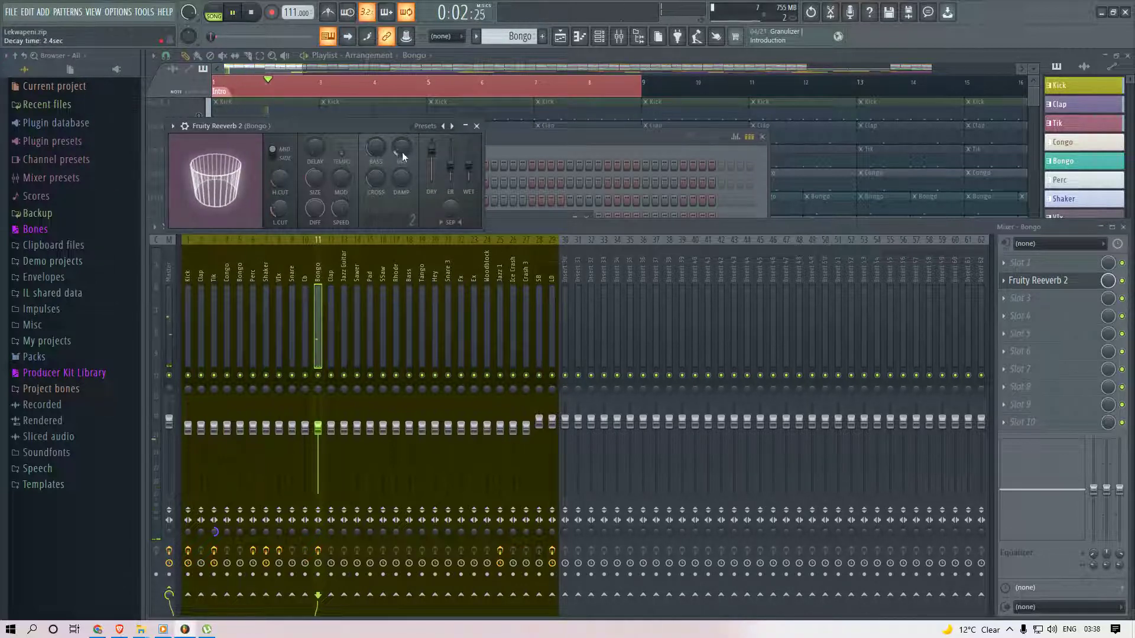
click(289, 69)
key(space)
Play the loop with Track 12 (Clap) soloed and inspect its sampler settings and mixer track.
click(203, 373)
key(space)
click(599, 36)
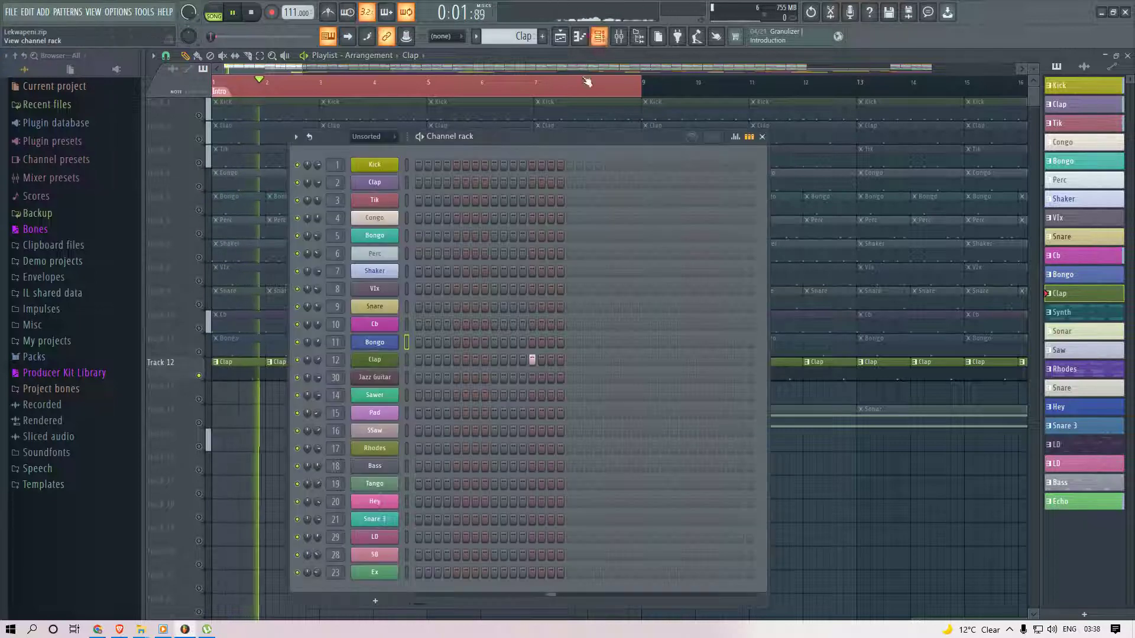
click(374, 360)
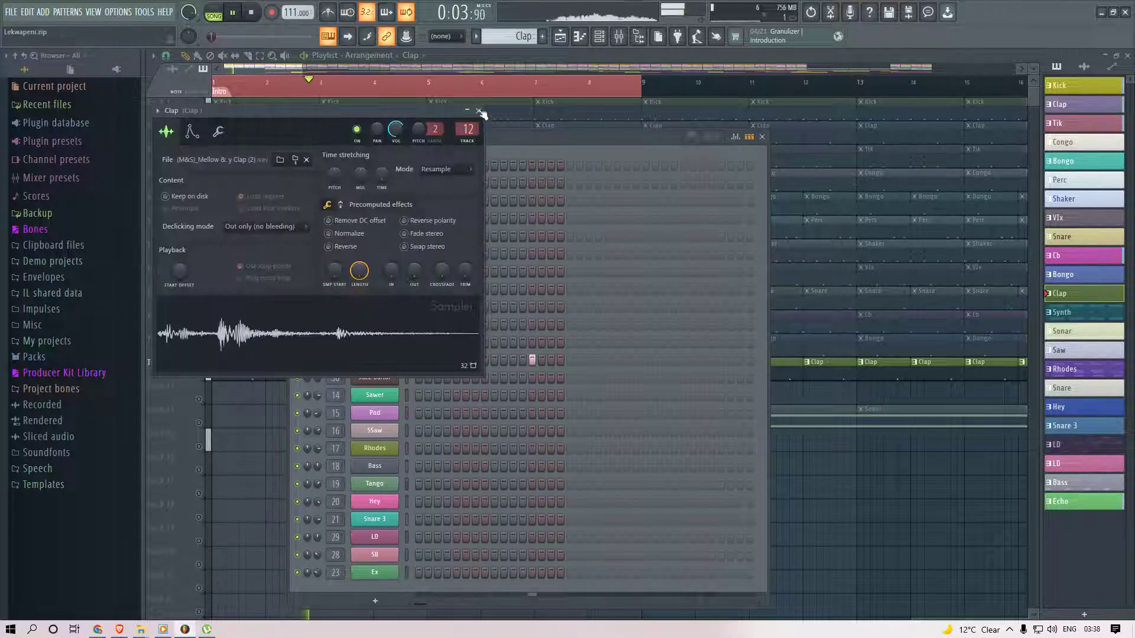
click(618, 37)
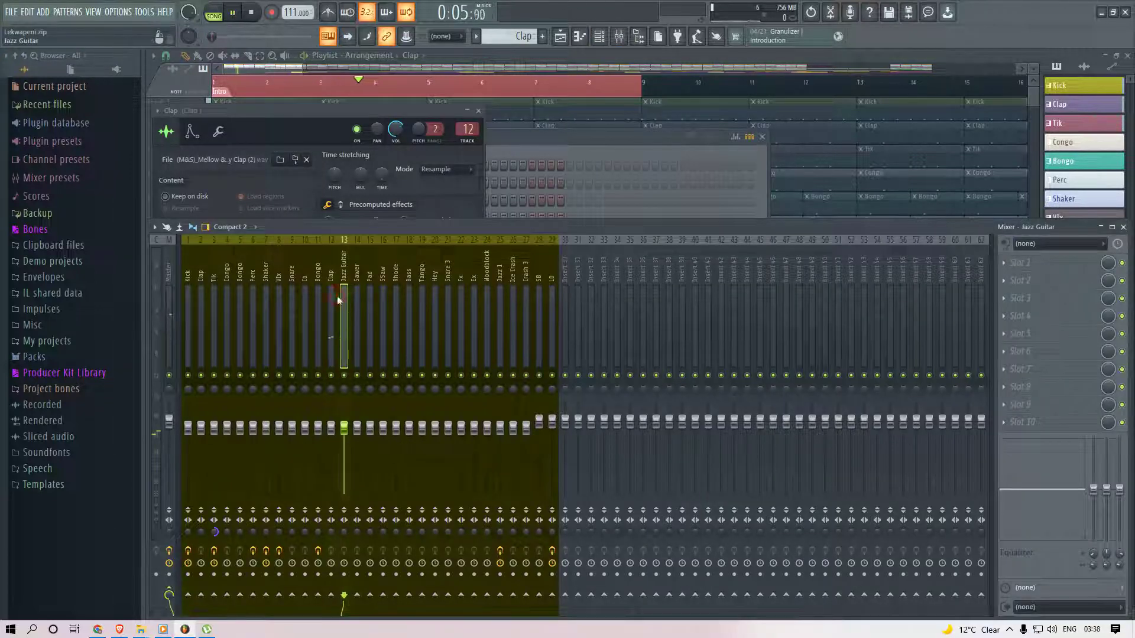
Add Fruity Reeverb 2 to slot 2 of Clap mixer track 12, set its wet level to 21% and stop playback.
click(1030, 293)
mouse_move(963, 331)
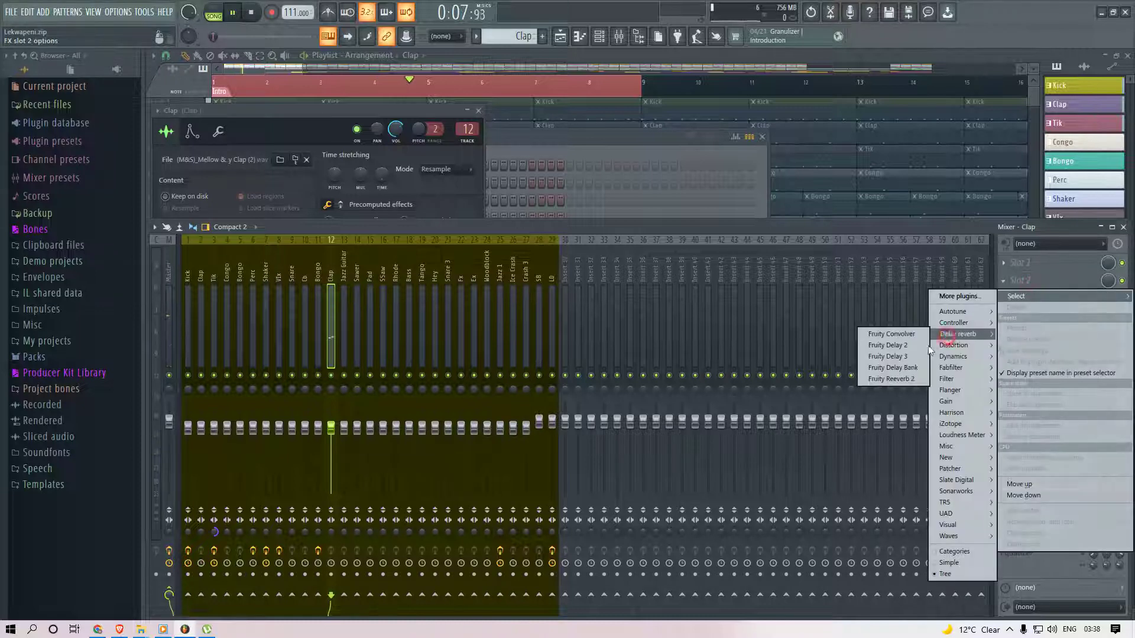
click(897, 374)
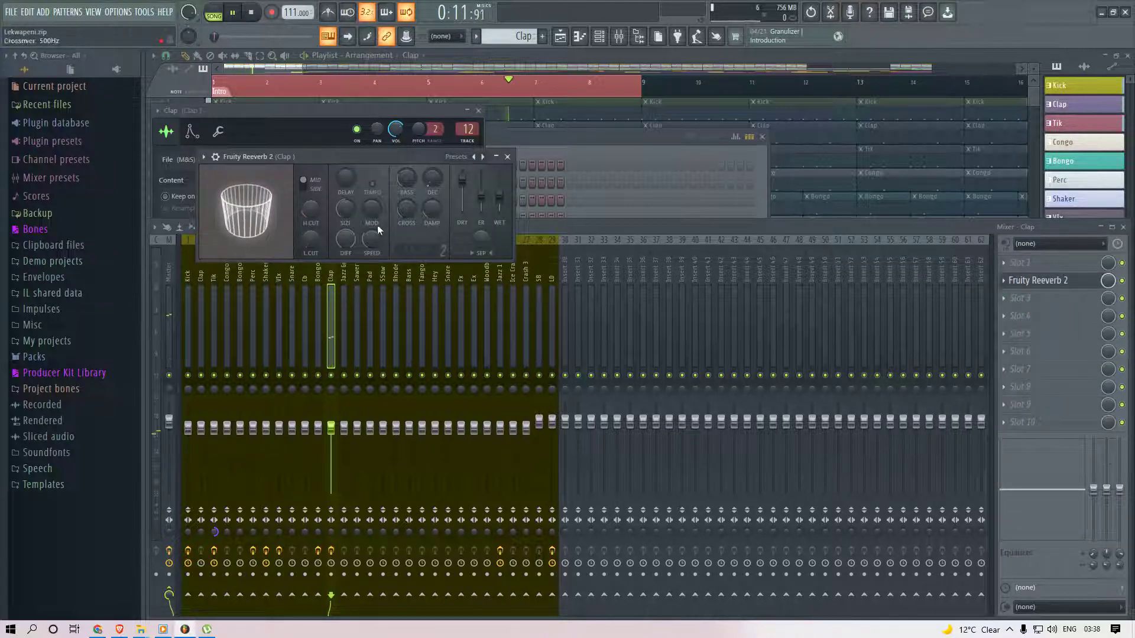
click(377, 478)
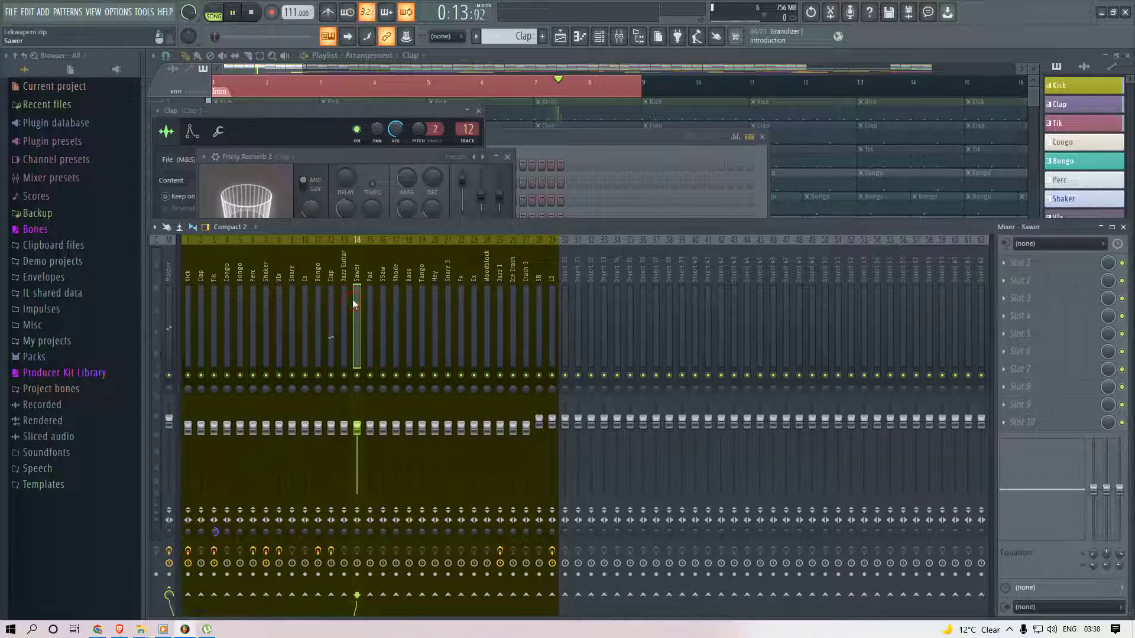
click(334, 296)
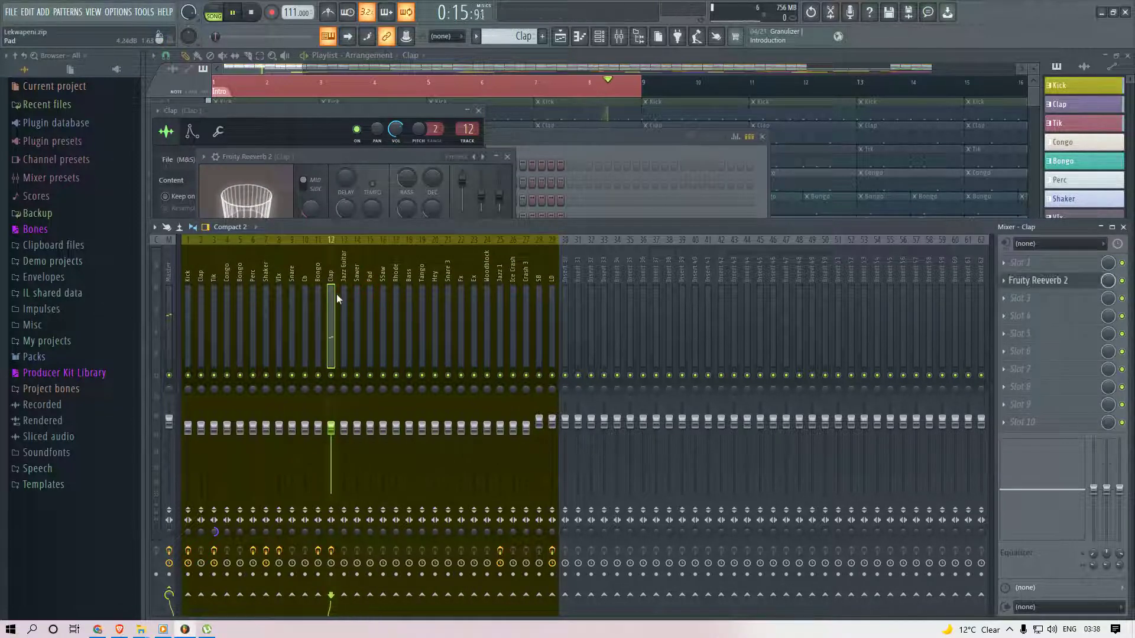
click(383, 205)
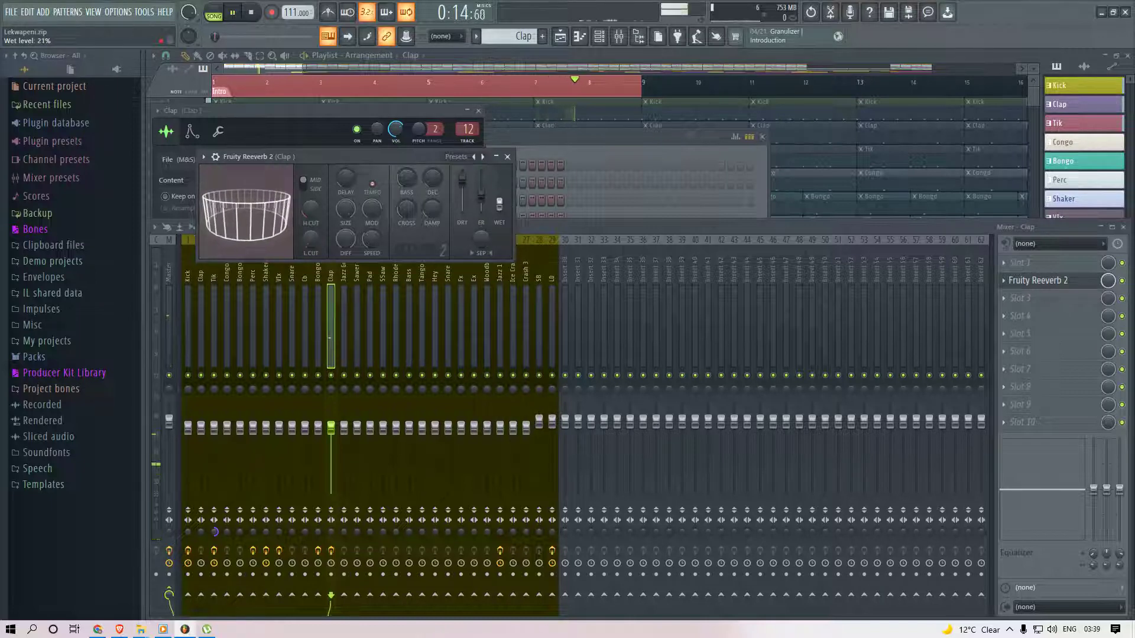
click(270, 72)
key(space)
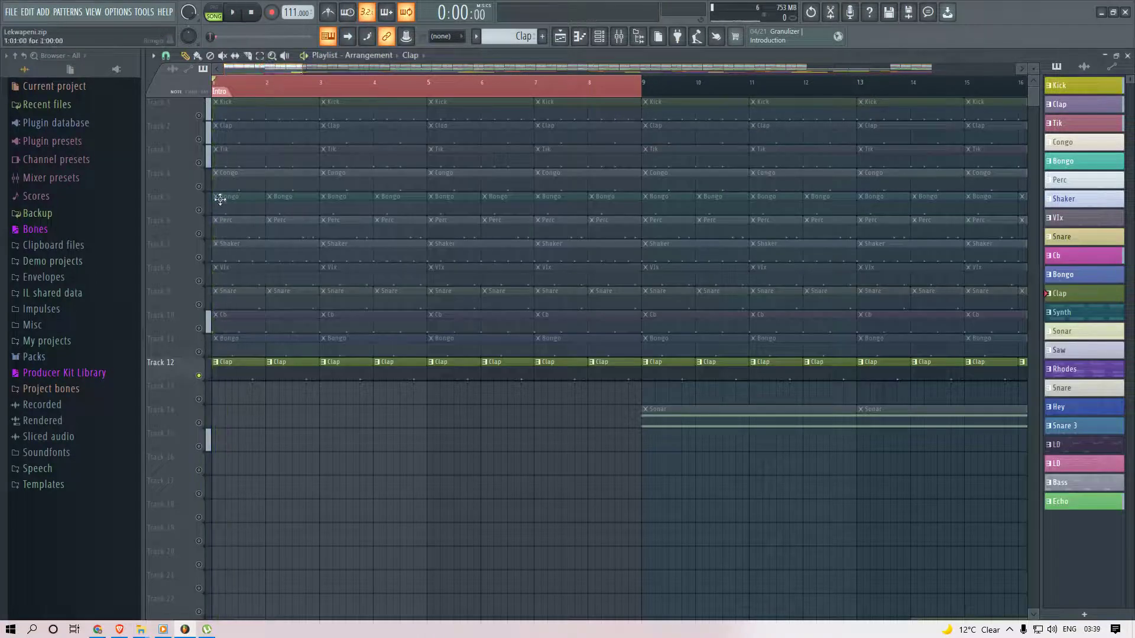
Unsolo Track 12 so every track sounds, and play the intro loop while looking over the whole arrangement.
right_click(200, 116)
right_click(199, 115)
key(space)
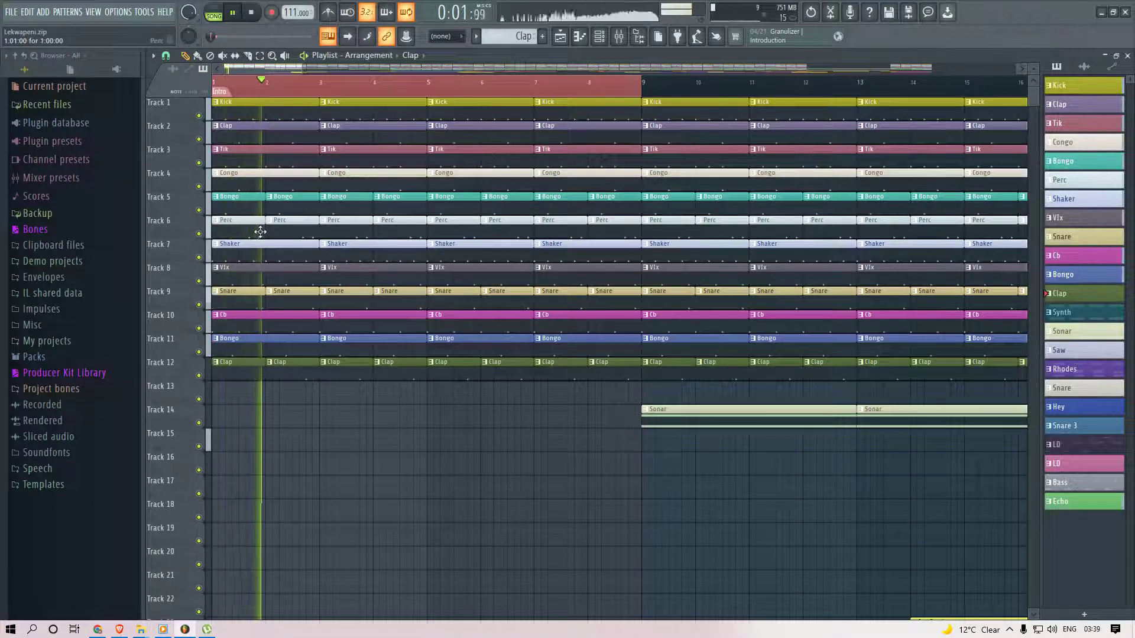
scroll(452, 469, down, 4)
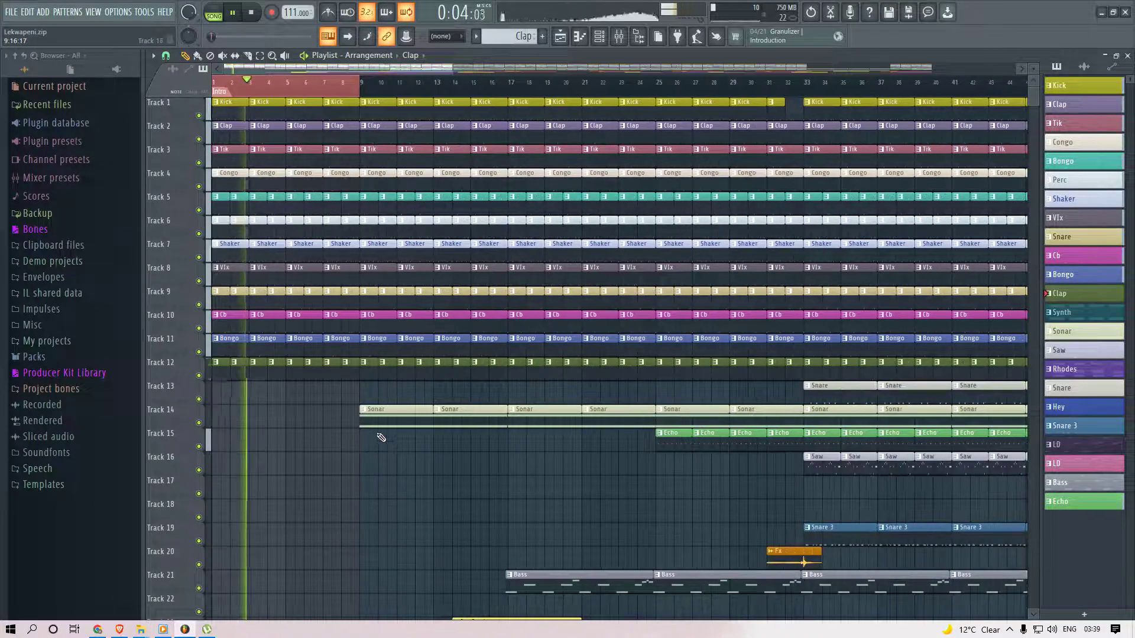
scroll(380, 435, down, 3)
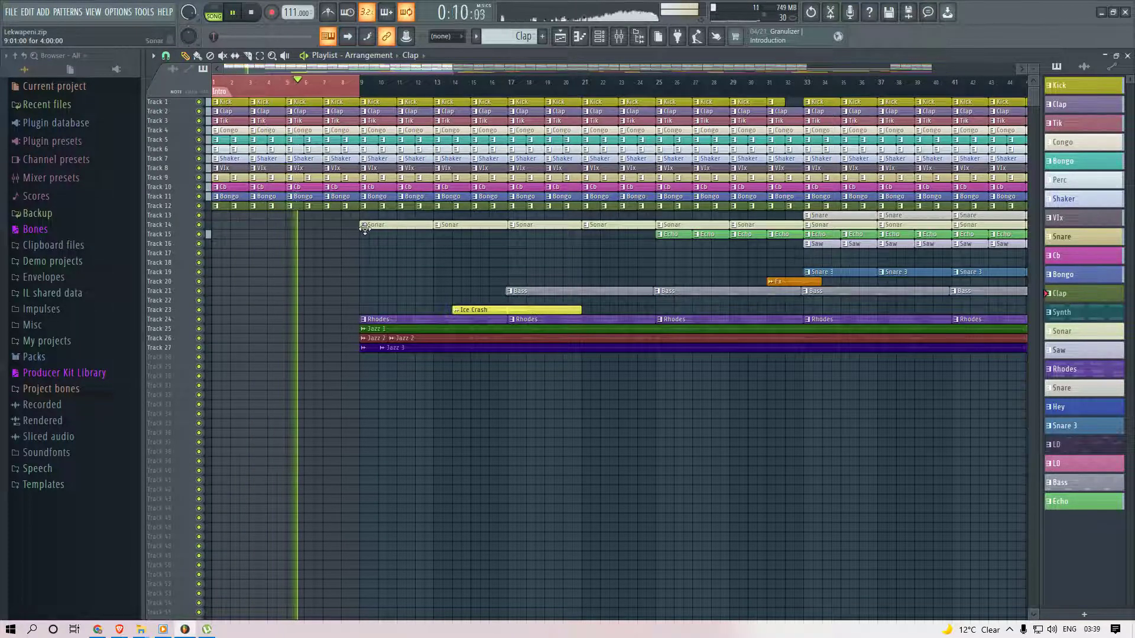
alt+scroll(359, 246, up, 3)
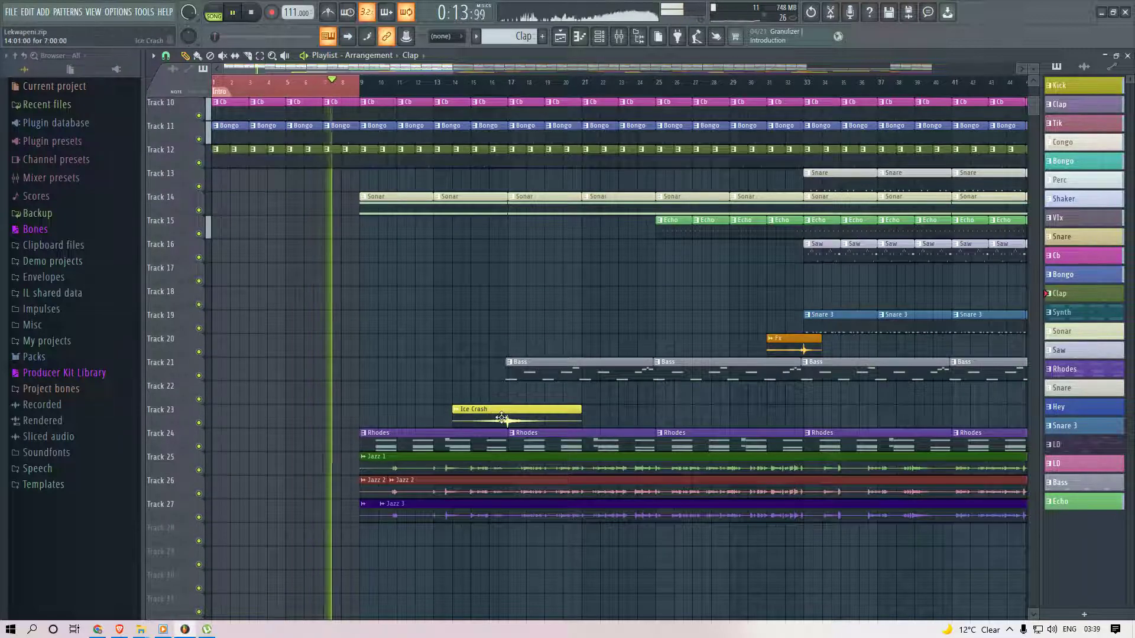
Place a copy of the Ice Crash clip on Track 22 from bar 6, with its peak at bar 9, and replay the loop.
click(496, 412)
click(319, 387)
drag(366, 396, 358, 392)
key(space)
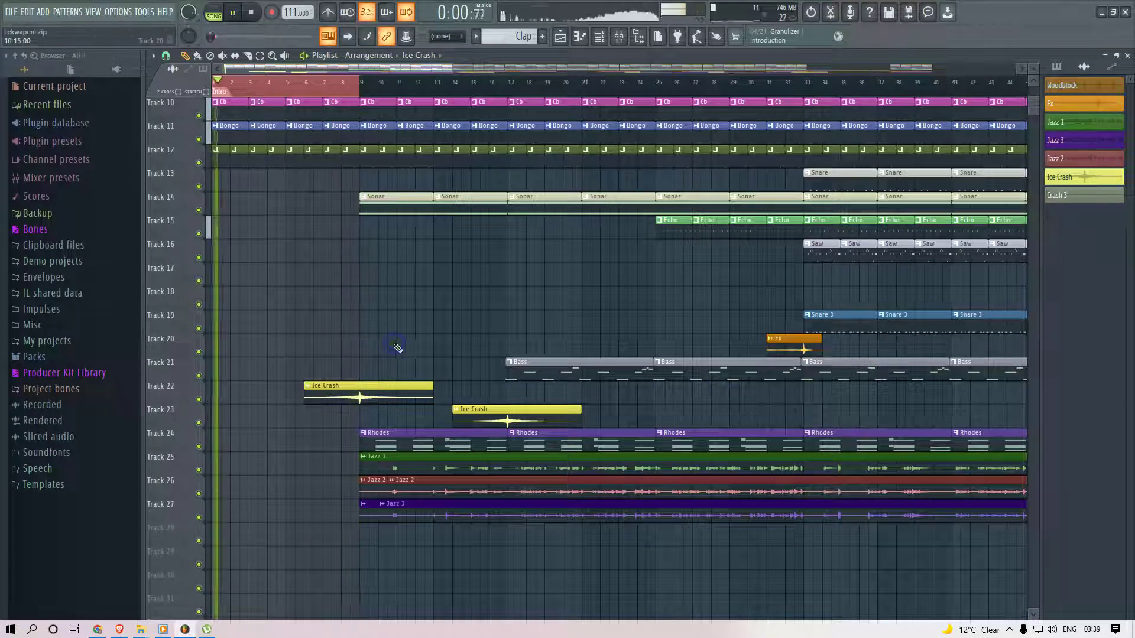
Set the playback loop to bars 9–17 using the first two Sonar clips on Track 14, and play it.
drag(371, 170, 496, 211)
key(ctrl+Return)
key(space)
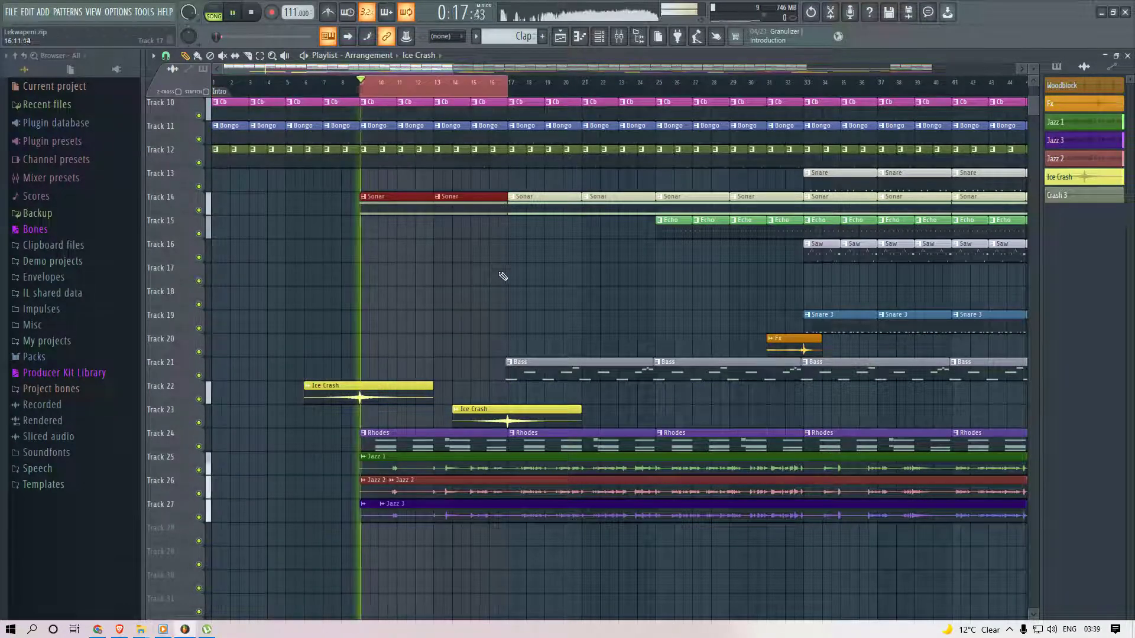
right_click(494, 276)
scroll(383, 273, up, 3)
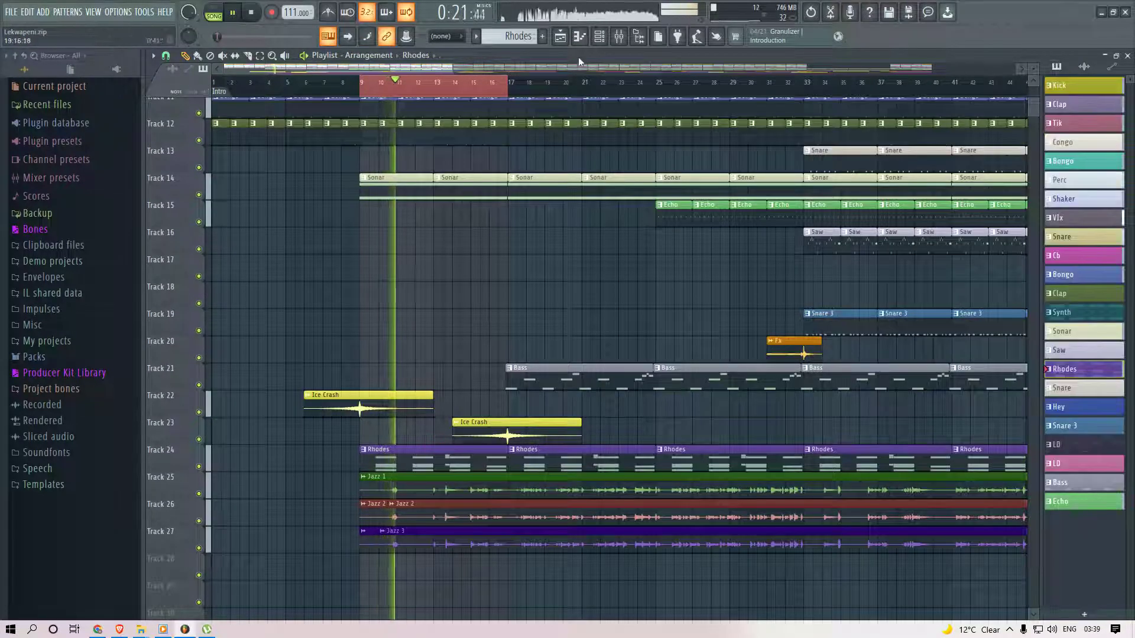
Insert a Polysix synth channel above Rhodes in the channel rack and load its VCF Oscillation preset.
click(599, 36)
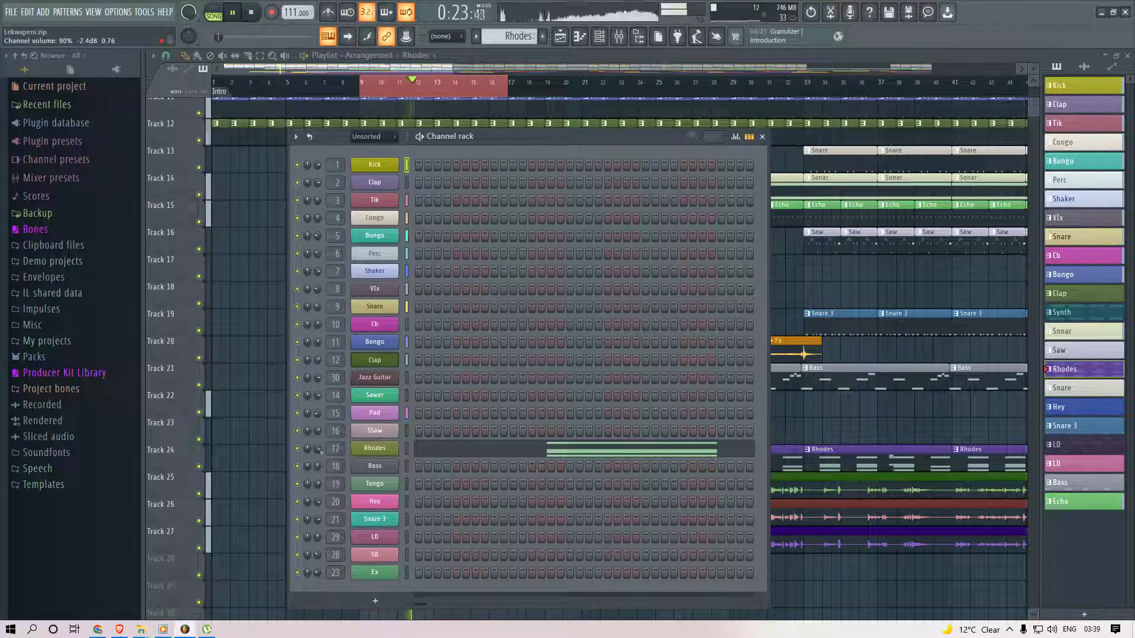
click(533, 461)
right_click(385, 452)
mouse_move(445, 524)
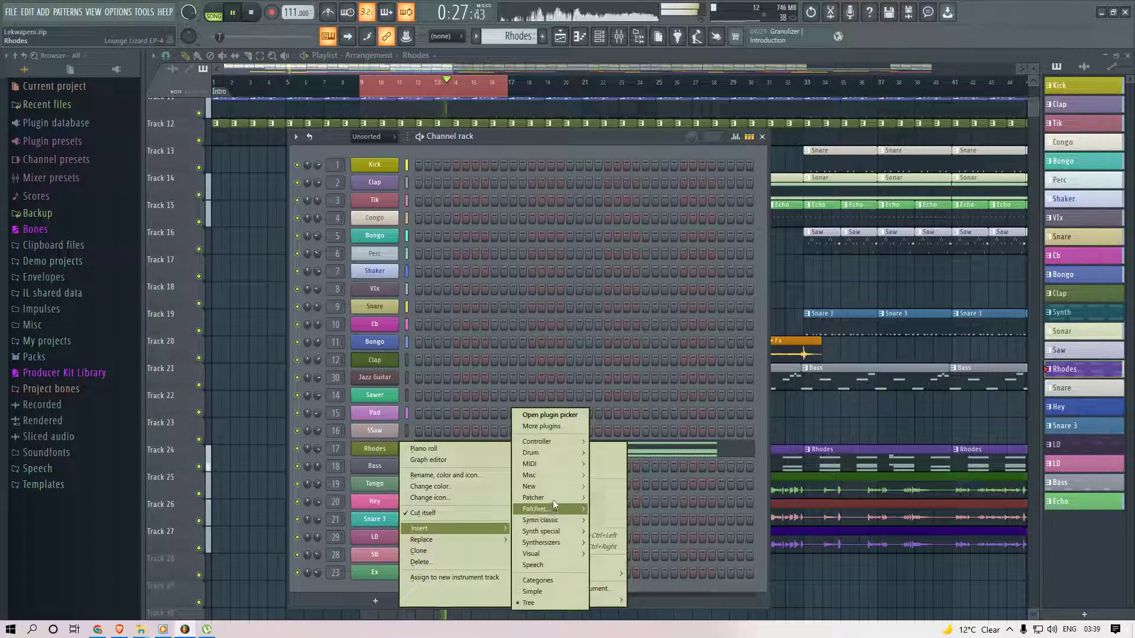
mouse_move(543, 544)
mouse_move(555, 523)
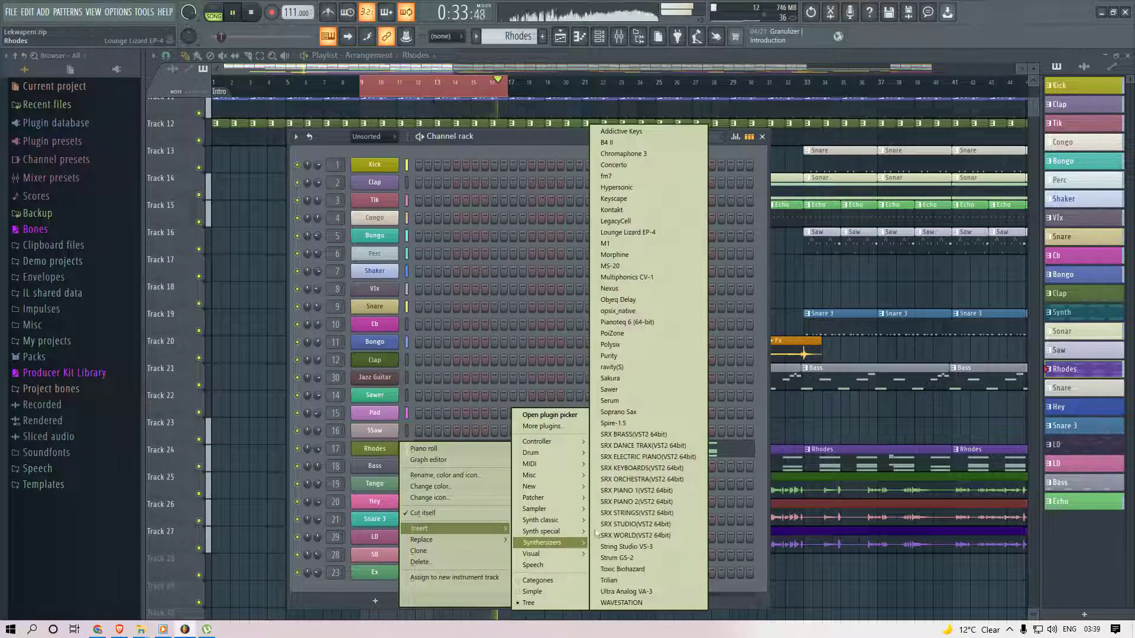
click(611, 344)
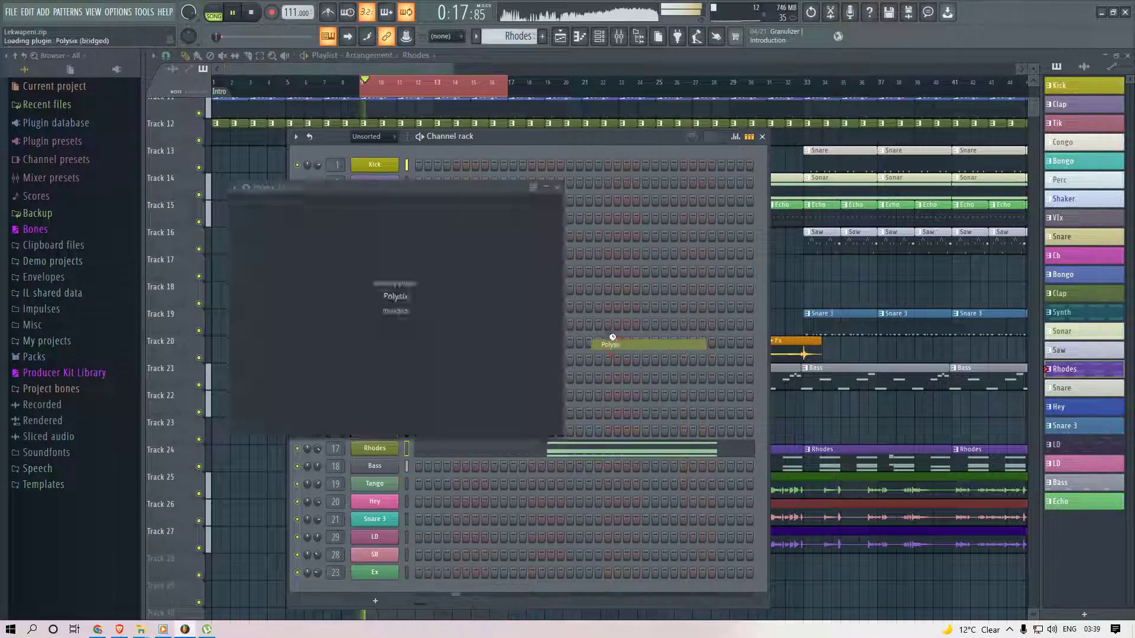
click(668, 187)
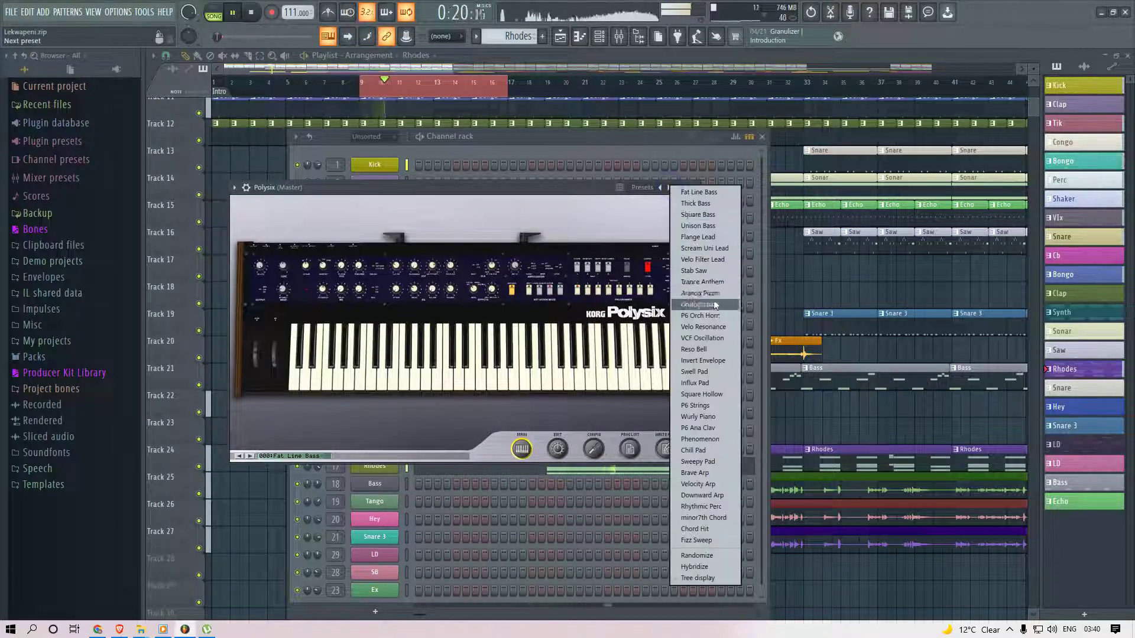
click(711, 335)
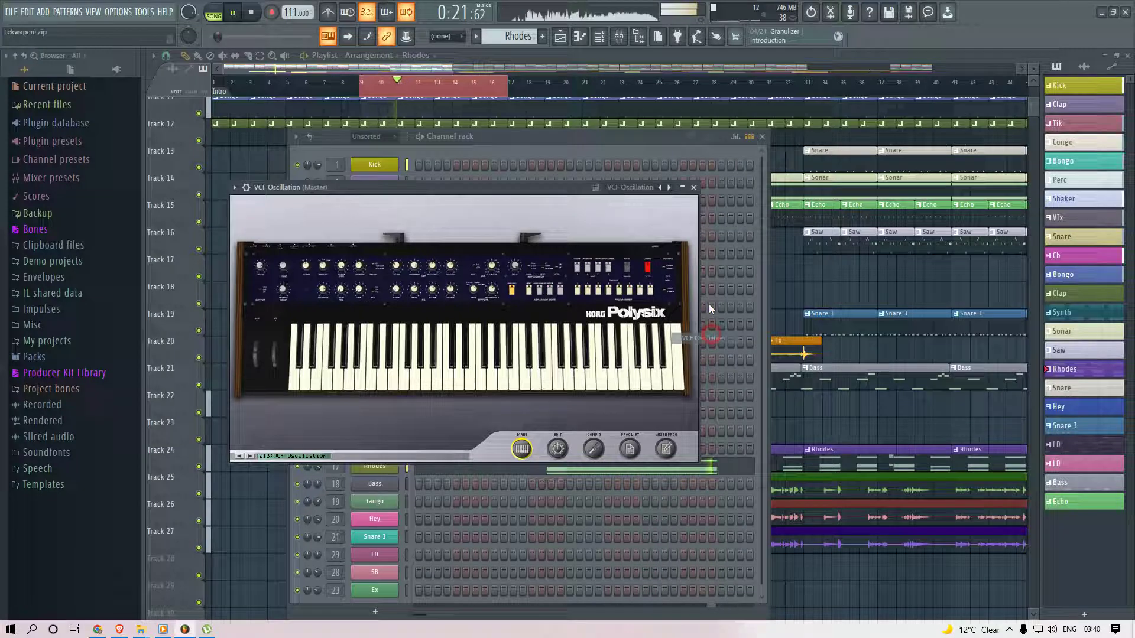
click(693, 188)
Copy the Rhodes channel's notes into the VCF Oscillation channel and play the pattern on its own.
right_click(394, 462)
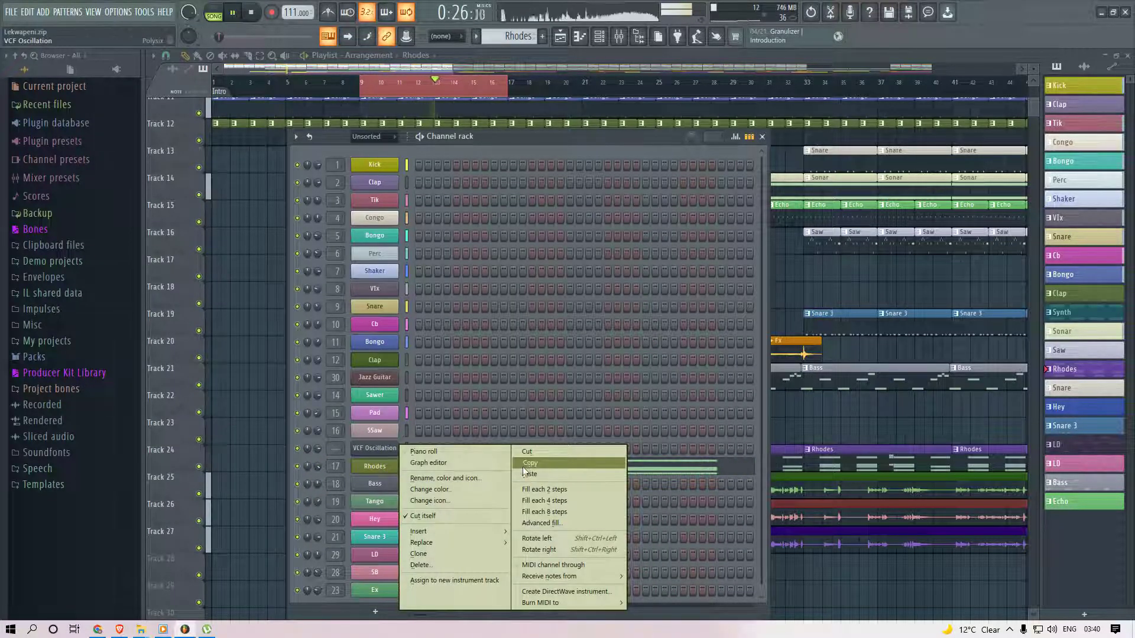
click(524, 464)
right_click(374, 448)
click(531, 473)
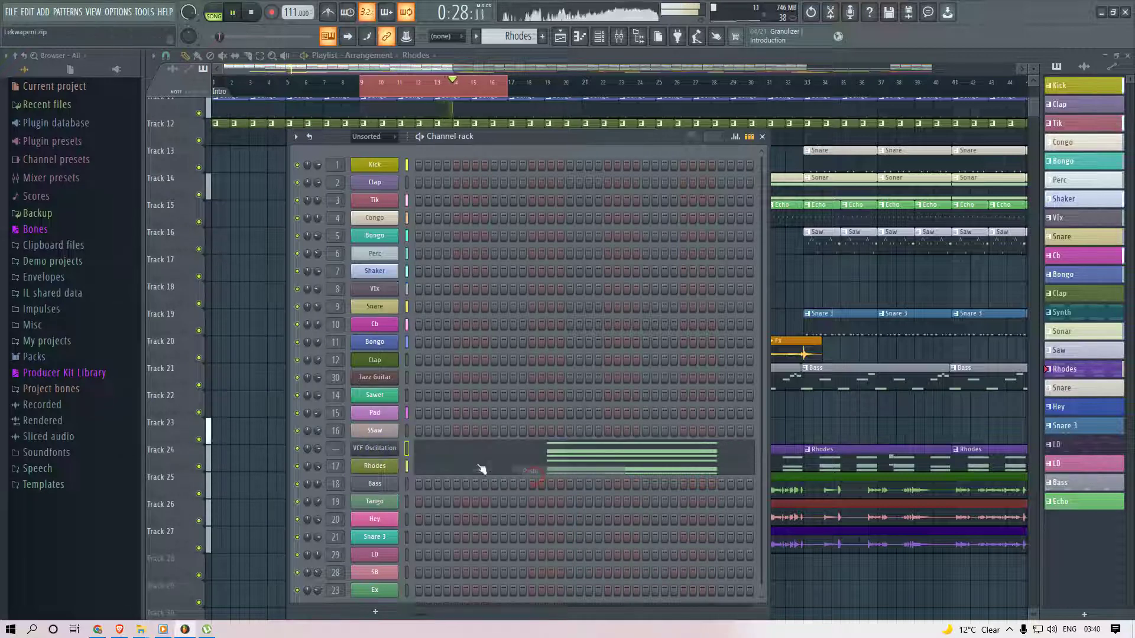
click(220, 17)
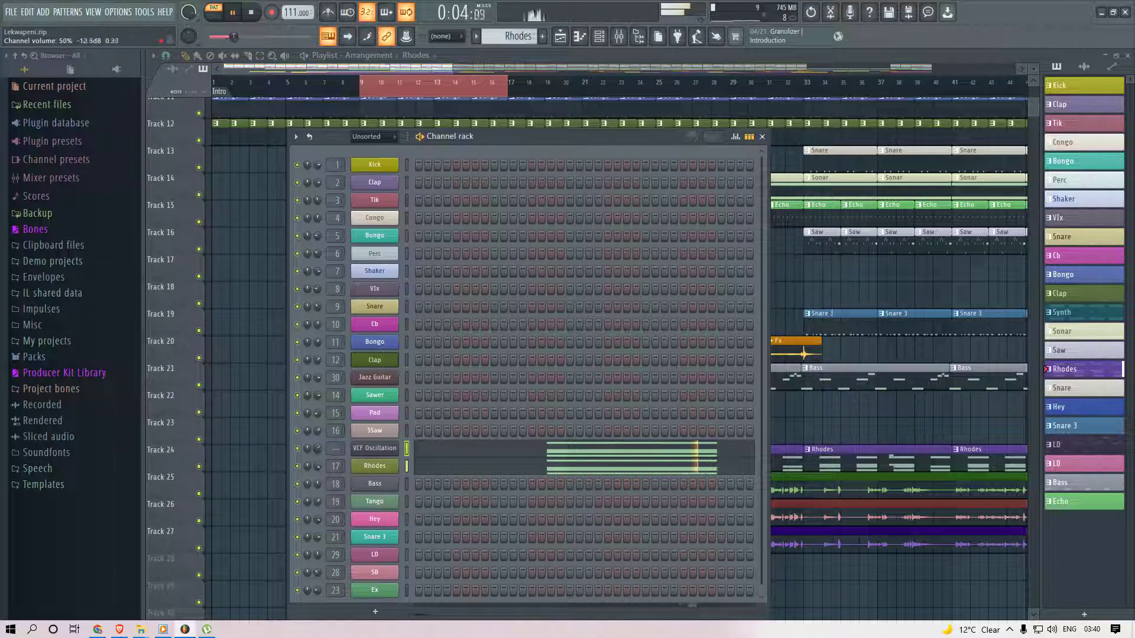
Give the VCF Oscillation channel a teal colour and shorten its name to VCF.
right_click(385, 457)
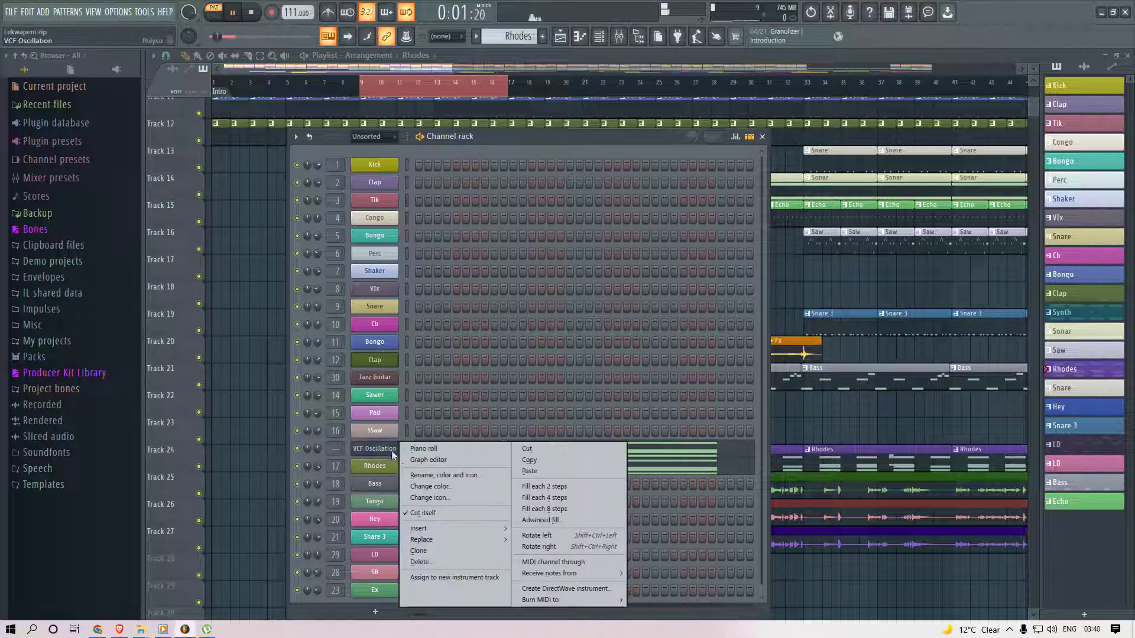
click(427, 471)
click(430, 464)
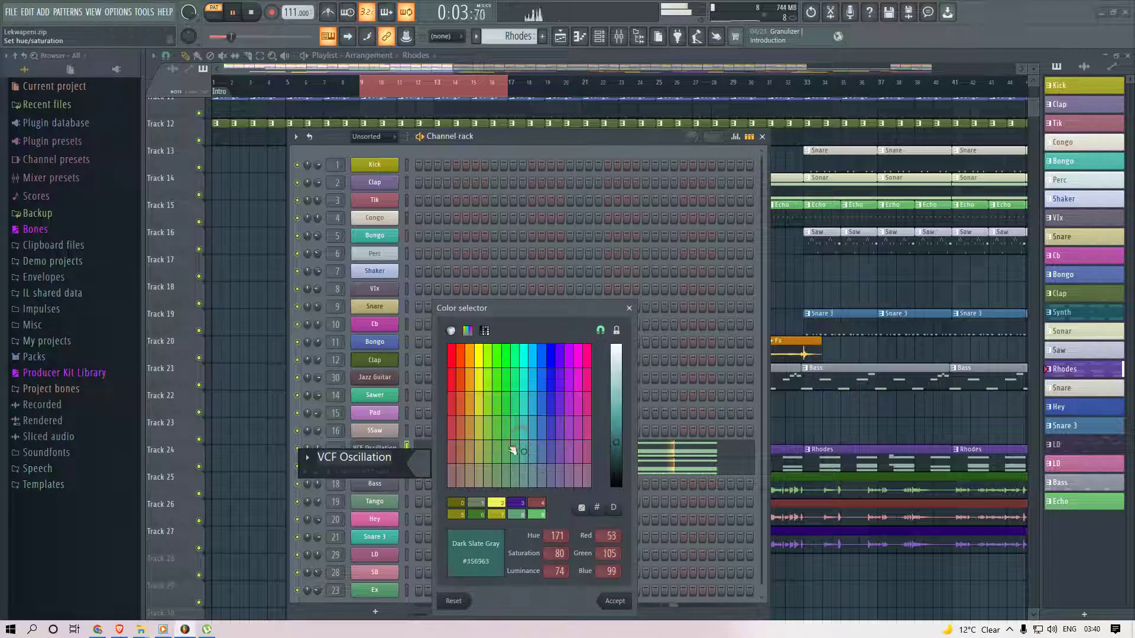
key(Return)
click(401, 467)
key(BackSpace)
key(BackSpace)
key(BackSpace)
key(BackSpace)
key(BackSpace)
key(BackSpace)
key(BackSpace)
key(Return)
Route the VCF channel to a free mixer track and move that track to position 28, before SB and LD.
click(387, 465)
click(246, 187)
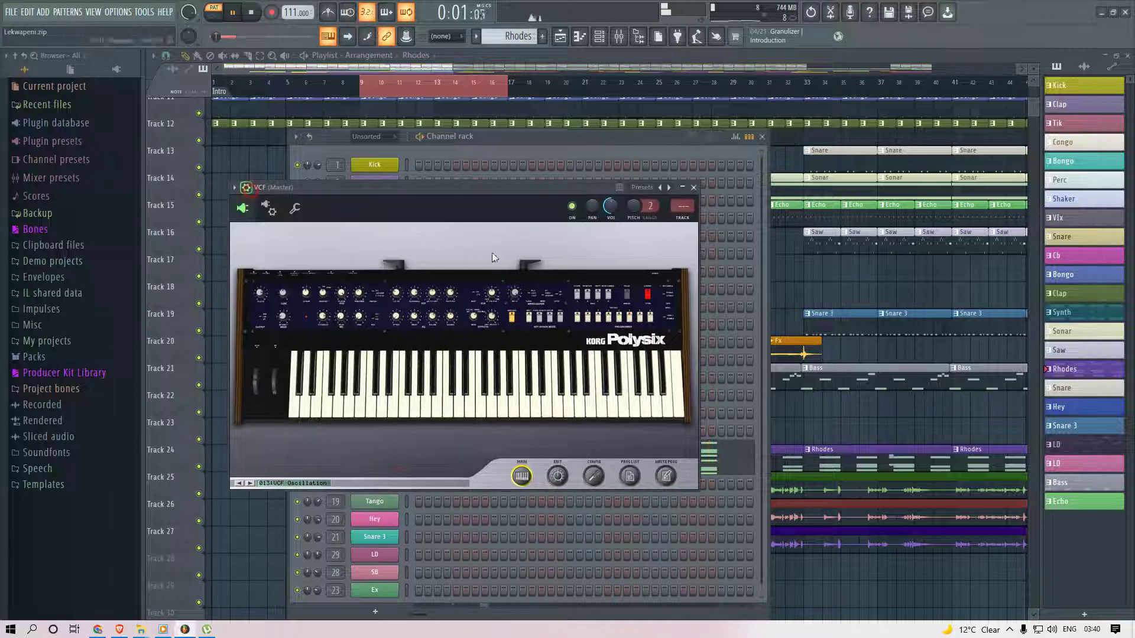
key(ctrl+l)
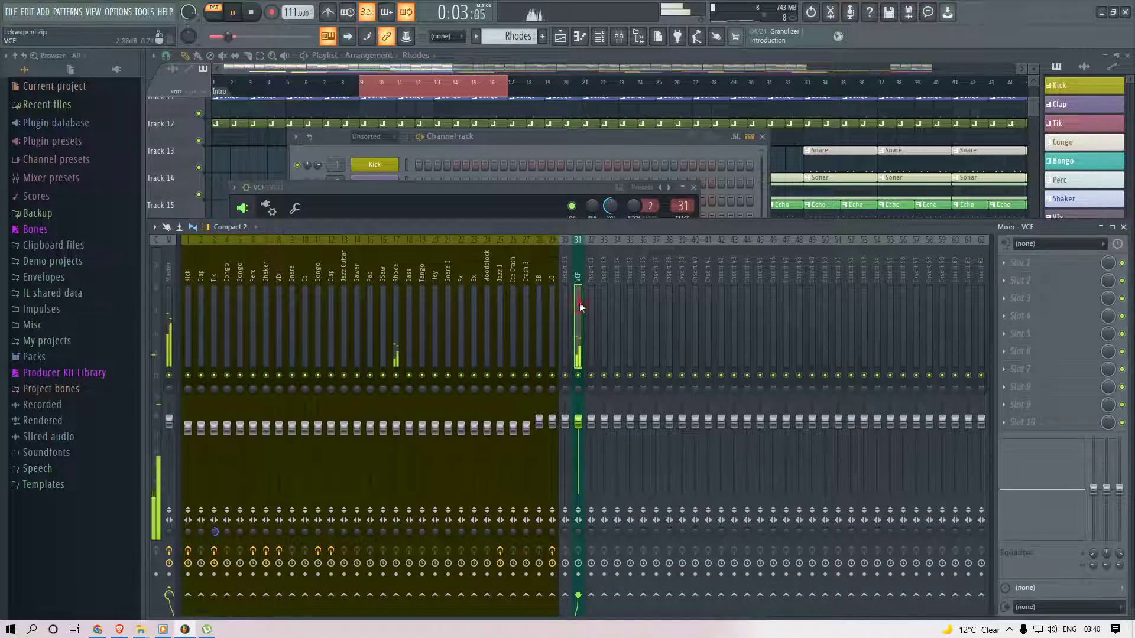
key(alt+Left)
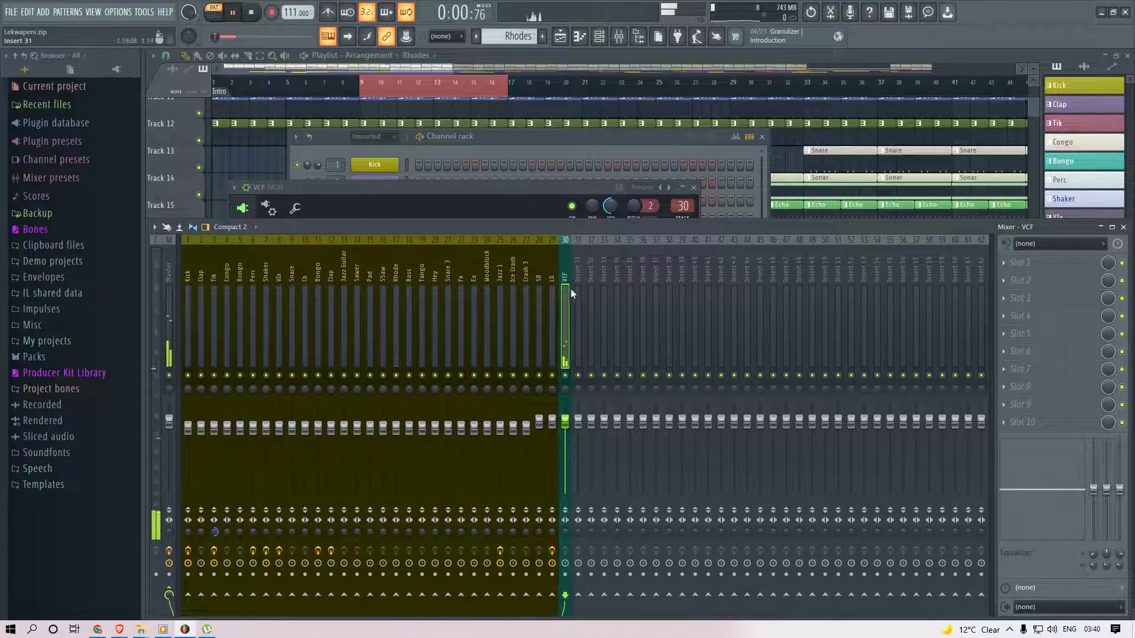
key(alt+Left)
key(alt+Left)
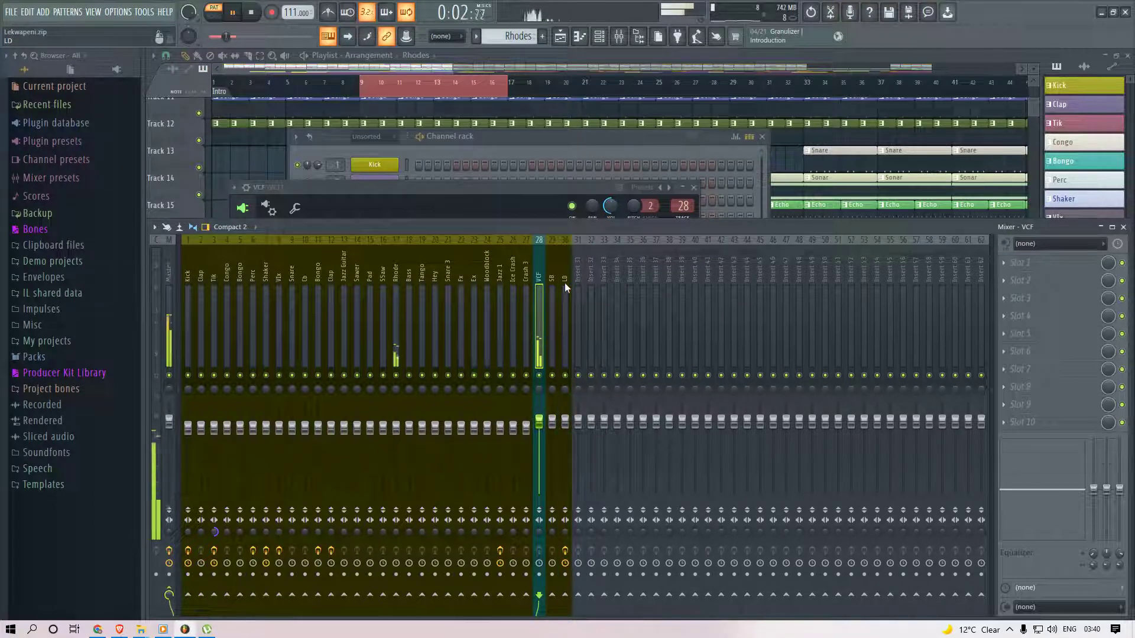
Recolour the whole group of mixer tracks 1 to 30, including VCF, in the same dark yellow.
click(565, 282)
right_click(215, 237)
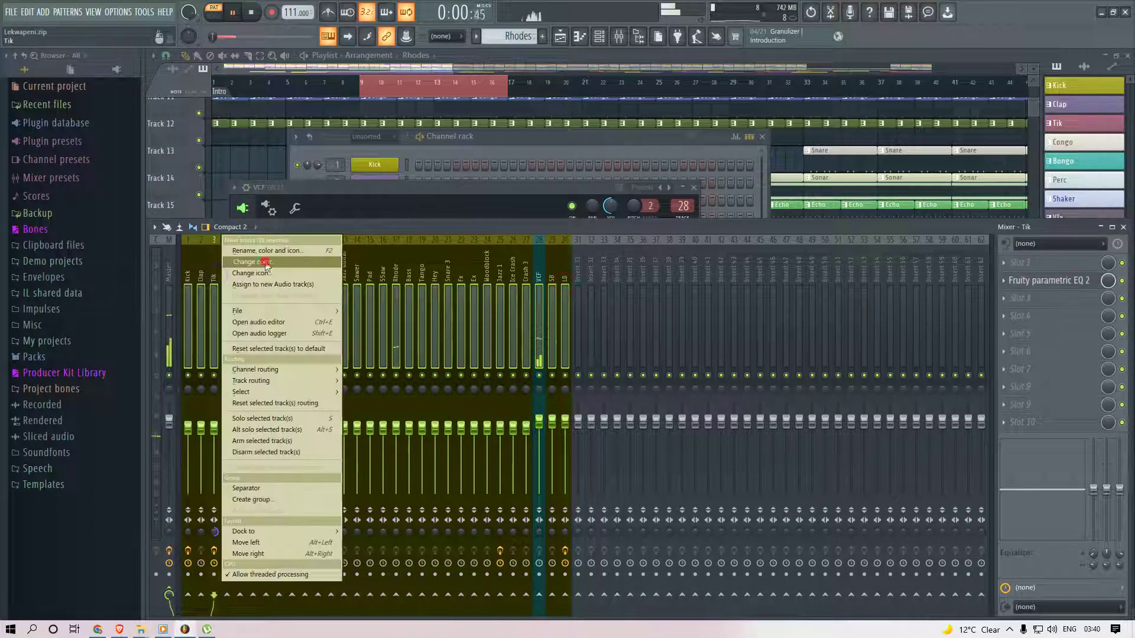
click(266, 262)
click(425, 516)
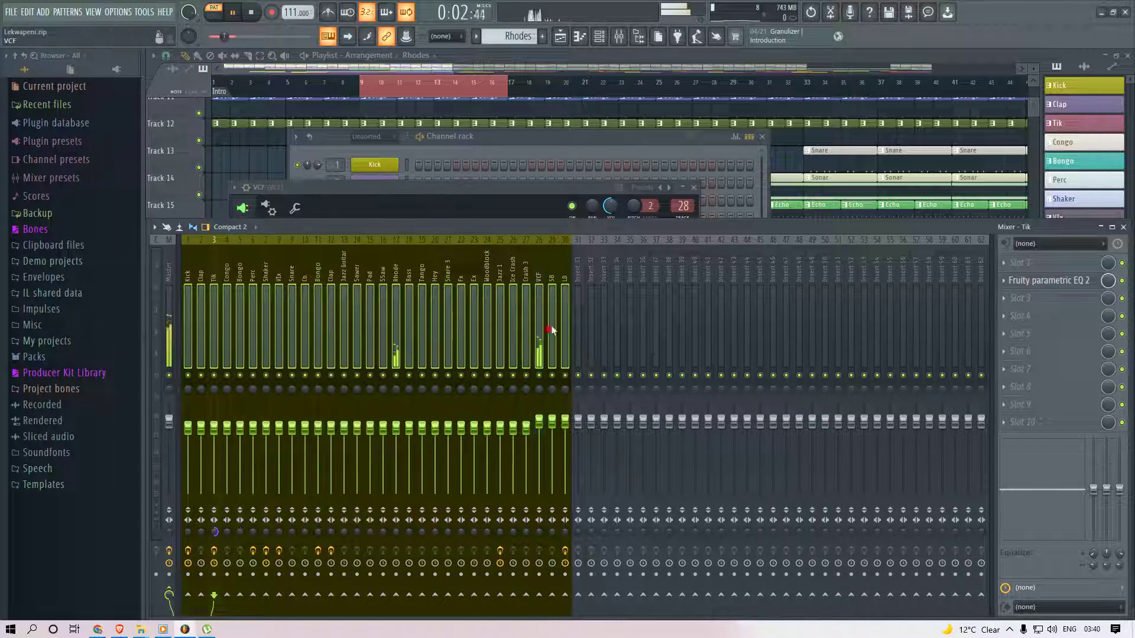
Add Fruity parametric EQ 2 to slot 3 of VCF mixer track 28.
click(539, 322)
click(1029, 298)
mouse_move(1016, 314)
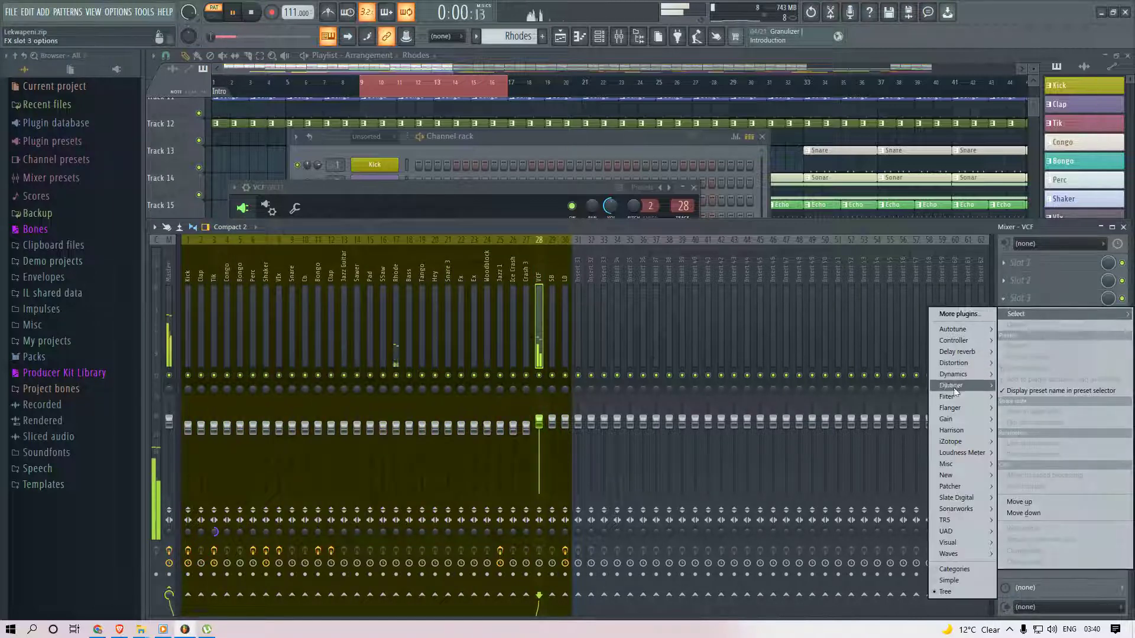
mouse_move(947, 397)
click(906, 453)
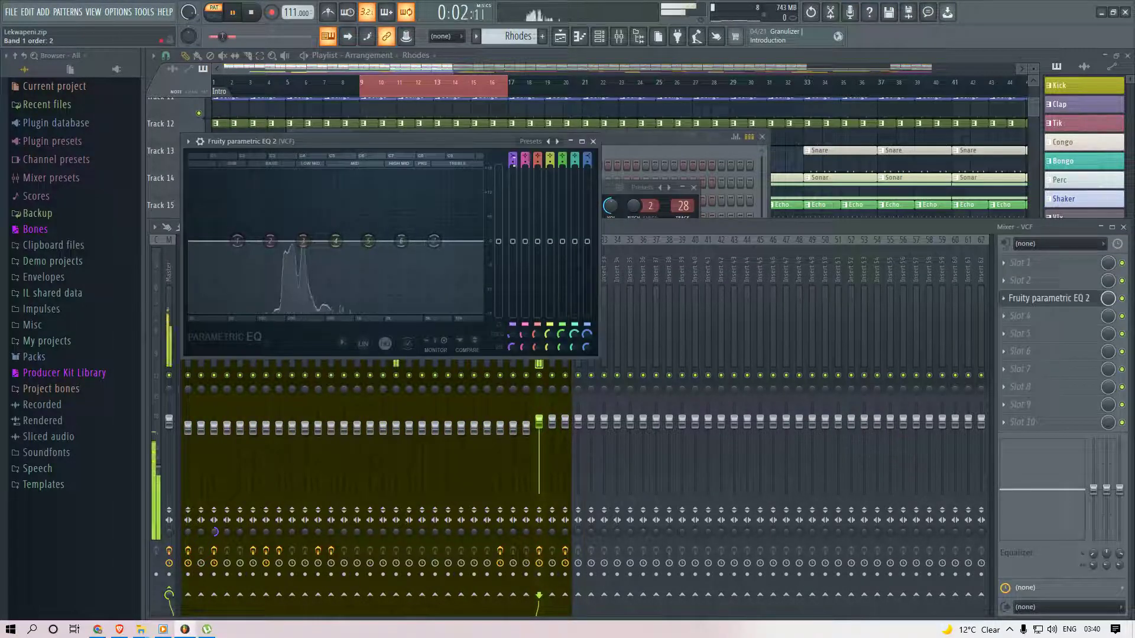
Turn EQ band 1 into a high-pass filter with a raised cutoff on VCF, and play the bar 9 loop in song mode.
scroll(513, 156, down, 2)
scroll(513, 159, down, 1)
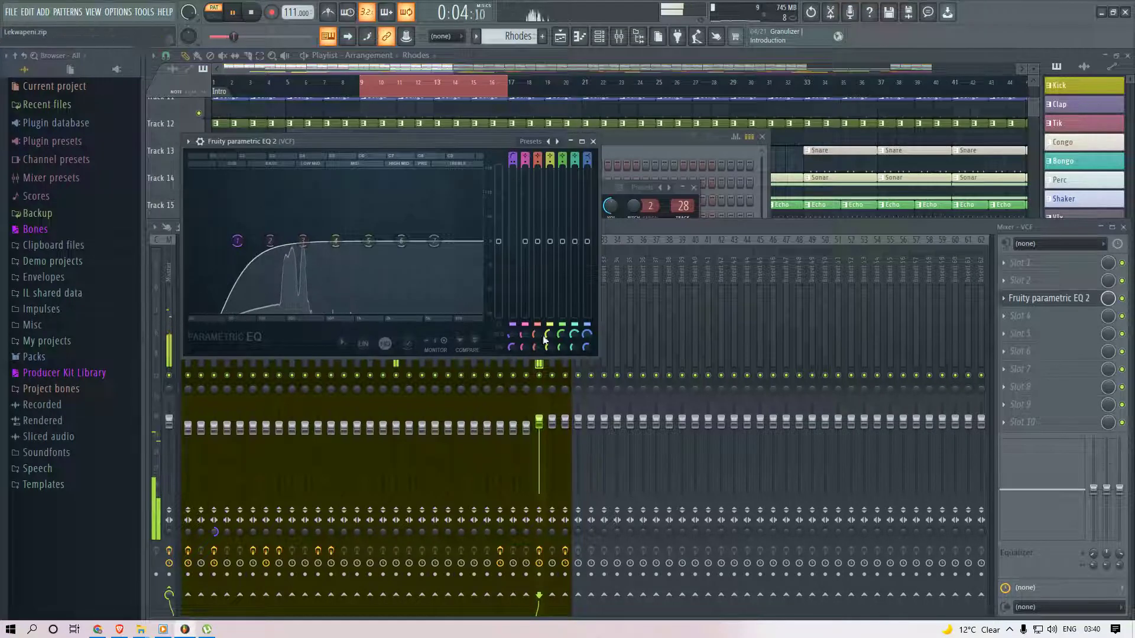
drag(512, 335, 512, 301)
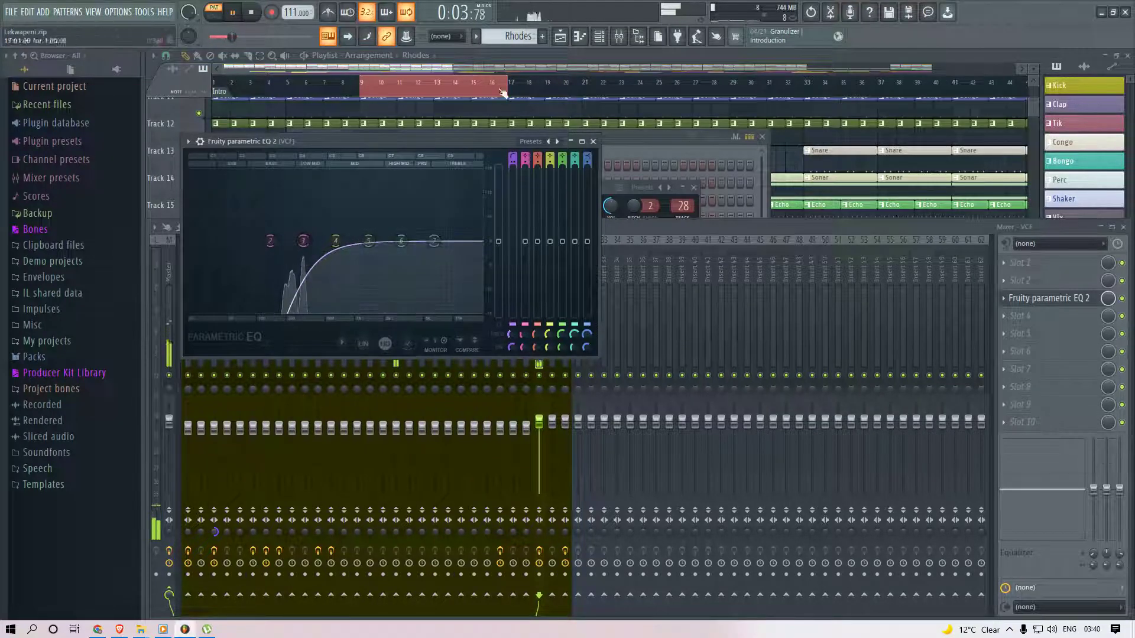
click(420, 91)
key(space)
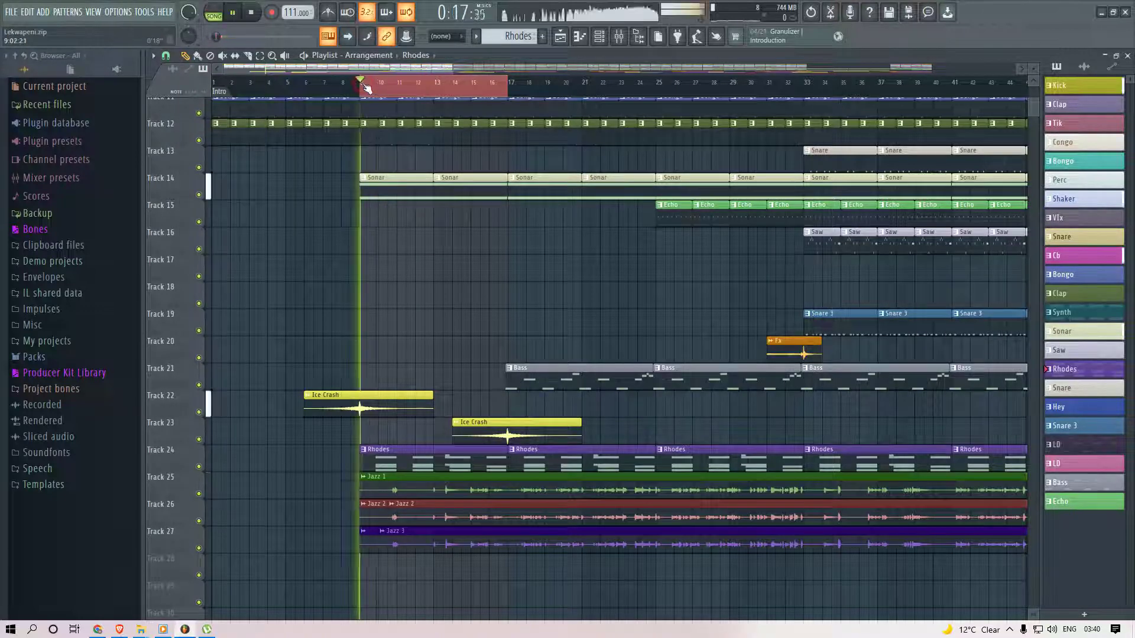
Duplicate all VCF chord notes one octave higher in the piano roll and return to the playlist.
click(601, 36)
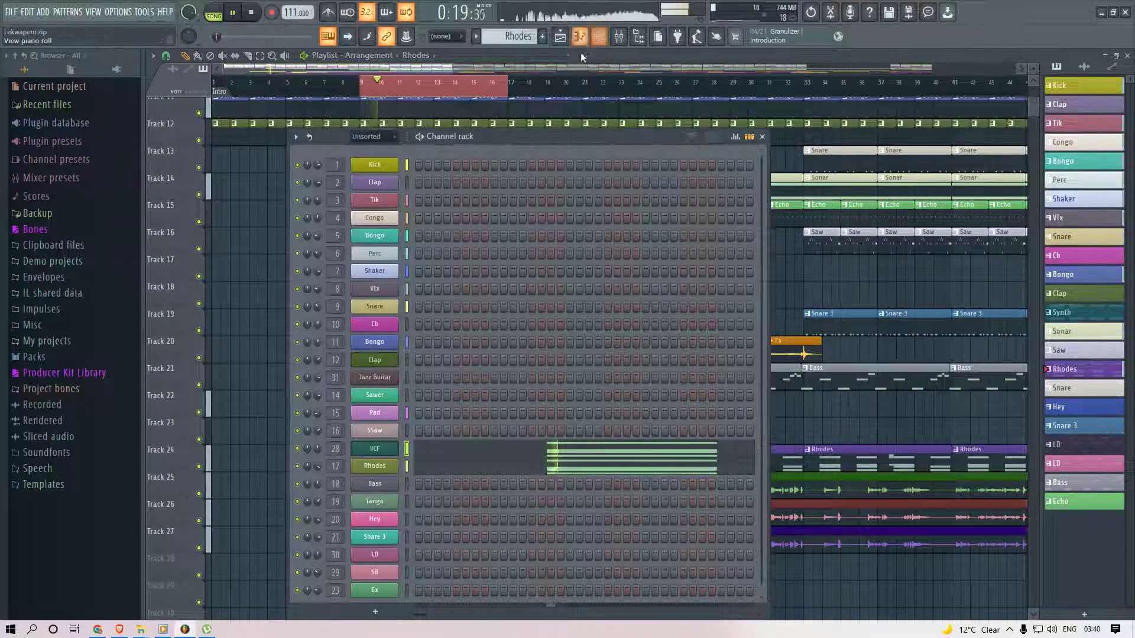
click(436, 455)
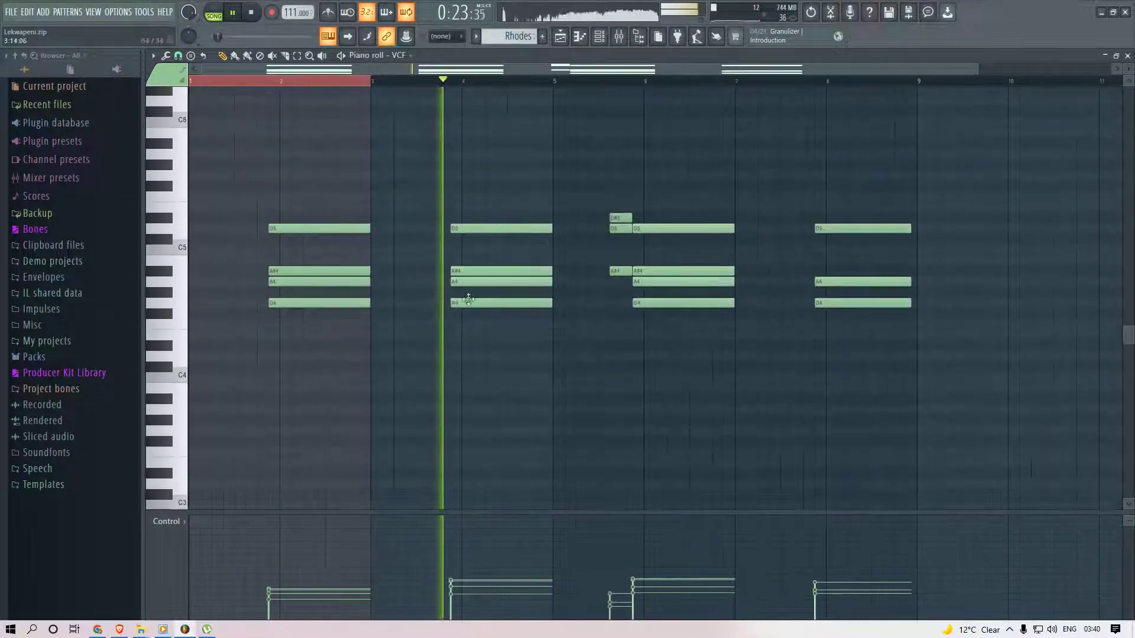
drag(970, 401, 291, 126)
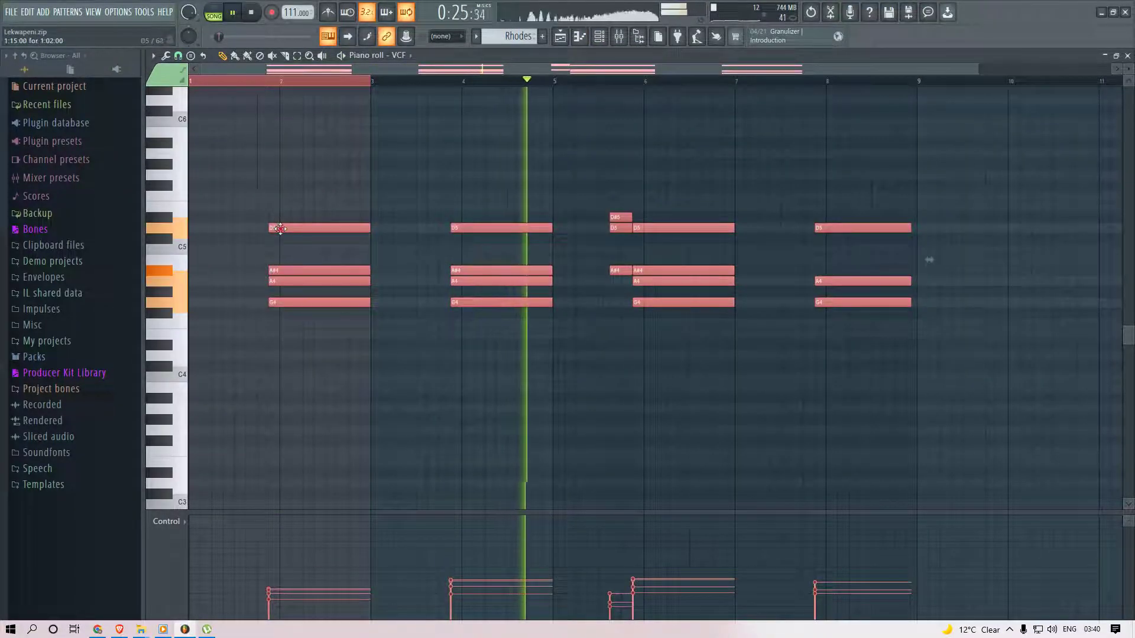
mouse_move(277, 230)
mouse_down()
mouse_move(259, 166)
mouse_move(307, 206)
mouse_move(285, 232)
mouse_up()
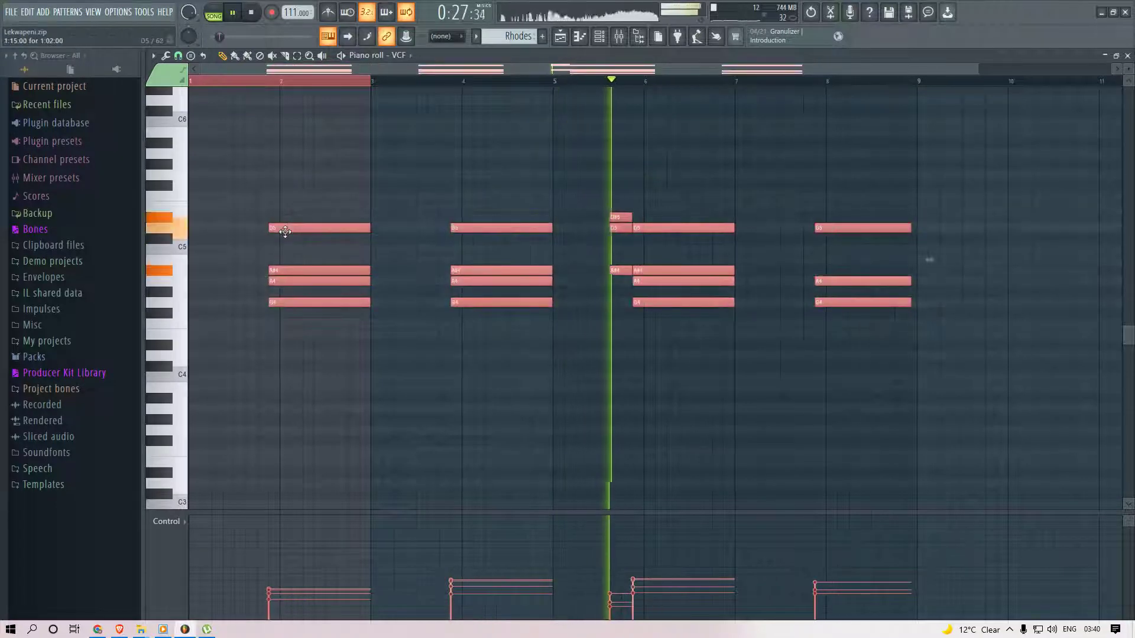
key(ctrl+Up)
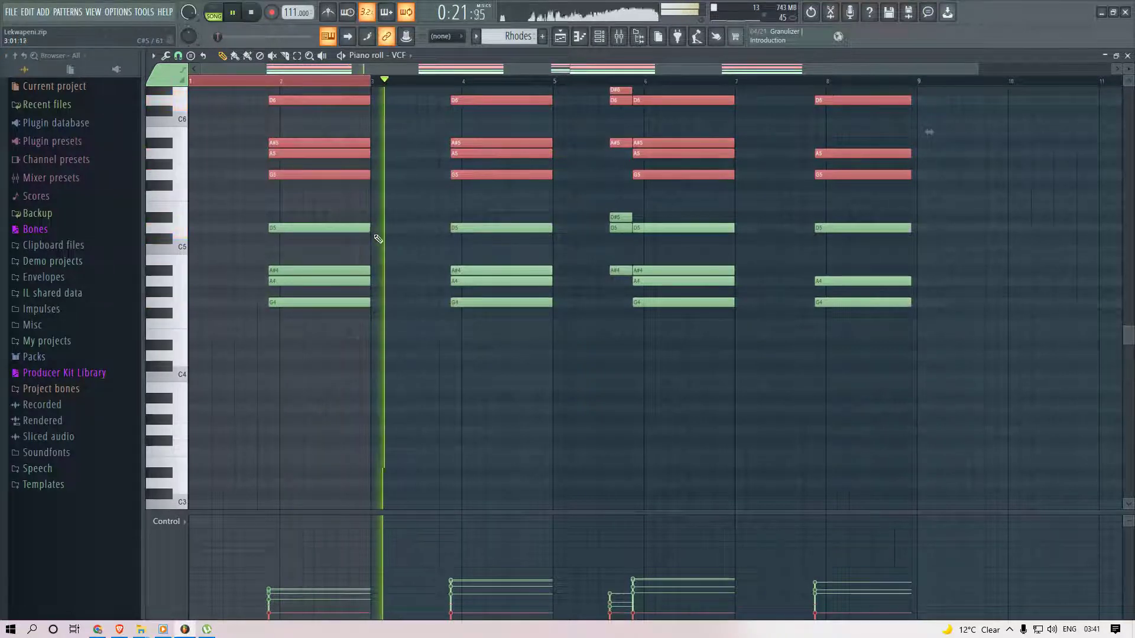
click(405, 310)
click(554, 42)
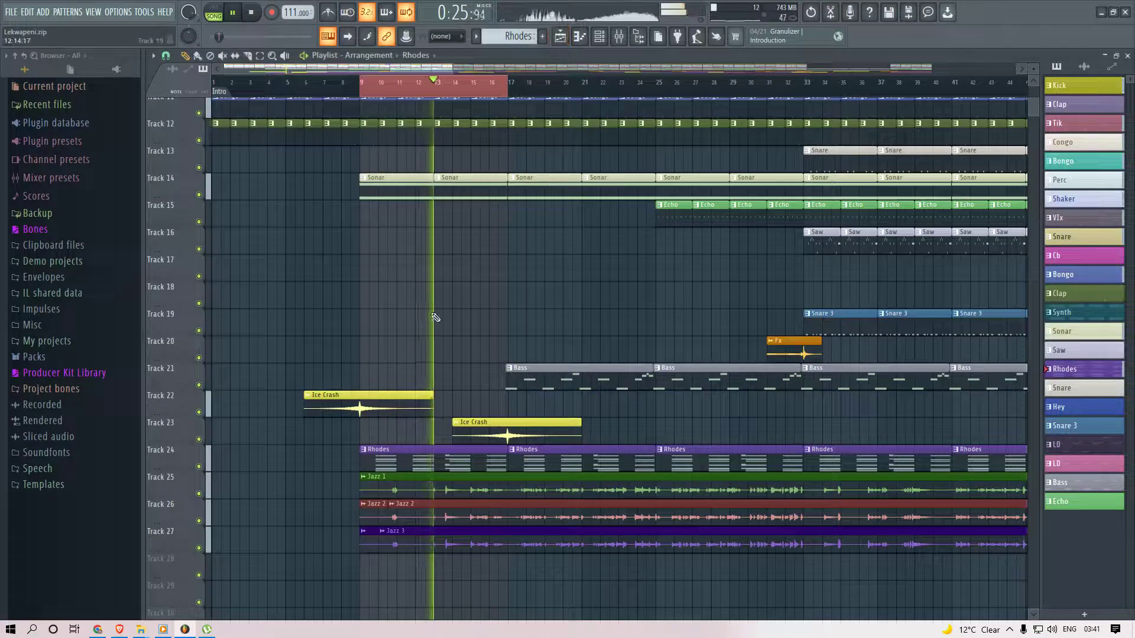
Move the Ice Crash clips from Track 22 onto Track 23 and stop playback.
drag(392, 395, 392, 422)
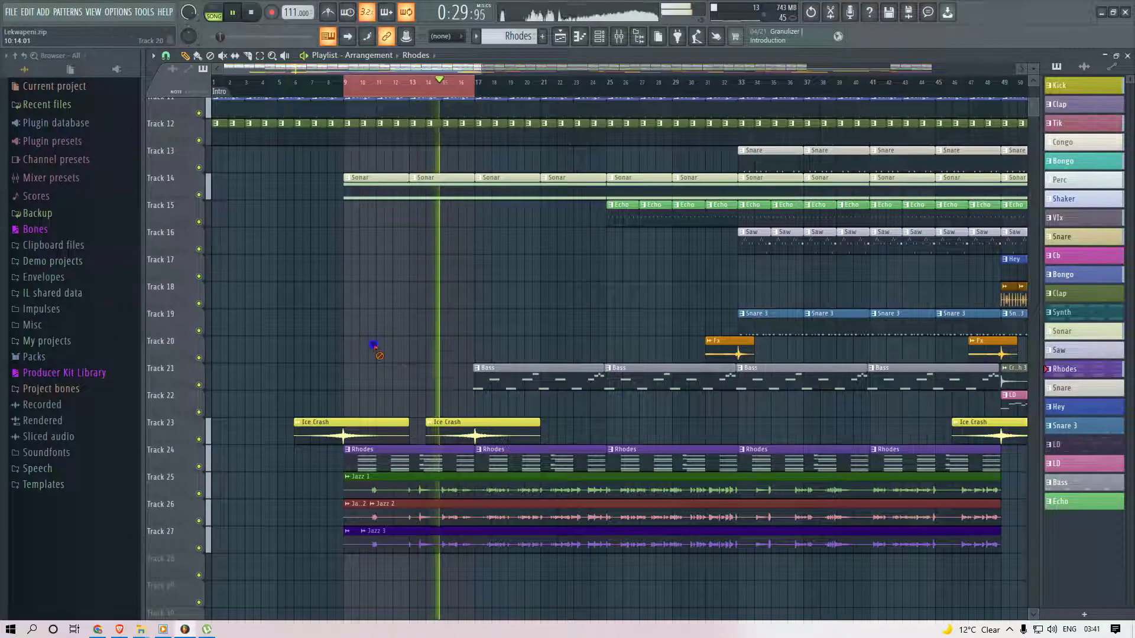
scroll(454, 370, up, 3)
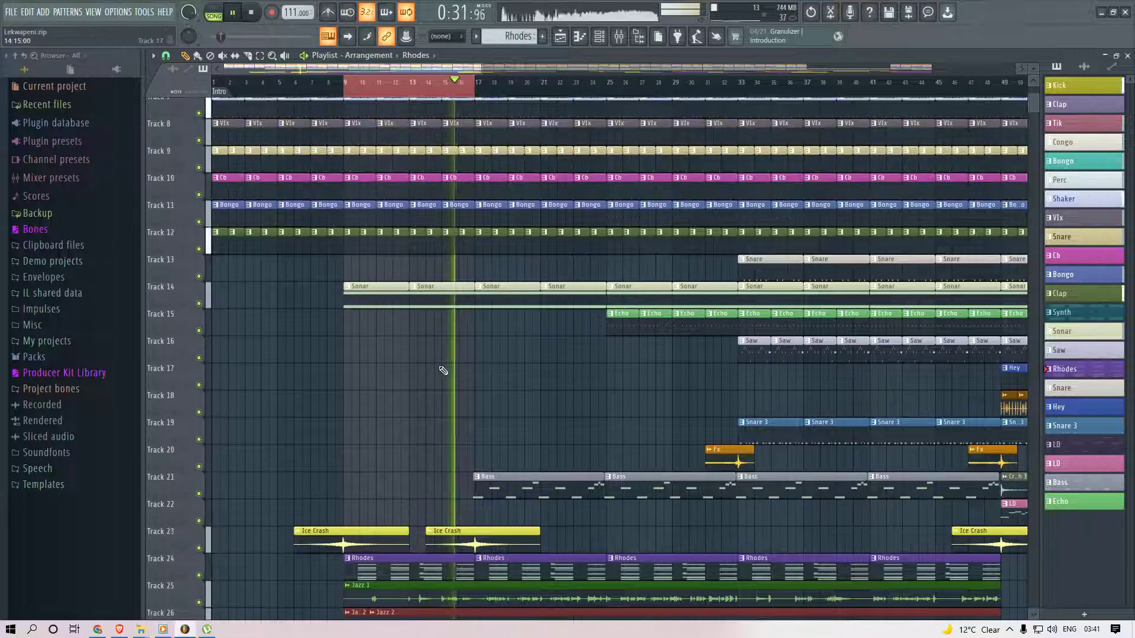
scroll(443, 372, up, 4)
scroll(436, 353, down, 7)
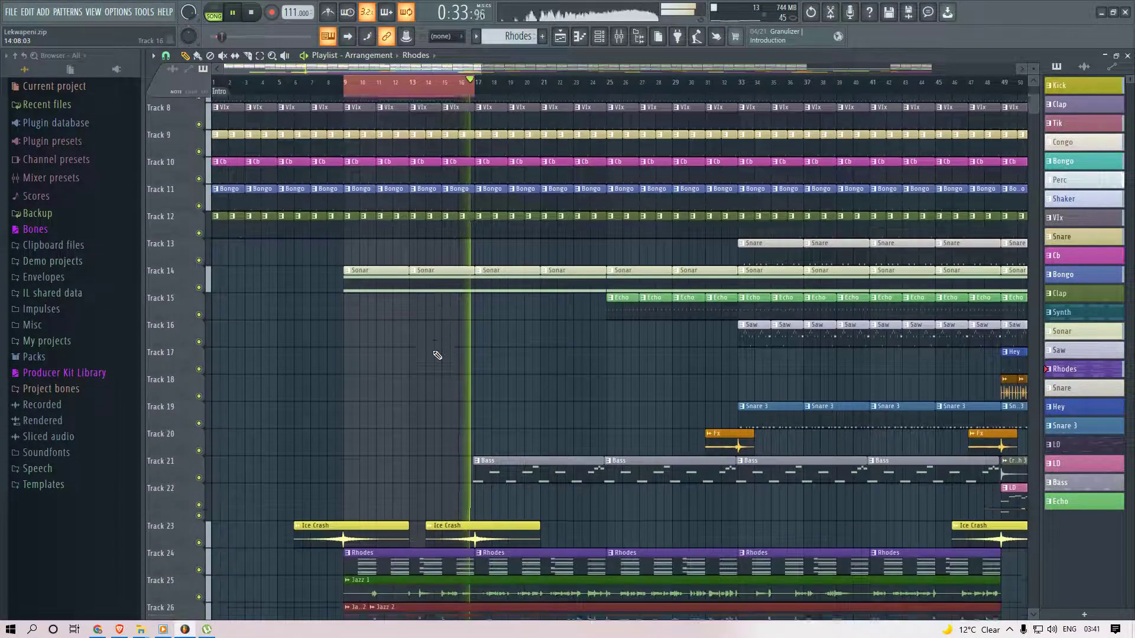
key(space)
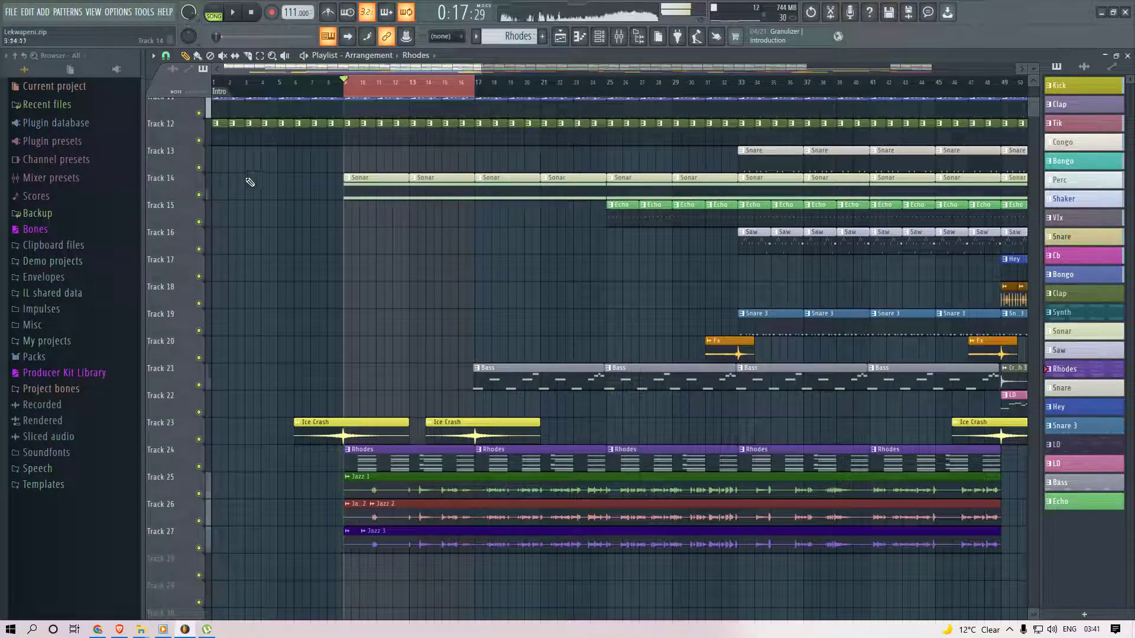
Solo Track 14 to listen to the Sonar pad on its own, check its channel, and restore all tracks.
right_click(201, 196)
key(space)
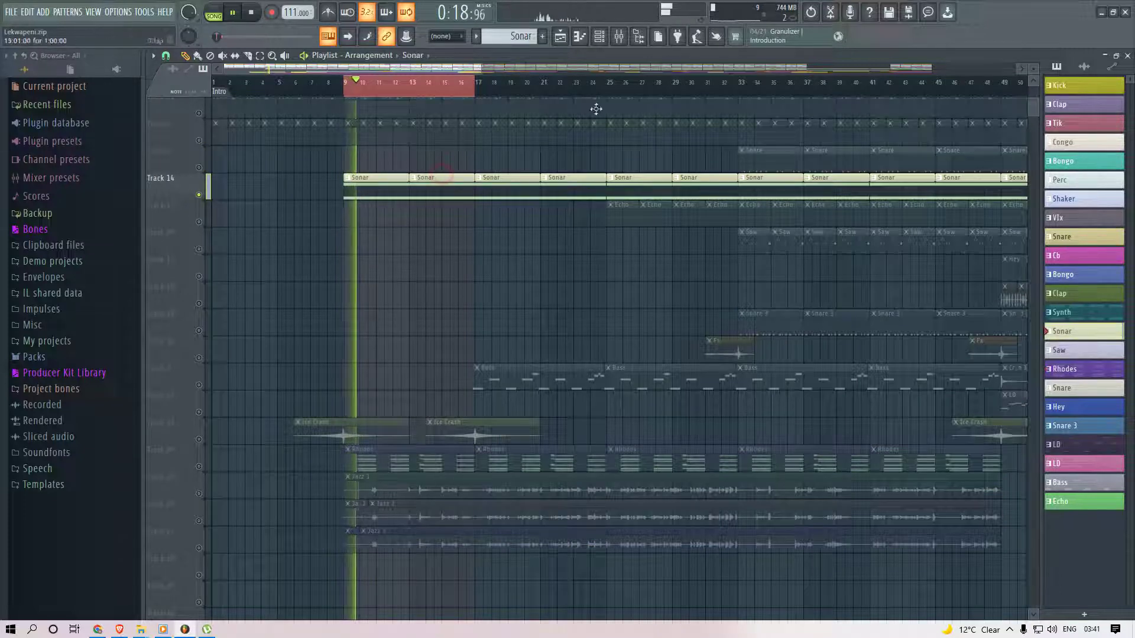
key(F6)
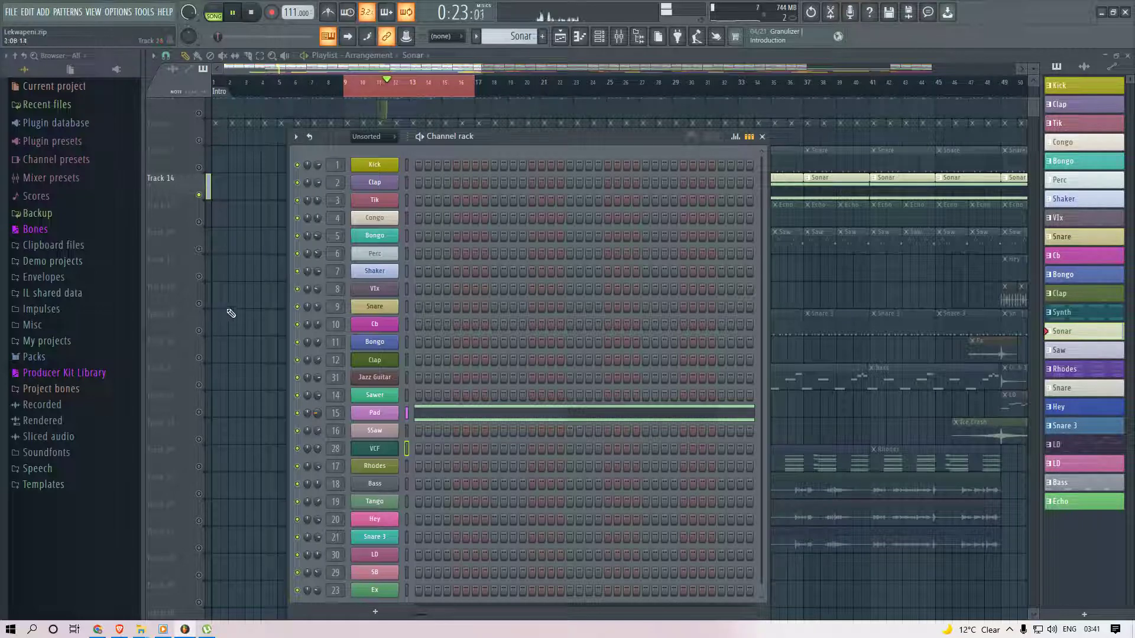
key(F6)
right_click(201, 195)
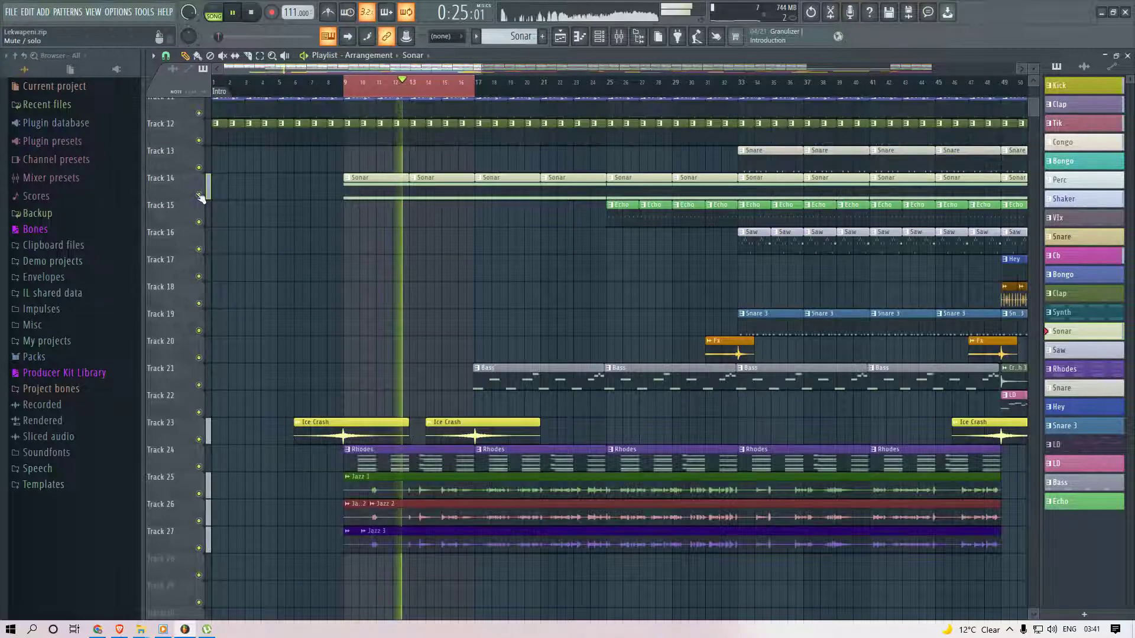
Replay from bar 9 and set the AHtek part in the Pad channel's Purity to level -15.63 and chorus 54.0.
click(346, 88)
click(361, 190)
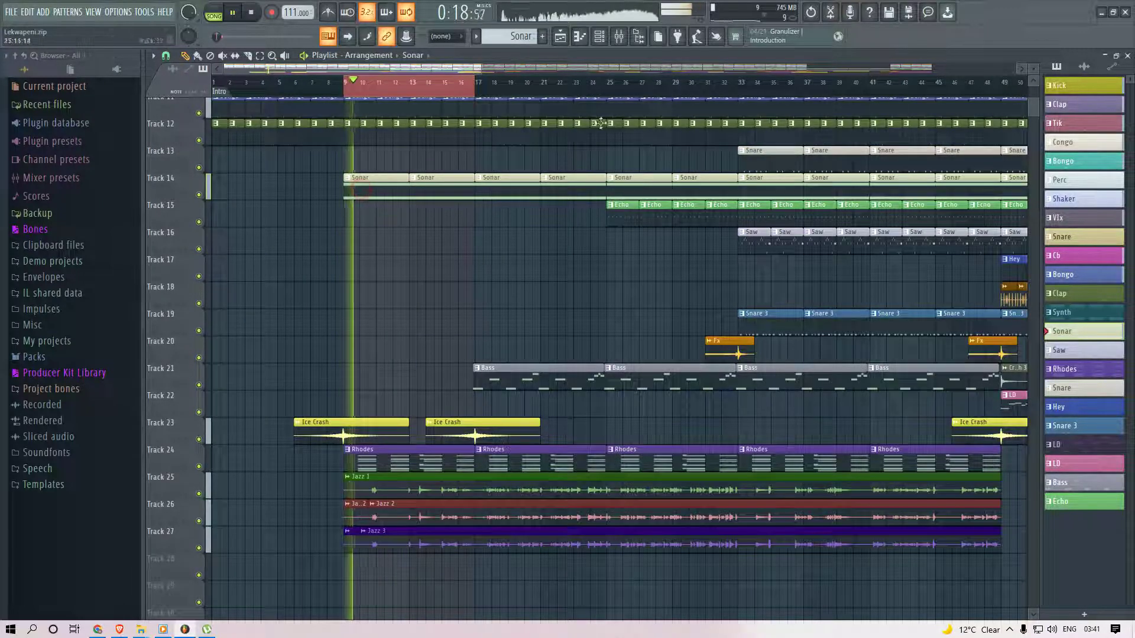
key(F6)
click(376, 412)
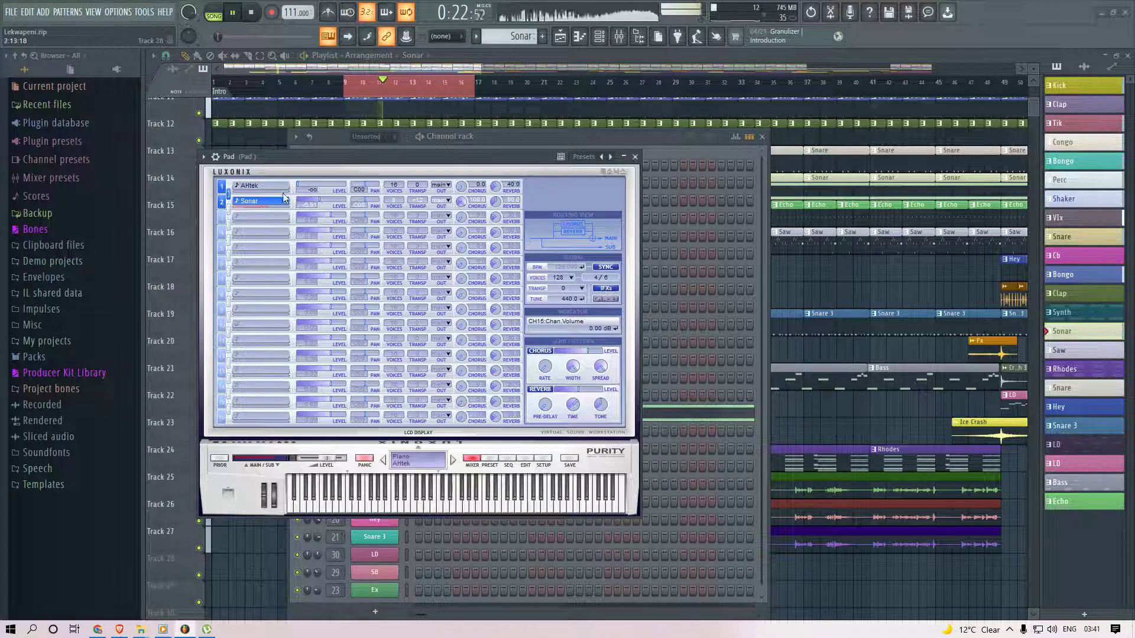
drag(304, 189, 329, 196)
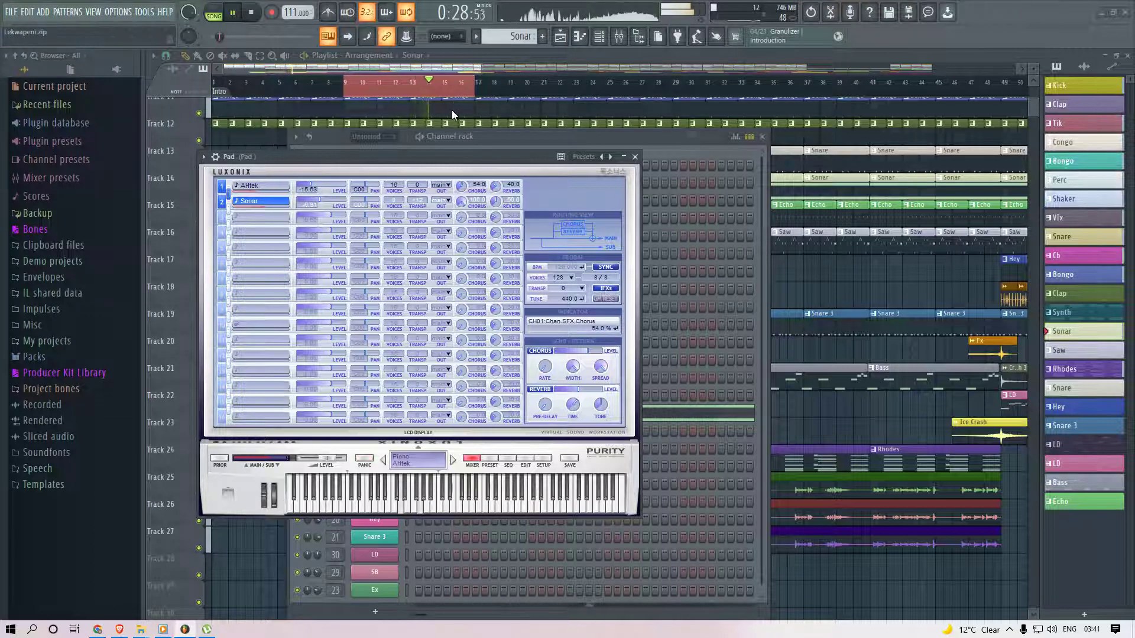
click(273, 541)
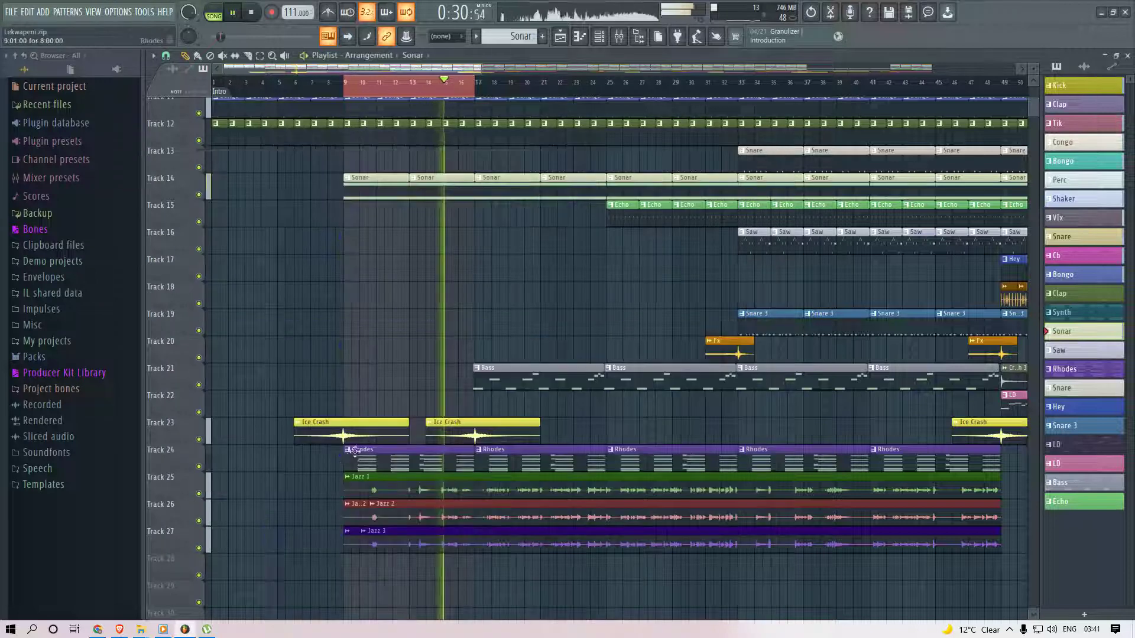
Review the Rhodes channel's Lounge Lizard with the BFly 1 program, including its chorus and tremolo settings.
click(362, 464)
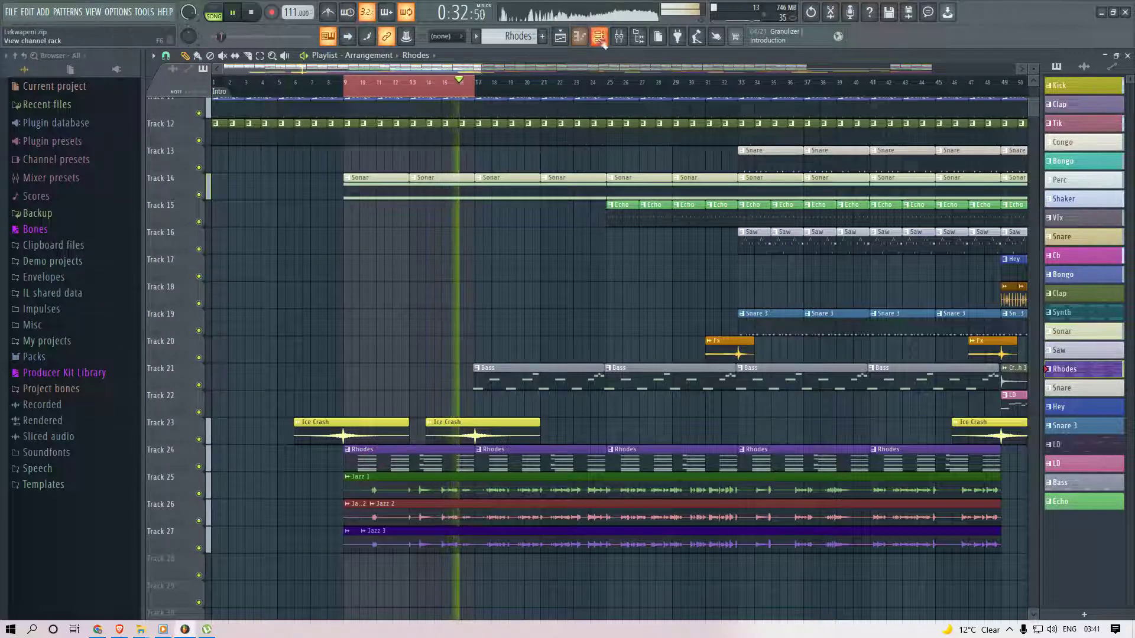
key(F6)
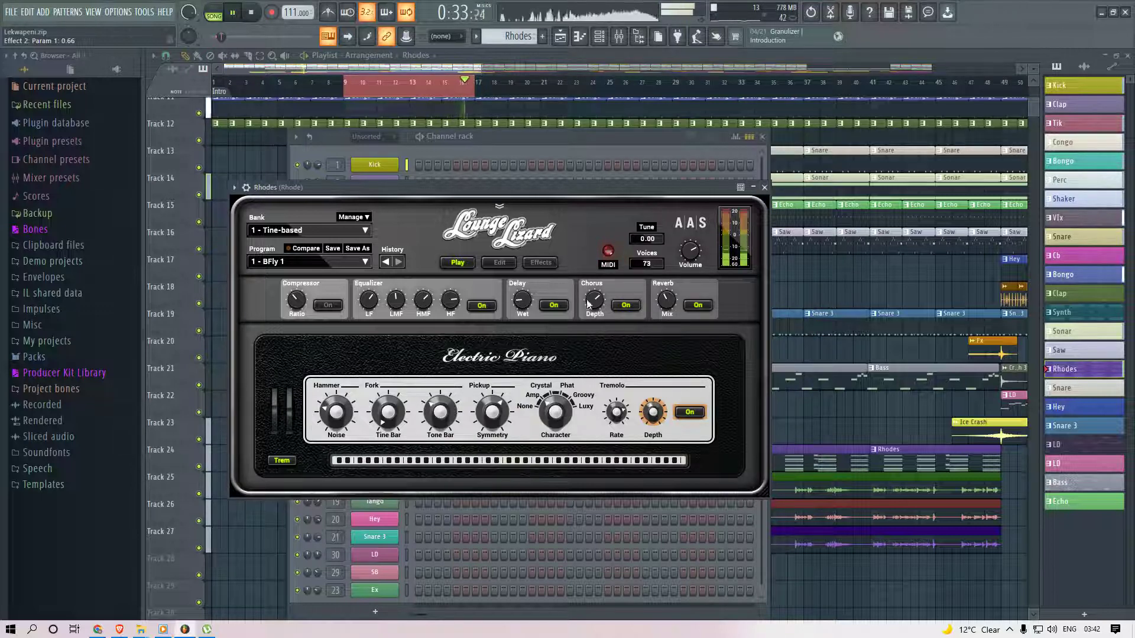
key(F12)
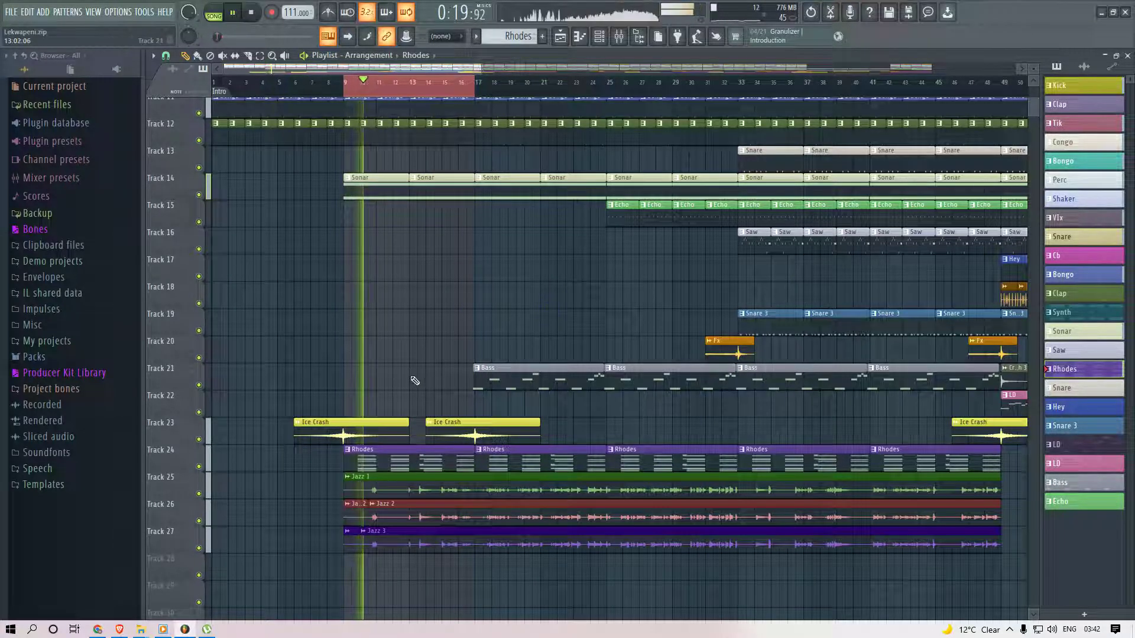
Move the playback loop to the eight bars from bar 17 and play it.
scroll(467, 254, down, 3)
scroll(438, 227, up, 4)
key(space)
drag(414, 186, 471, 205)
key(ctrl+Return)
ctrl+click(480, 254)
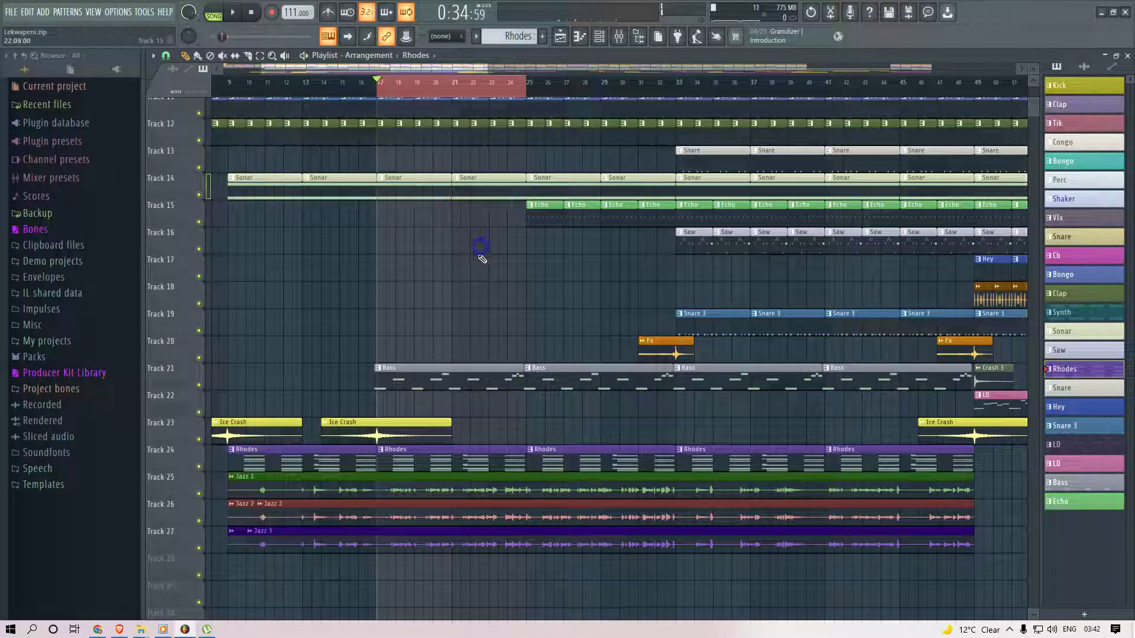
key(space)
Set the Bass channel's volume to 49%.
click(417, 382)
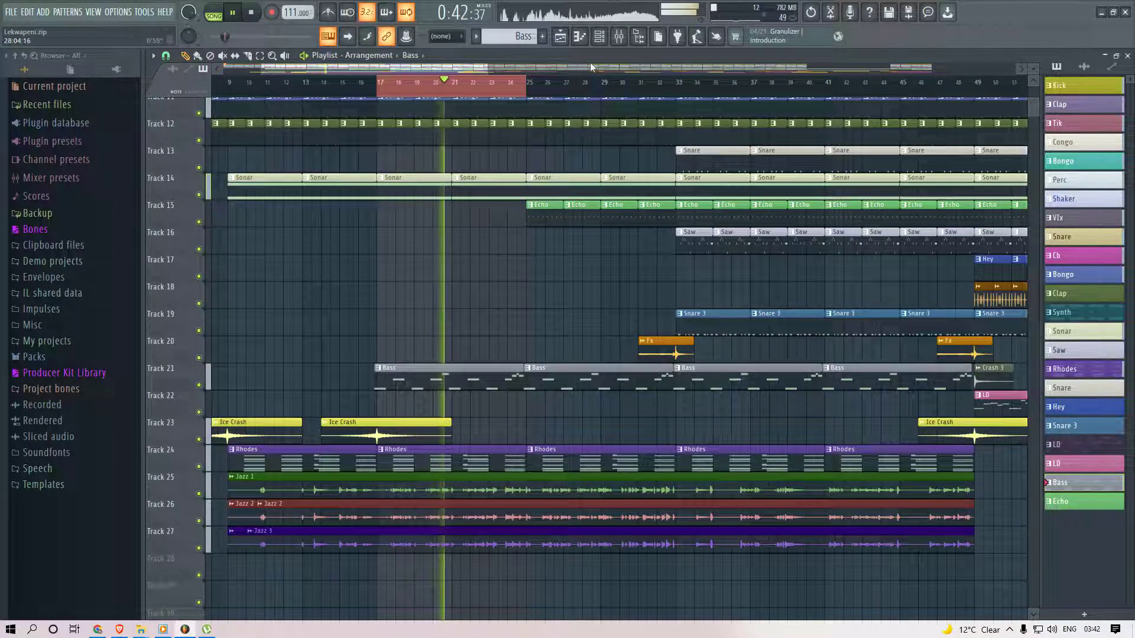
click(598, 37)
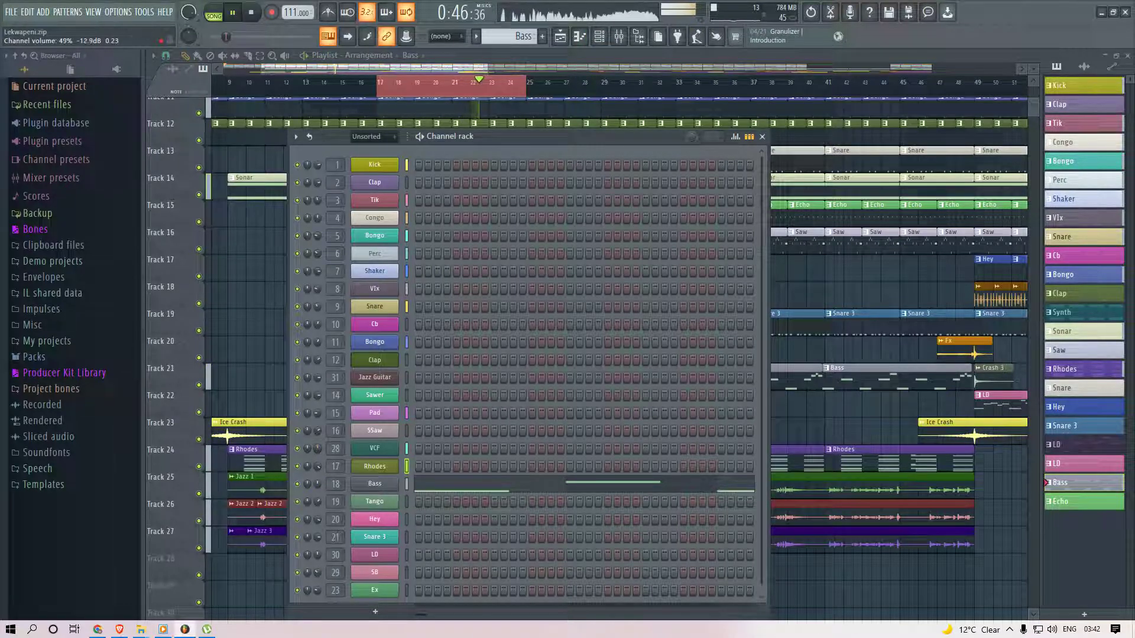
right_click(258, 348)
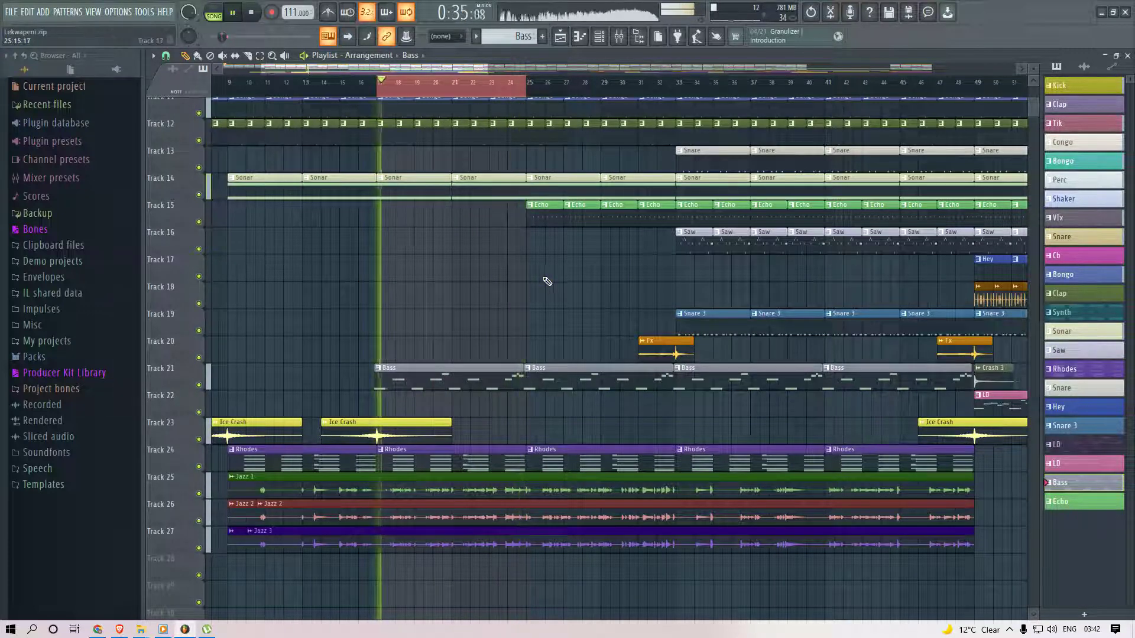
Check the channel settings of the Ice Crash audio clip on Track 23.
click(415, 426)
double_click(416, 426)
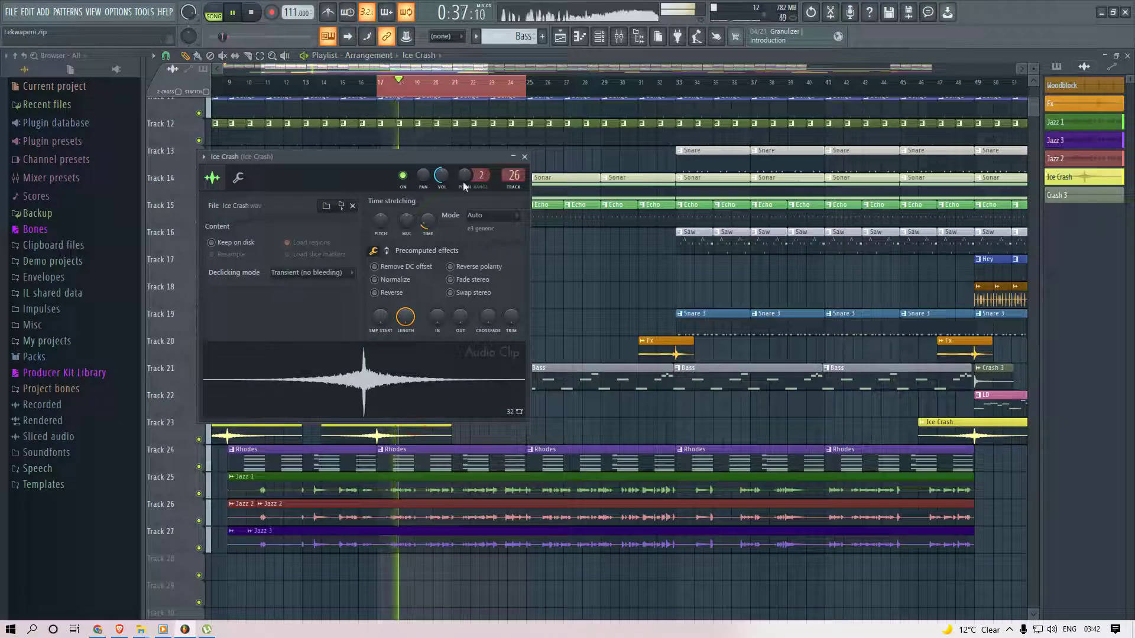
right_click(555, 280)
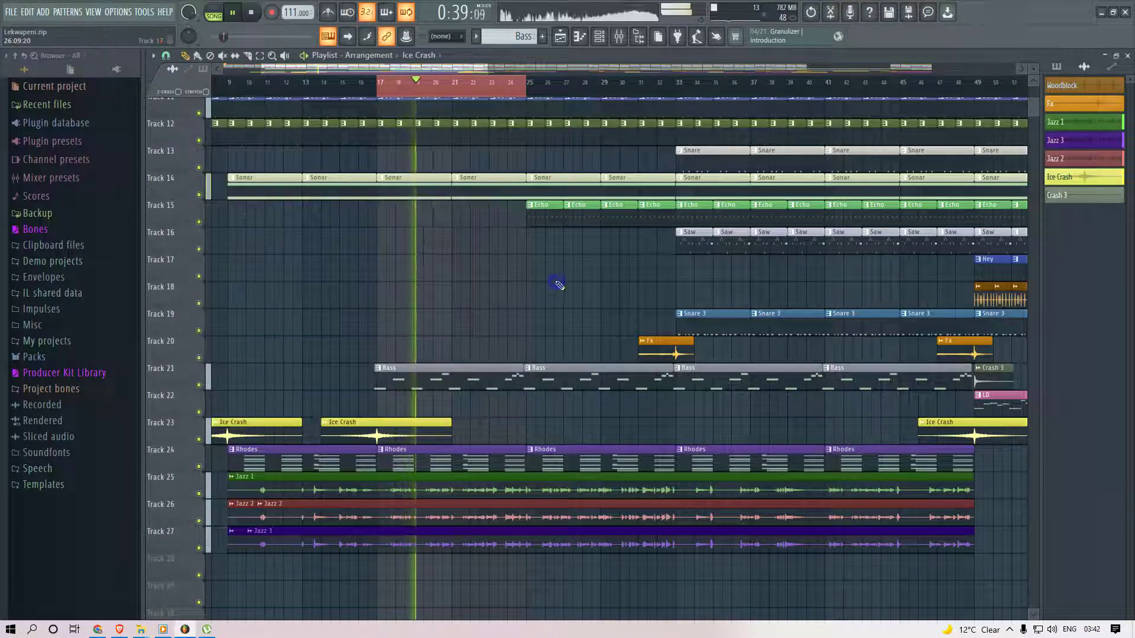
Extend the loop to span bars 17 to 33 and move the first Fx clip from Track 20 to Track 23.
scroll(481, 294, down, 4)
drag(385, 82, 555, 103)
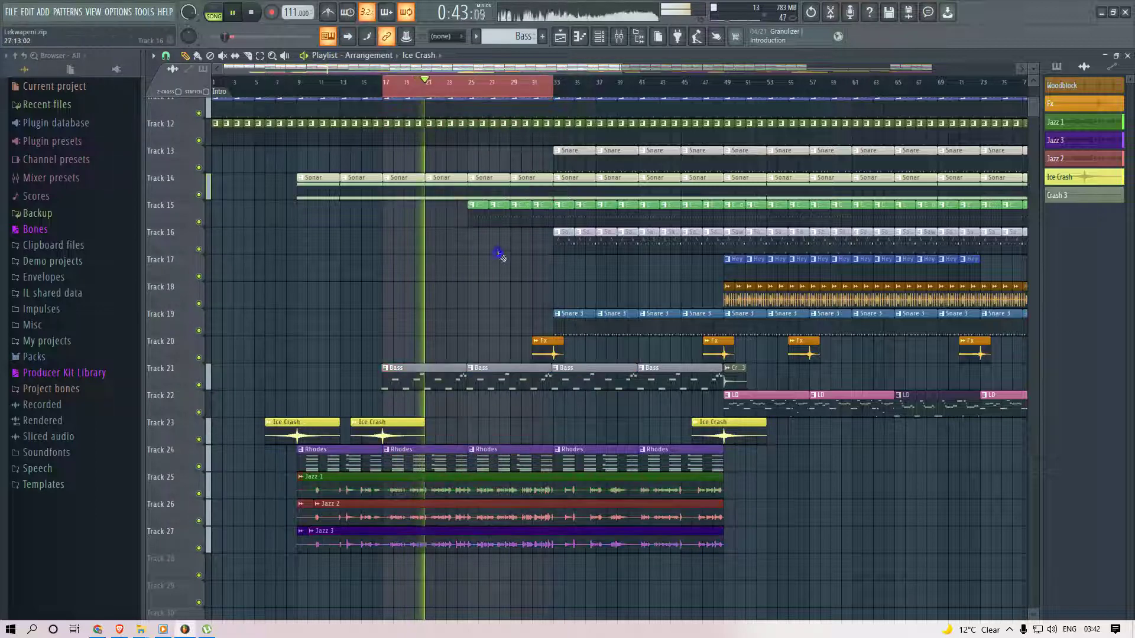
scroll(490, 280, down, 3)
click(543, 273)
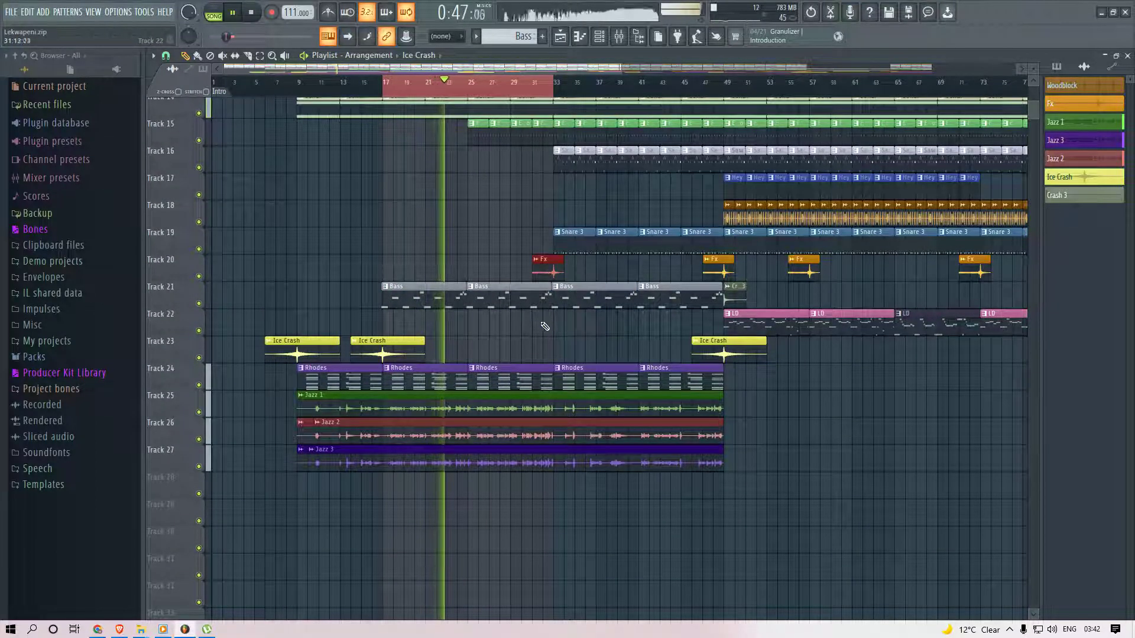
key(shift+Down)
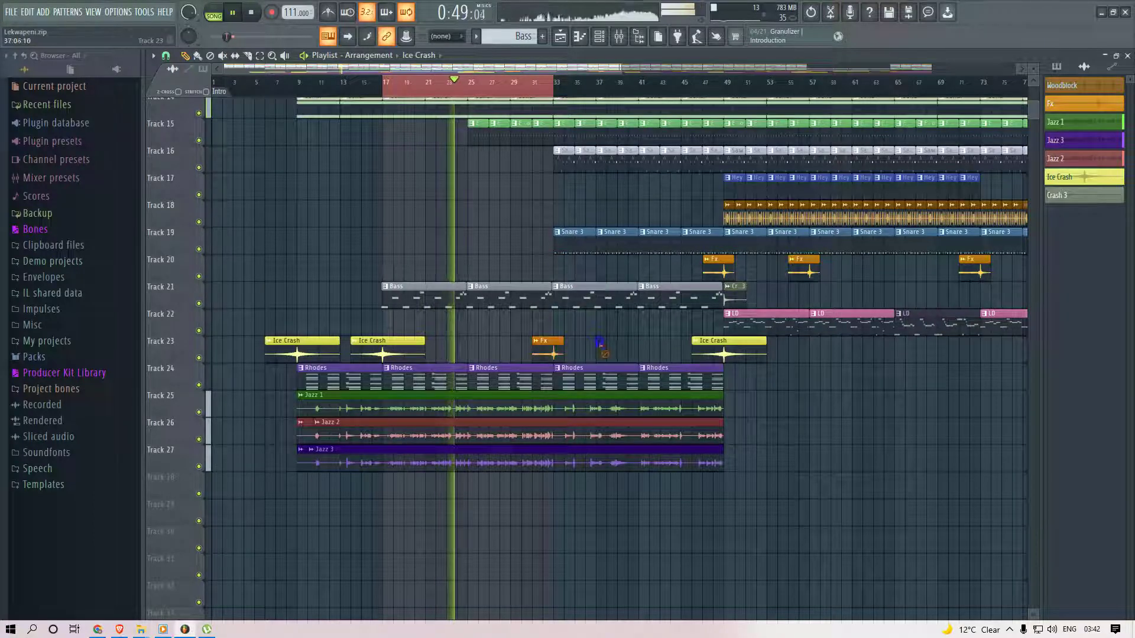
Extend the loop from bar 17 to bar 48 and play from bar 33.
ctrl+scroll(599, 343, down, 3)
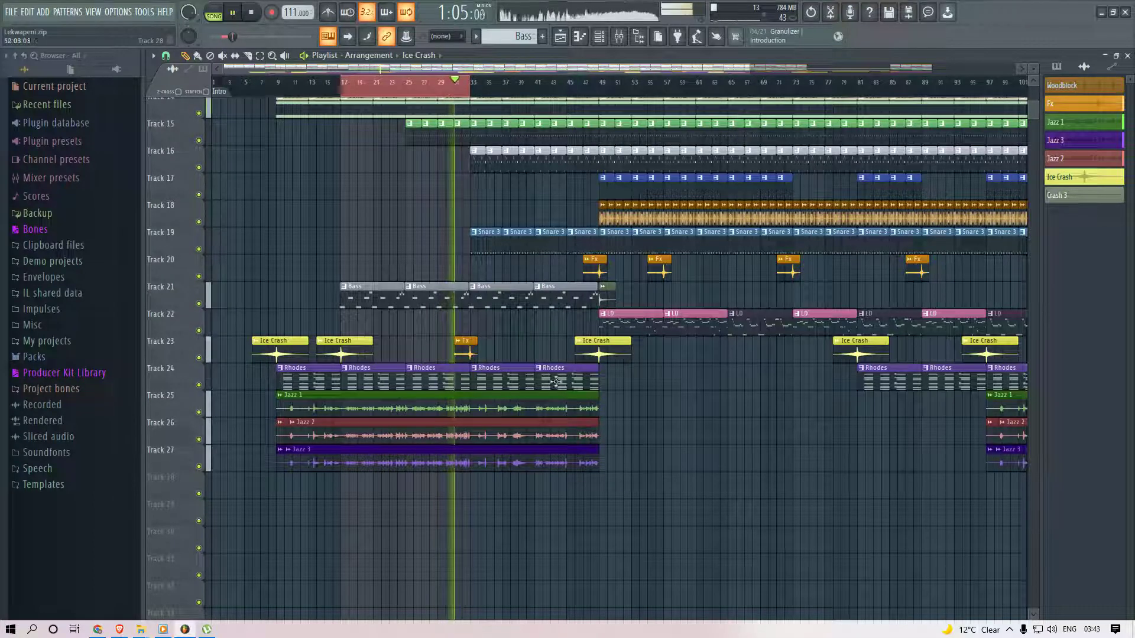
drag(342, 83, 597, 114)
click(452, 177)
click(475, 85)
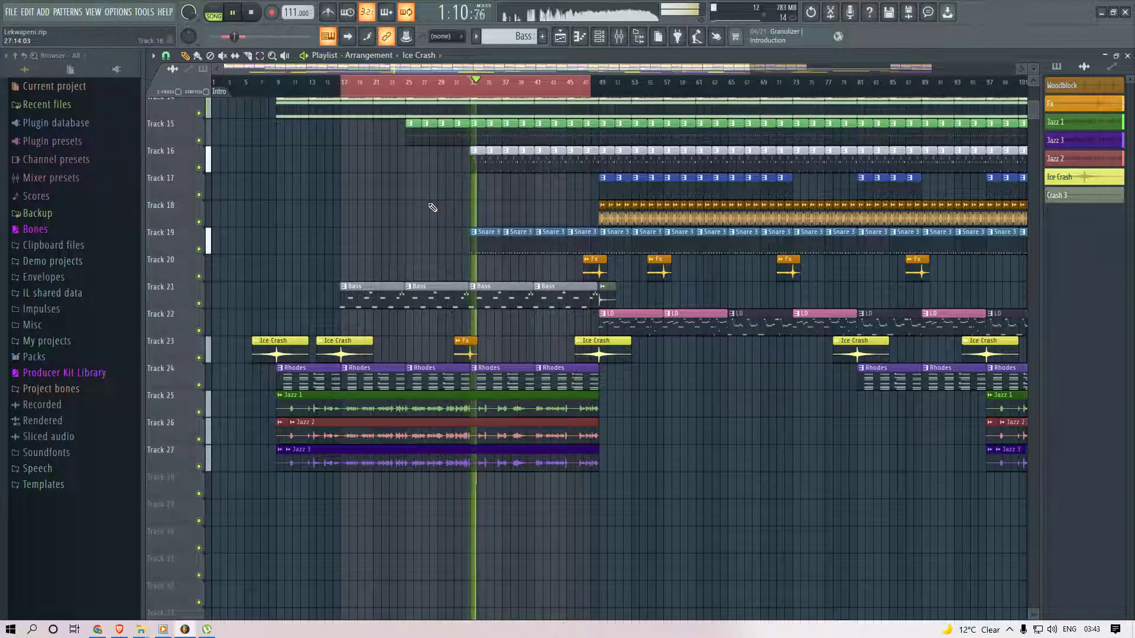
Compare XP Dance vol 1 presets on the Echo pattern's Ex synth, load Gatorvox and set its channel volume to 42%.
scroll(441, 148, up, 5)
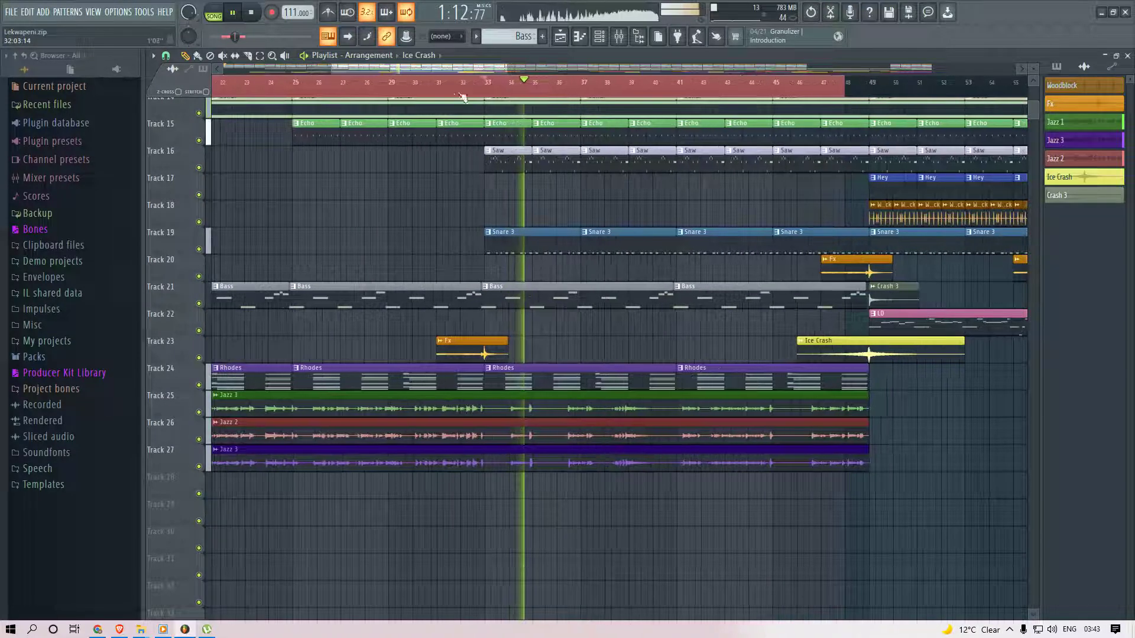
click(315, 130)
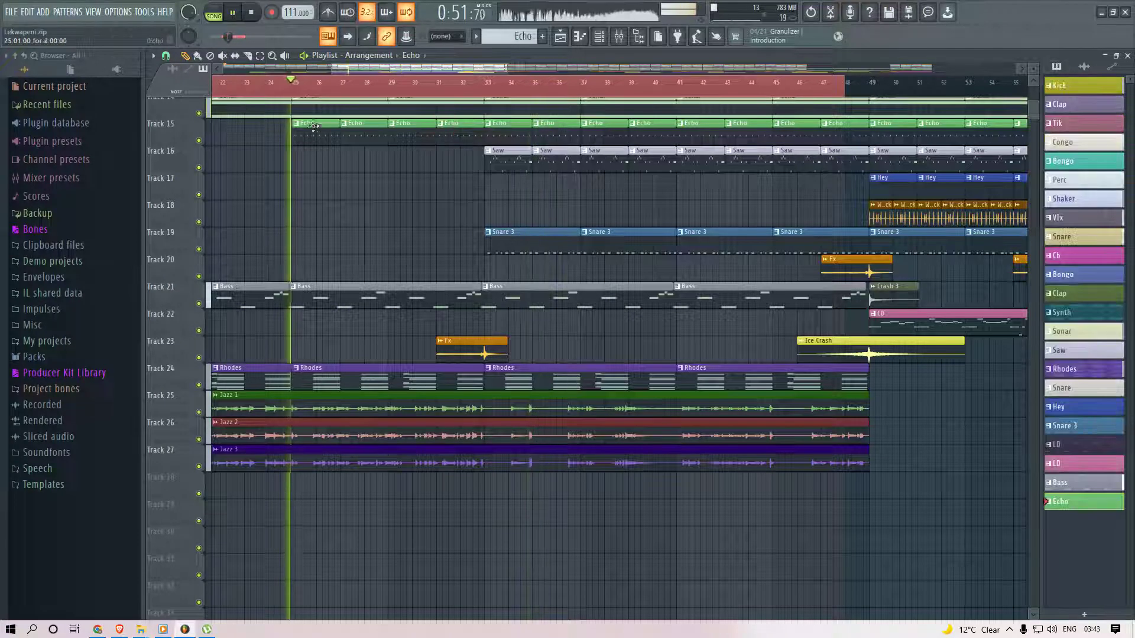
key(F6)
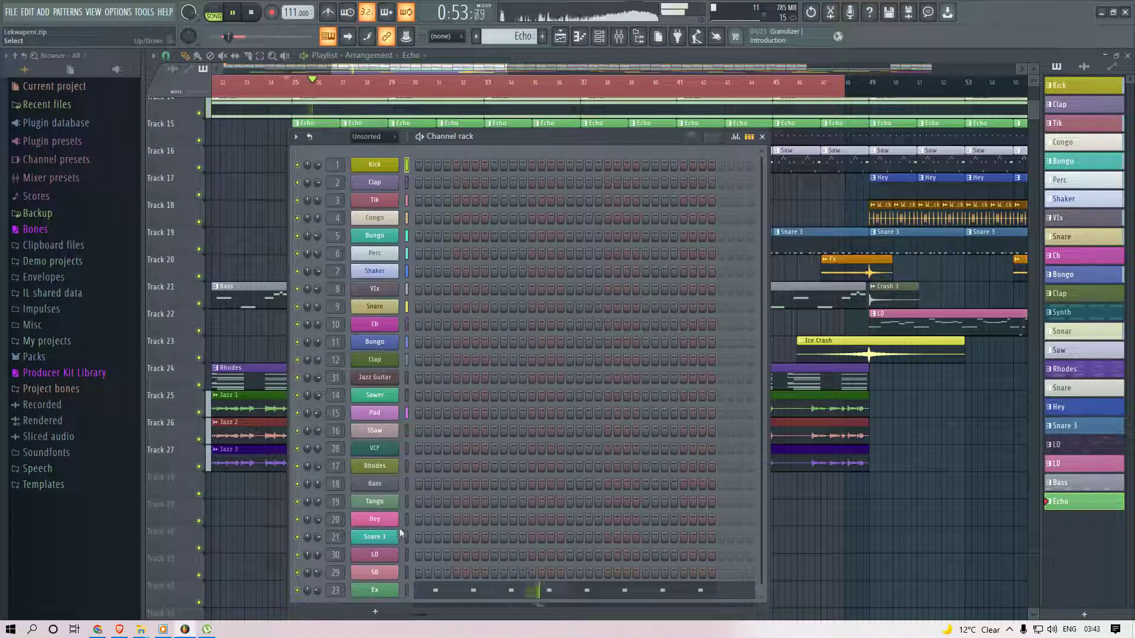
click(377, 590)
click(464, 325)
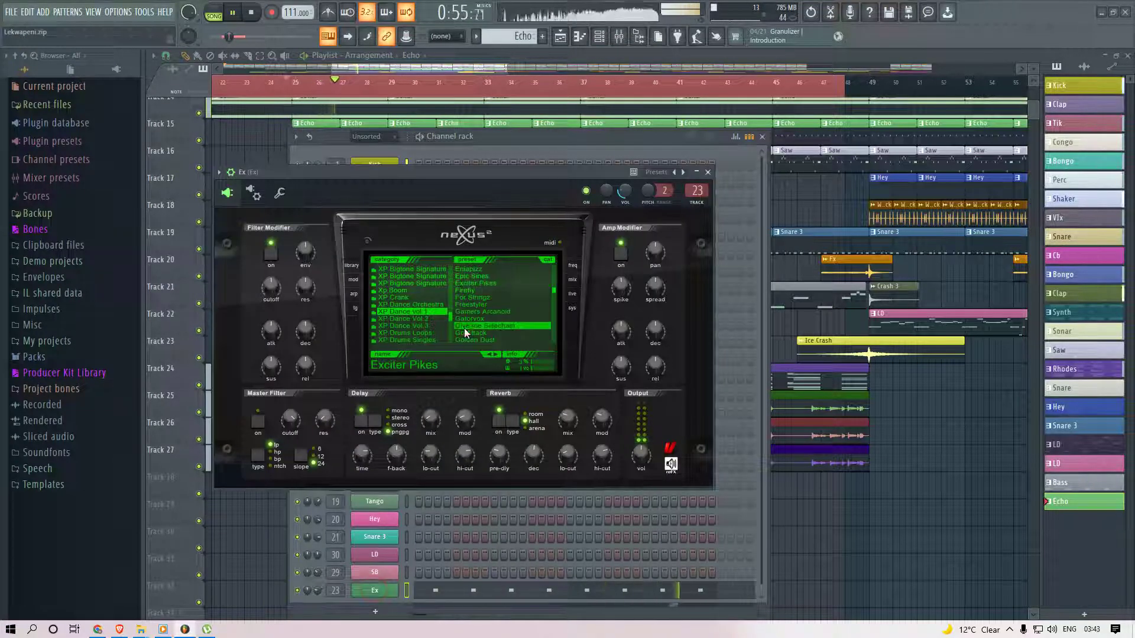
click(469, 318)
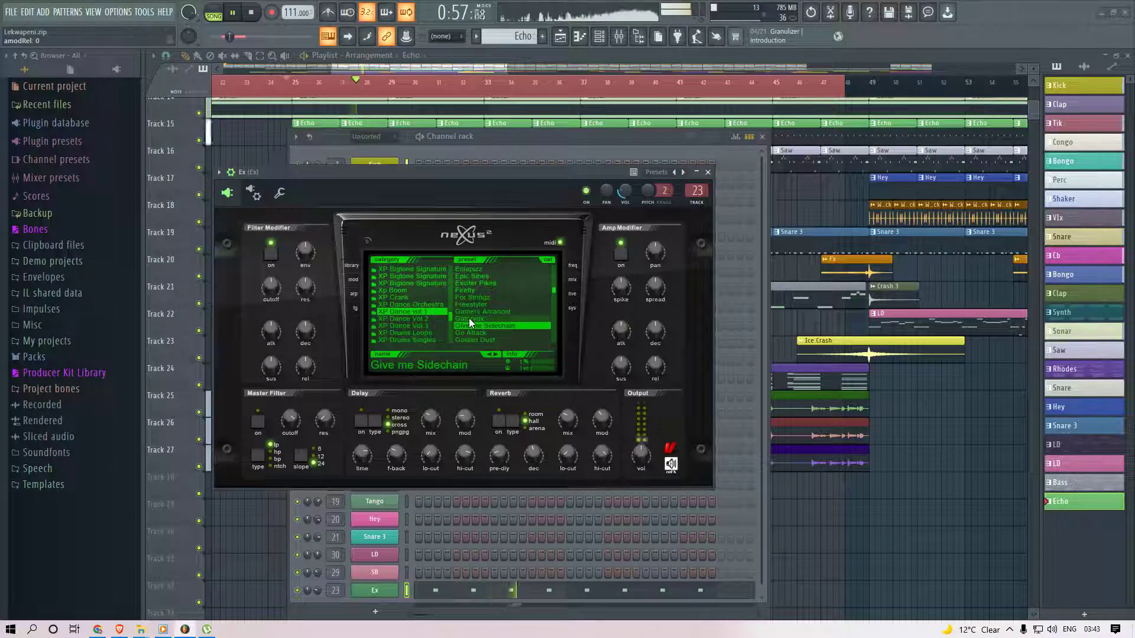
click(469, 285)
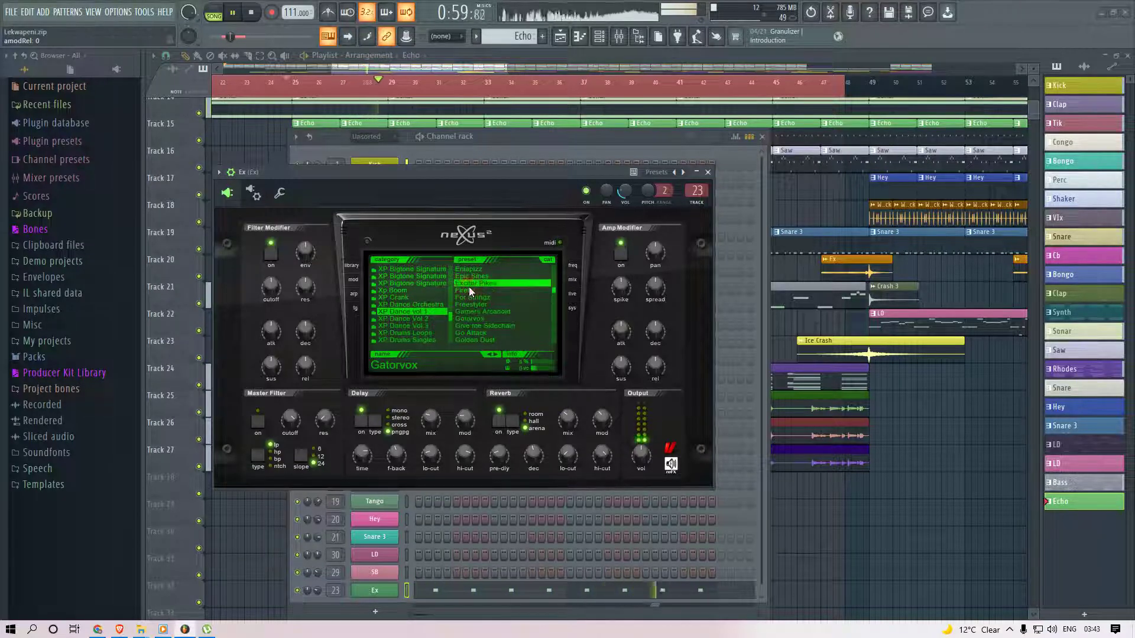
click(481, 333)
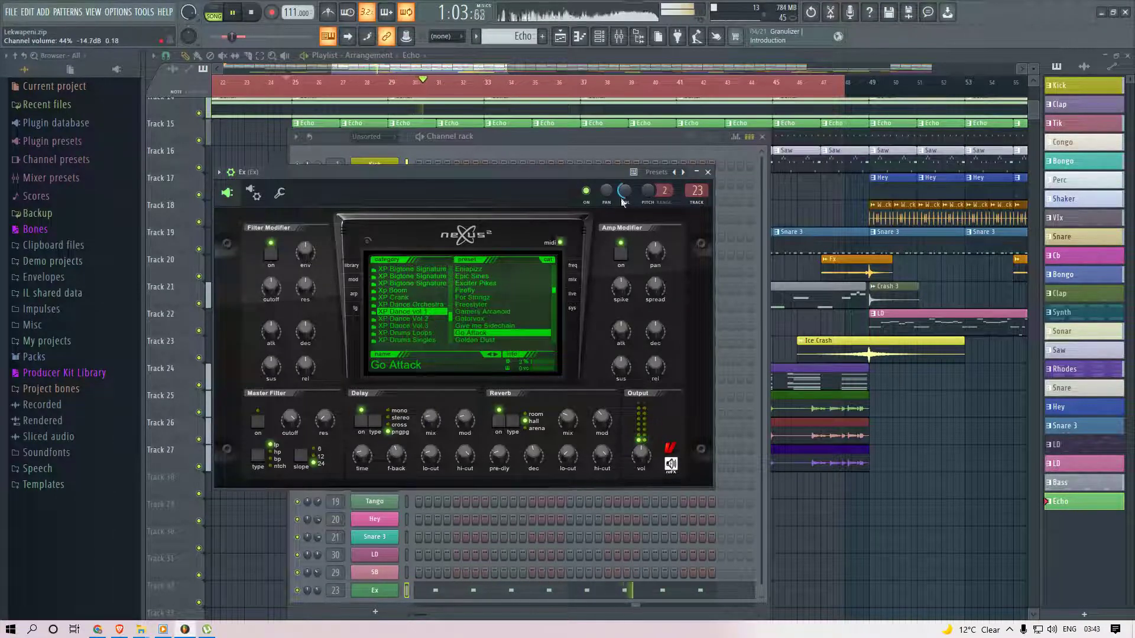
click(467, 319)
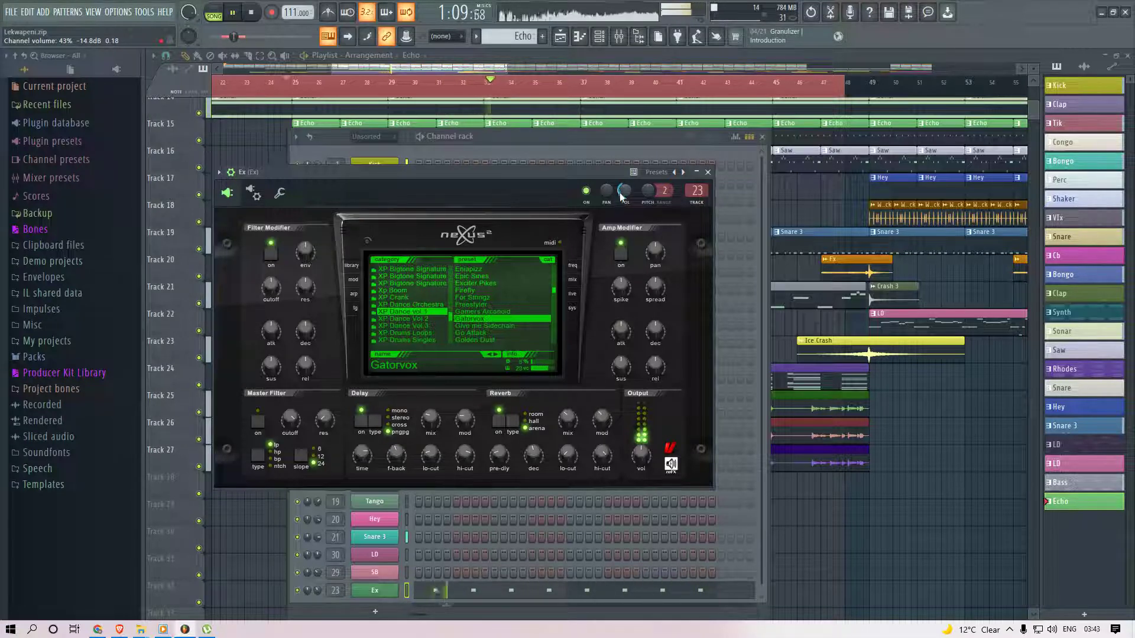
drag(622, 194, 623, 198)
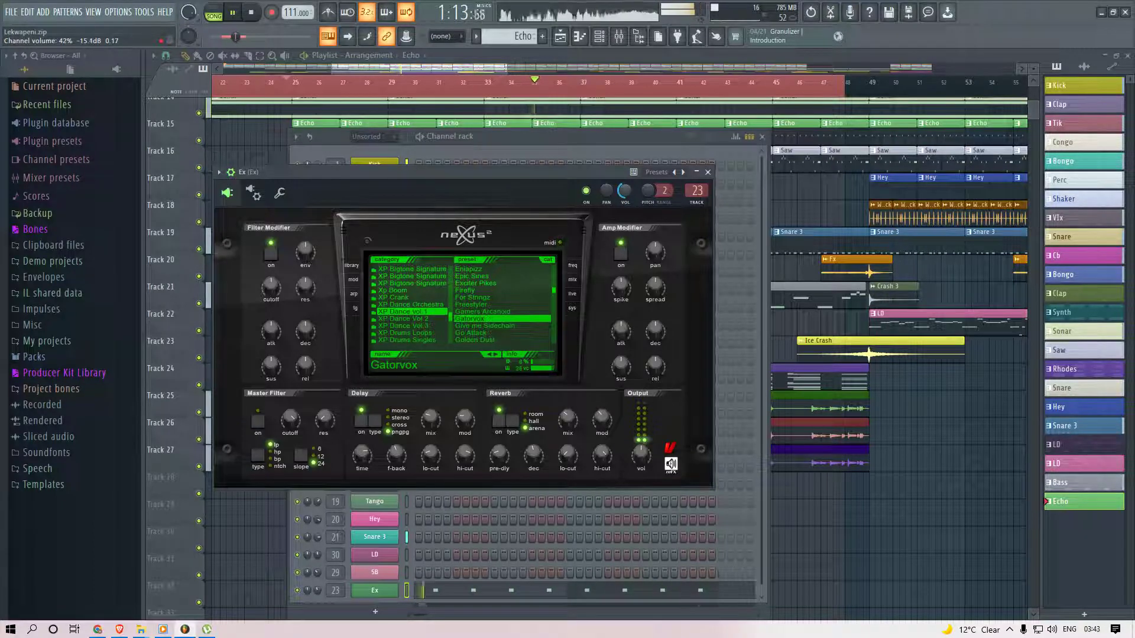
right_click(817, 217)
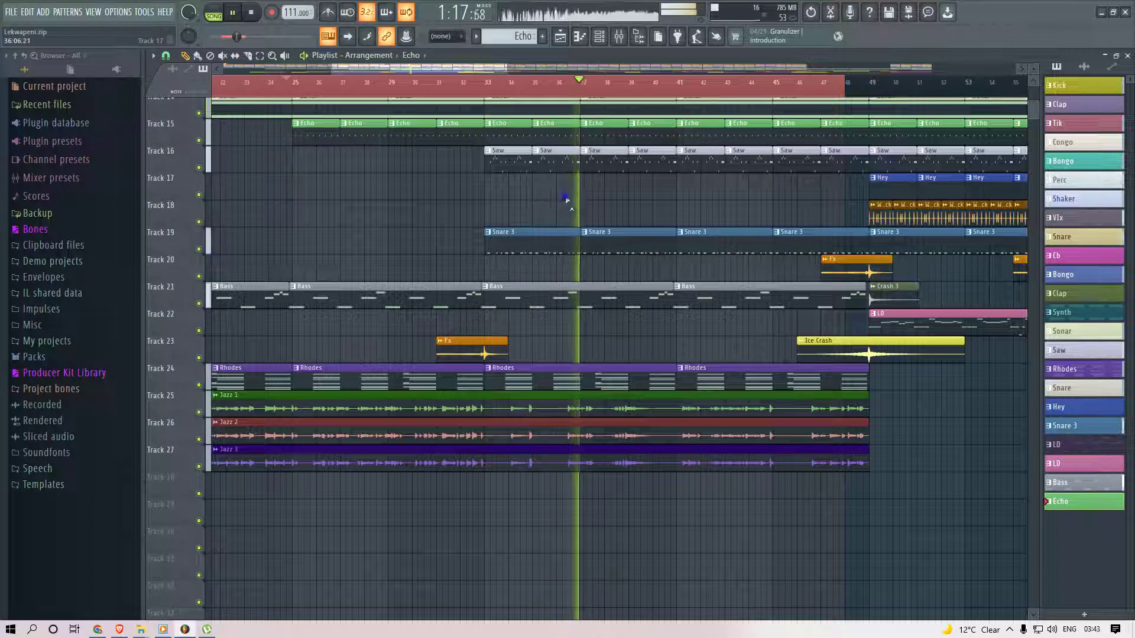
Play the Saw pattern on its own and insert Fruity Parametric EQ 2 in slot 2 of the SSaw mixer track.
click(562, 152)
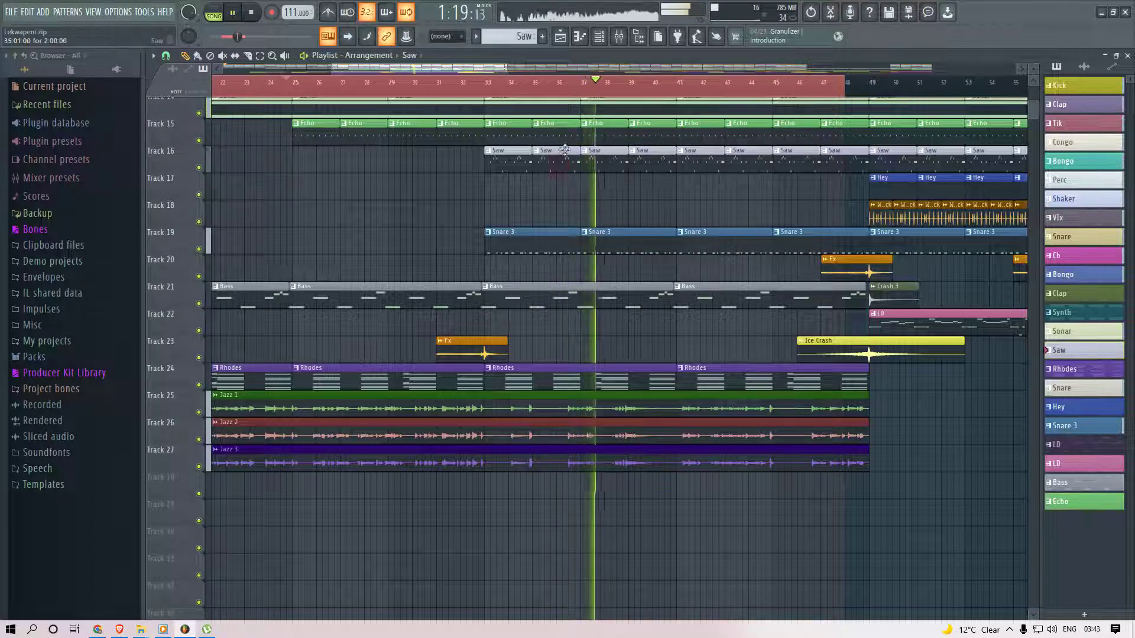
click(600, 38)
click(215, 10)
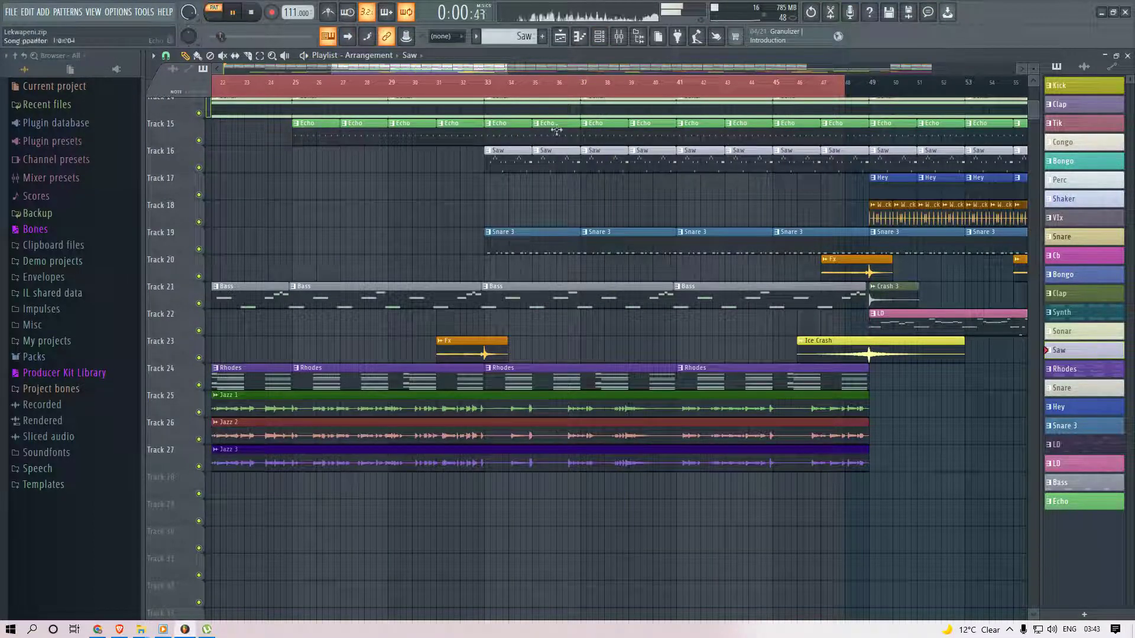
click(606, 40)
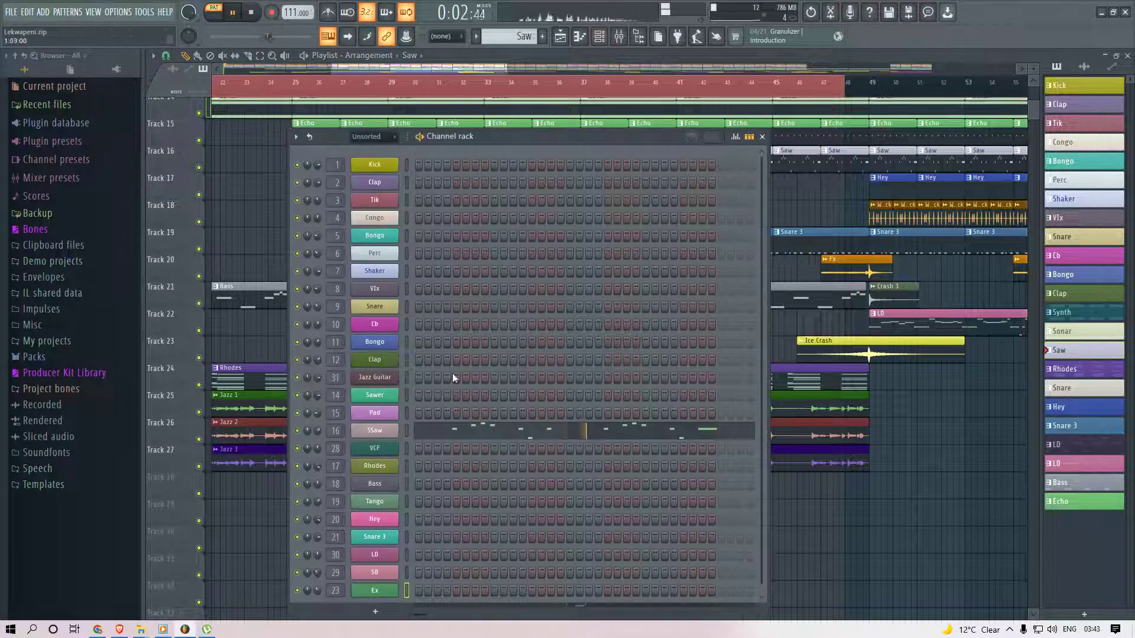
click(379, 431)
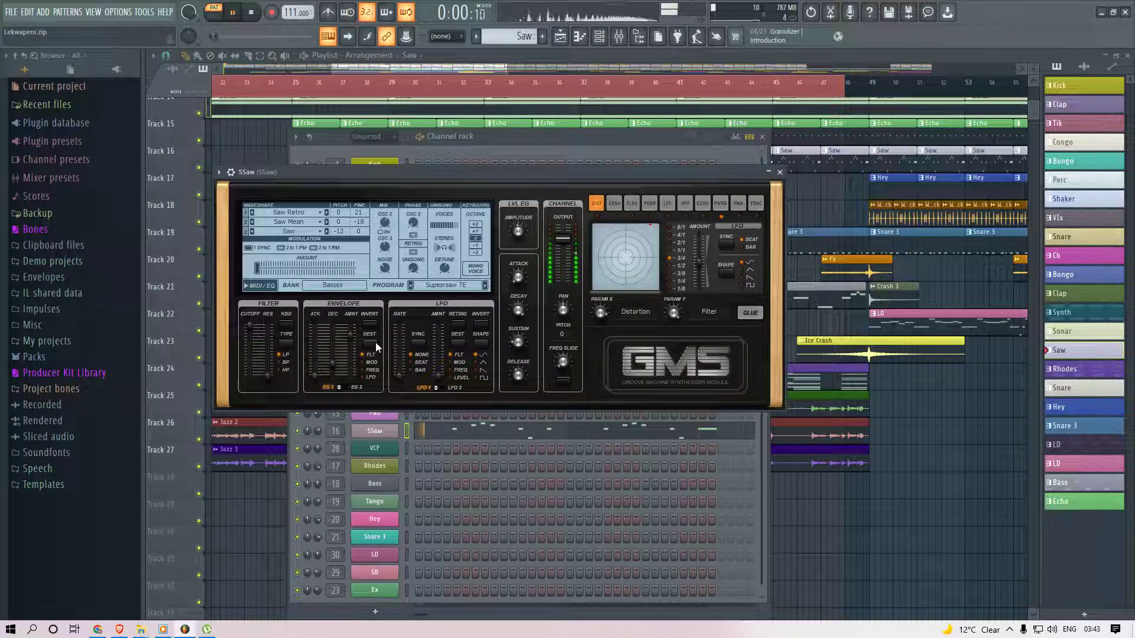
click(618, 39)
click(1020, 280)
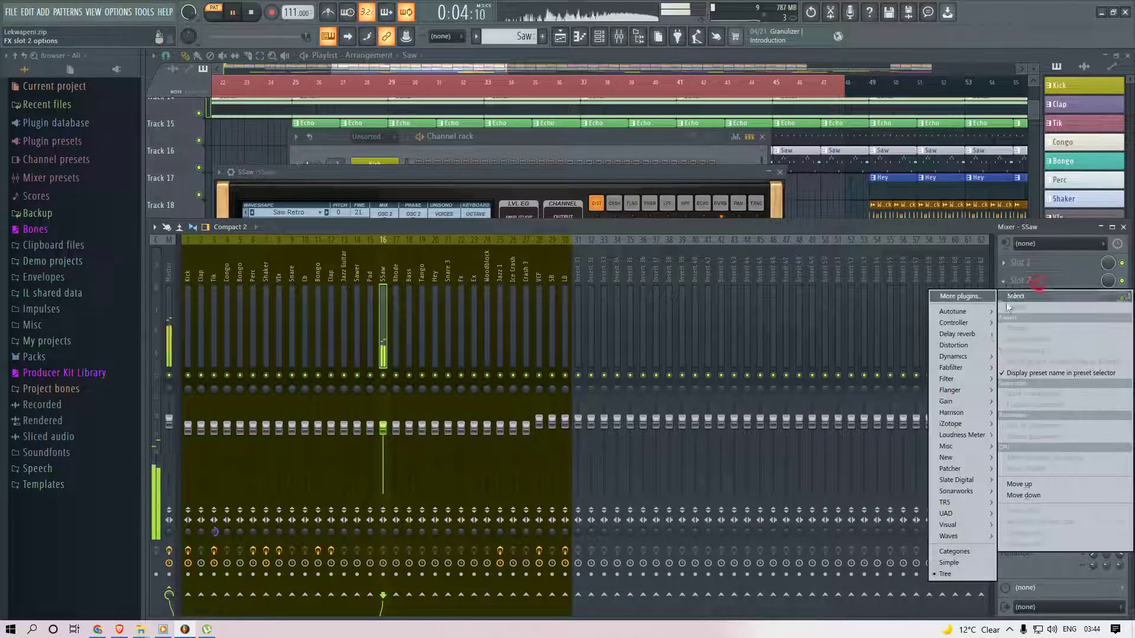
mouse_move(948, 379)
click(895, 436)
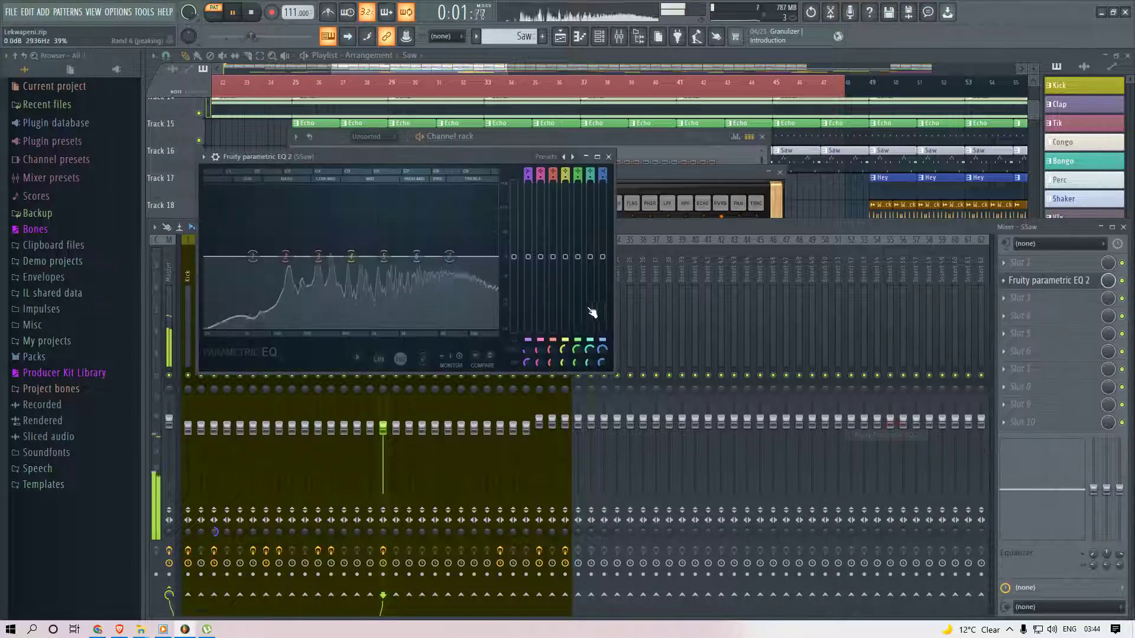
On the SSaw EQ, set band 1 to high pass with a raised cutoff and boost band 6 in the highs, then resume song playback.
scroll(529, 170, down, 1)
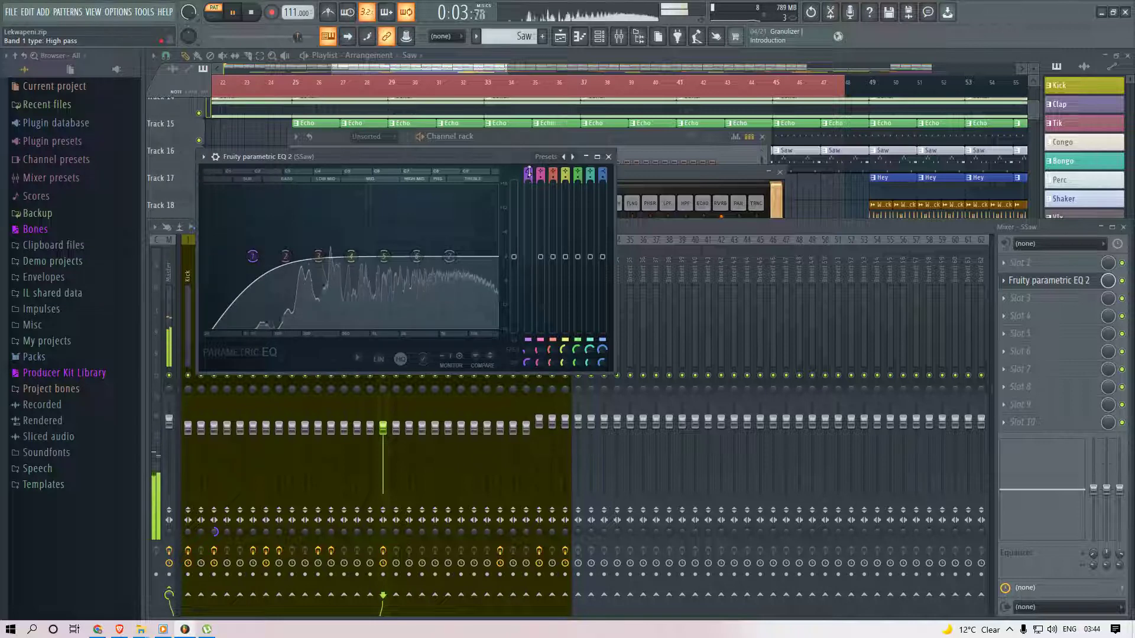
drag(527, 362, 527, 336)
drag(417, 256, 466, 232)
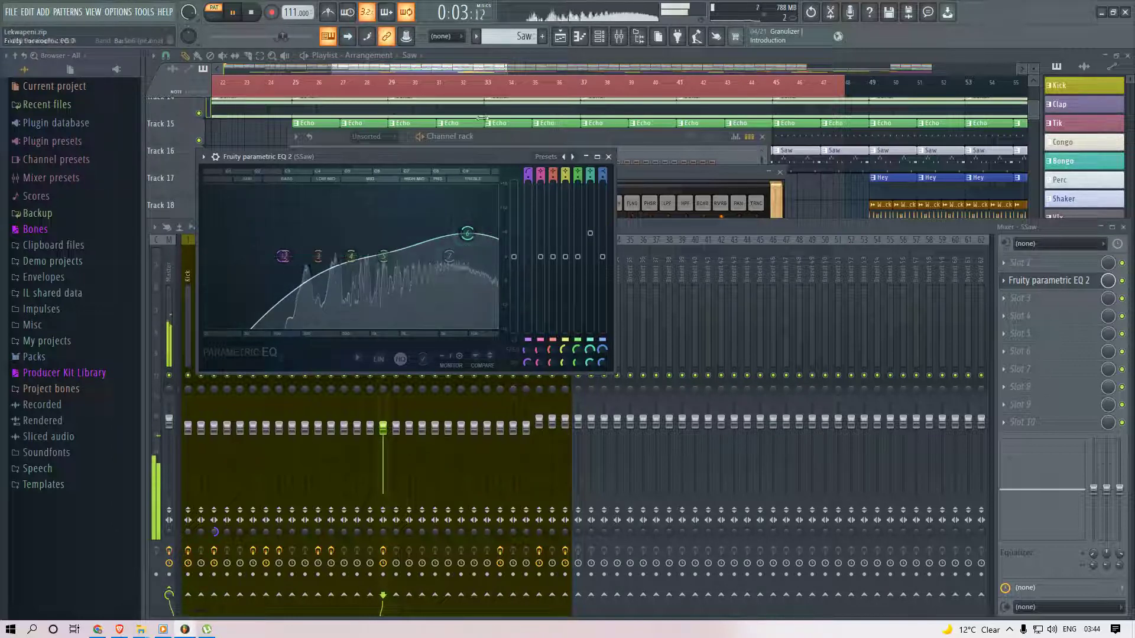
click(499, 71)
click(465, 84)
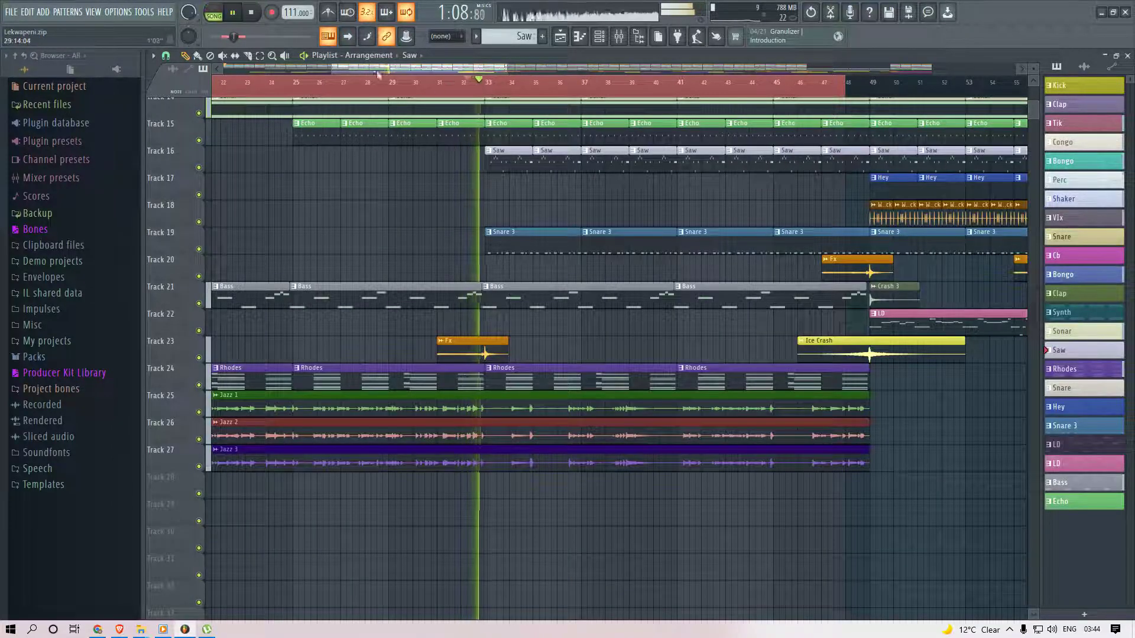
Play the Echo pattern on its own and check the Ex synth and its mixer track.
click(289, 81)
click(313, 141)
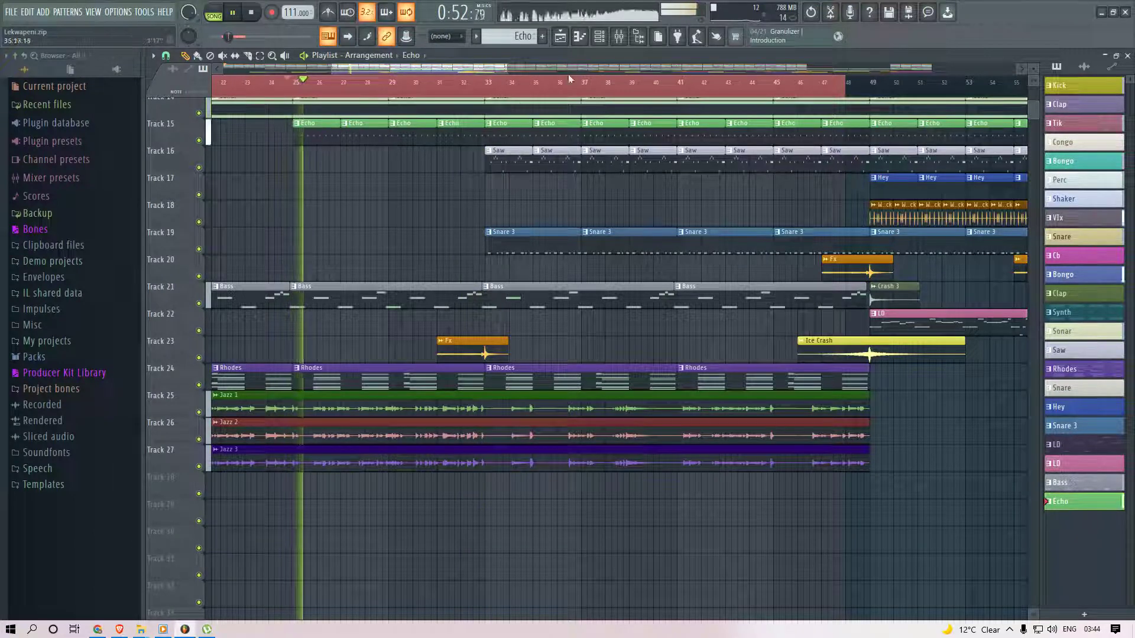
key(F6)
click(212, 12)
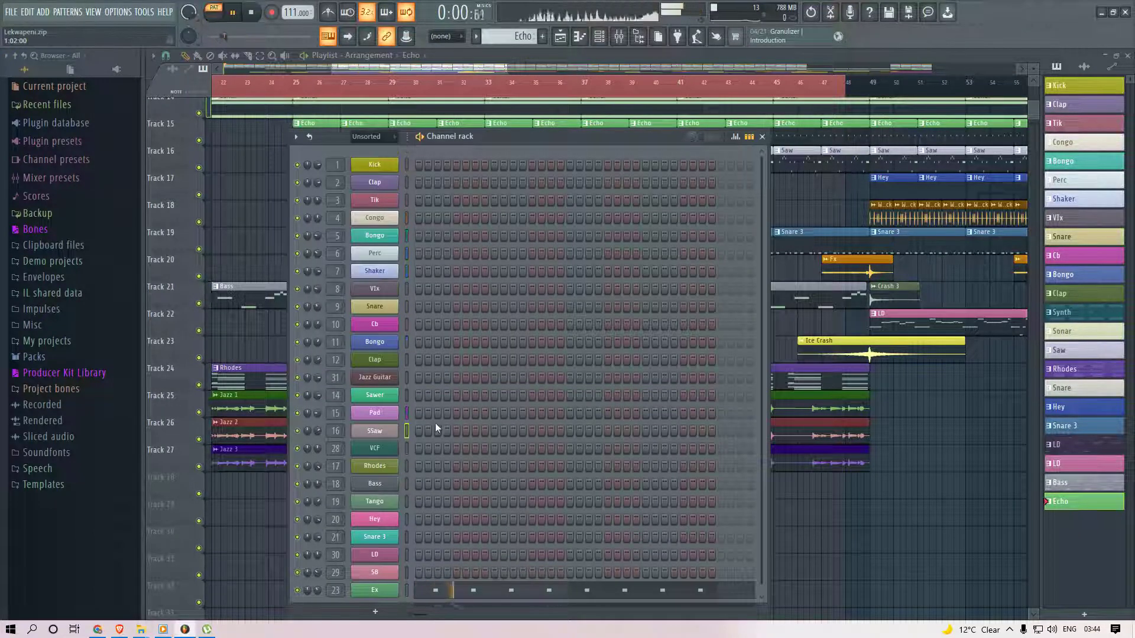
click(374, 589)
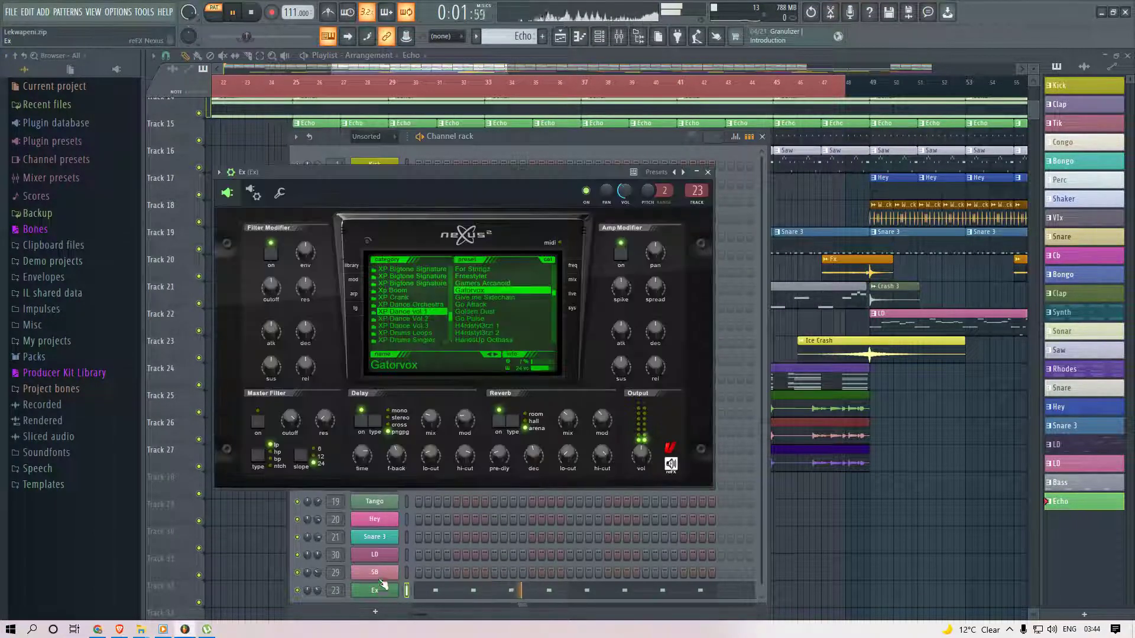
right_click(867, 516)
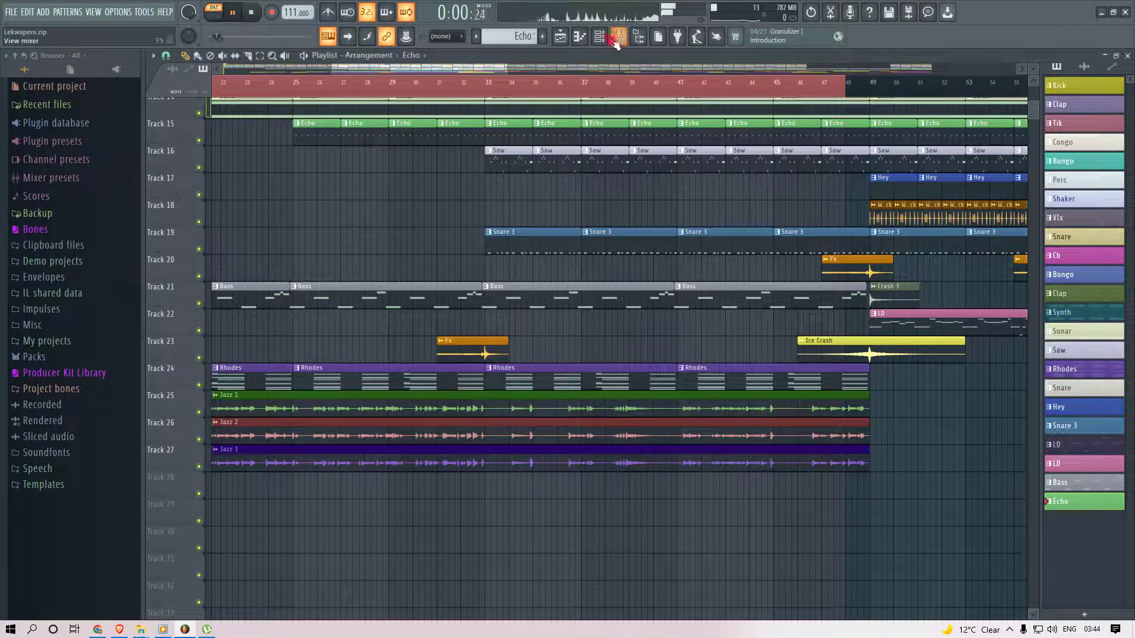
click(615, 38)
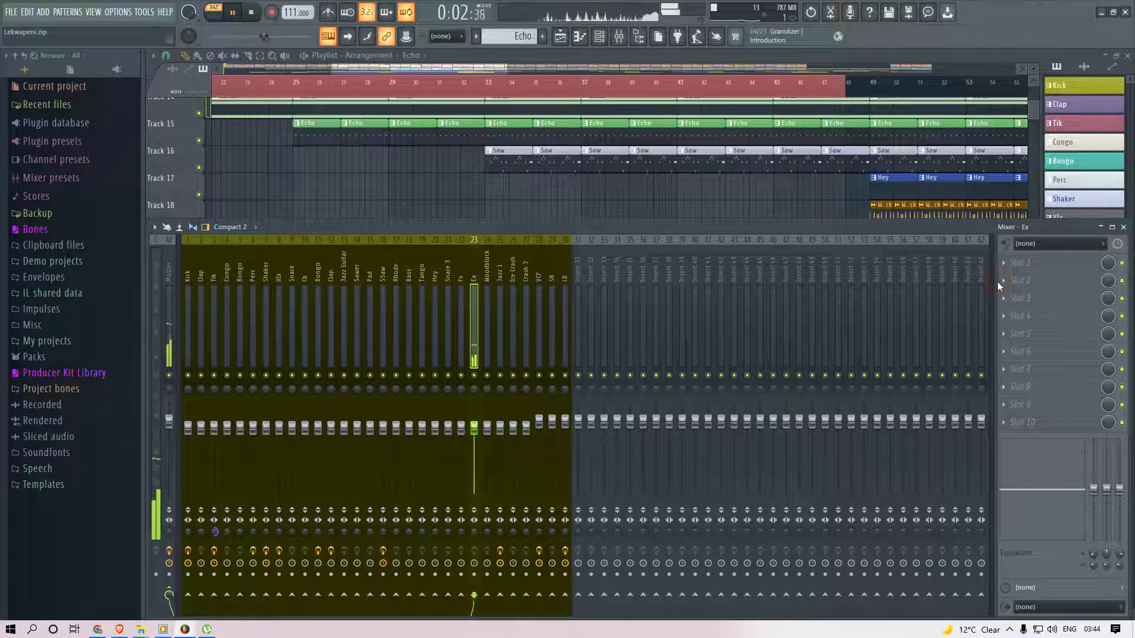
key(F9)
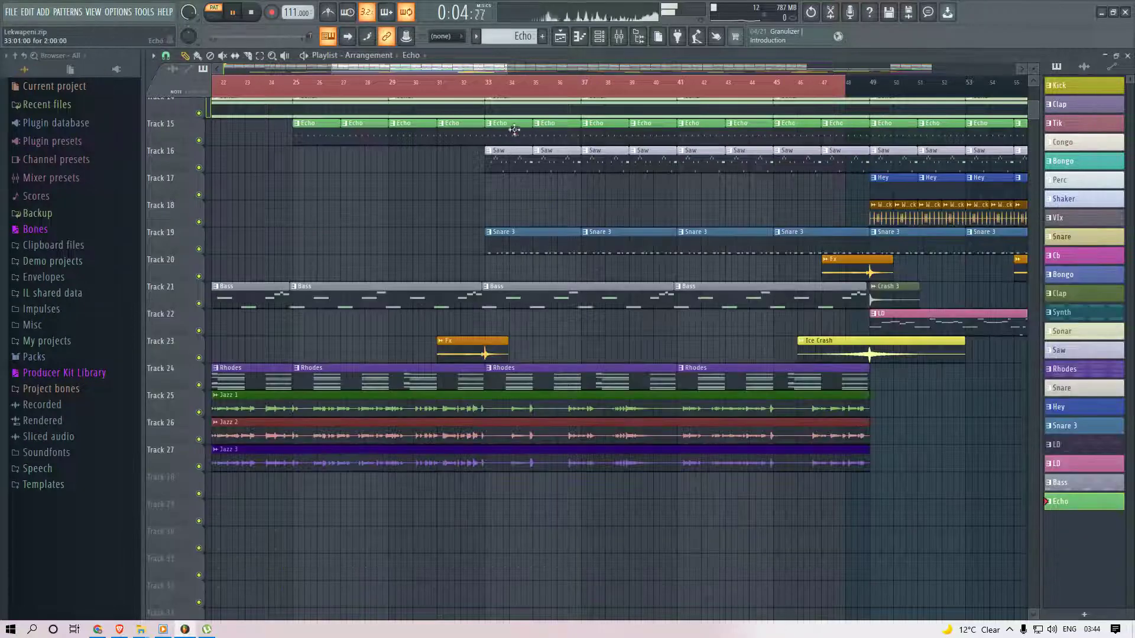
Insert Fruity Parametric EQ 2 in slot 3 of the Ex mixer track.
click(599, 37)
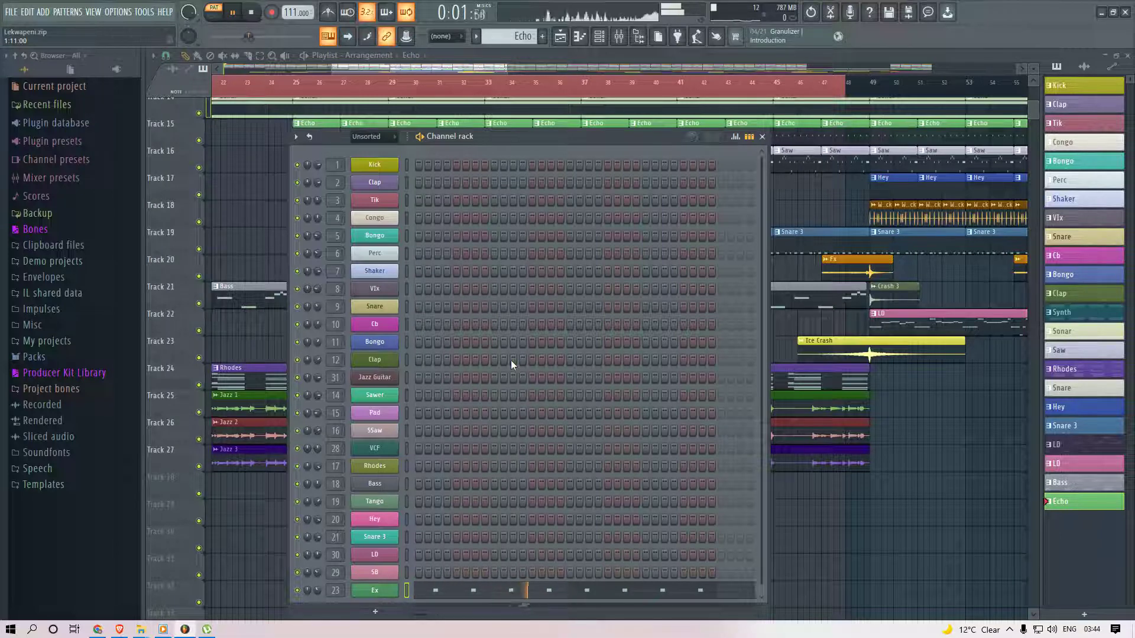
click(618, 37)
click(472, 266)
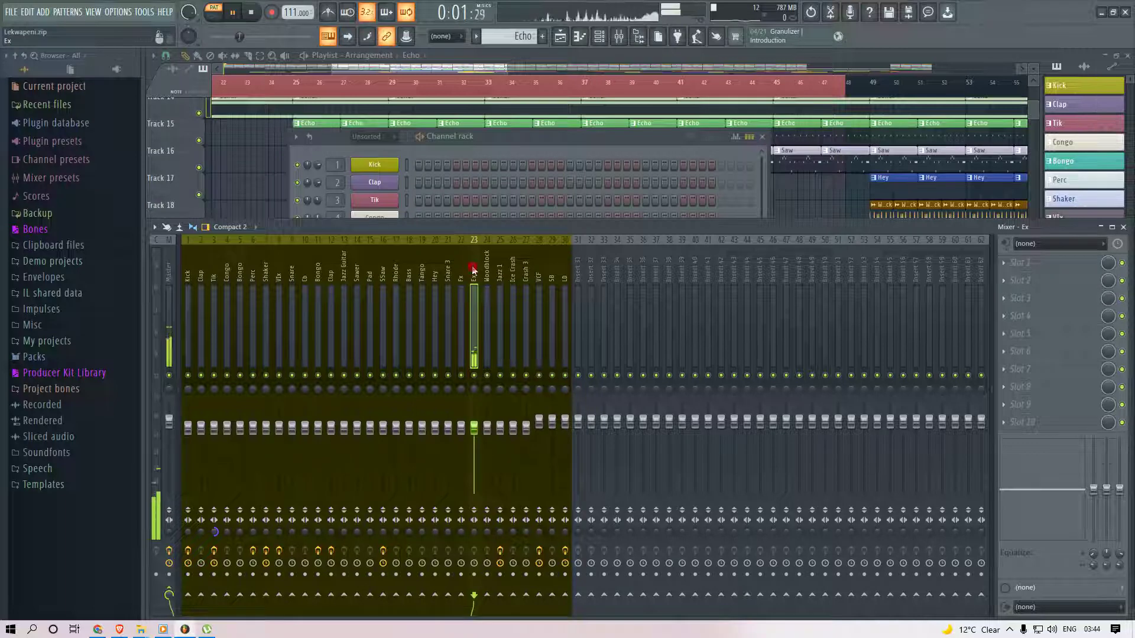
click(1056, 297)
mouse_move(952, 398)
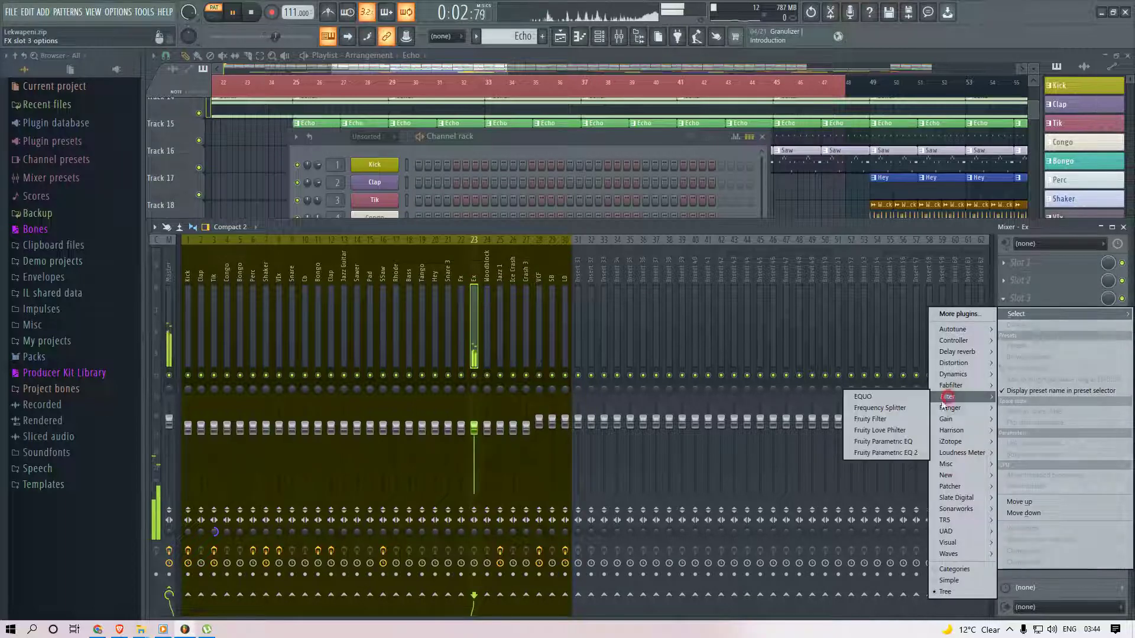
click(884, 456)
On the Ex EQ, make band 1 a high pass with a raised cutoff and cut band 7 to -18 dB at 20000 Hz.
click(575, 222)
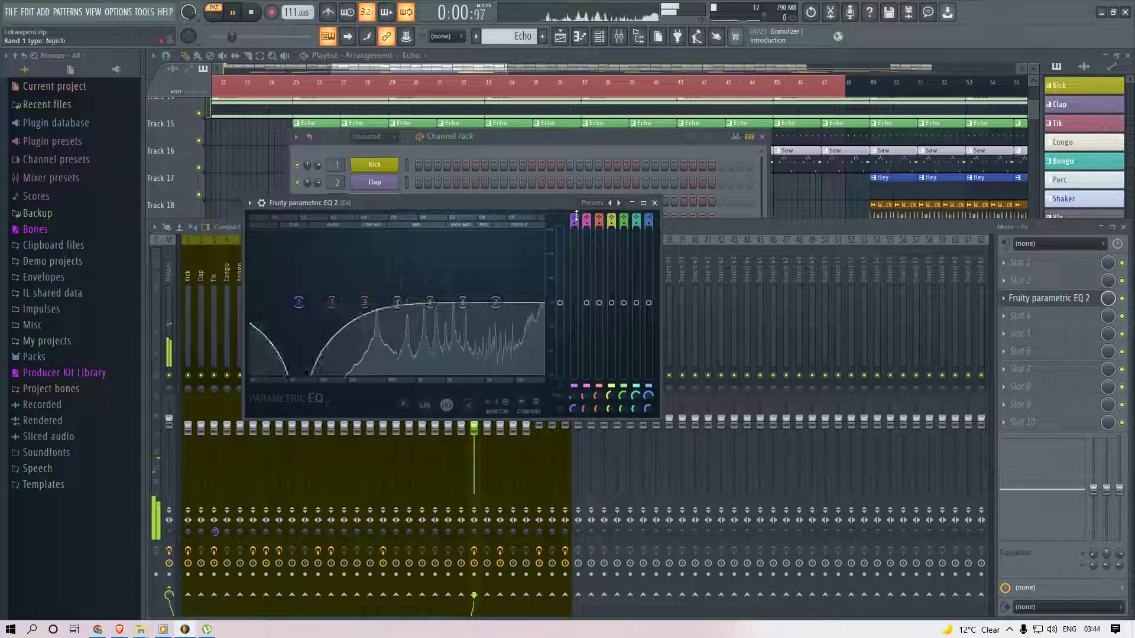
drag(576, 222, 575, 209)
drag(573, 394, 572, 377)
drag(495, 303, 543, 373)
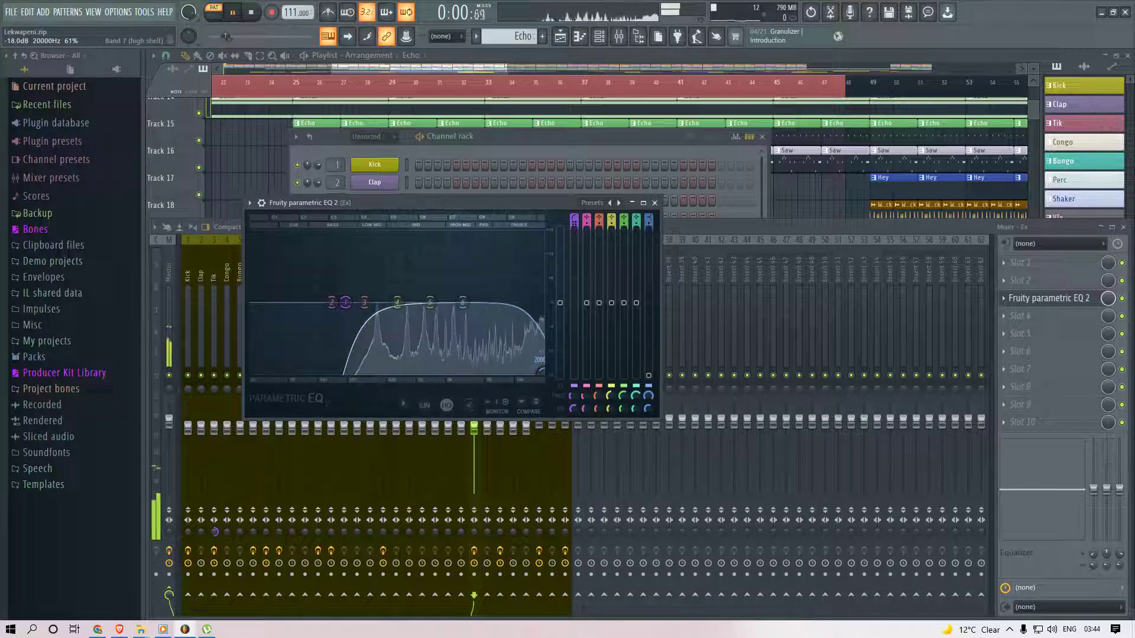
click(384, 120)
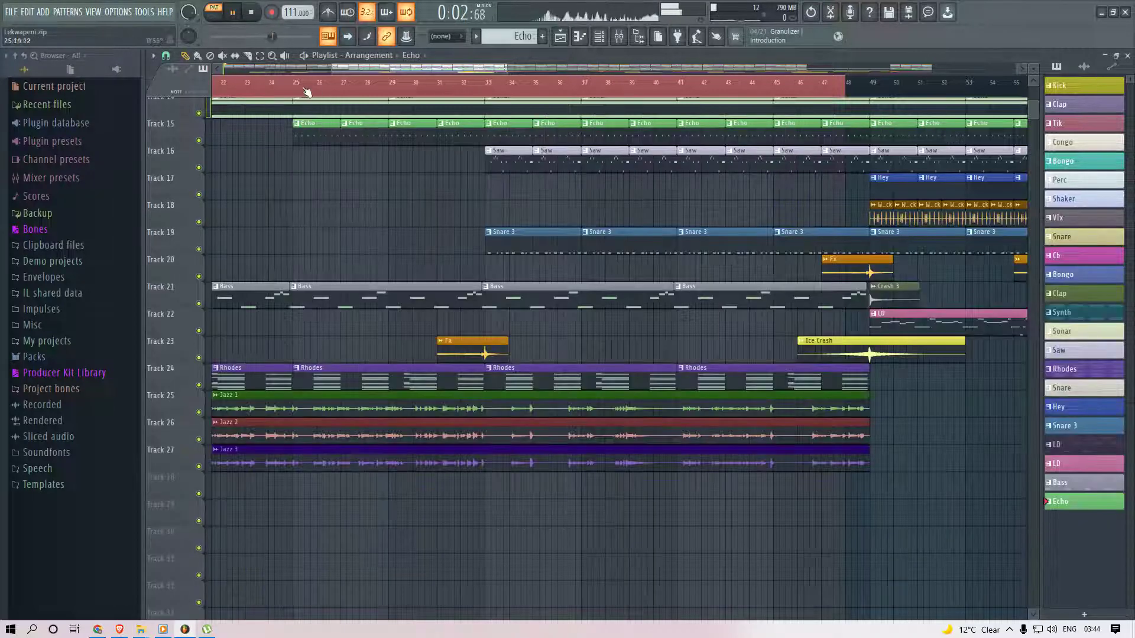
Resume song playback around bar 25 and extend the loop starting at bar 17 to the end of the arrangement at bar 137.
scroll(307, 92, down, 5)
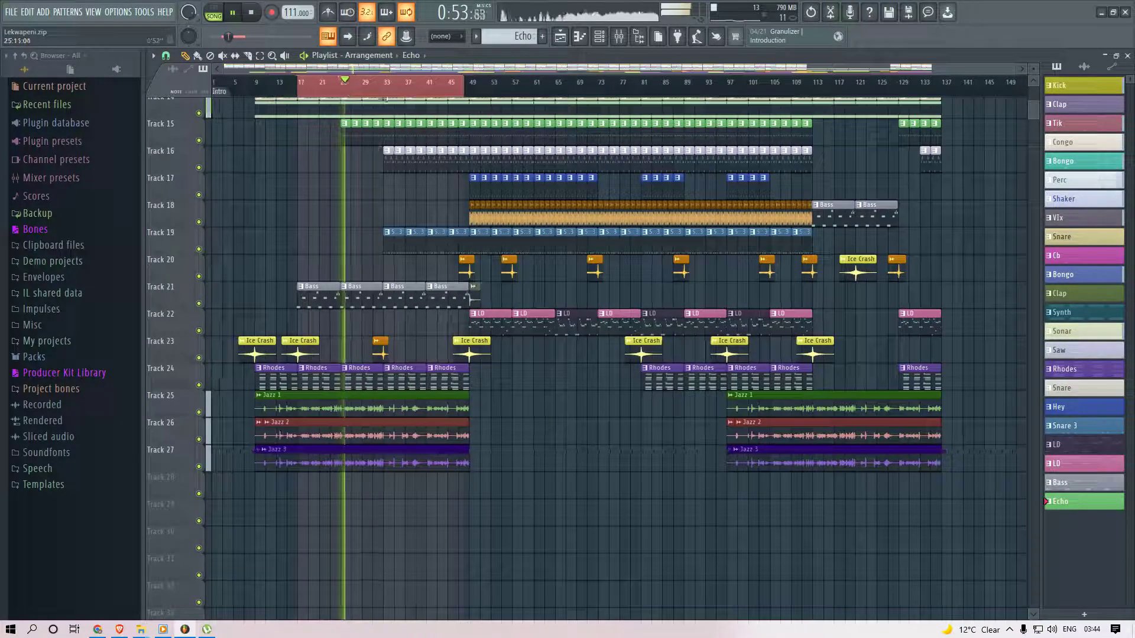
scroll(384, 98, up, 4)
right_click(457, 88)
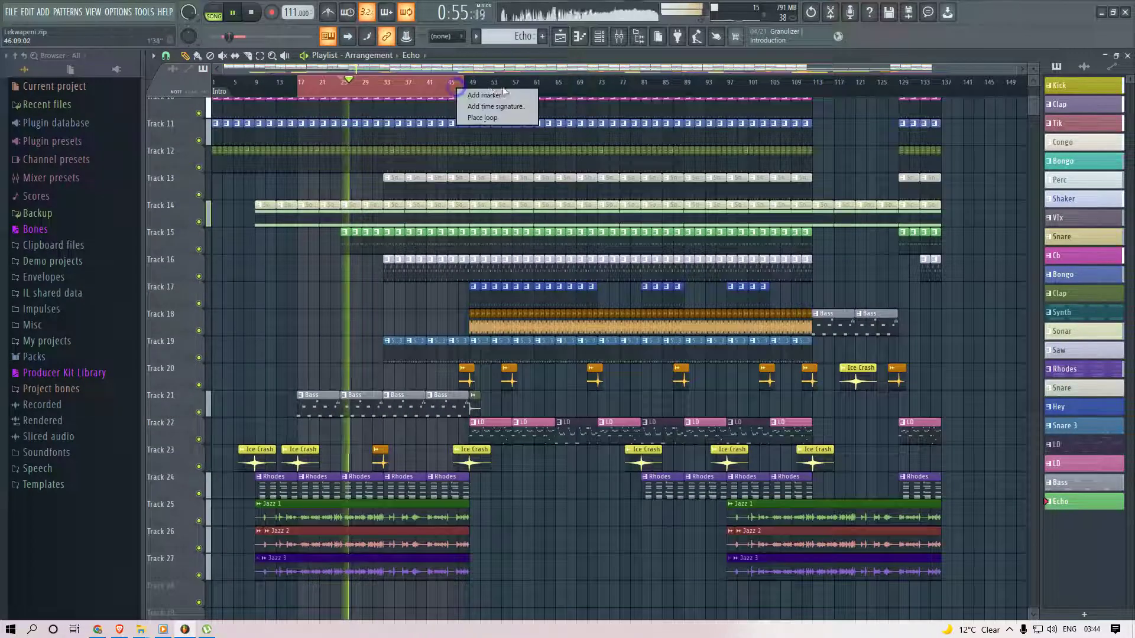
click(532, 79)
right_click(449, 88)
click(525, 64)
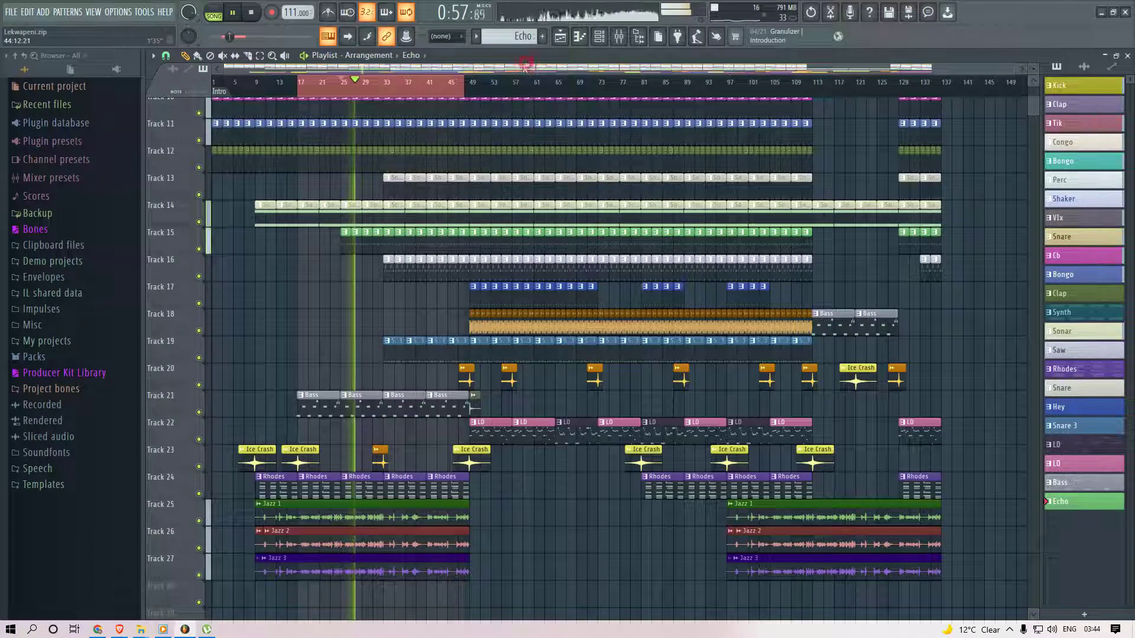
drag(461, 82, 942, 104)
click(956, 147)
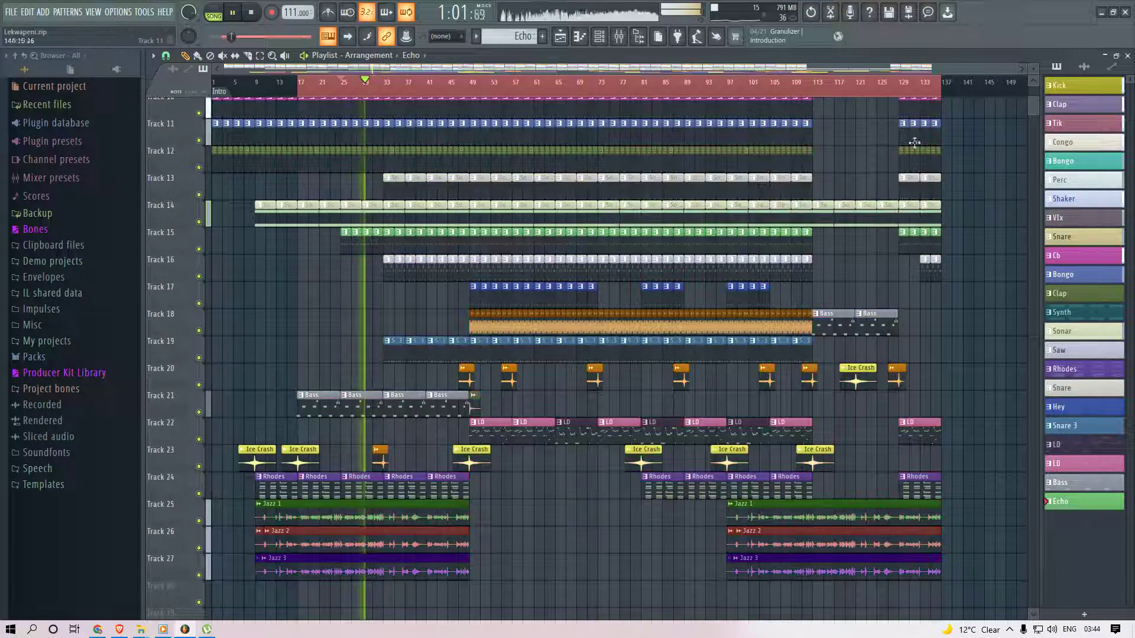
Play the Bass pattern on its own and check the Bass channel's Morphine synth settings.
click(601, 37)
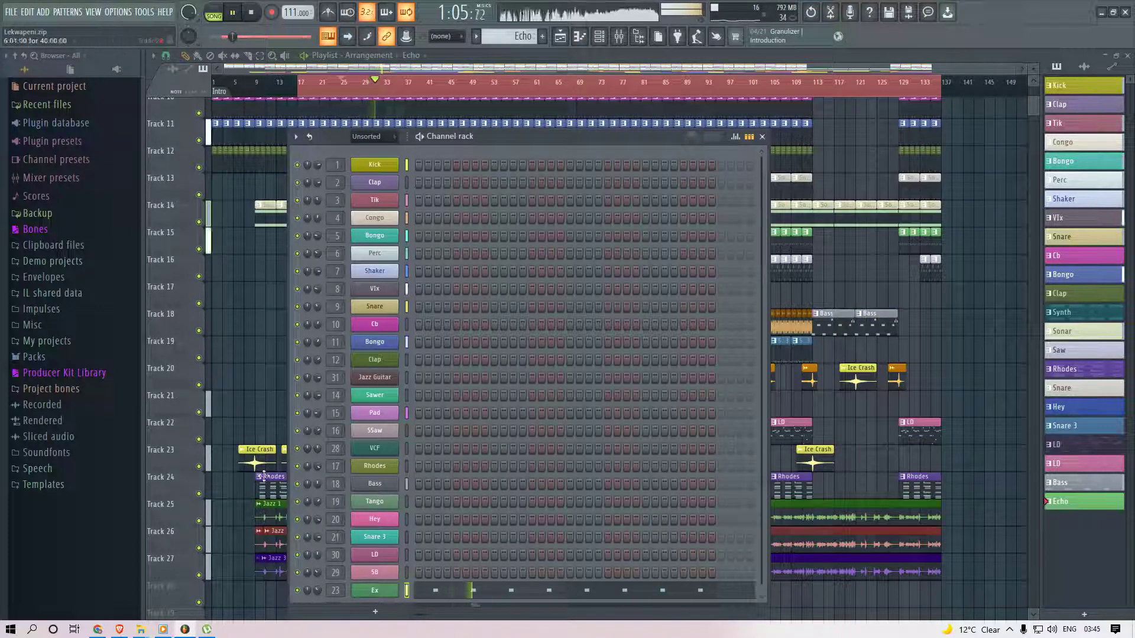
key(F6)
click(399, 407)
key(F6)
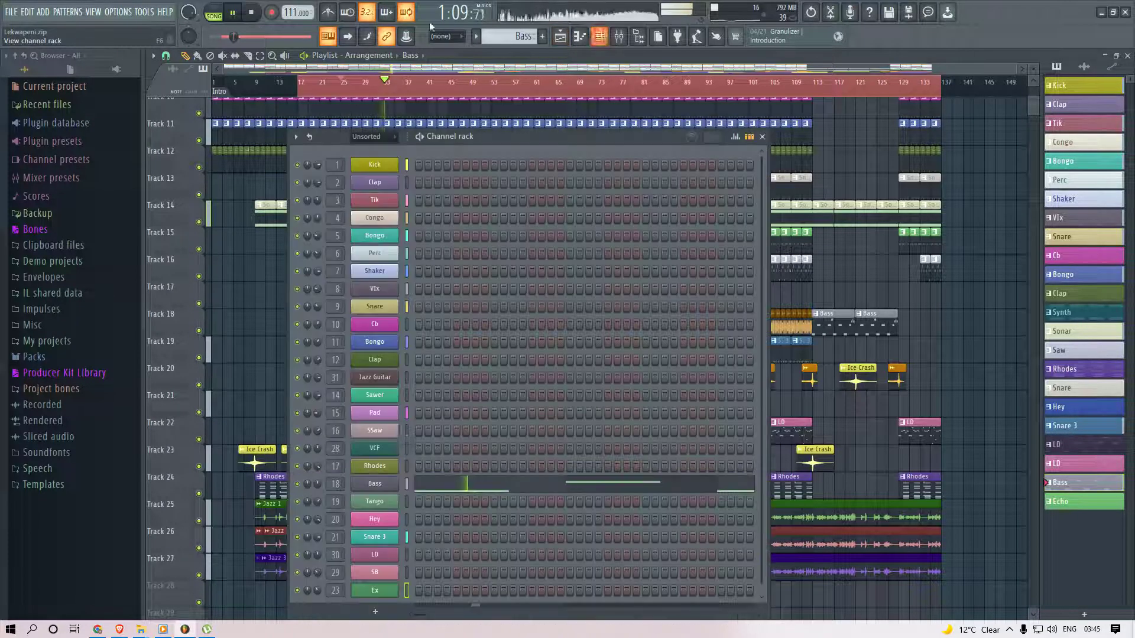
click(212, 8)
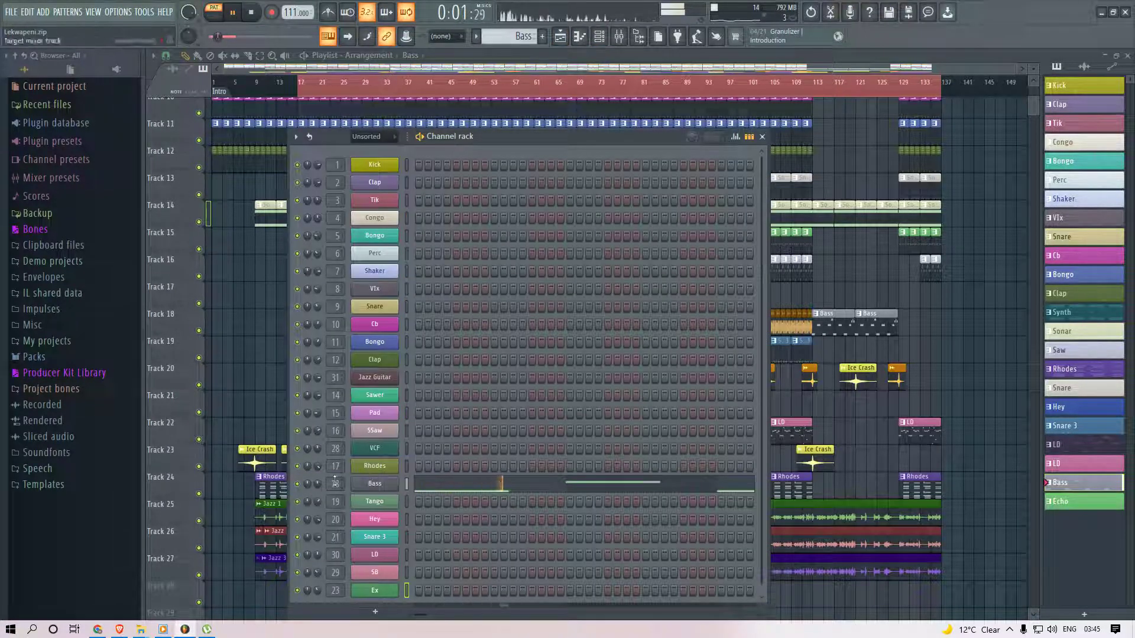
click(365, 487)
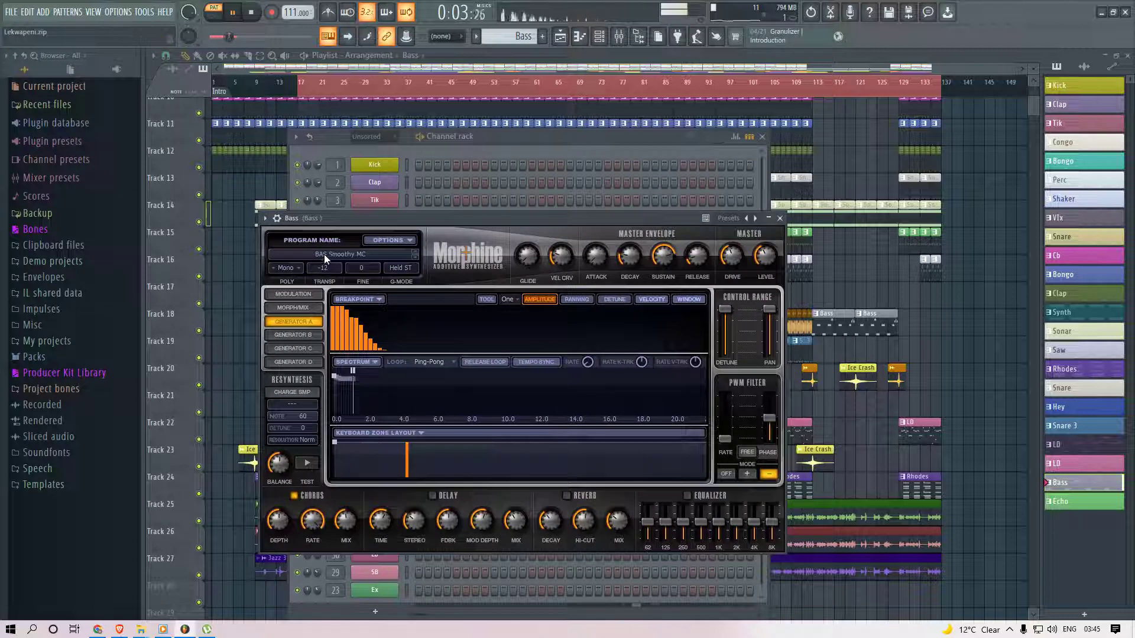
drag(738, 532, 738, 514)
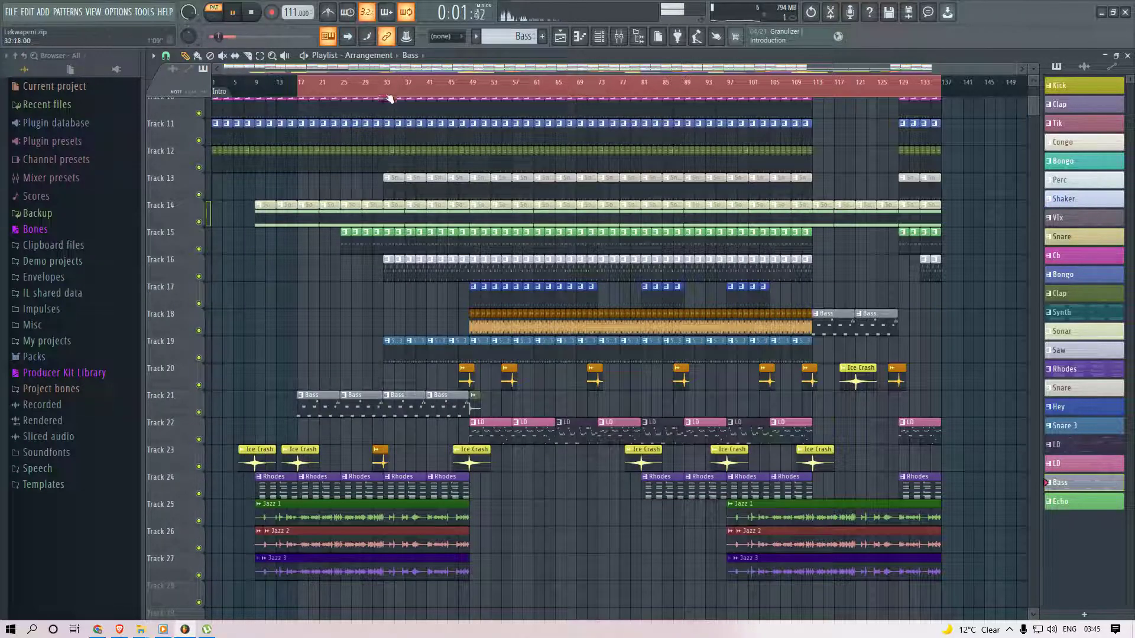
Play the song from bar 33, skip ahead to bar 41, and check the channels used by the LD pattern.
click(386, 89)
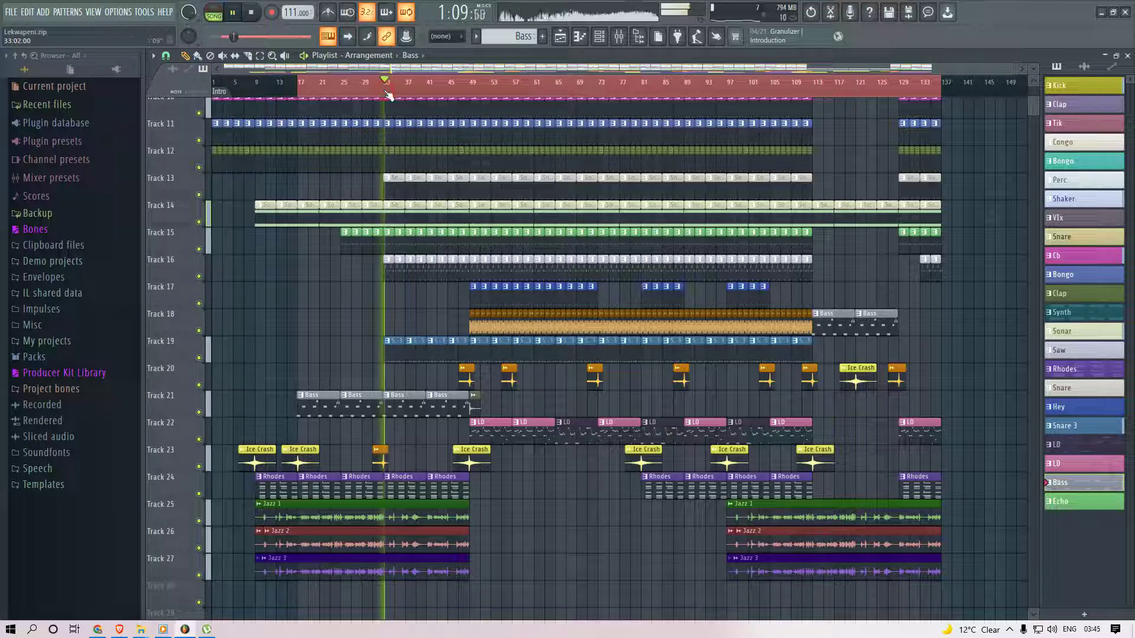
click(425, 90)
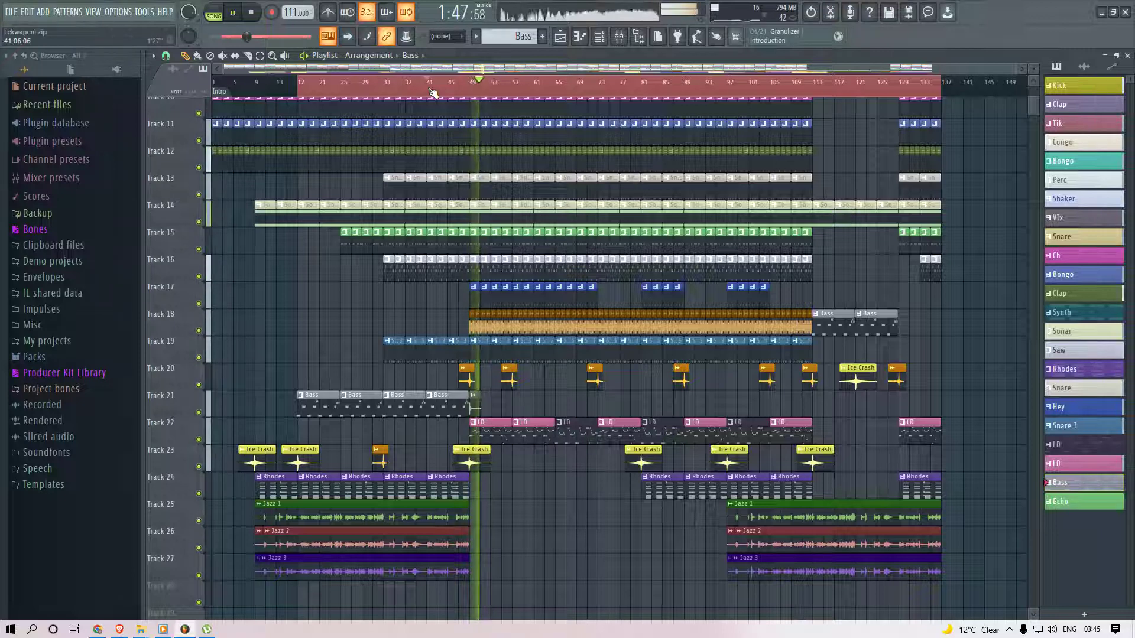
click(481, 432)
click(599, 37)
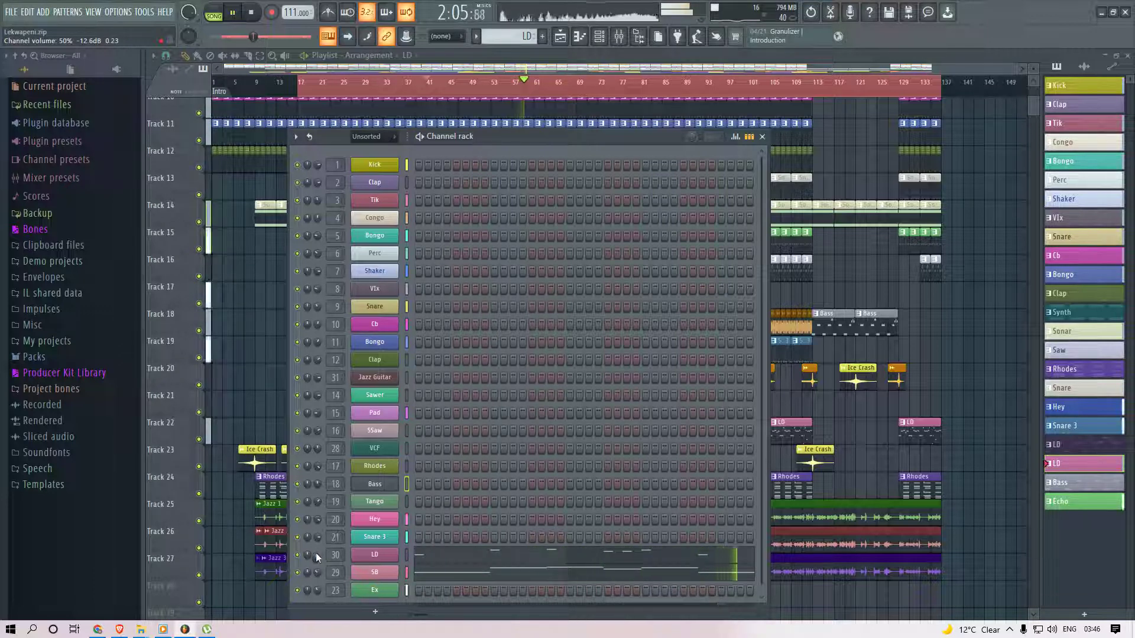
Replay the song from bar 49, where the LD pattern enters.
right_click(962, 395)
right_click(526, 483)
scroll(475, 402, up, 5)
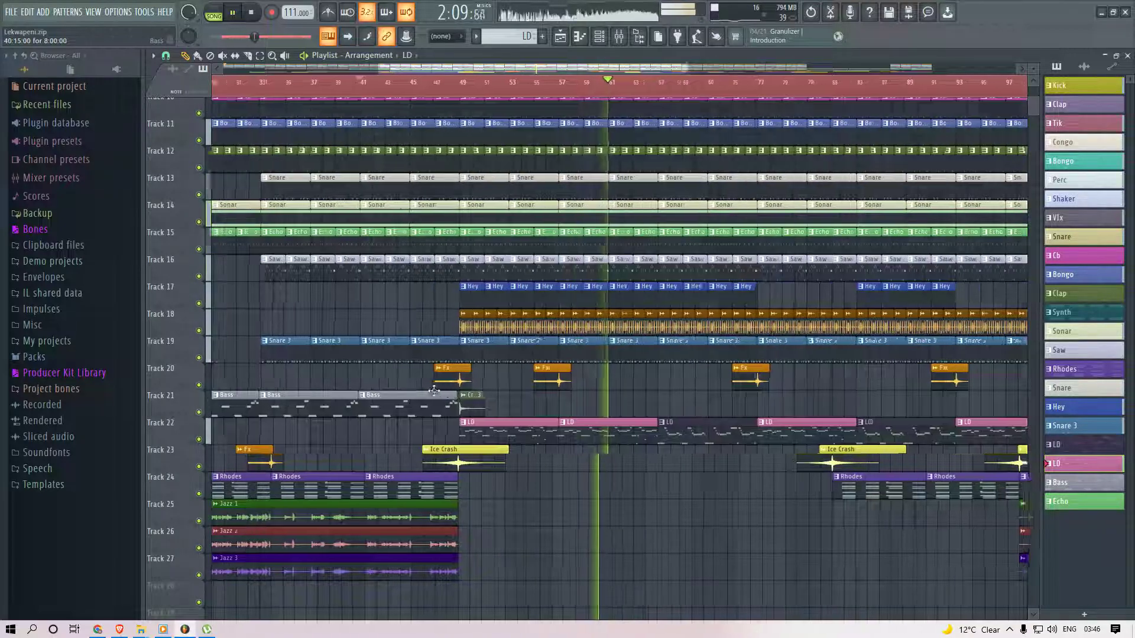
click(475, 84)
scroll(512, 322, up, 3)
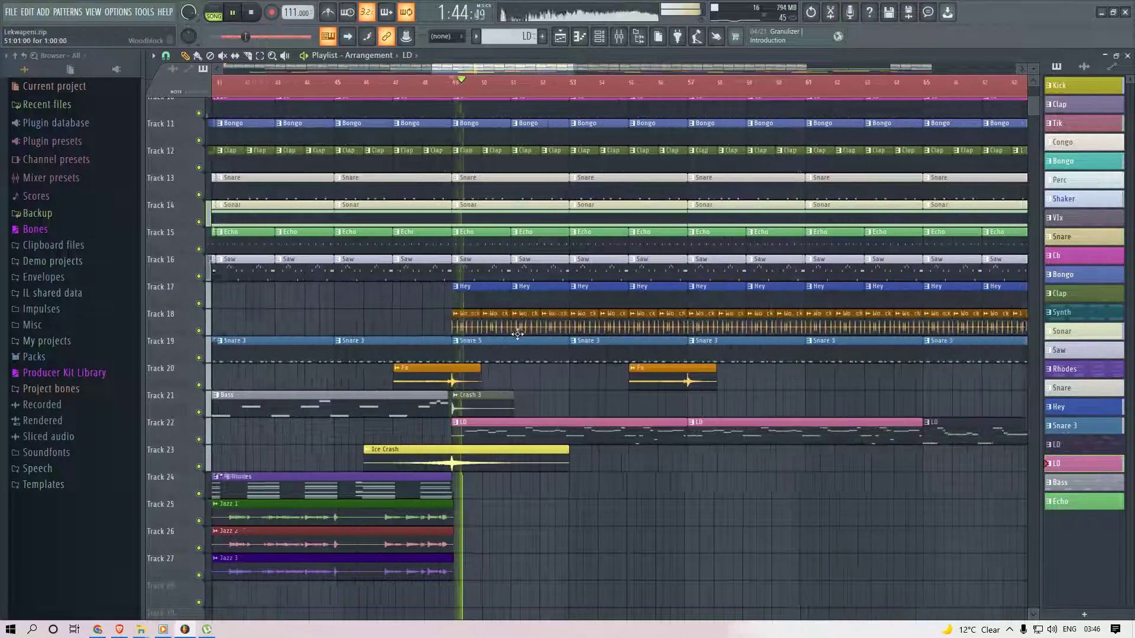
Examine the LD pattern's notes in the piano roll and play the pattern on its own with its channels shown.
double_click(482, 424)
key(space)
click(212, 11)
key(space)
click(598, 36)
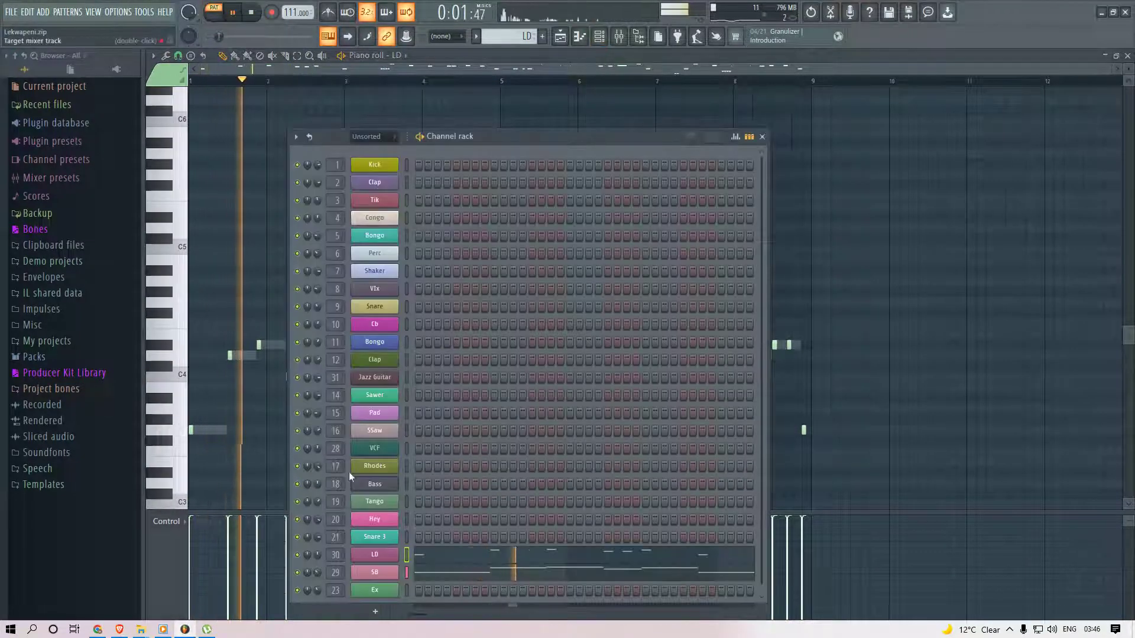
Mute the SB channel to hear the LD channel's DX10 synth alone, and replay the LD pattern with its layers.
click(298, 572)
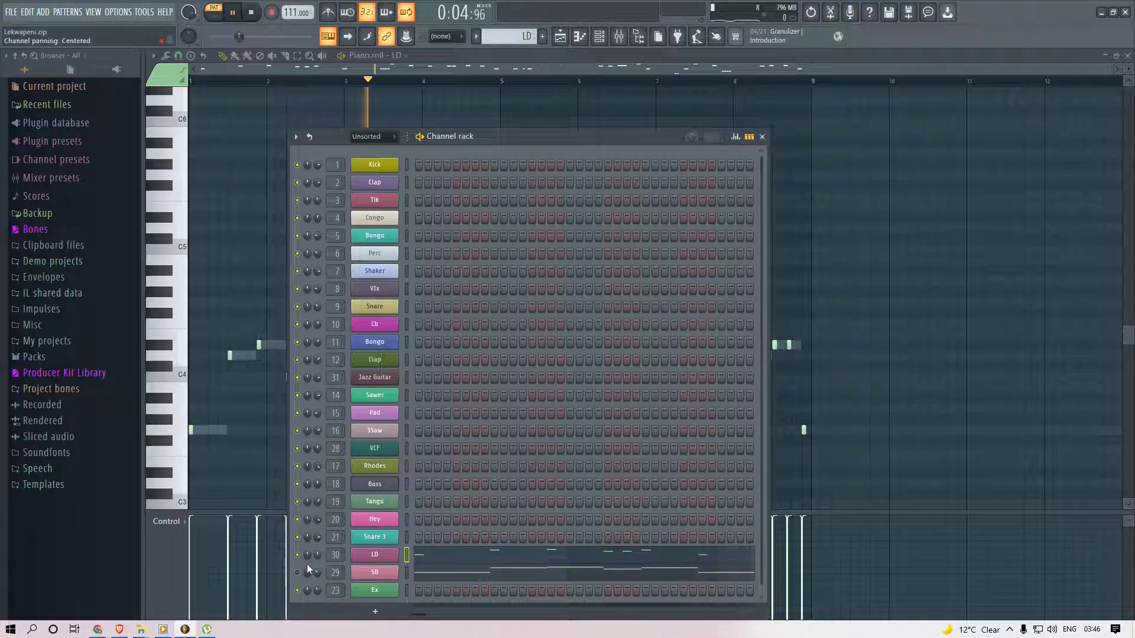
click(375, 554)
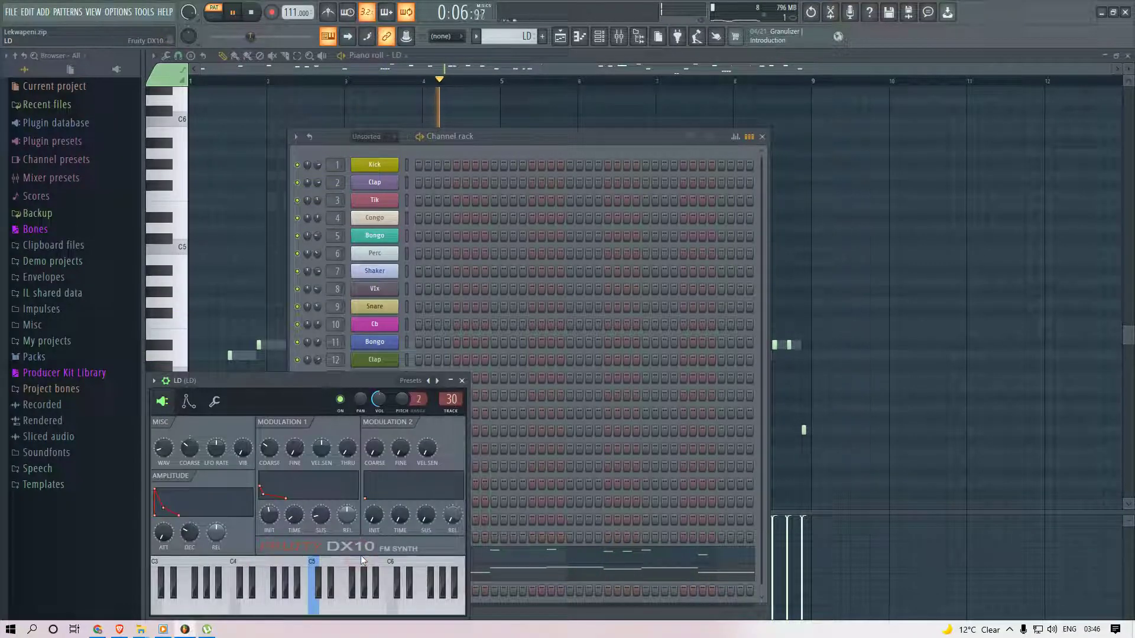
drag(378, 377, 677, 162)
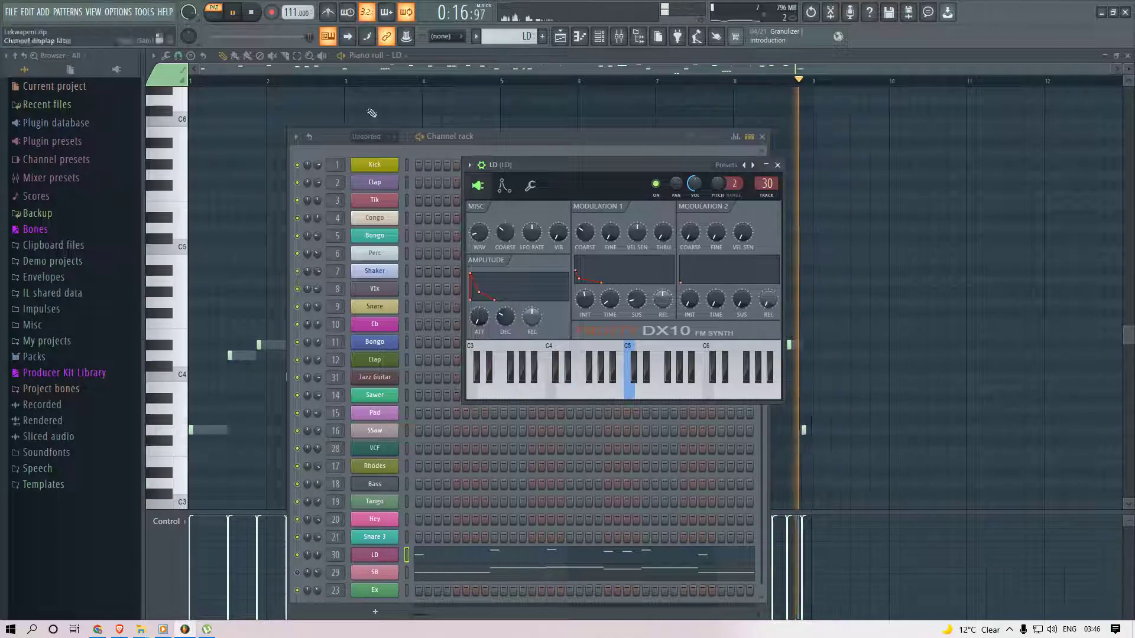
click(349, 72)
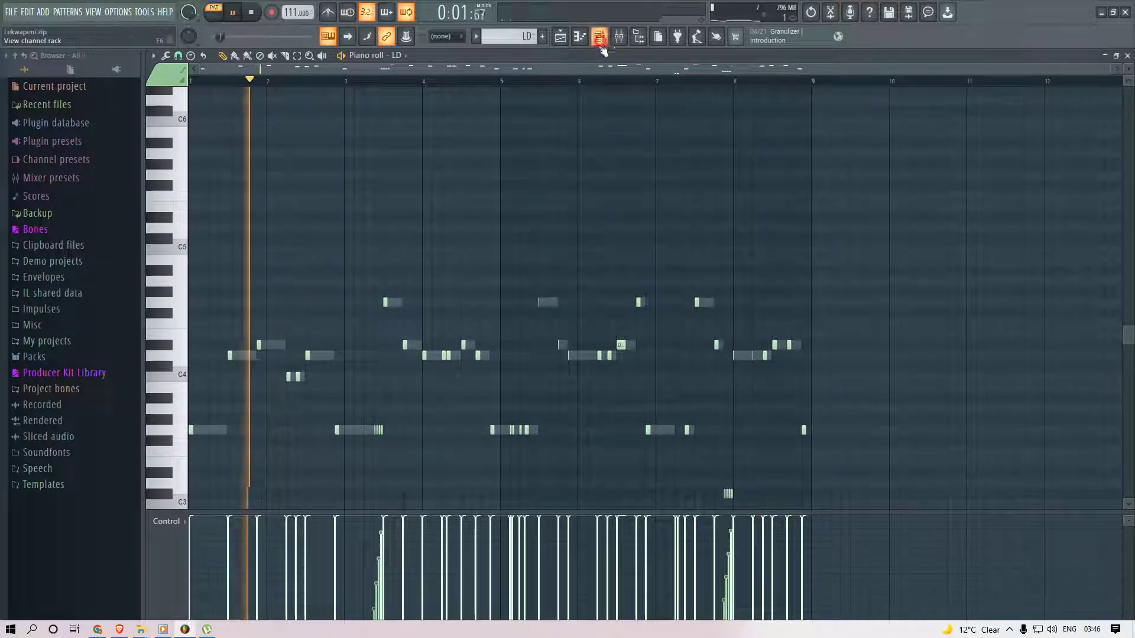
key(F6)
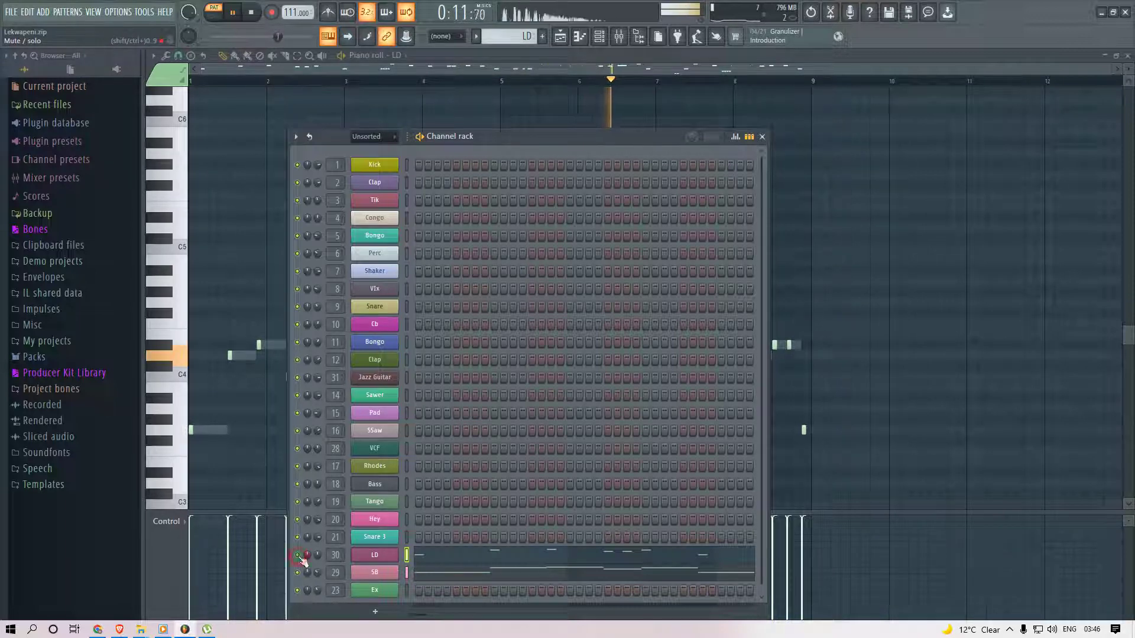
Return to the arrangement and play the whole song from bar 49.
click(559, 37)
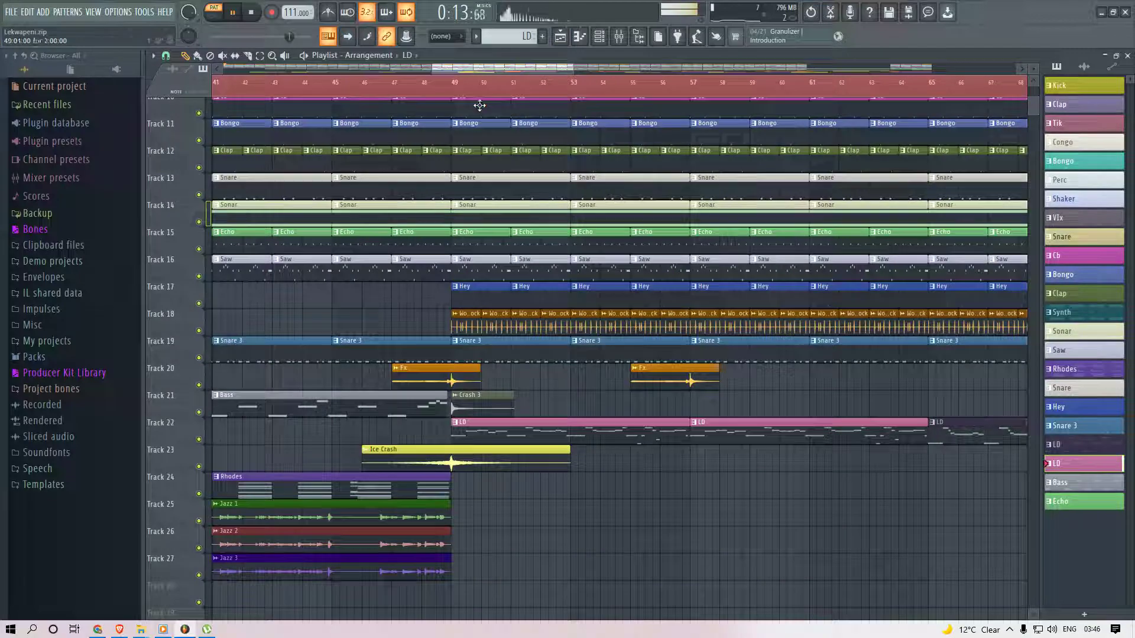
click(458, 83)
scroll(458, 82, down, 3)
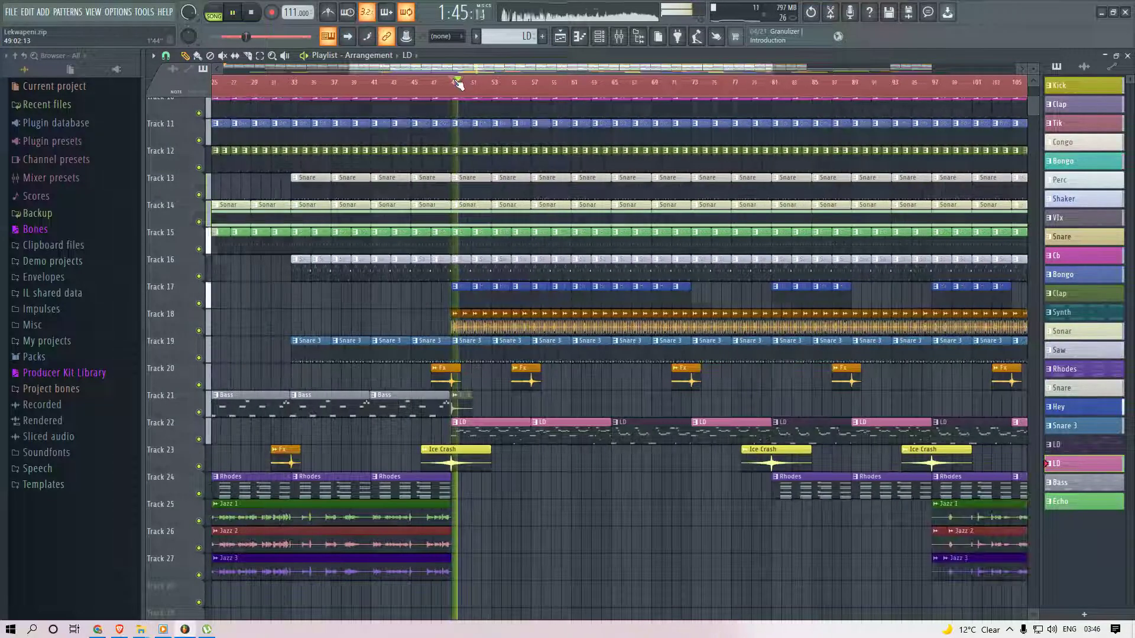
scroll(459, 83, down, 3)
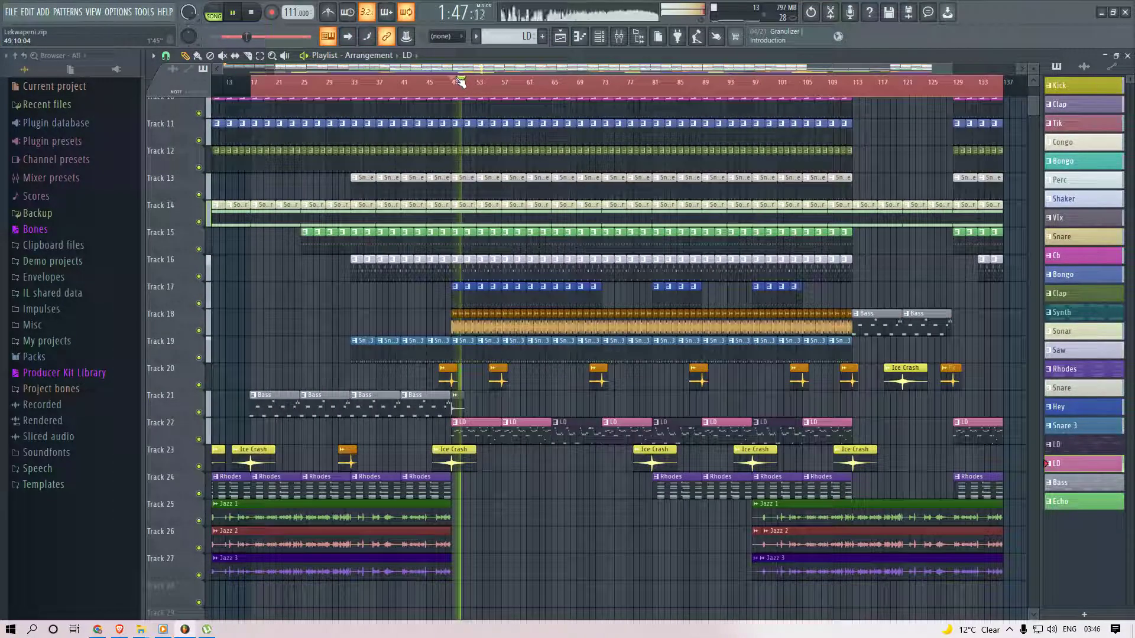
Play the song from bar 81, where the Rhodes return, and stop playback.
click(654, 83)
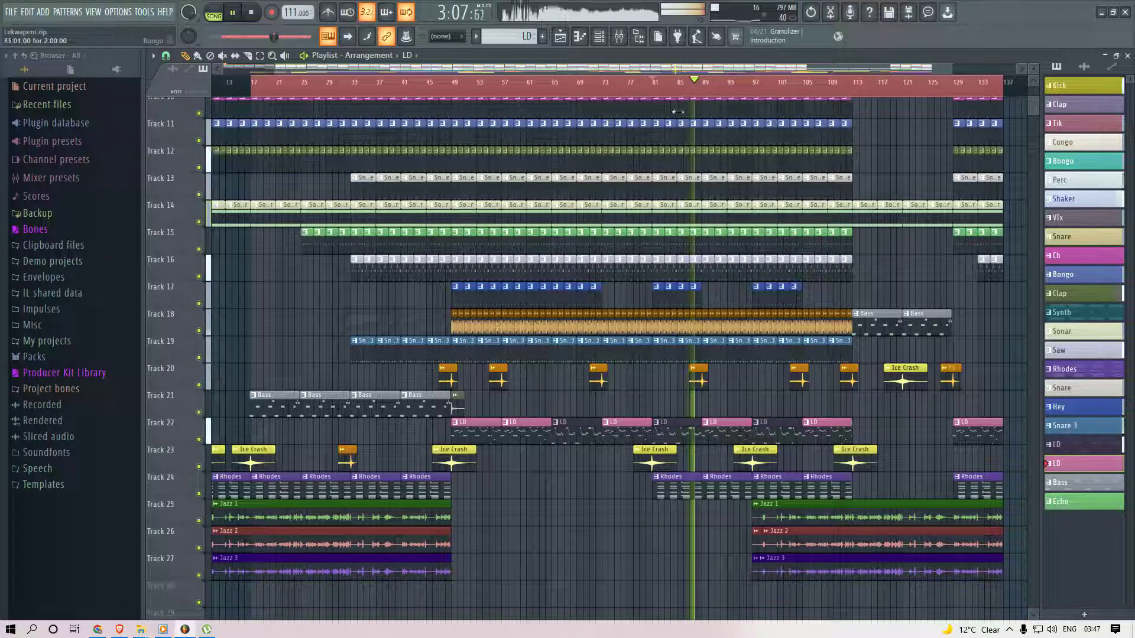
scroll(683, 89, down, 2)
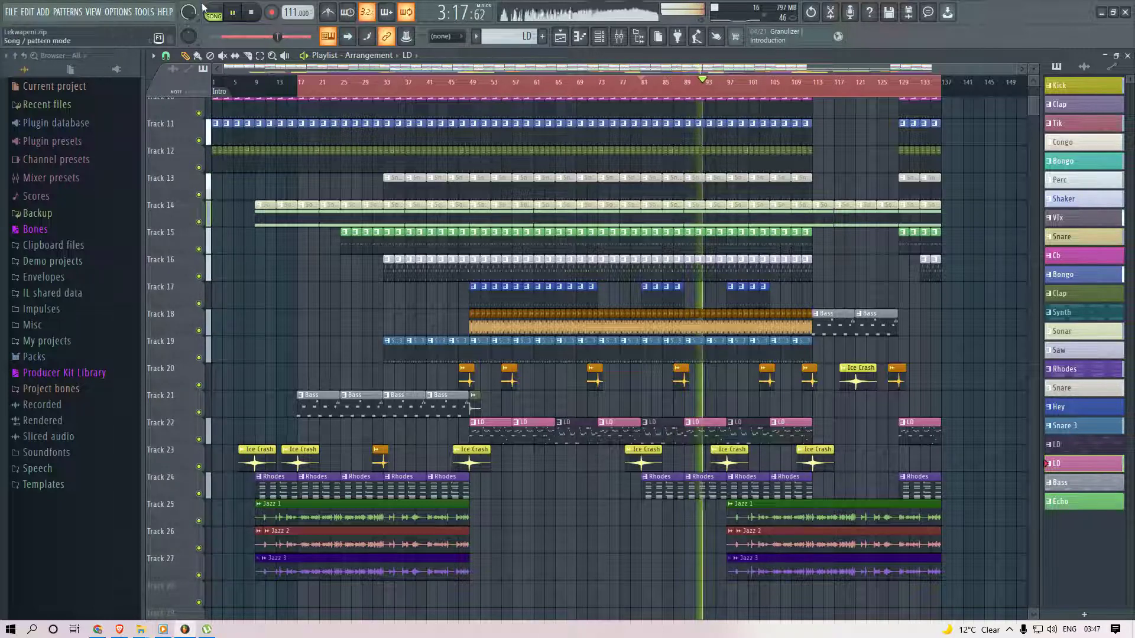
click(252, 14)
mouse_move(536, 4)
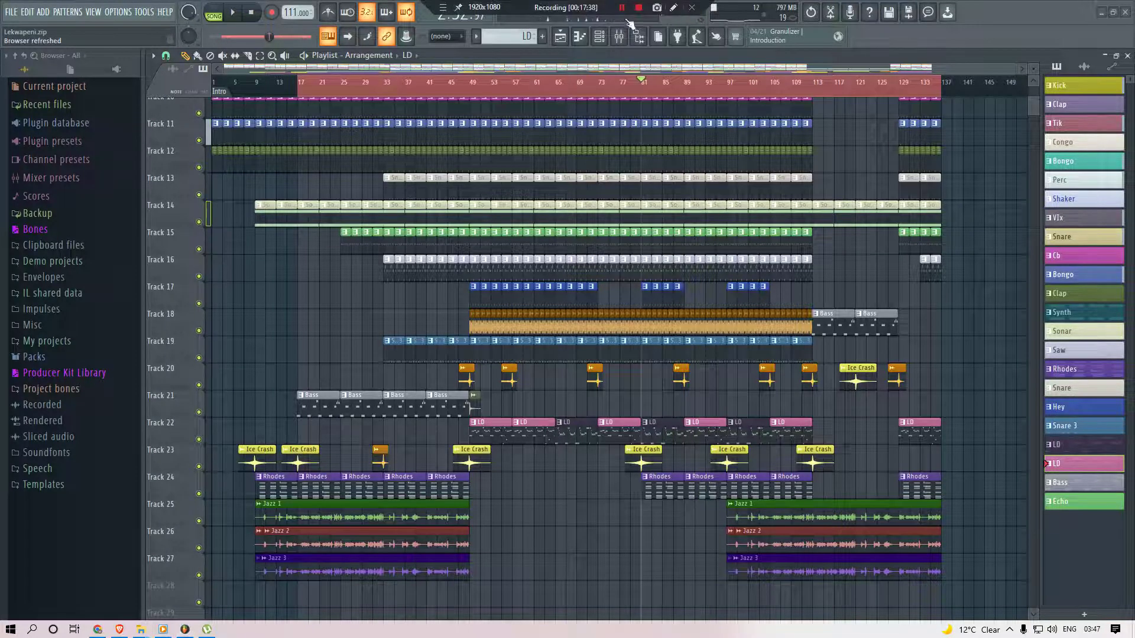